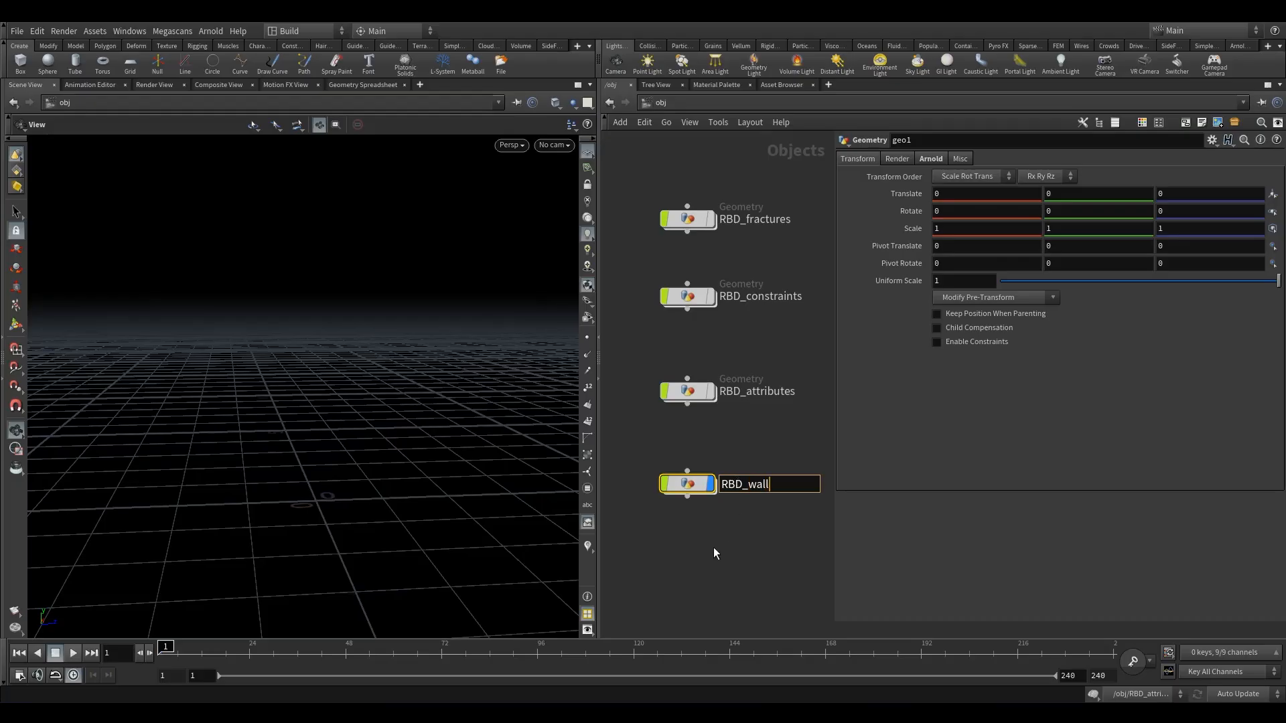
Finish naming the new geometry object RBD_wall and enter its network.
key("Return")
left_click_drag(687, 487, 687, 497)
middle_click_drag(687, 433, 663, 311)
double_click(661, 373)
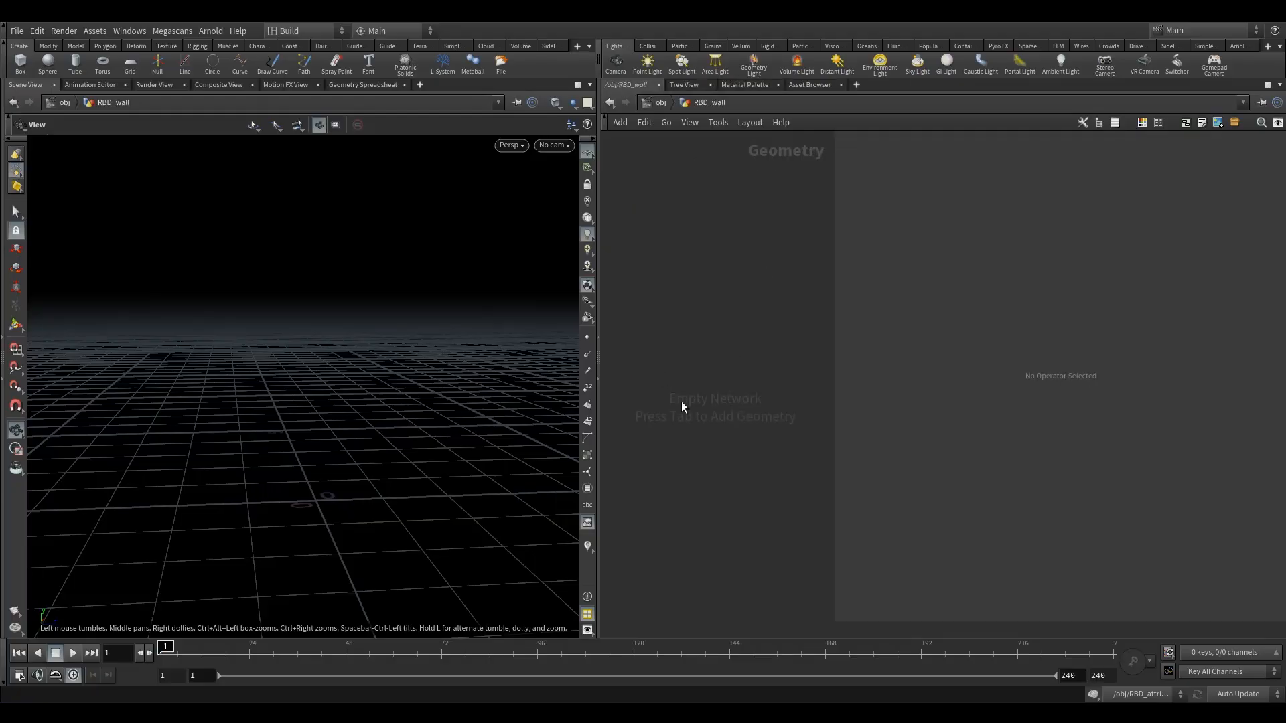
Add a Box node to the empty RBD_wall network.
key("Tab")
type("bo")
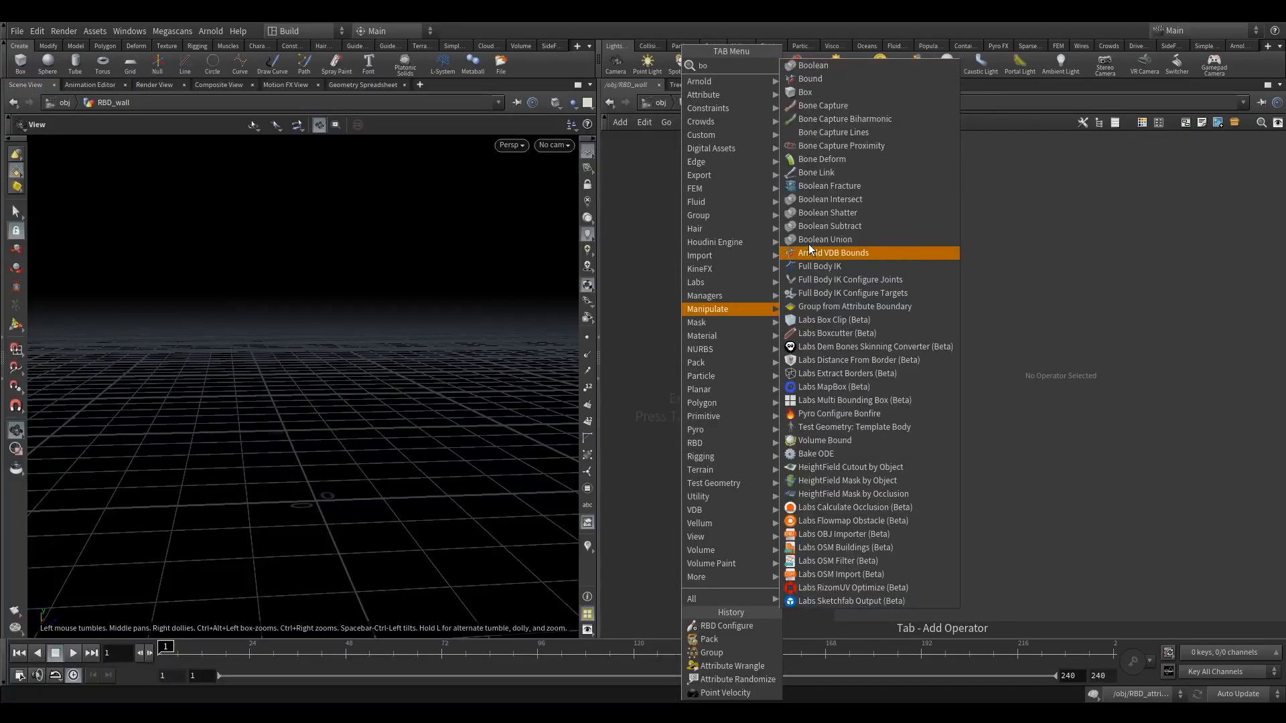
left_click(803, 95)
left_click(715, 230)
Drive the box's Y center with the expression ch("sizey")*0.5, referencing its Y size.
right_click(1090, 212)
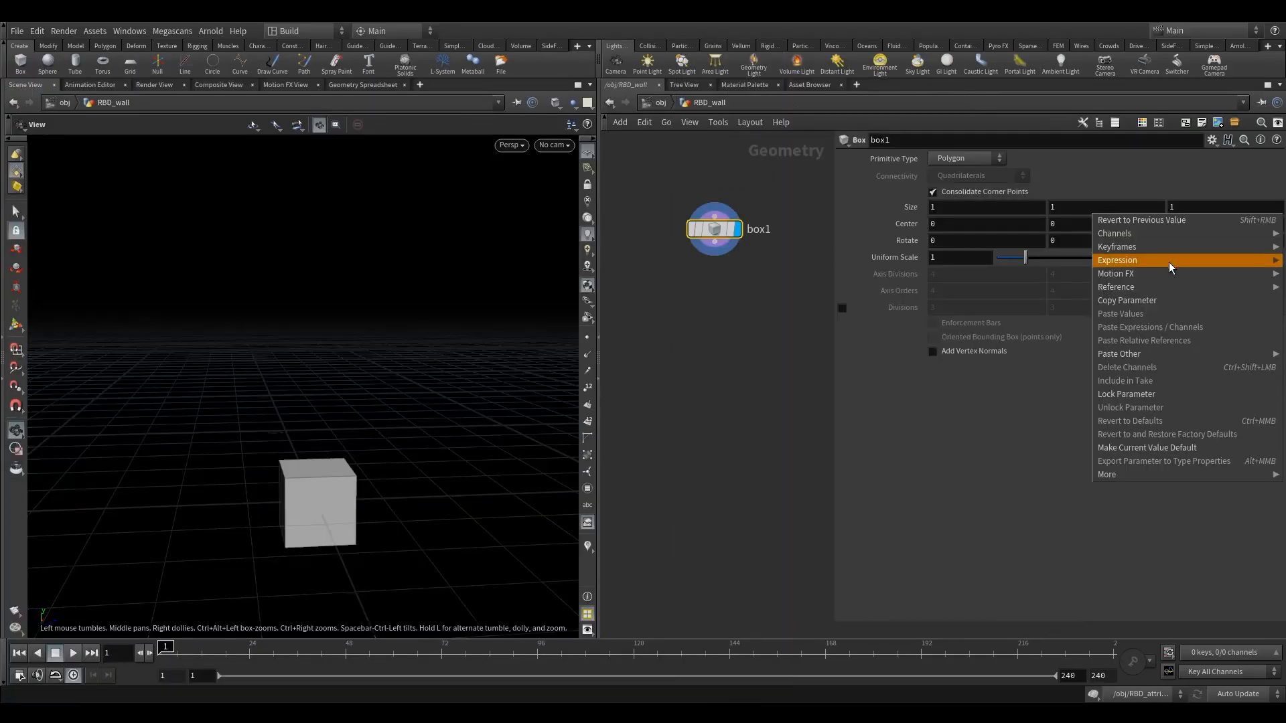
left_click(1161, 298)
right_click(1070, 225)
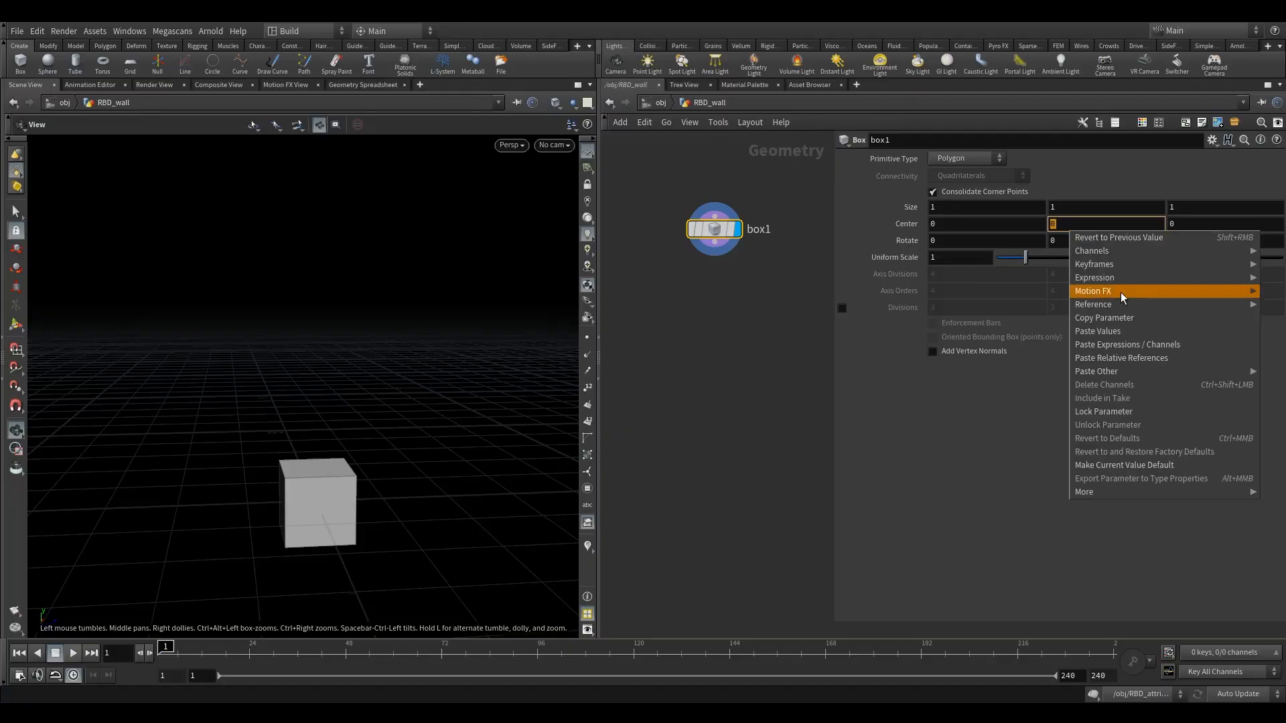
left_click(1135, 357)
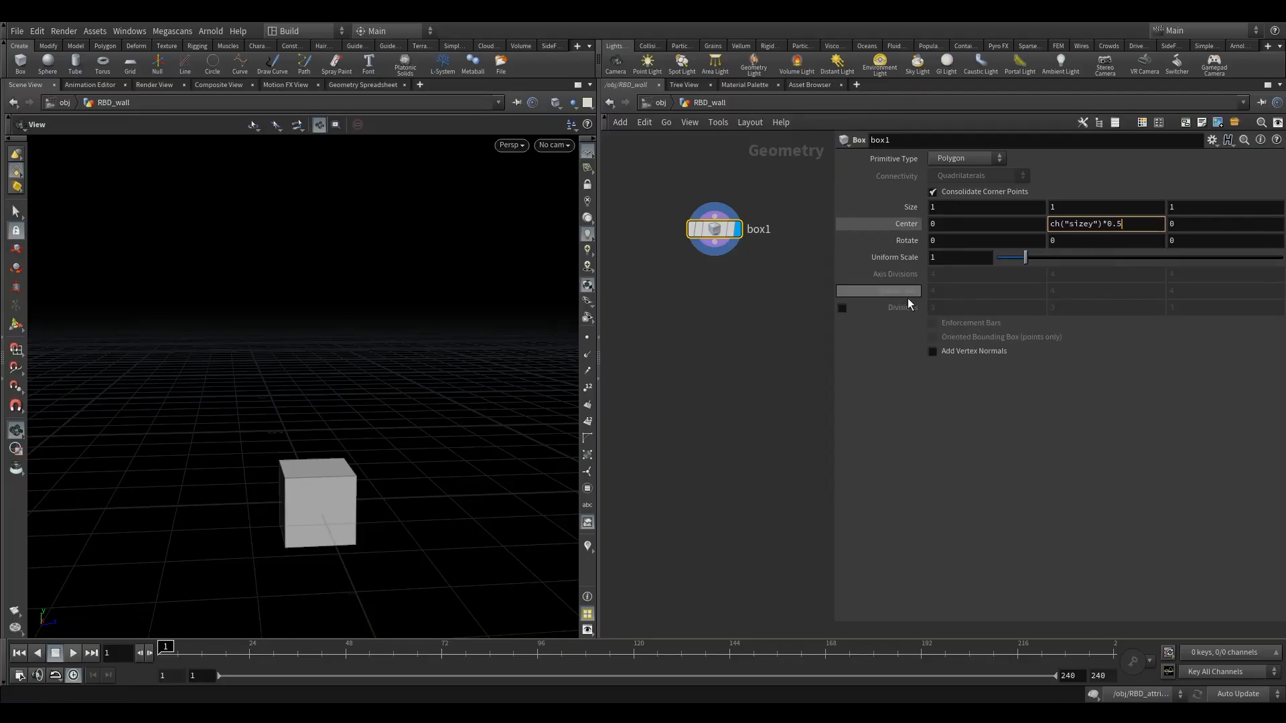
key("Return")
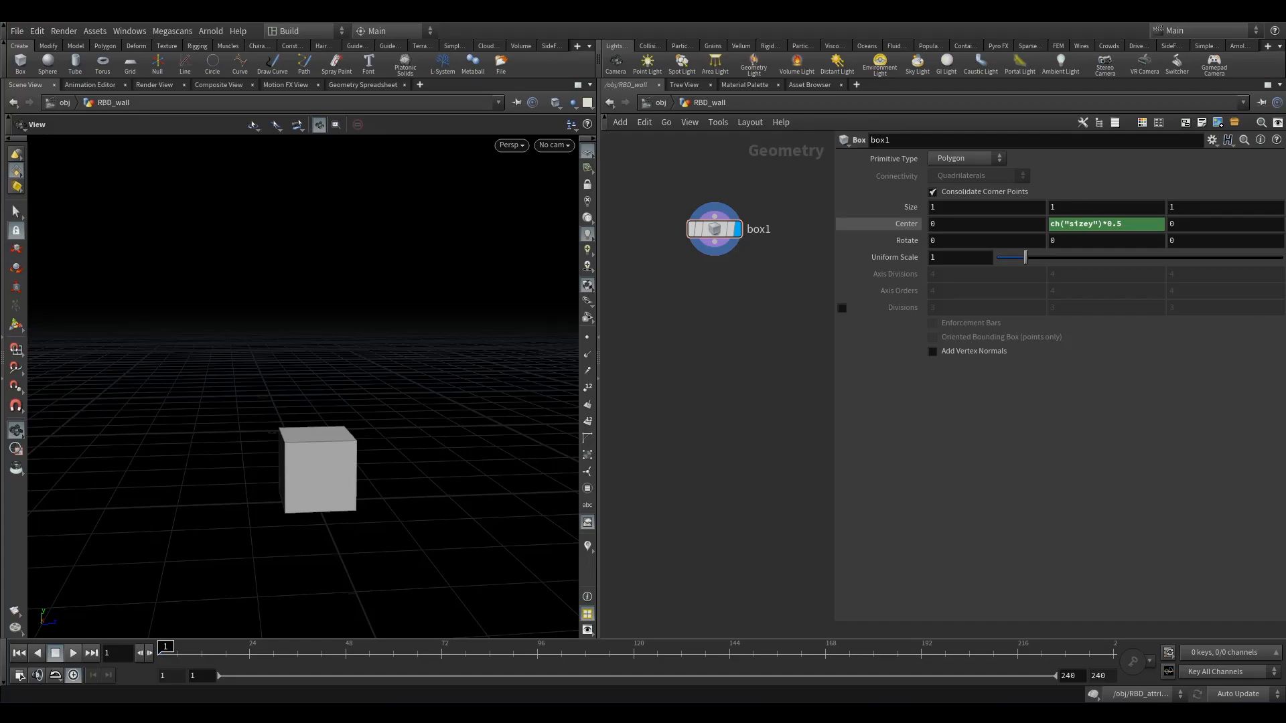
Set the box's size to 0.1 in X, 3 in Y and 3 in Z to form a thin wall.
double_click(1113, 211)
type("3")
key("Return")
left_click_drag(313, 505, 351, 462)
key("Tab")
type("3")
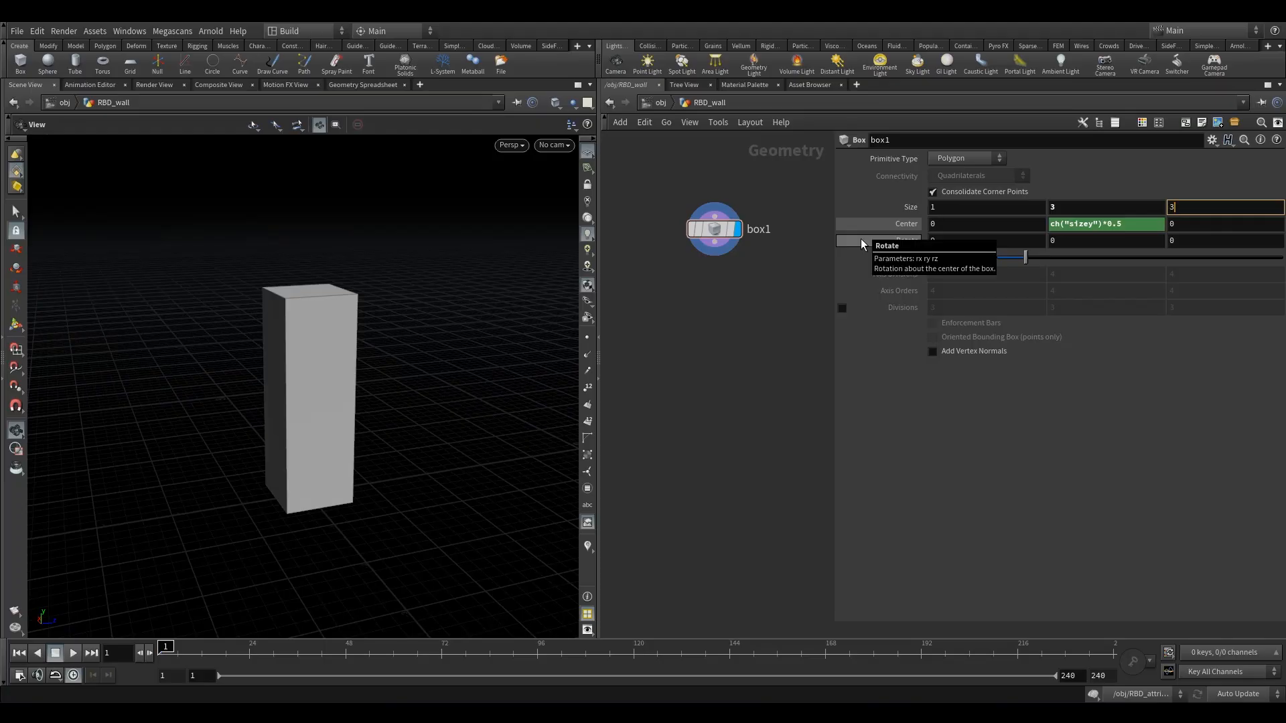
key("Return")
double_click(958, 207)
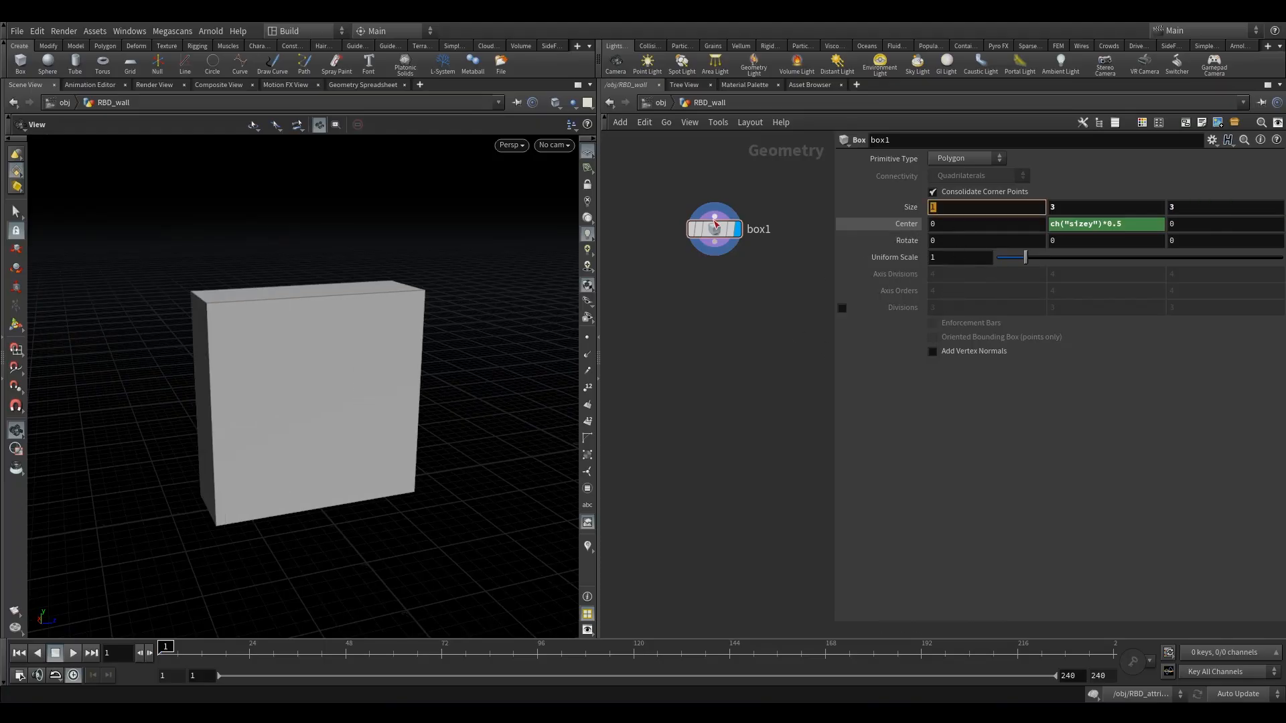
type("0.1")
key("Return")
left_click_drag(536, 373, 419, 375)
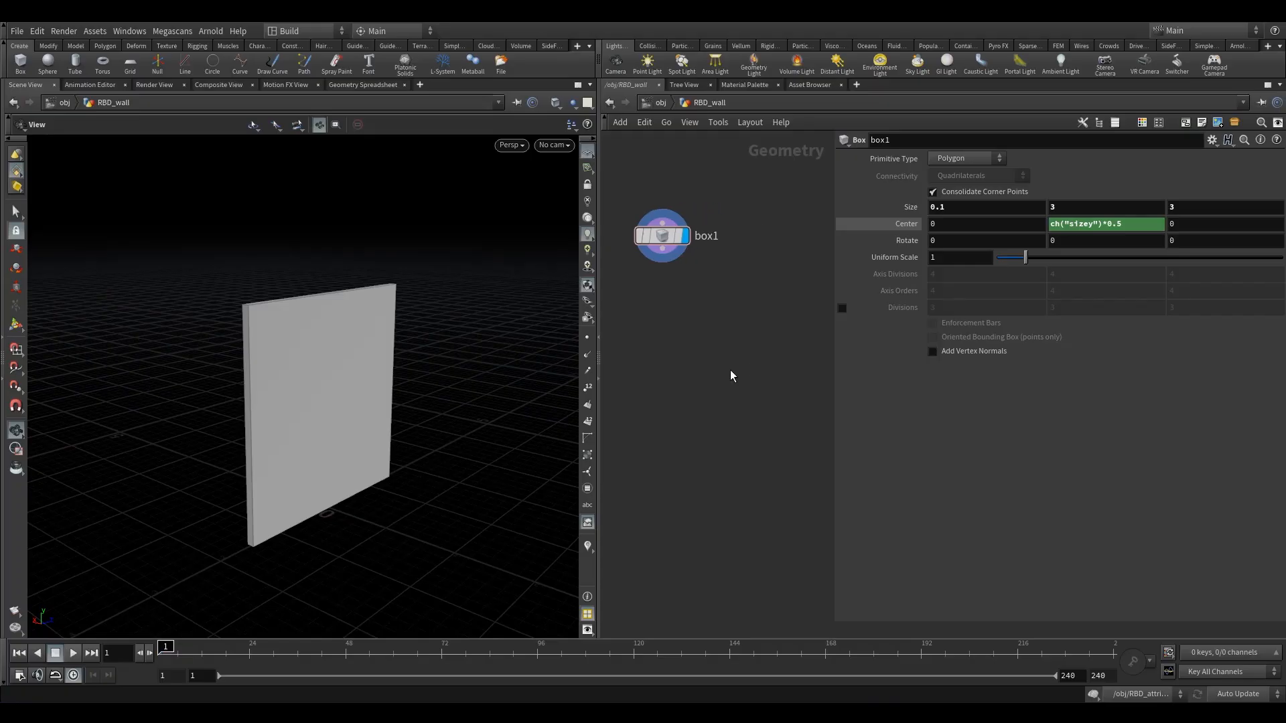
Add a second Box node beside box1.
key("Tab")
type("b")
mouse_move(863, 100)
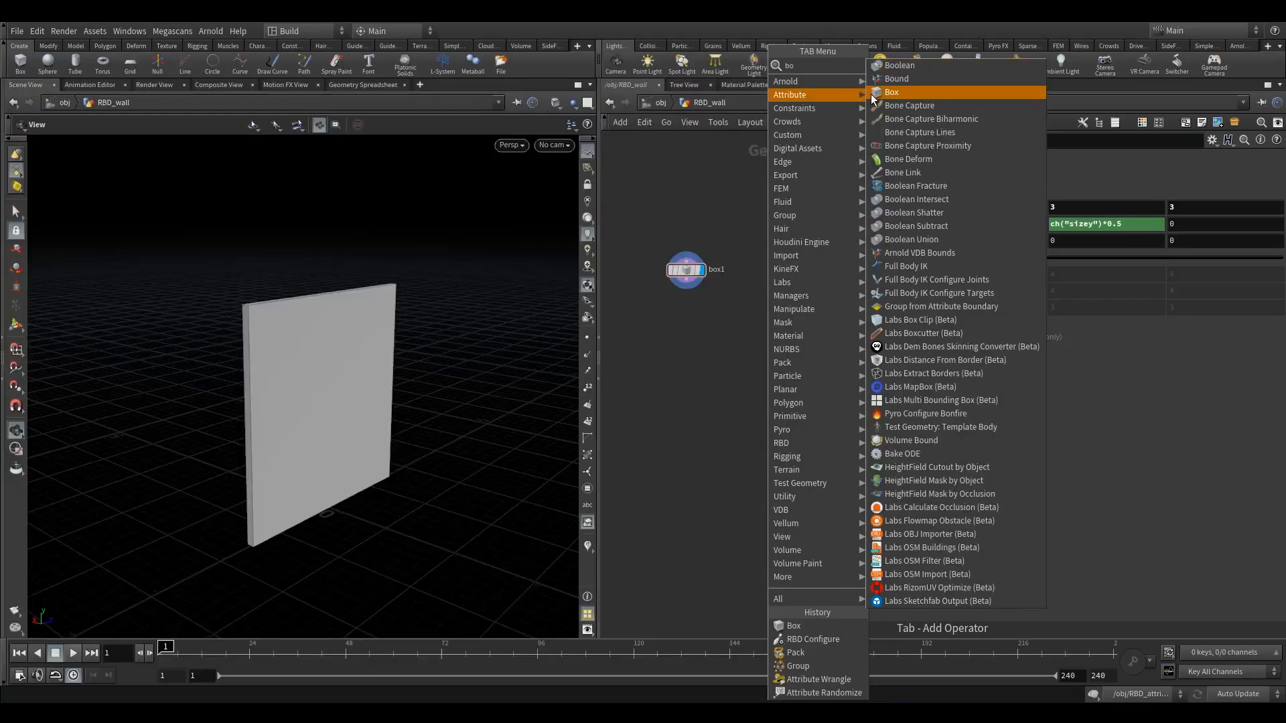
left_click(910, 87)
left_click(807, 276)
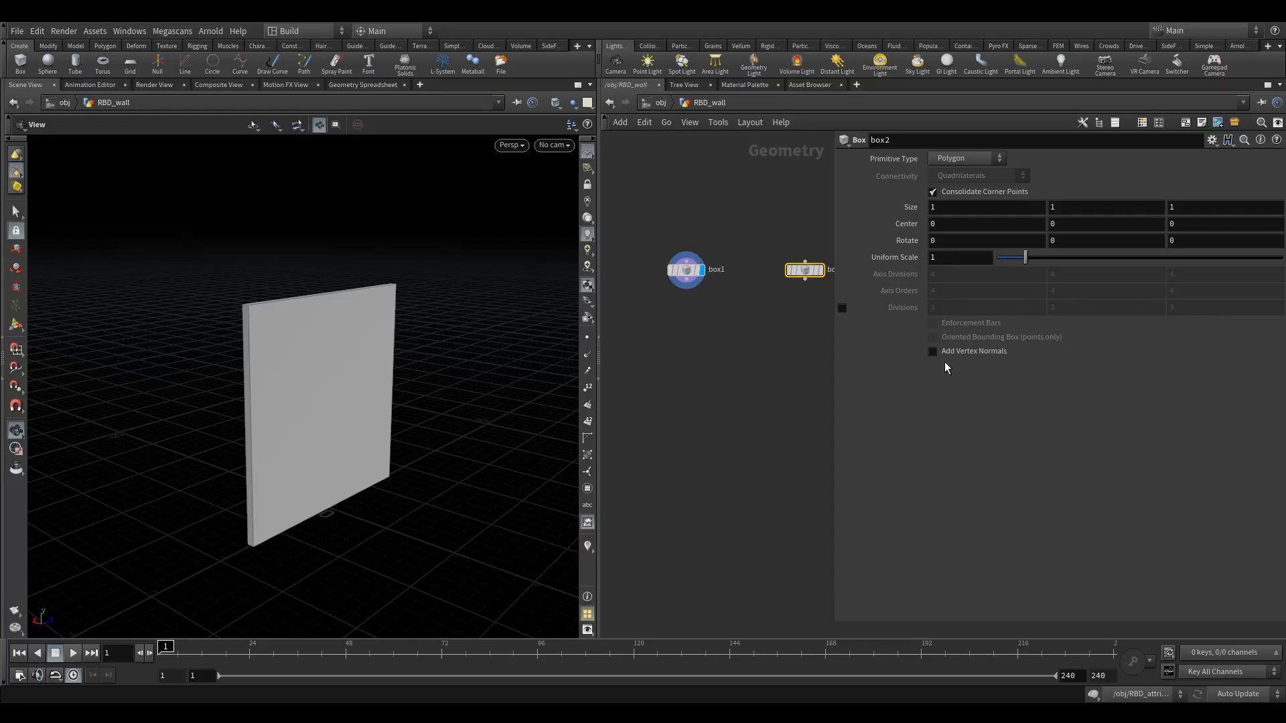
middle_click_drag(796, 358, 732, 345)
Set box2's Y center to 1.5 and show it as a template wireframe inside the wall.
left_click(1067, 223)
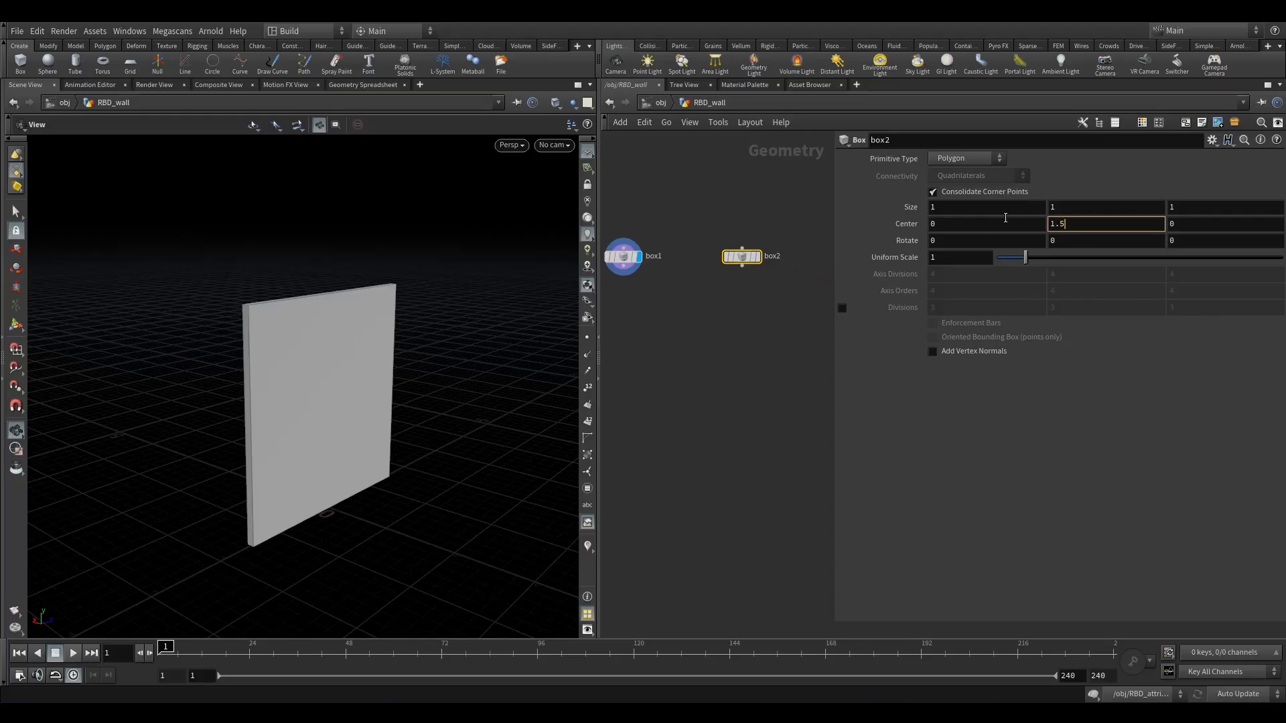
key("Return")
left_click(757, 273)
left_click_drag(381, 394, 364, 395)
Link box2's Y center to the wall's height with the expression ch("../box1/sizey")*0.5.
left_click(622, 256)
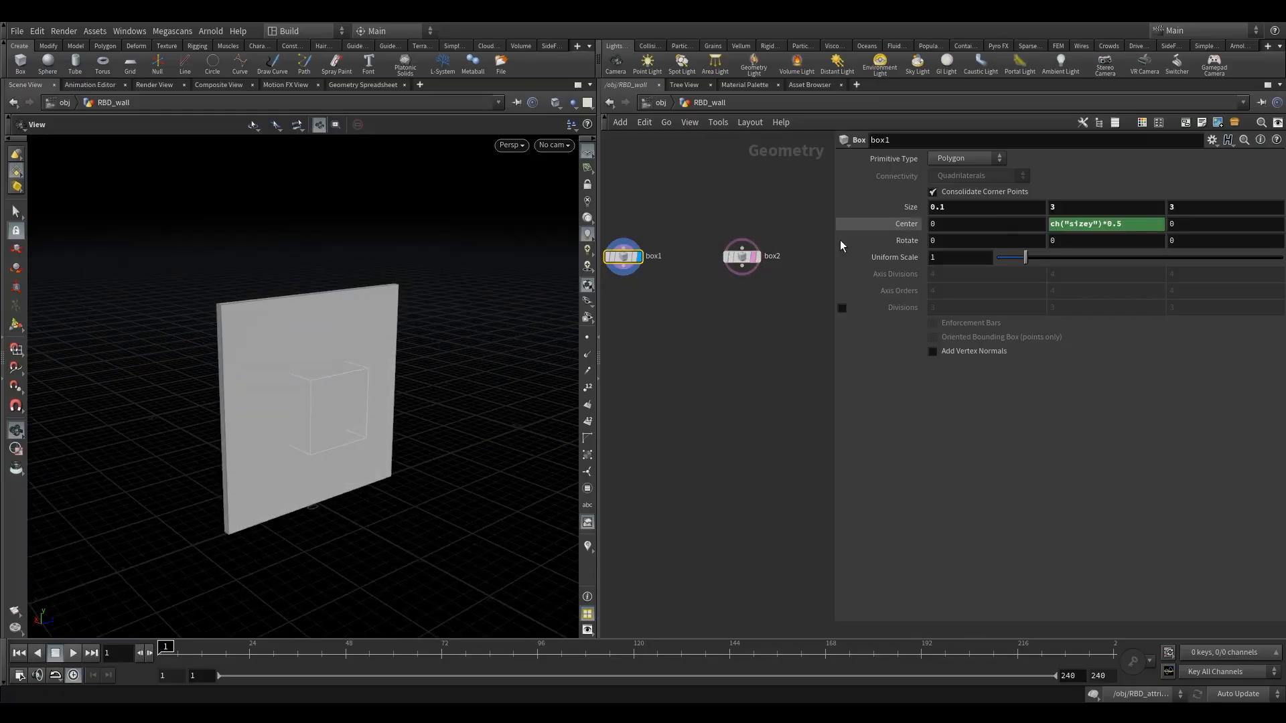
right_click(1074, 224)
left_click(1166, 306)
left_click(741, 256)
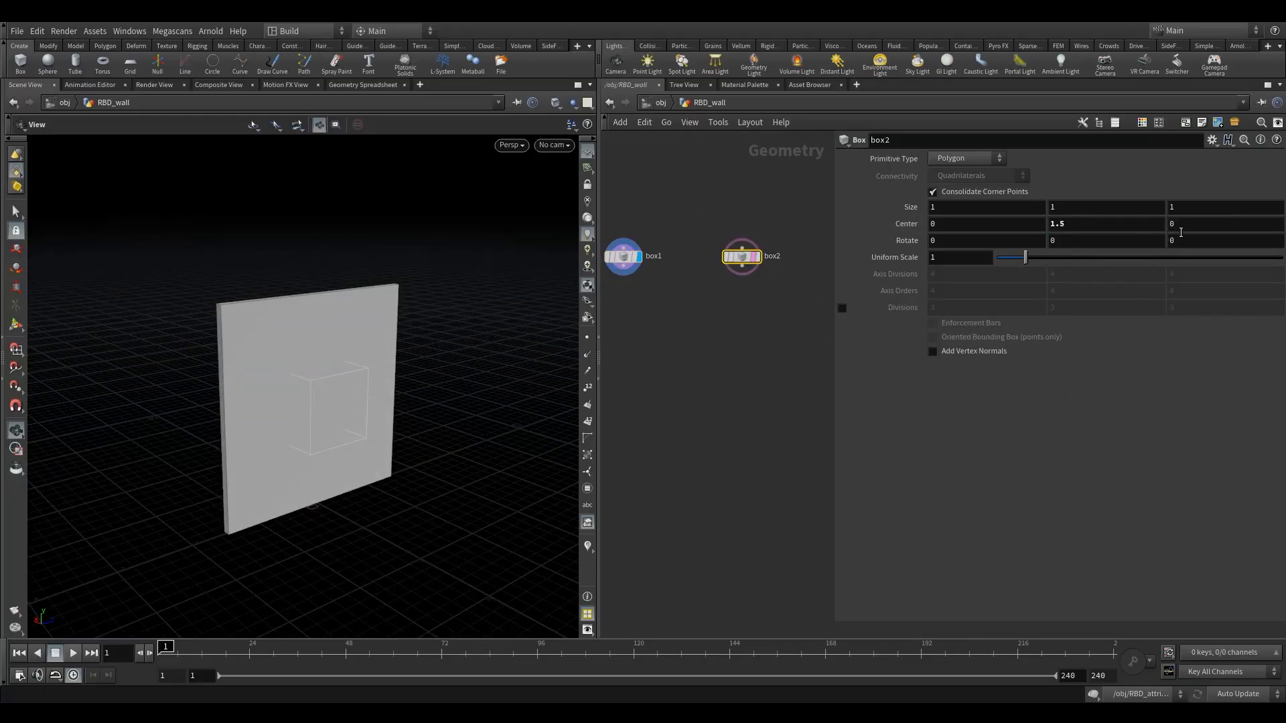
right_click(1079, 224)
left_click(1149, 346)
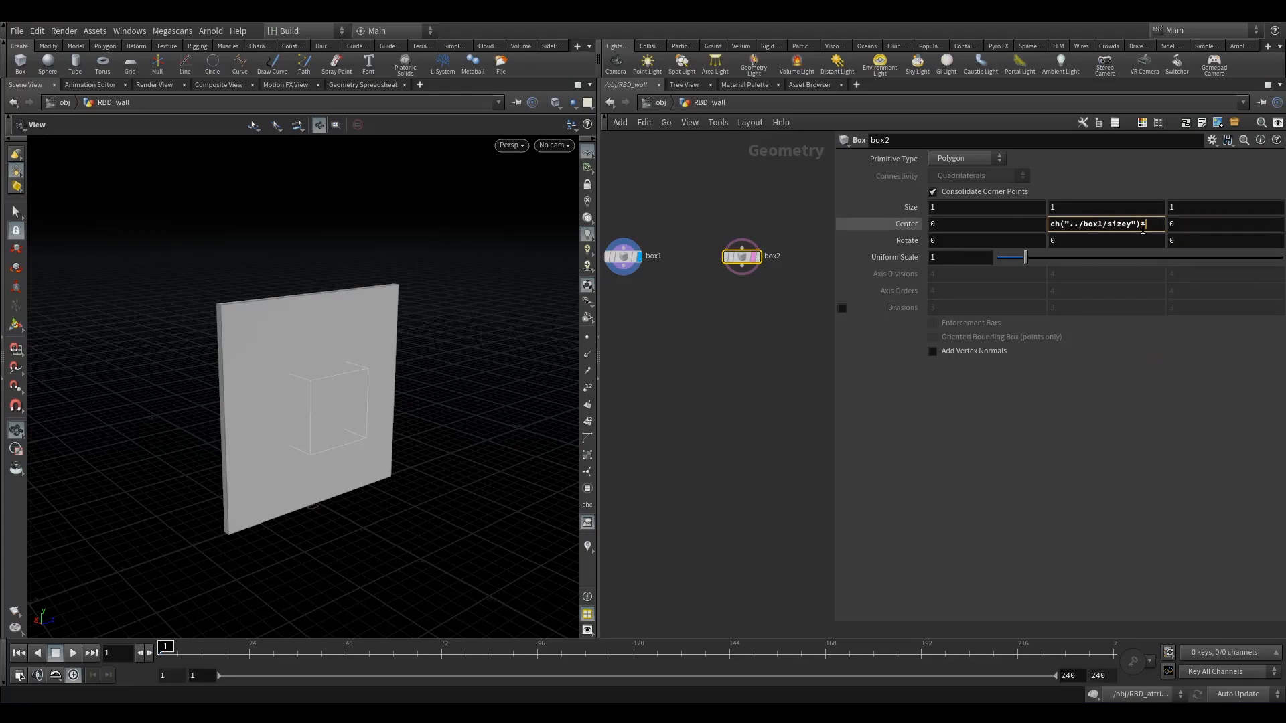
left_click(810, 301)
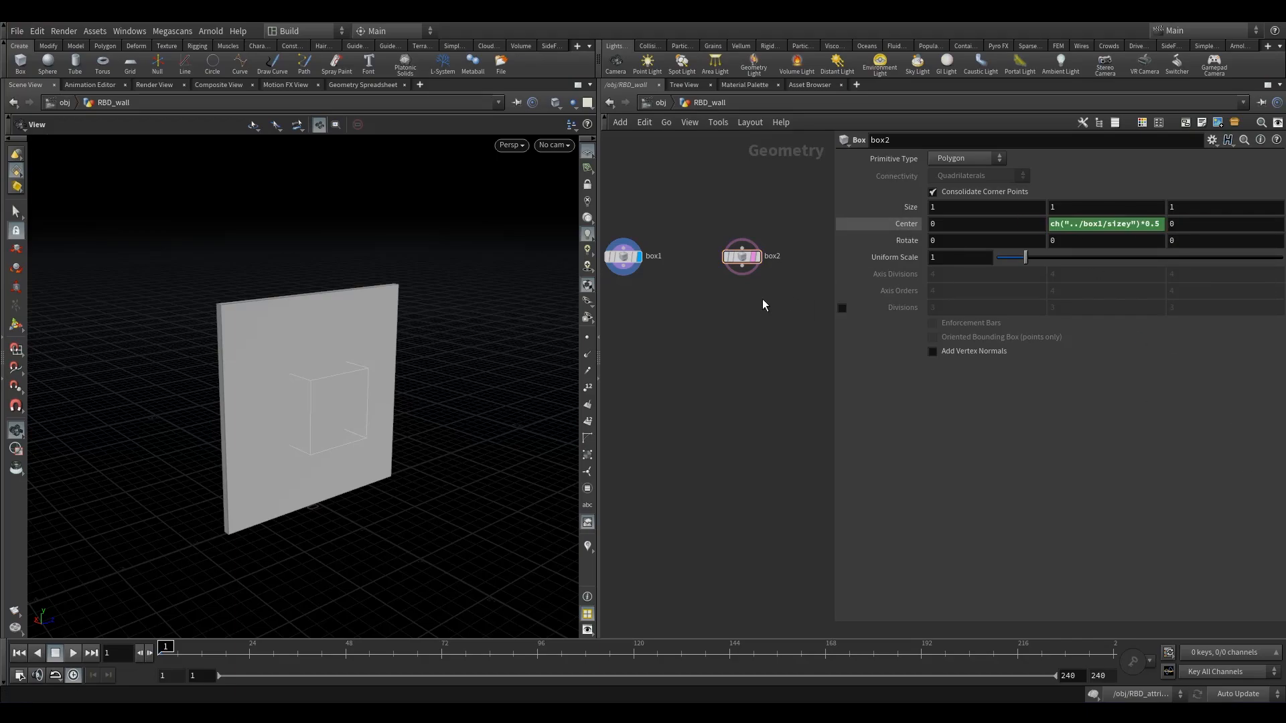
Add a Boolean node with box1 as first and box2 as second input, and duplicate it with the same inputs.
middle_click_drag(654, 301, 693, 271)
left_click_drag(678, 284, 626, 200)
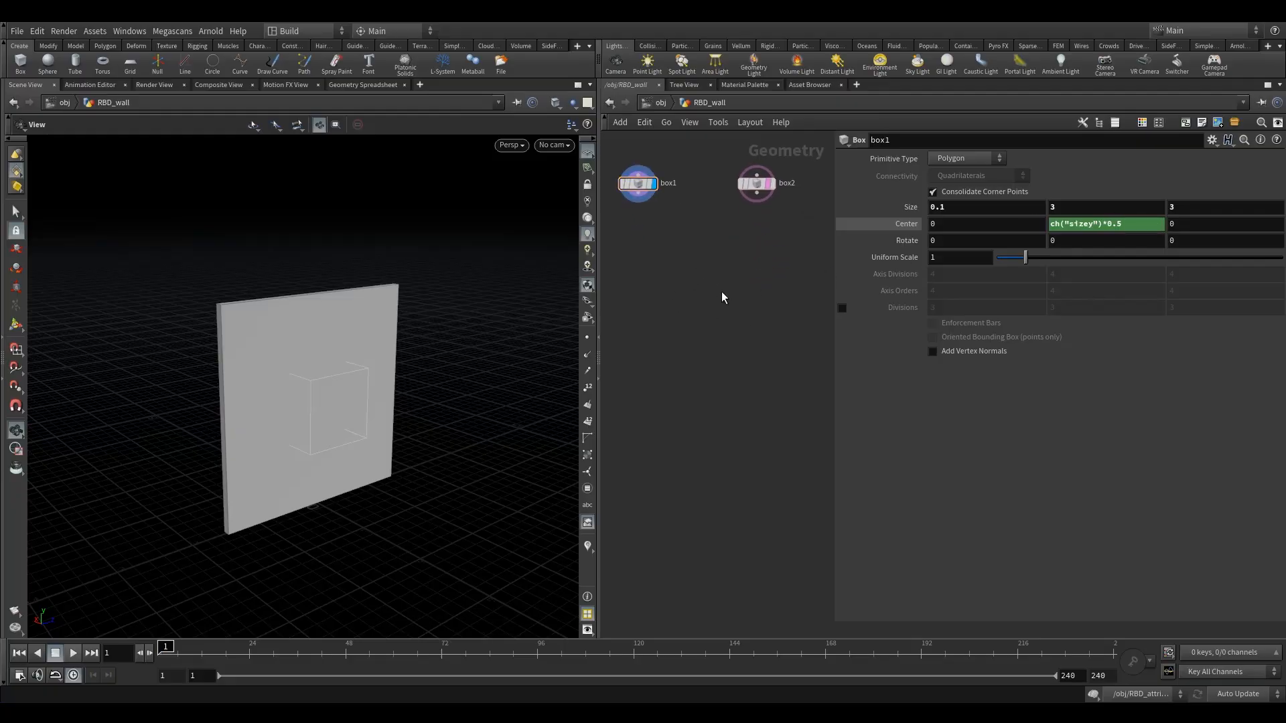
key("Tab")
type("boo")
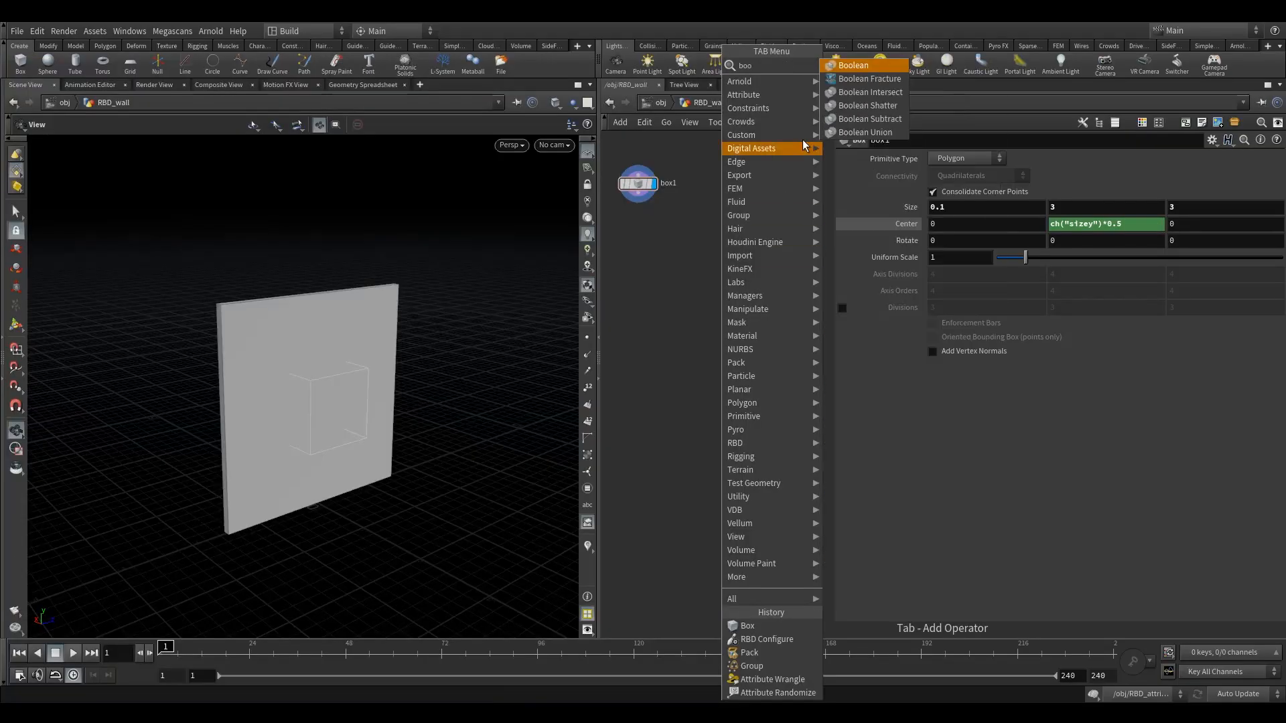
left_click(857, 65)
left_click(758, 291)
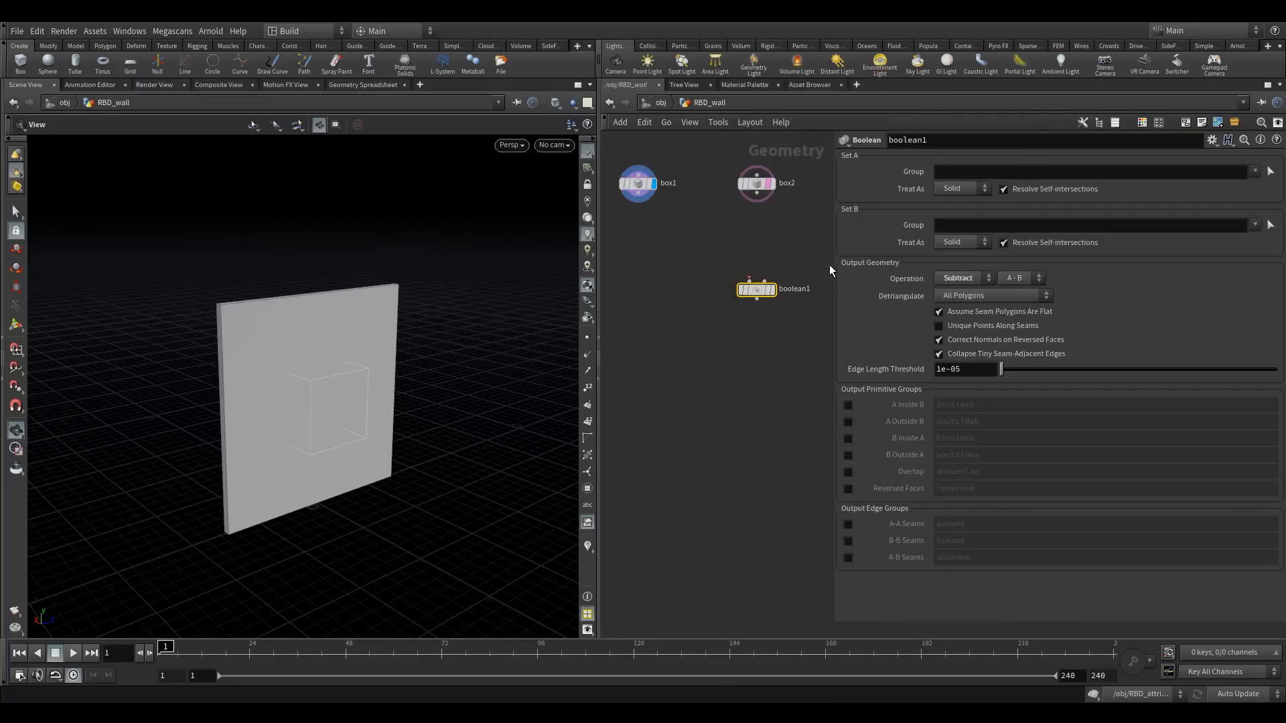
left_click_drag(748, 284, 642, 211)
left_click_drag(757, 195, 638, 287)
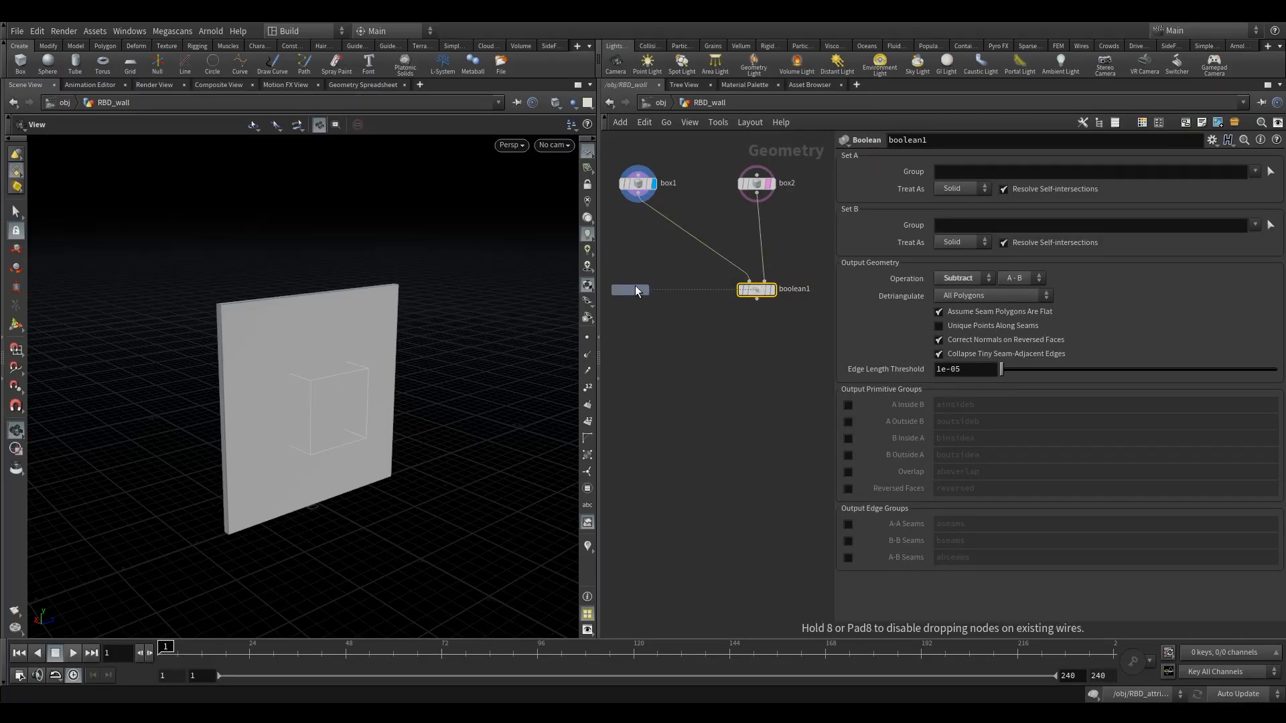
Display boolean1 and set its operation to Intersect.
left_click(770, 290)
left_click(757, 292)
left_click_drag(702, 264, 774, 306)
left_click(971, 277)
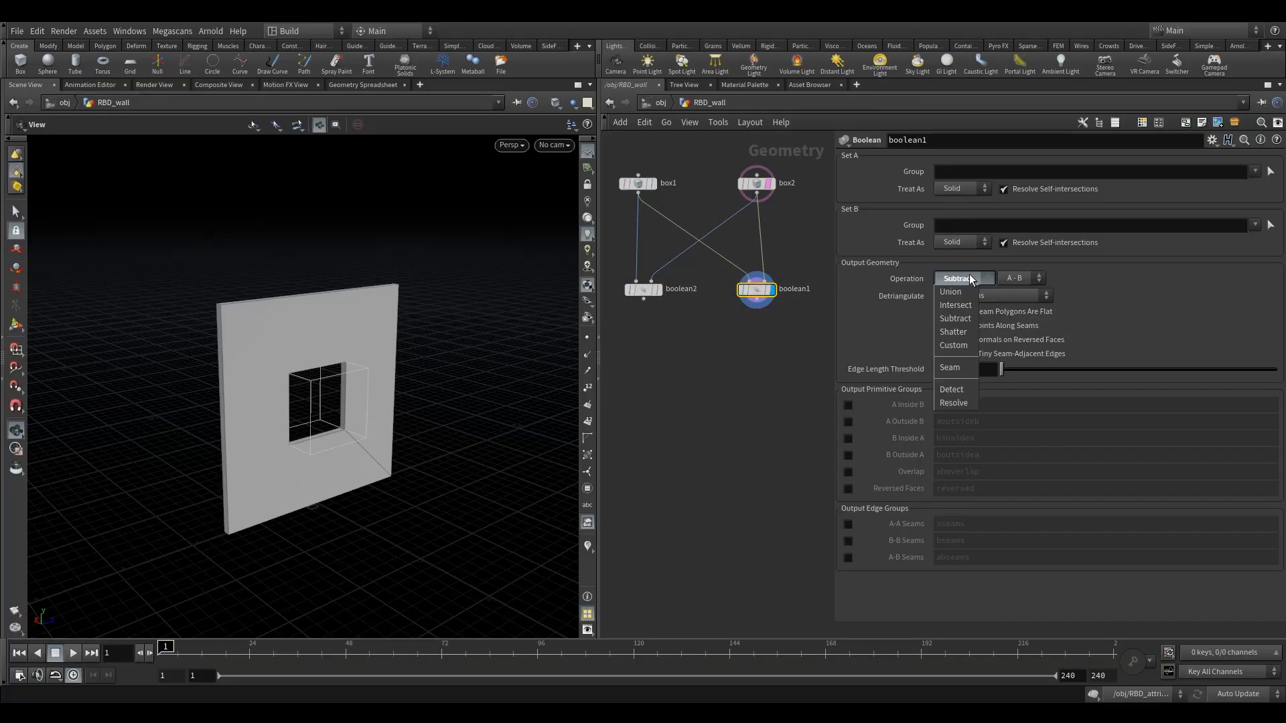
left_click(957, 298)
mouse_move(757, 297)
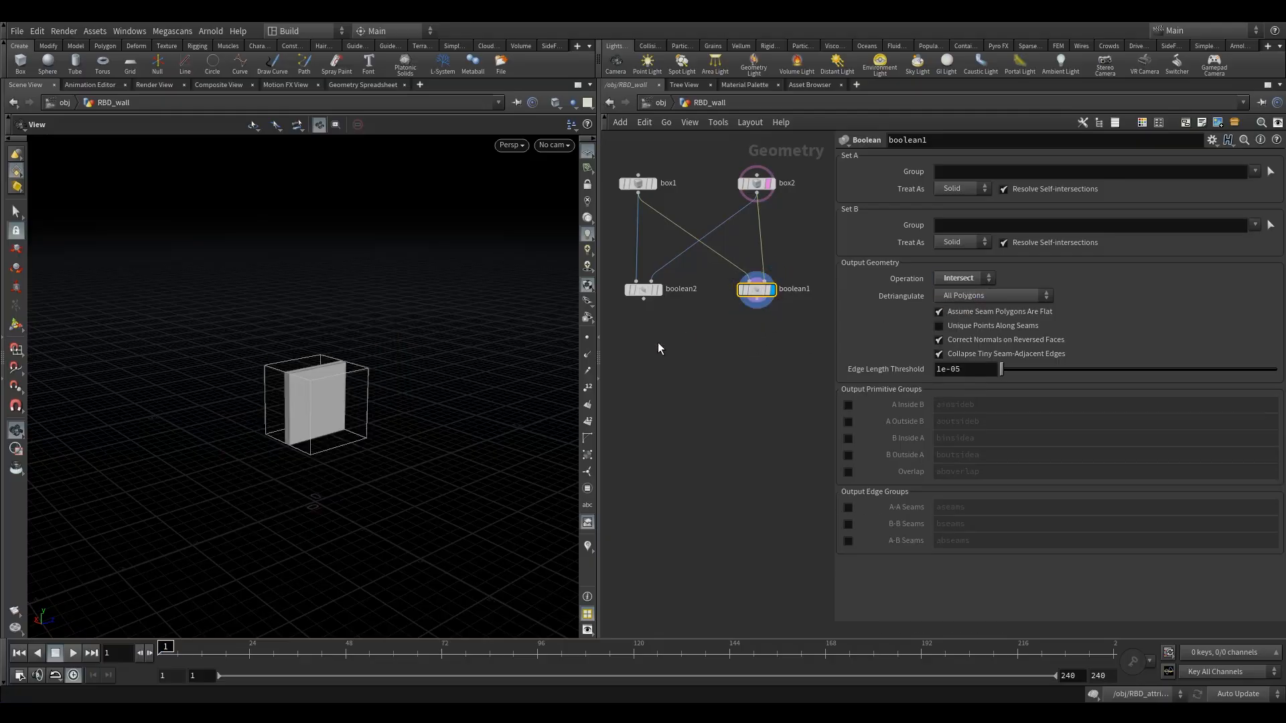
Display boolean2 and examine the window opening cut through the wall.
left_click_drag(648, 308, 644, 291)
left_click(659, 289)
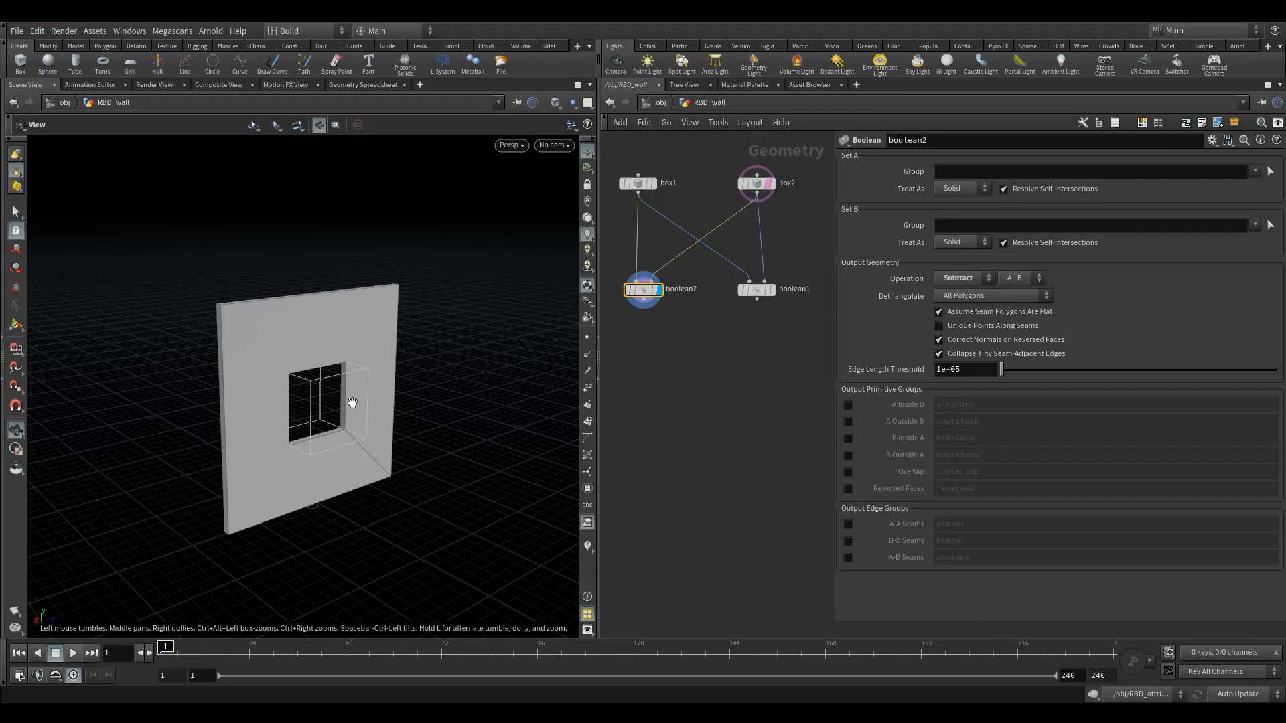
left_click_drag(352, 403, 333, 394)
scroll(332, 393, "up", 3)
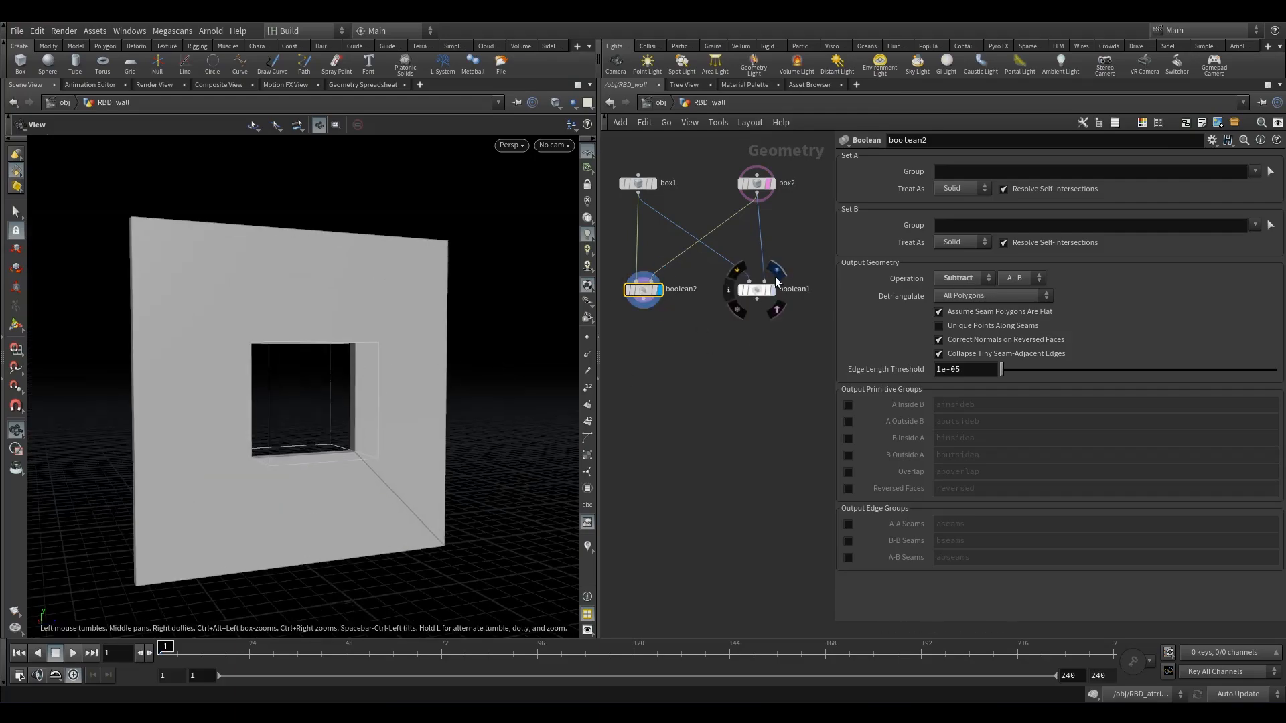
Display boolean1 and add a Transform node connected below it.
left_click(776, 272)
left_click(757, 289)
left_click_drag(742, 356, 786, 399)
middle_click_drag(766, 355, 739, 353)
scroll(731, 354, "up", 1)
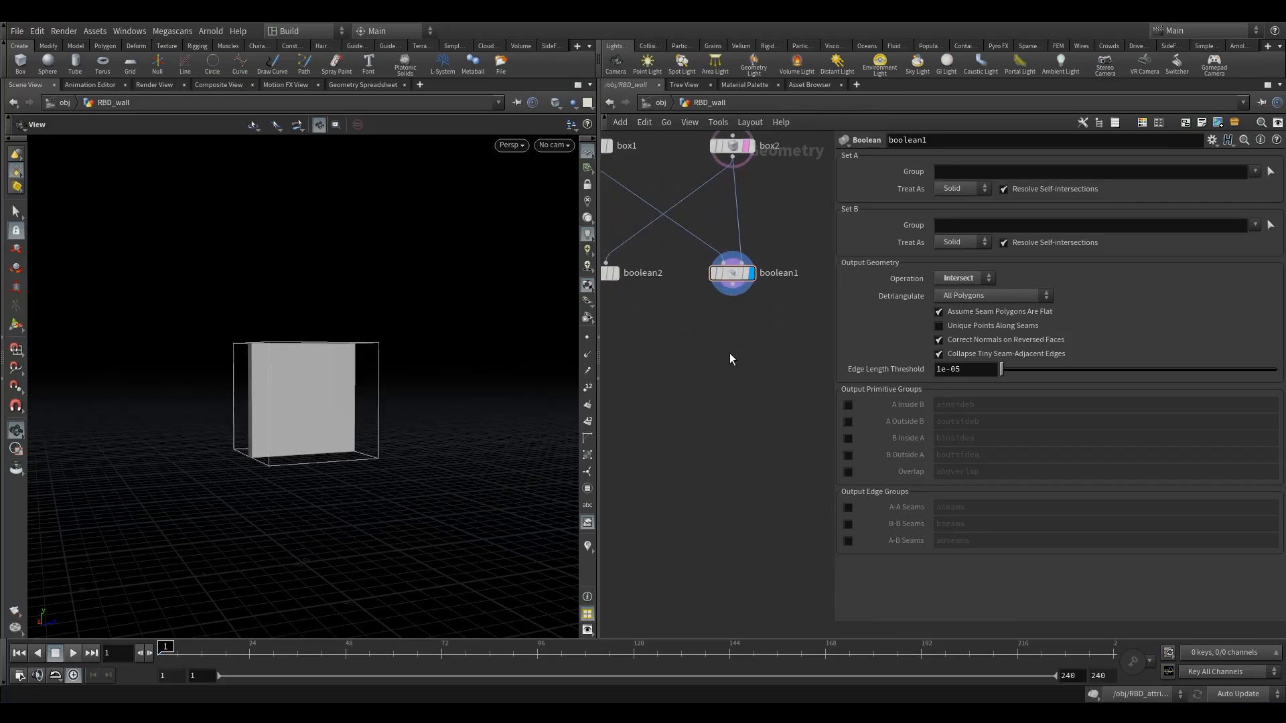
key("Tab")
type("tr")
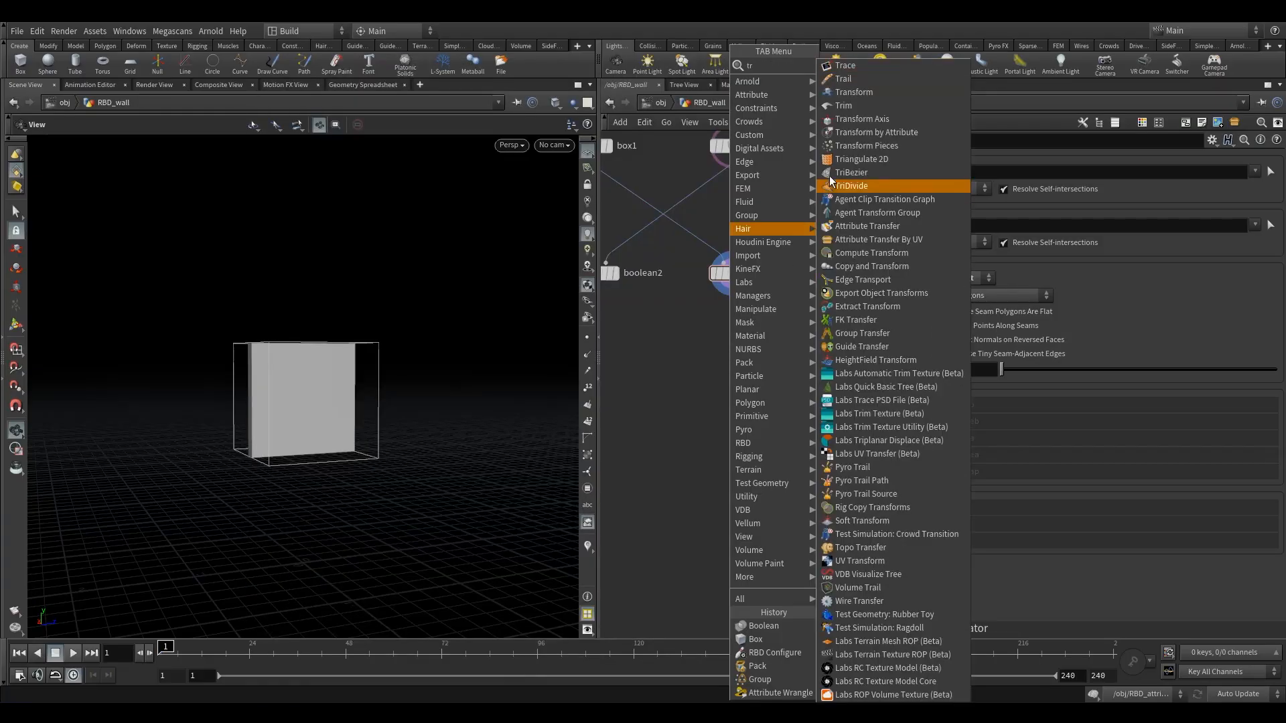
left_click(845, 92)
left_click(734, 357)
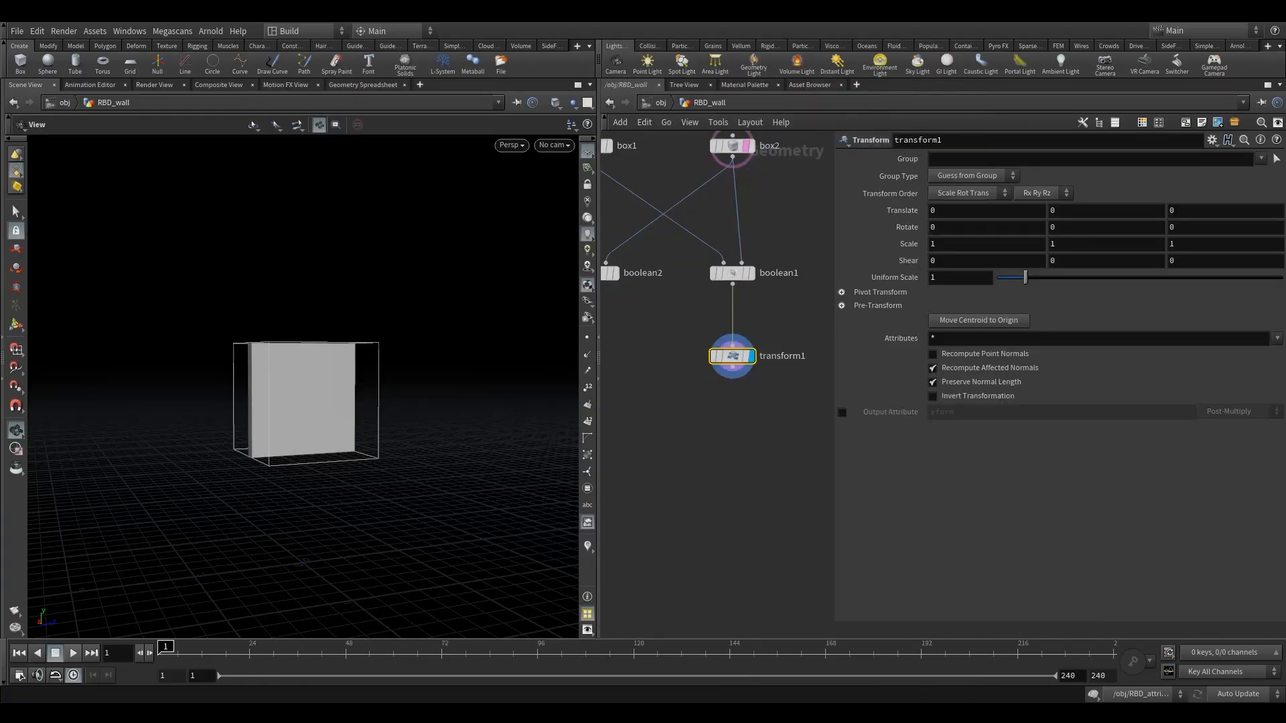
Set the Transform node's X scale to 0.2 to thin the window pane.
middle_click(954, 245)
type("0.2")
key("Return")
Add a Group node fed by boolean2 and name its group wall.
middle_click_drag(647, 375, 675, 330)
key("Tab")
mouse_move(679, 215)
left_click(785, 78)
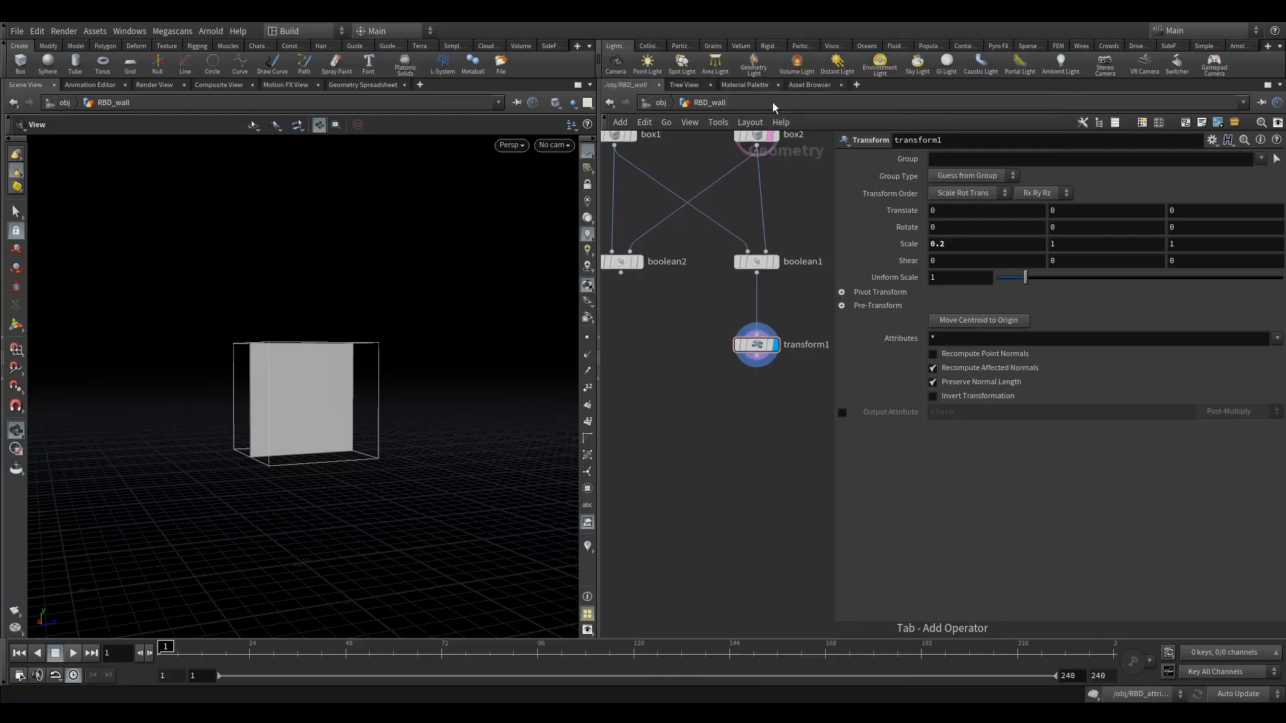
left_click(626, 431)
left_click_drag(683, 235, 679, 381)
left_click_drag(685, 396, 678, 392)
left_click(949, 156)
type("wall")
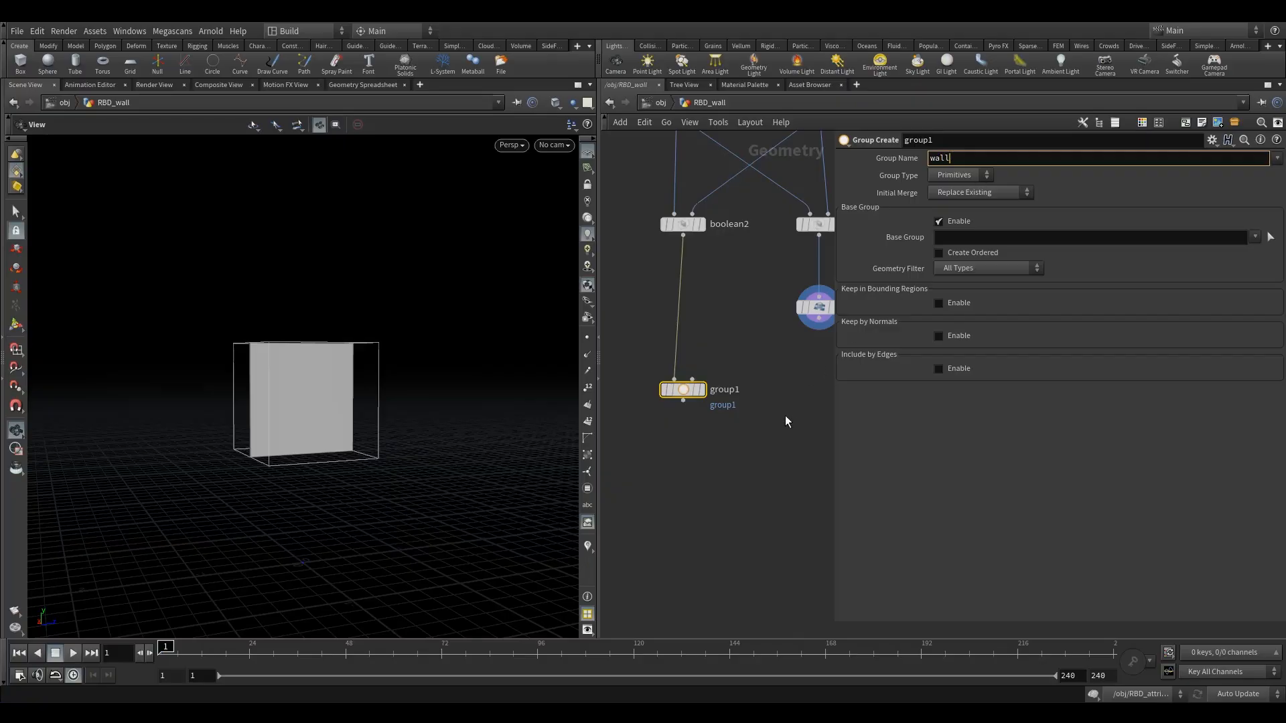
key("Return")
Duplicate the wall group node, connect the copy to transform1 and name its group window.
left_click_drag(682, 389, 818, 413, "alt")
middle_click_drag(793, 355, 700, 342)
left_click_drag(725, 305, 714, 384)
double_click(979, 157)
left_click_drag(935, 156, 963, 167)
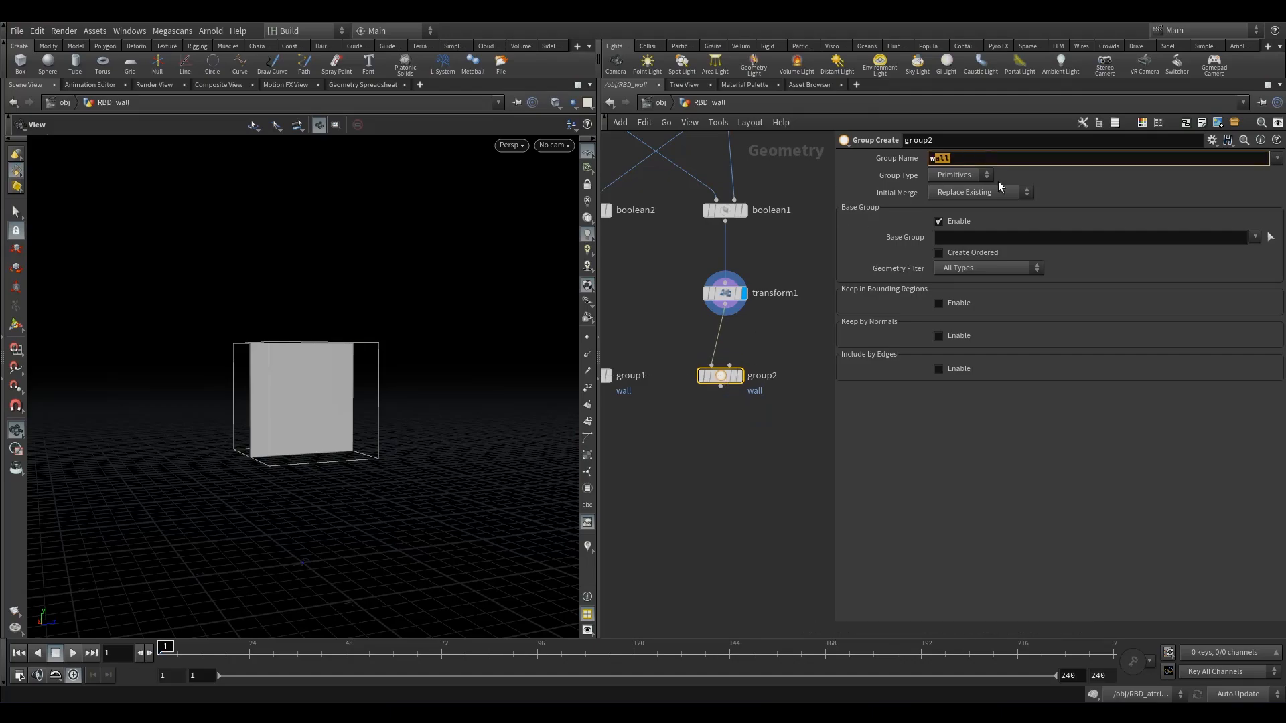
type("indow")
key("Return")
Add a Merge node combining group1 and group2, and display the merged wall and window.
middle_click_drag(707, 436, 747, 362)
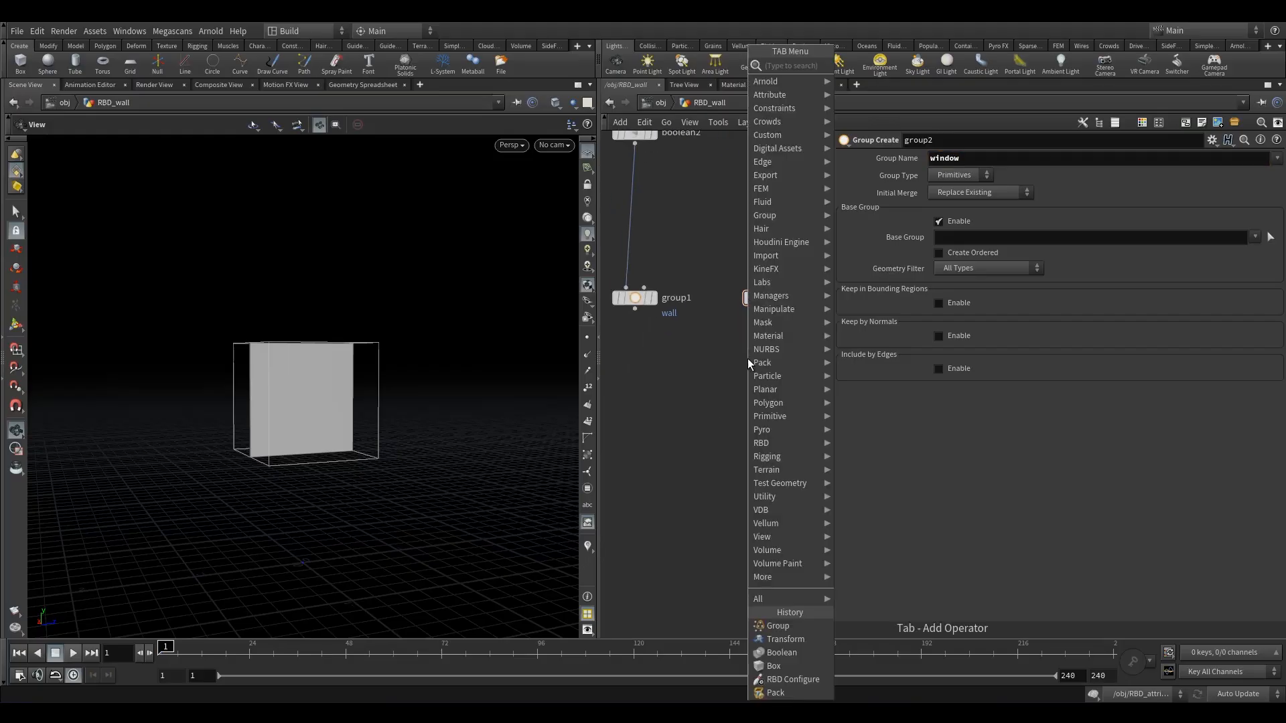
key("Tab")
type("mer")
left_click(871, 65)
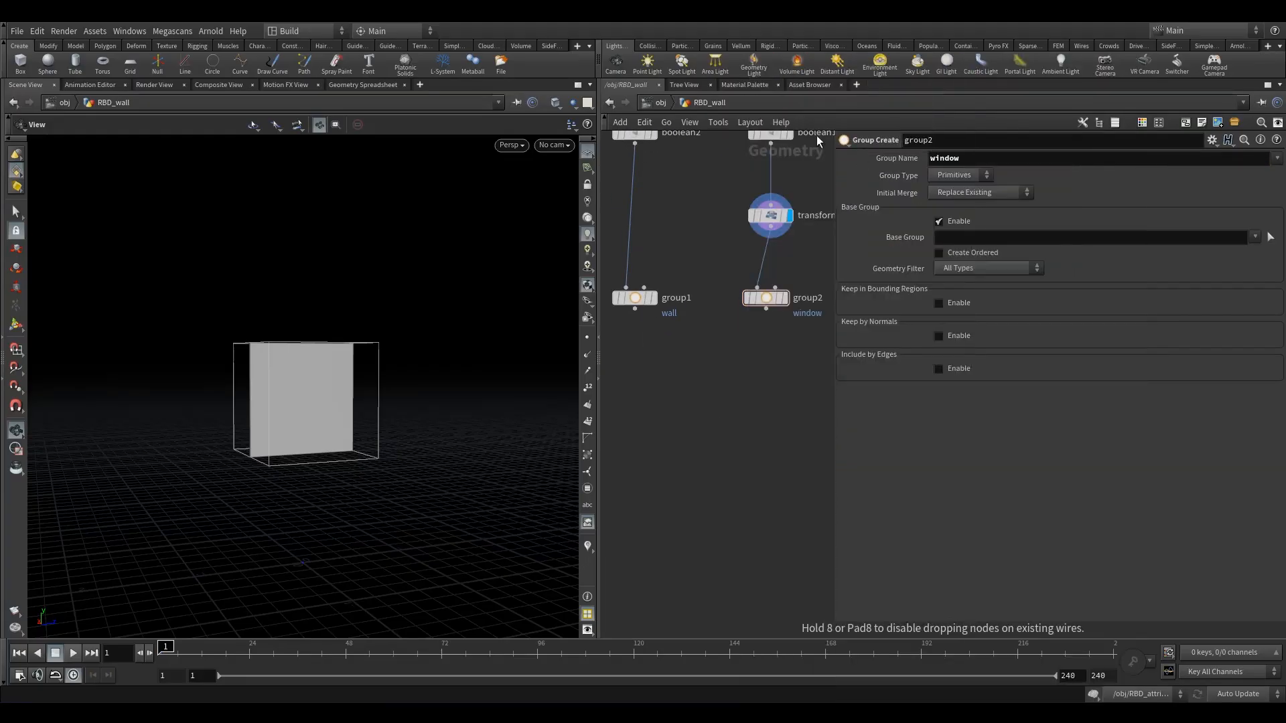
left_click(722, 390)
left_click_drag(766, 309, 710, 396)
left_click(730, 393)
left_click_drag(765, 352, 606, 403)
left_click_drag(287, 377, 375, 422)
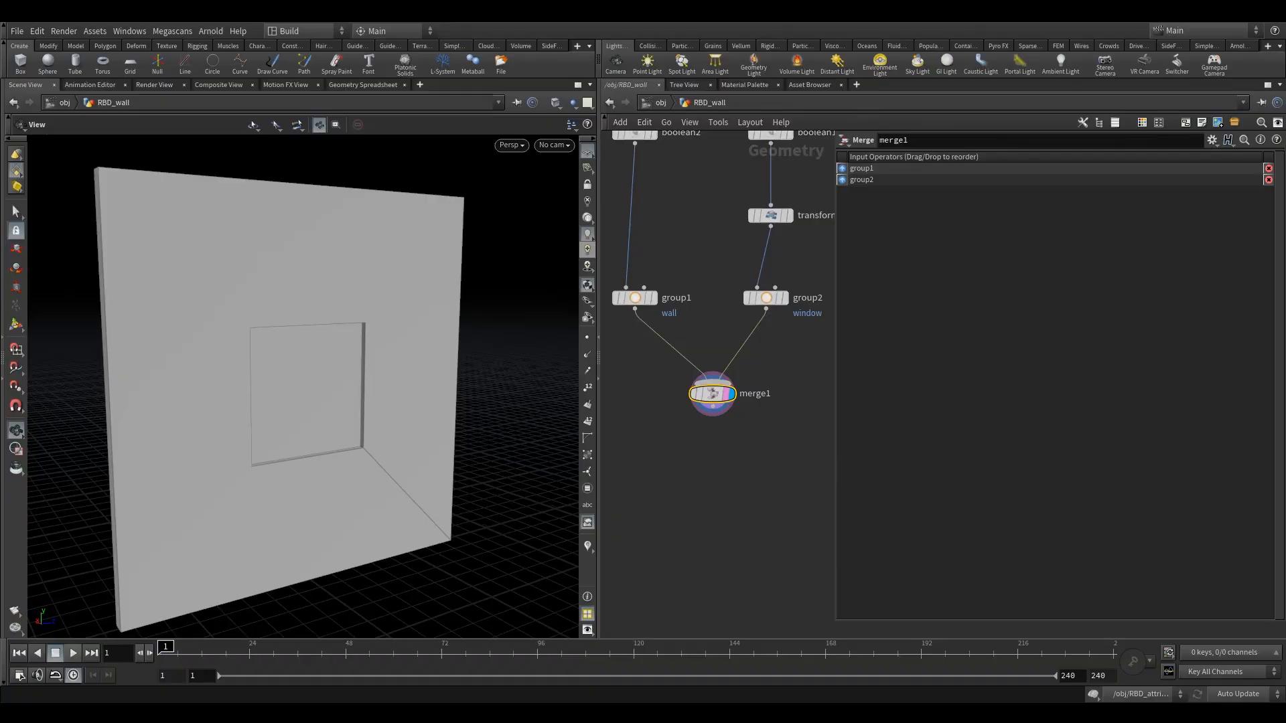
Add an RBD Material Fracture node below merge1, fed by the merged wall and window.
key("Tab")
type("rbdm")
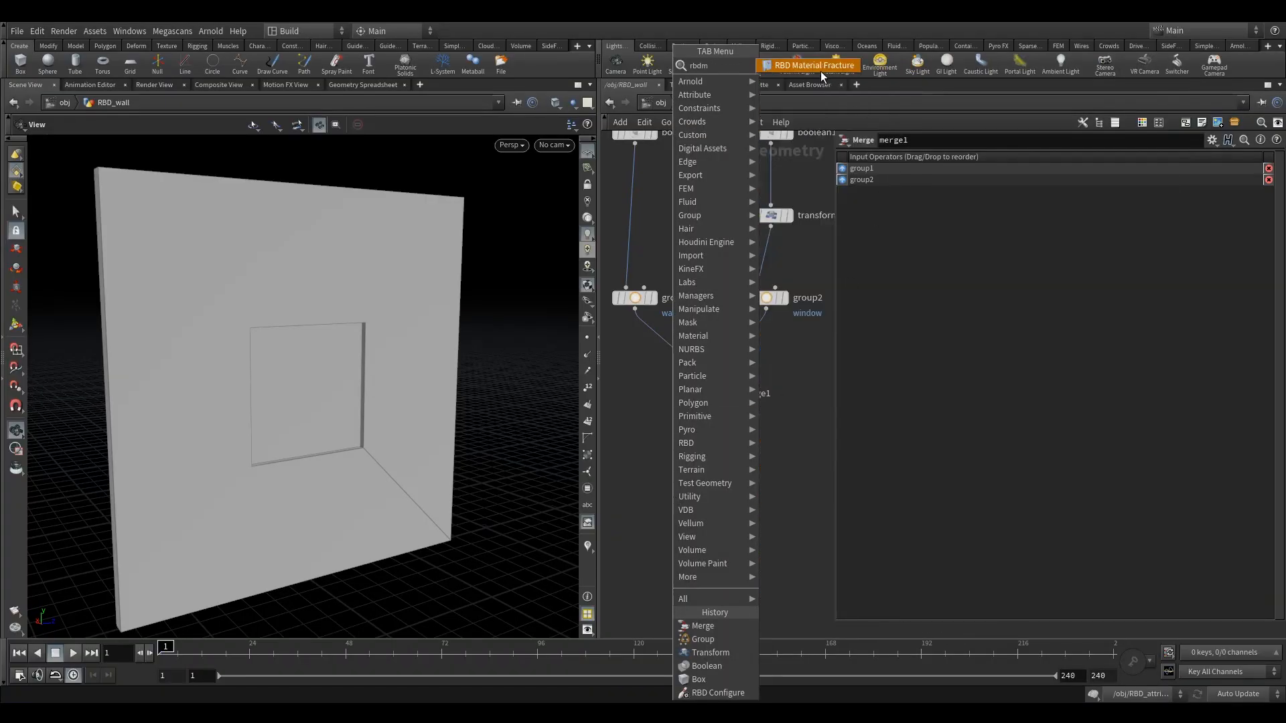
left_click(818, 66)
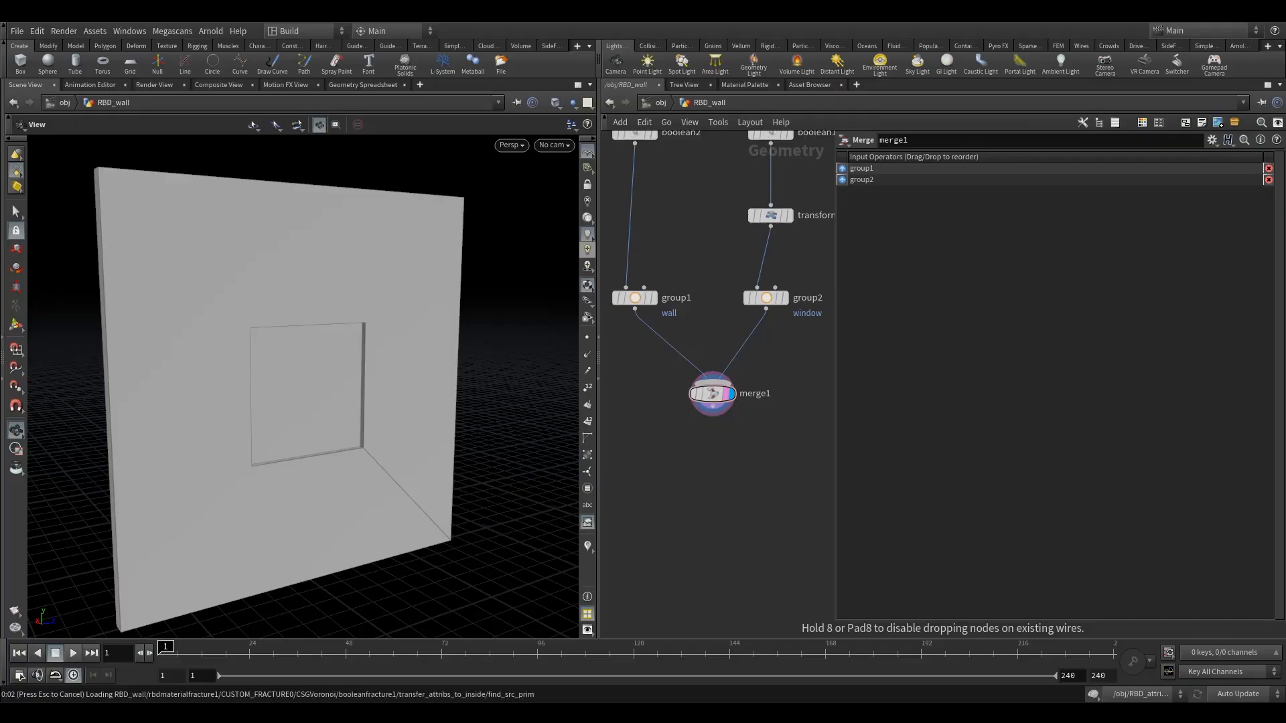
left_click(712, 477)
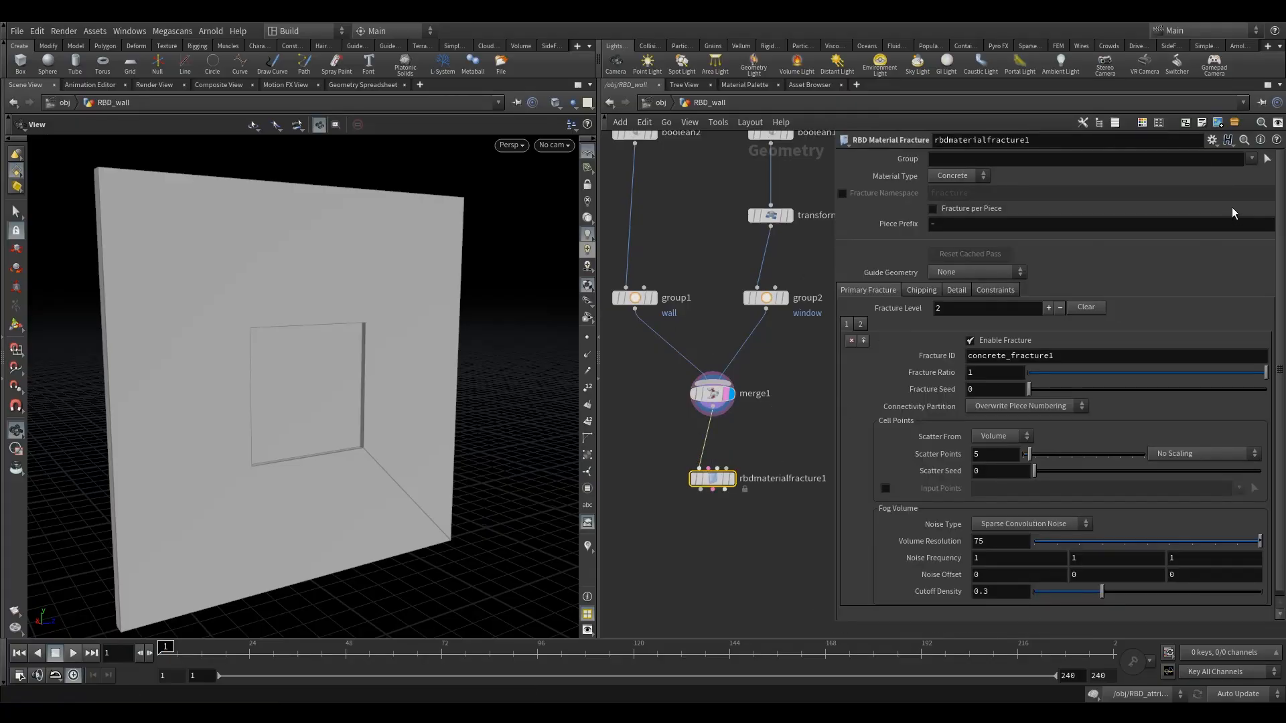
Examine the RBD Material Fracture node's inputs and outputs in the network.
middle_click_drag(745, 501, 712, 393)
scroll(711, 392, "down", 3)
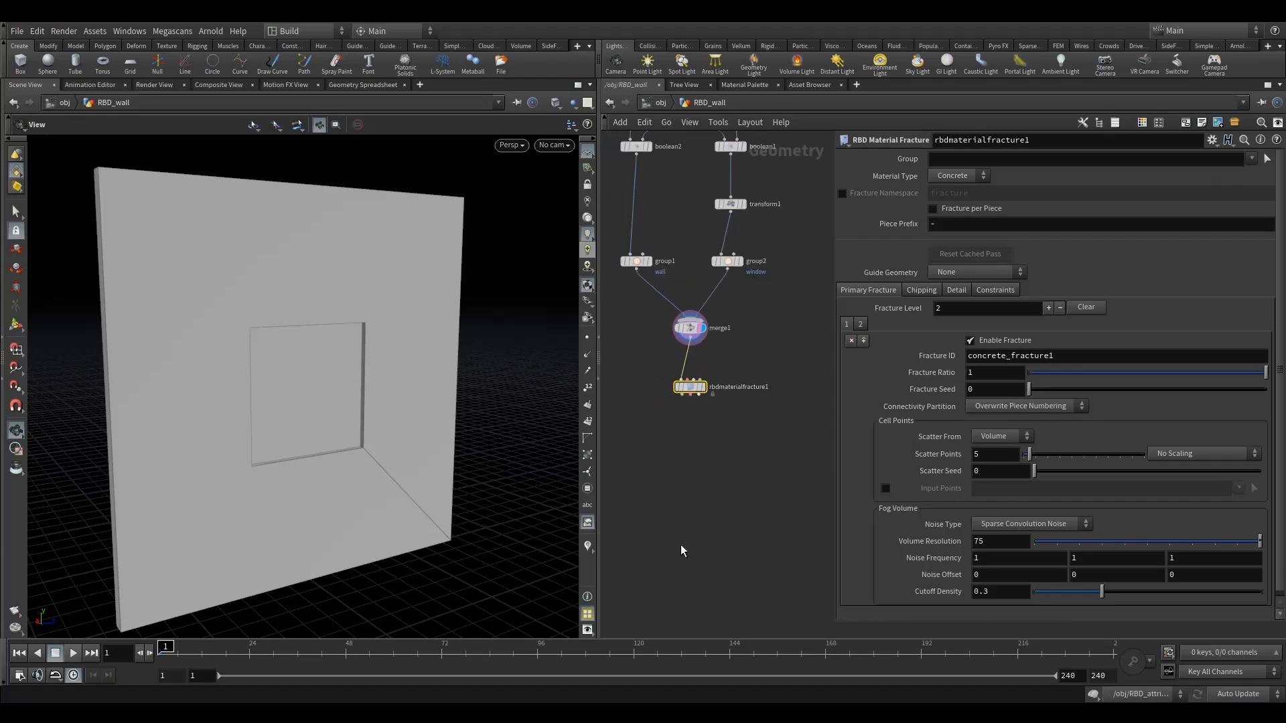
scroll(688, 474, "up", 4)
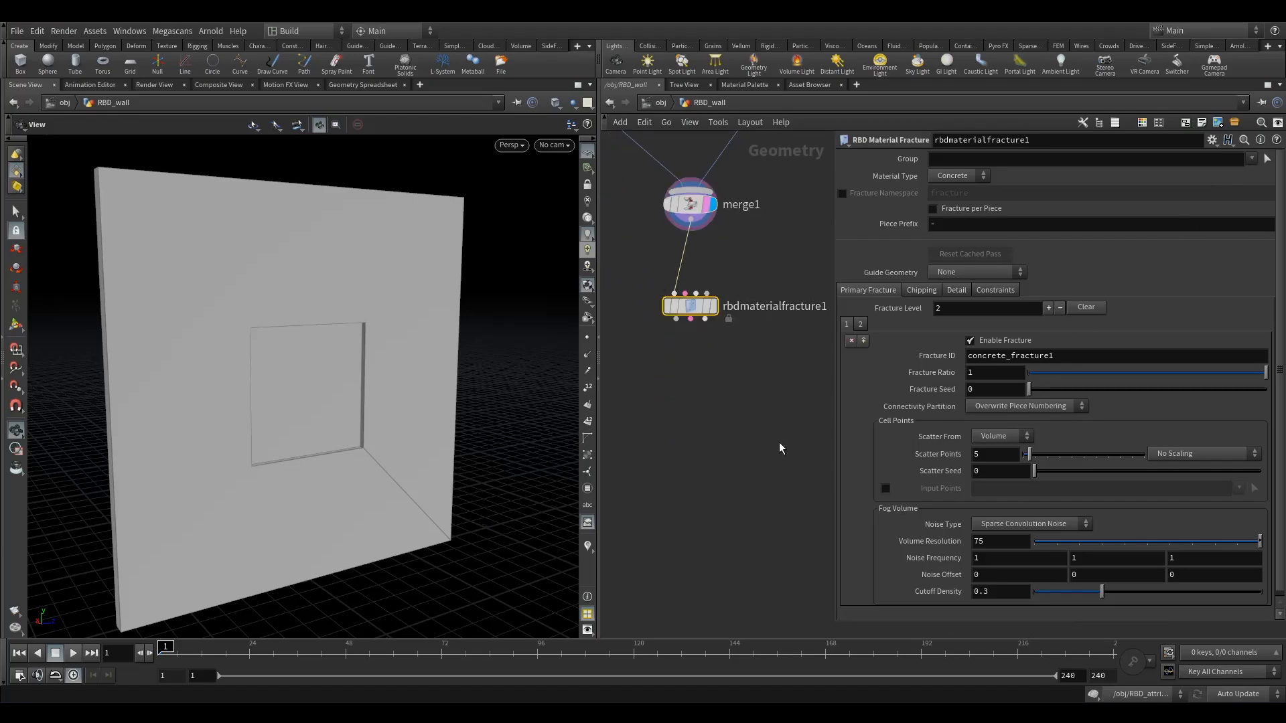
scroll(737, 441, "down", 3)
middle_click_drag(737, 440, 704, 477)
scroll(697, 448, "up", 3)
scroll(698, 448, "up", 1)
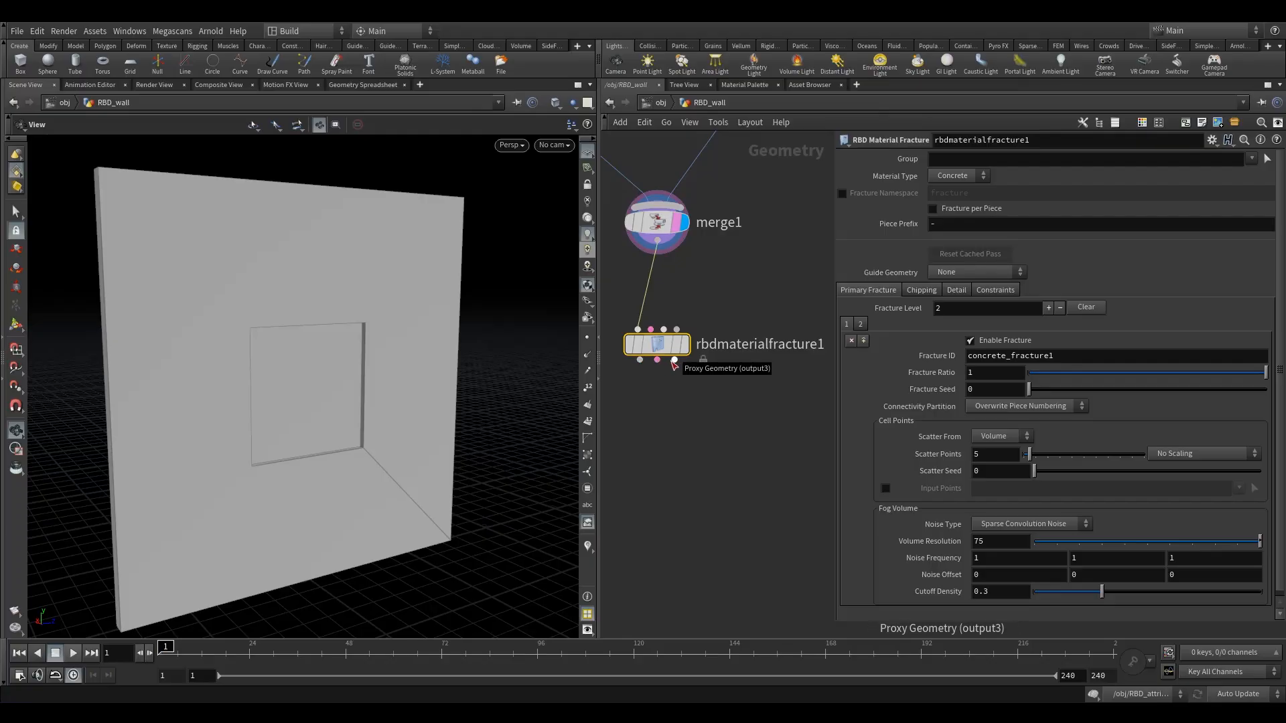
mouse_move(663, 344)
left_mouse_down()
mouse_move(663, 328)
mouse_move(663, 341)
left_mouse_up()
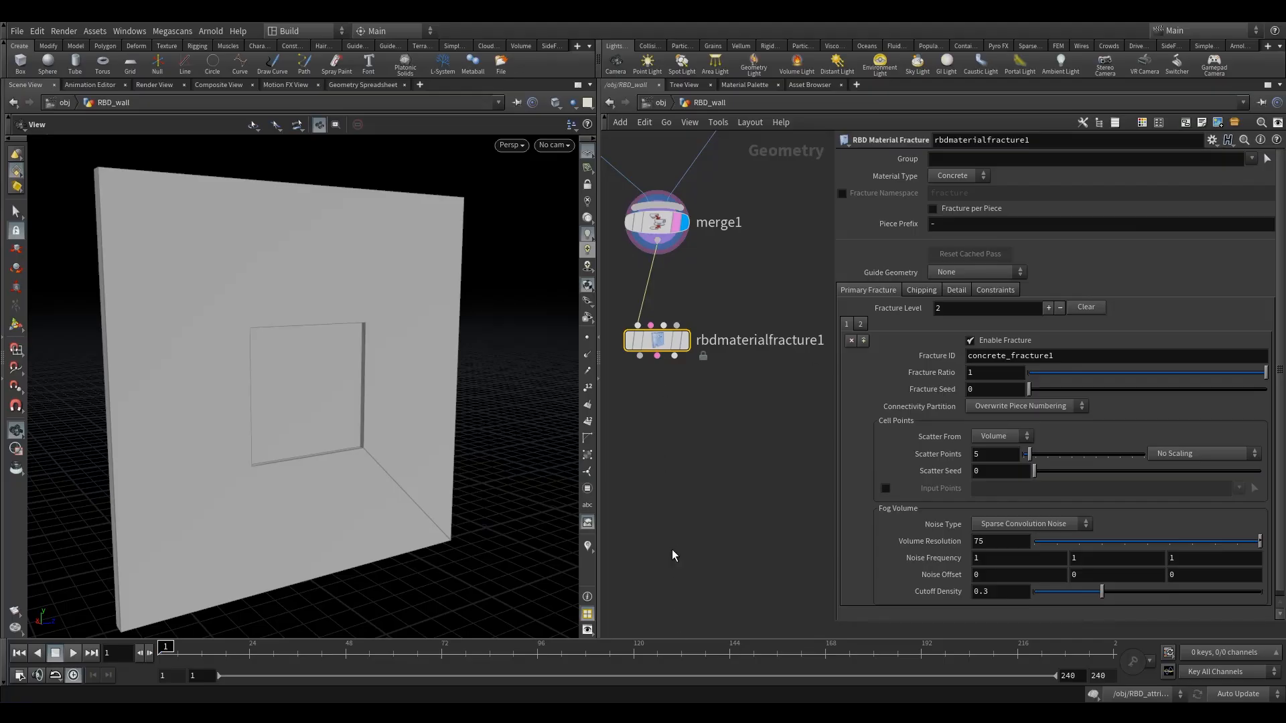
scroll(674, 580, "down", 4)
scroll(670, 509, "up", 3)
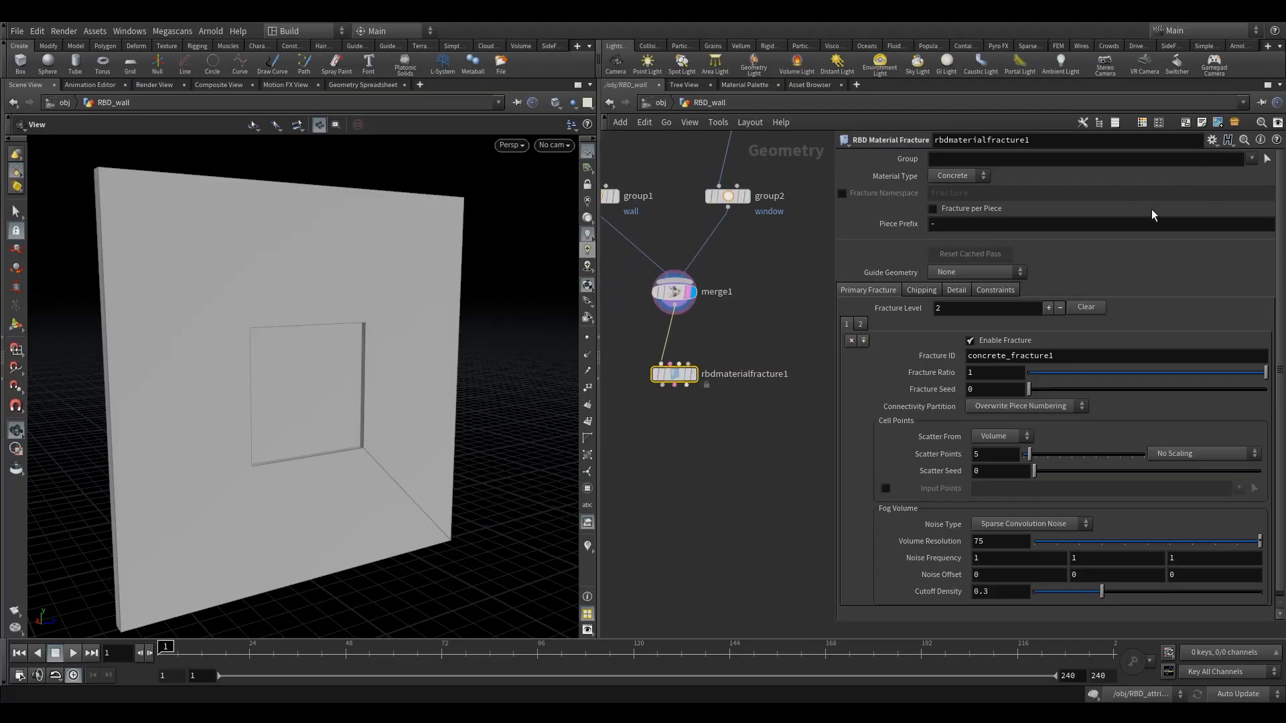
Display the RBD Material Fracture node and limit its Group to window.
mouse_move(703, 352)
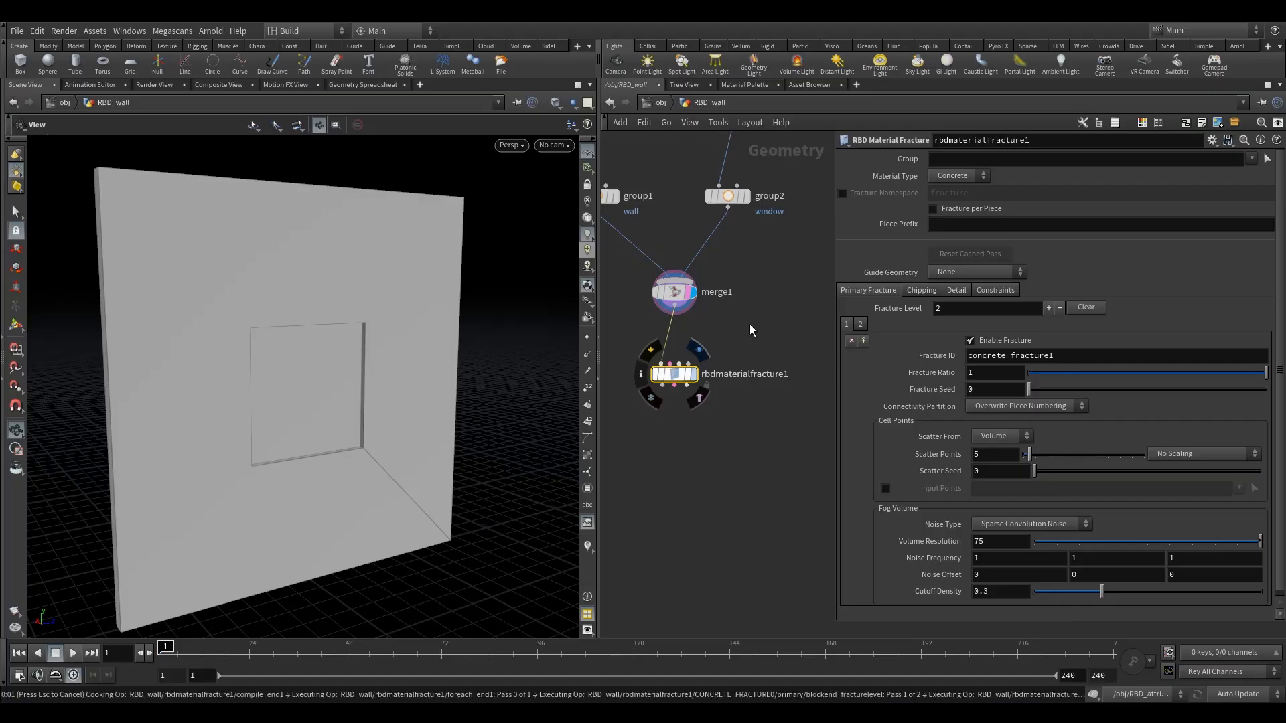
key("r")
left_click(1252, 159)
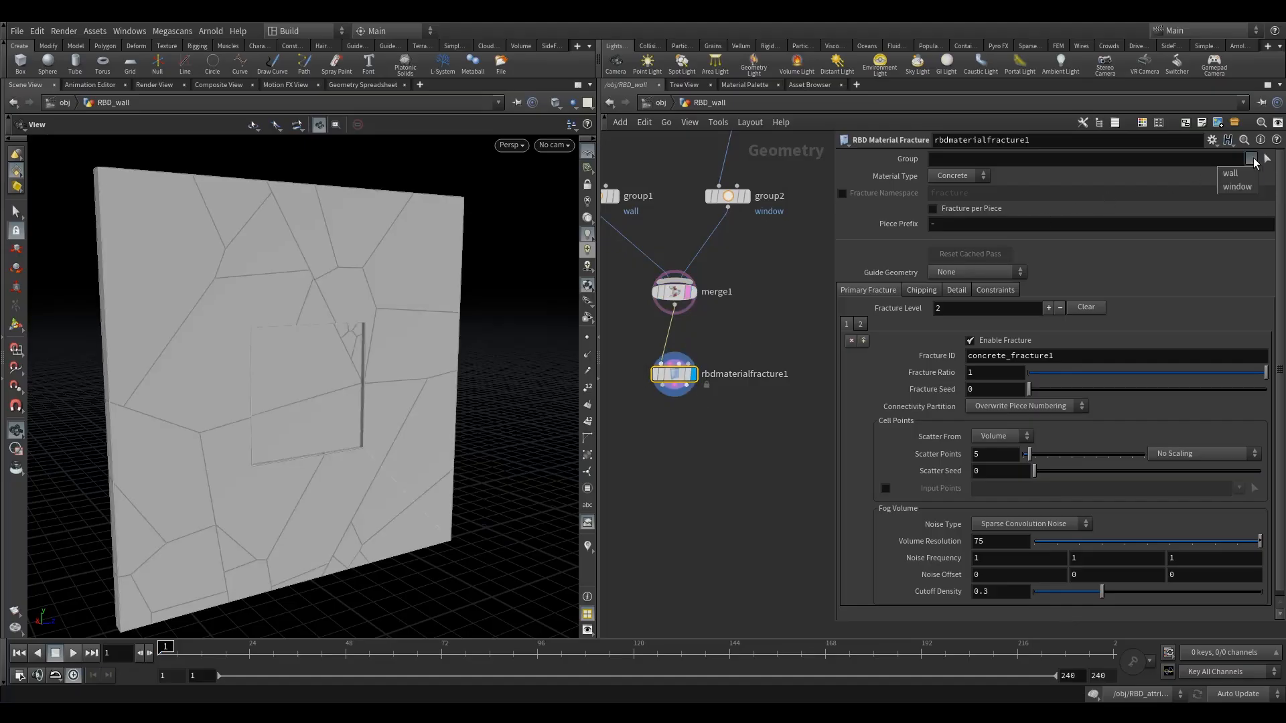
left_click(1239, 189)
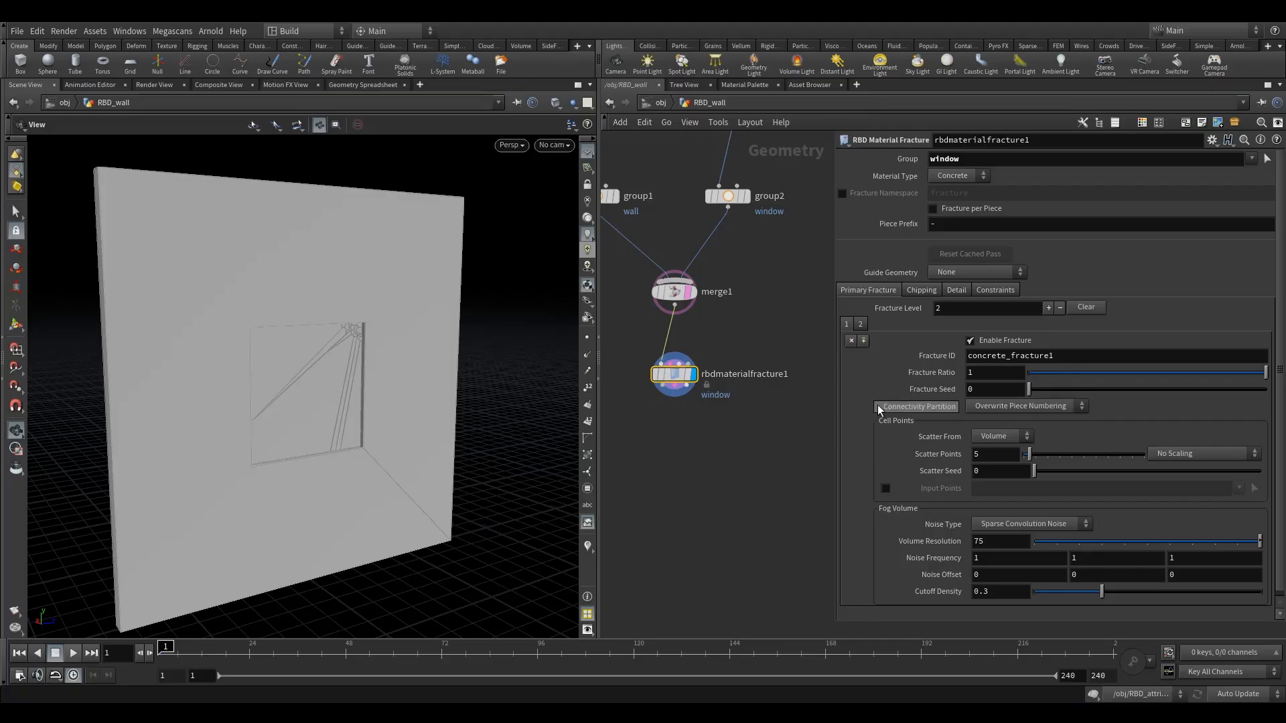
Set the window fracture's Material Type to Glass.
scroll(954, 355, "down", 1)
scroll(273, 416, "up", 4)
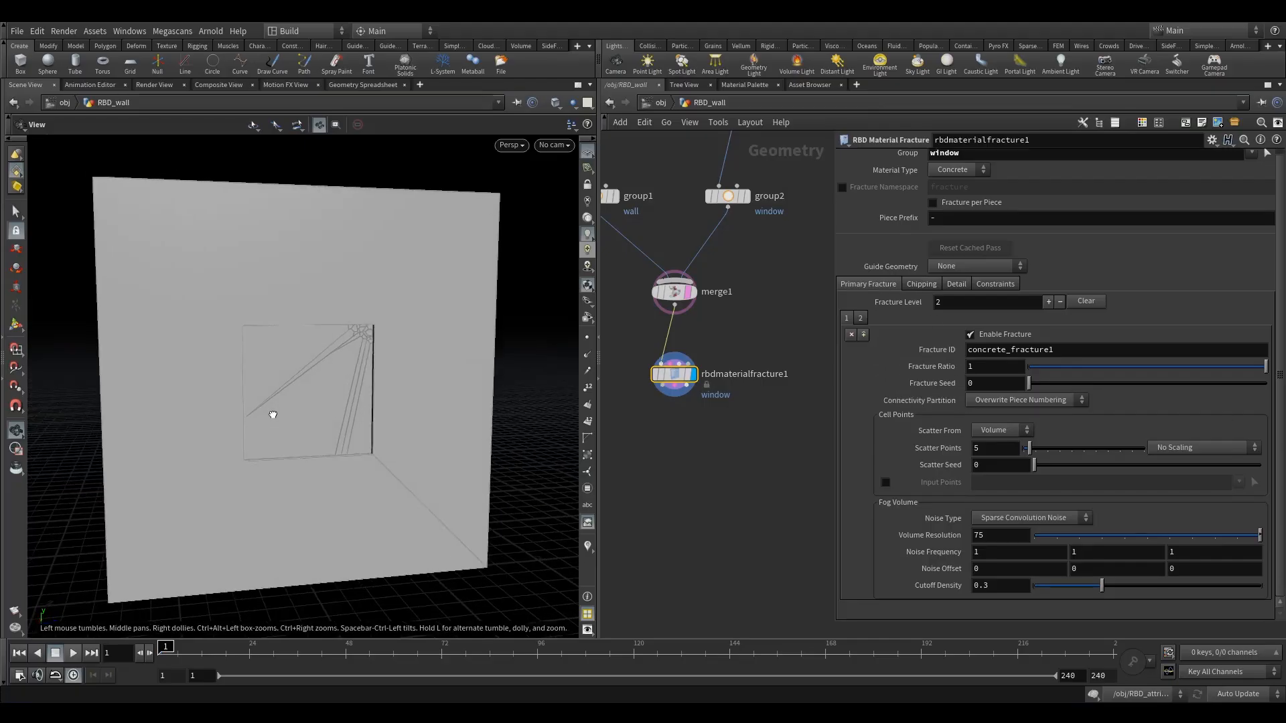
left_click(948, 171)
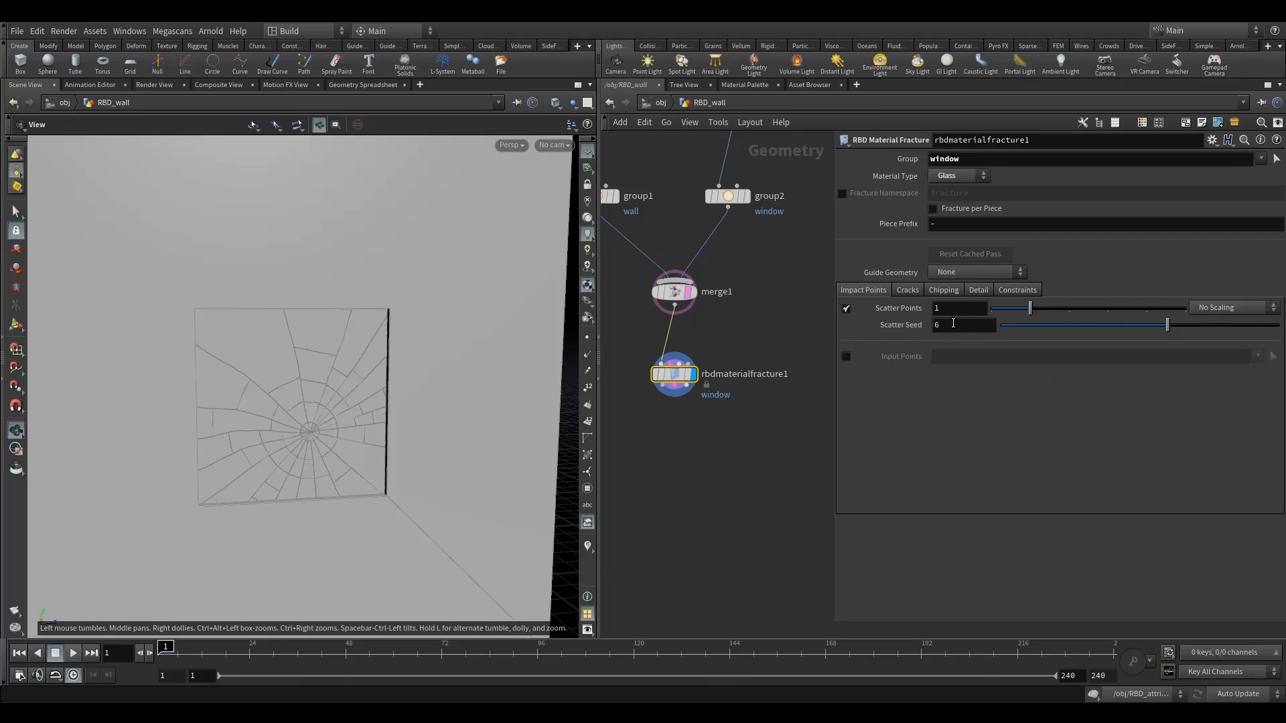
Set the glass impact points to 2 Scatter Points with Scatter Seed 1.
left_click(954, 310)
left_click(693, 432)
left_click(958, 325)
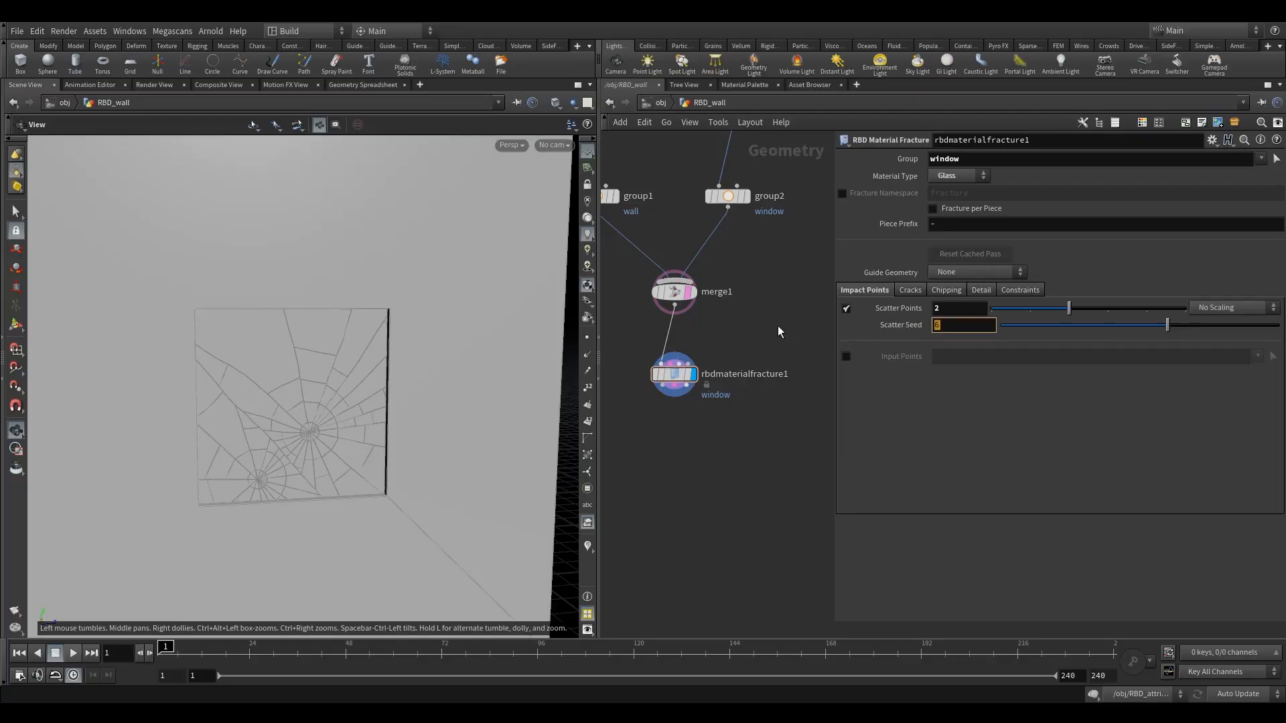
type("1")
left_click(694, 469)
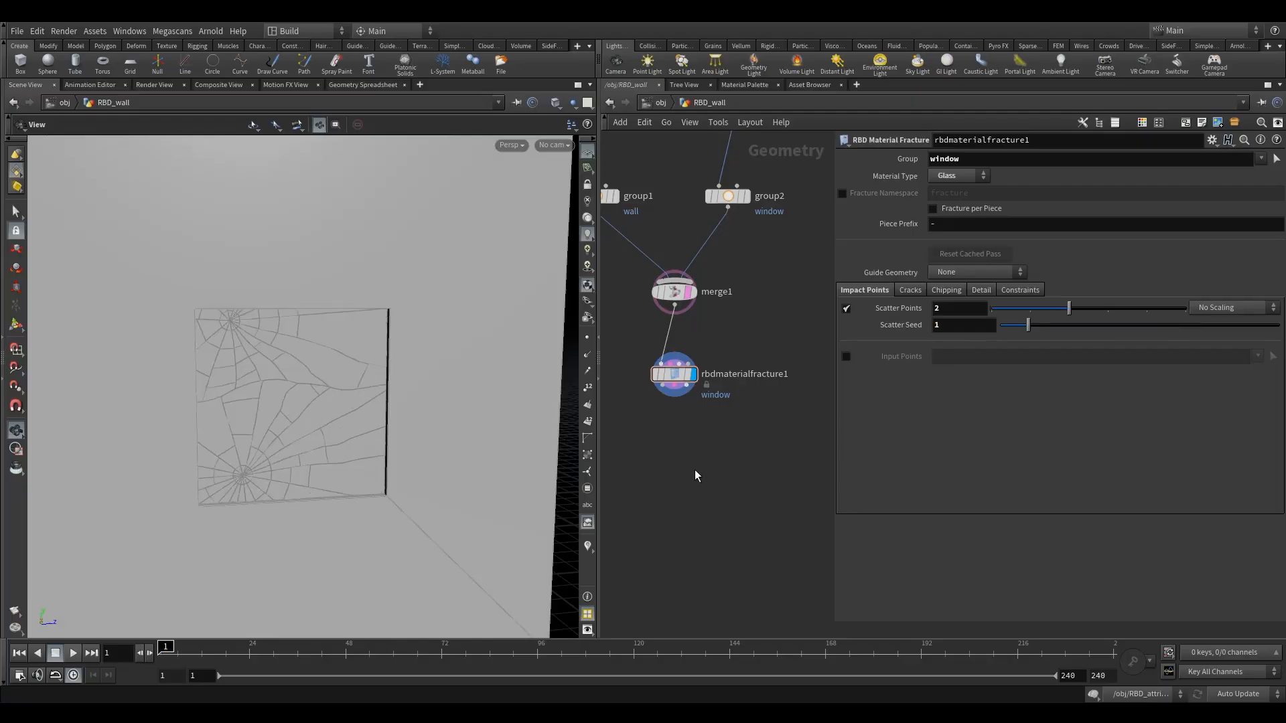
Enable chipping on the window's glass fracture.
left_click(910, 290)
left_click(955, 295)
left_click(1003, 291)
left_click(915, 294)
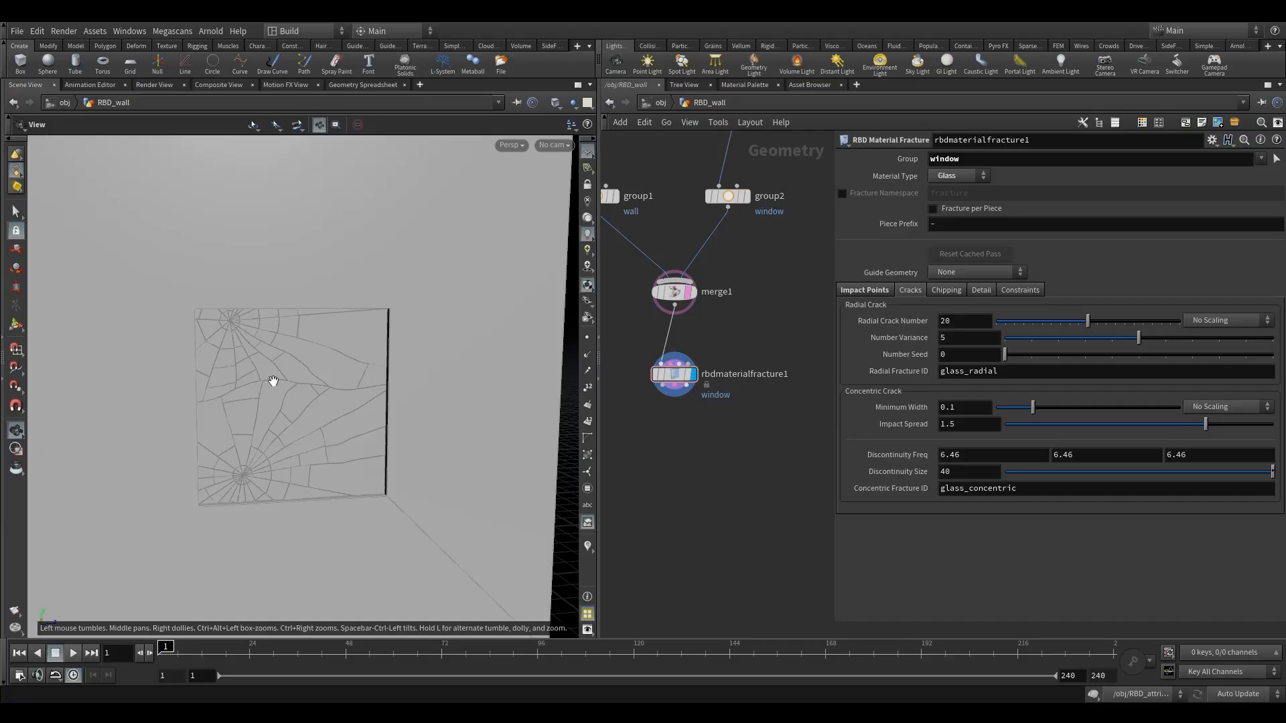
scroll(275, 384, "up", 5)
left_click(946, 290)
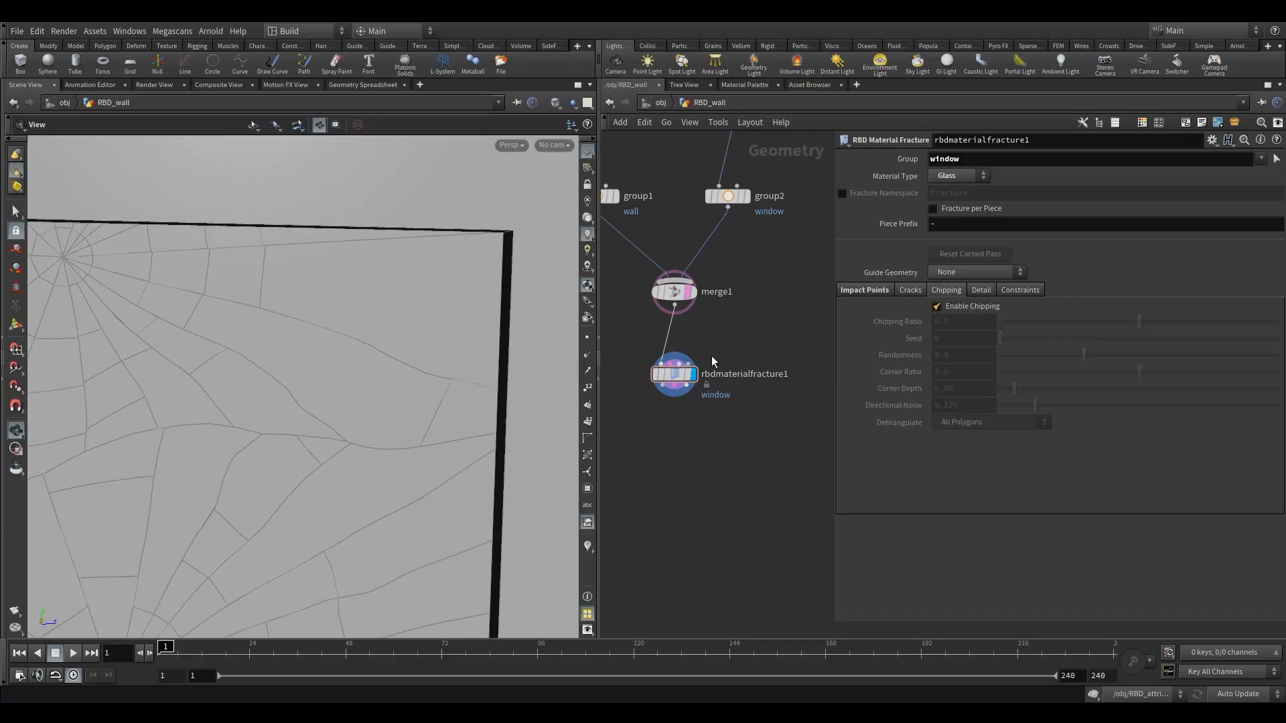
scroll(201, 348, "down", 5)
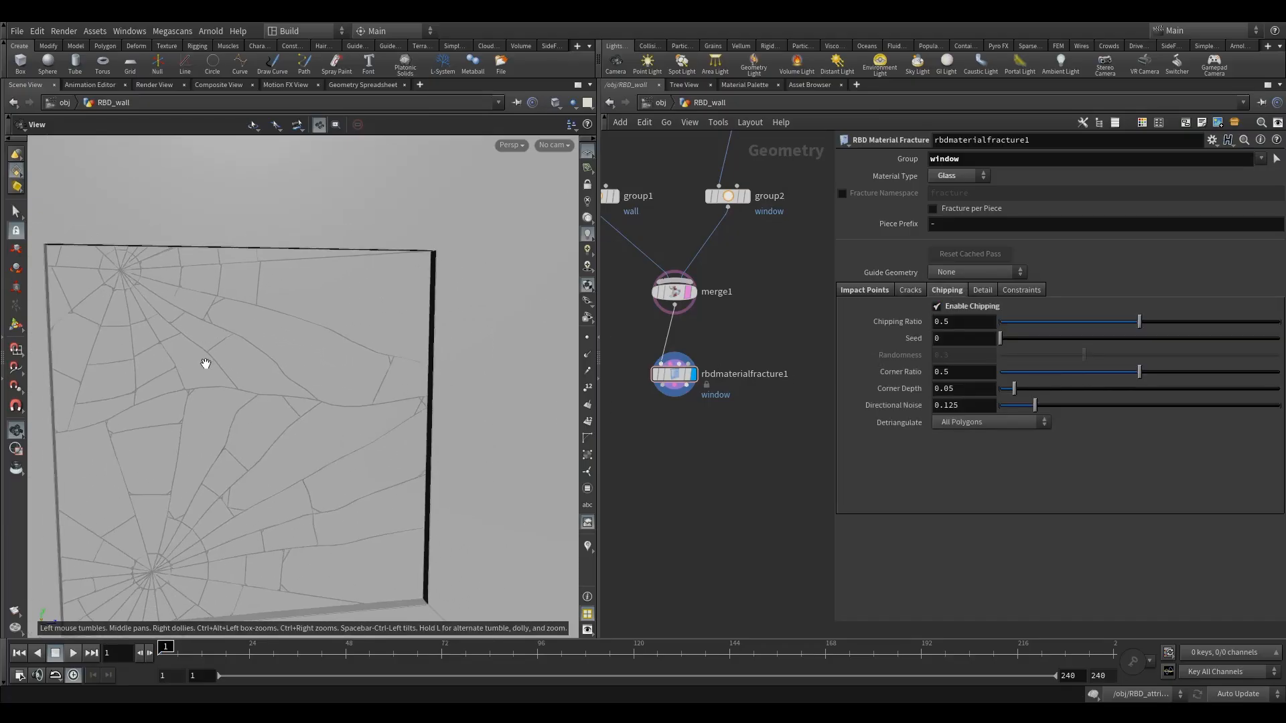
middle_click_drag(188, 410, 264, 352)
right_click_drag(264, 352, 264, 421)
left_click_drag(264, 422, 352, 413)
middle_click_drag(730, 415, 765, 312)
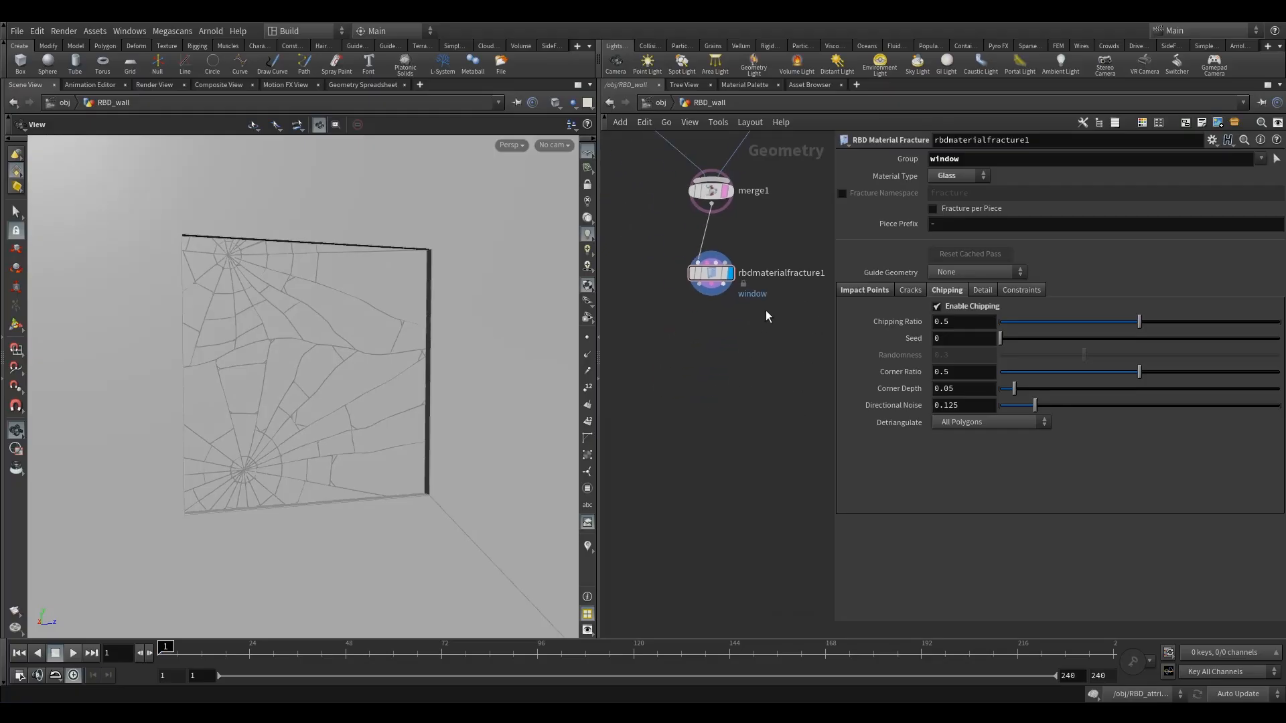
scroll(744, 319, "up", 1)
Turn off Apply Constraint Properties for the window's glass fracture.
left_click(1022, 293)
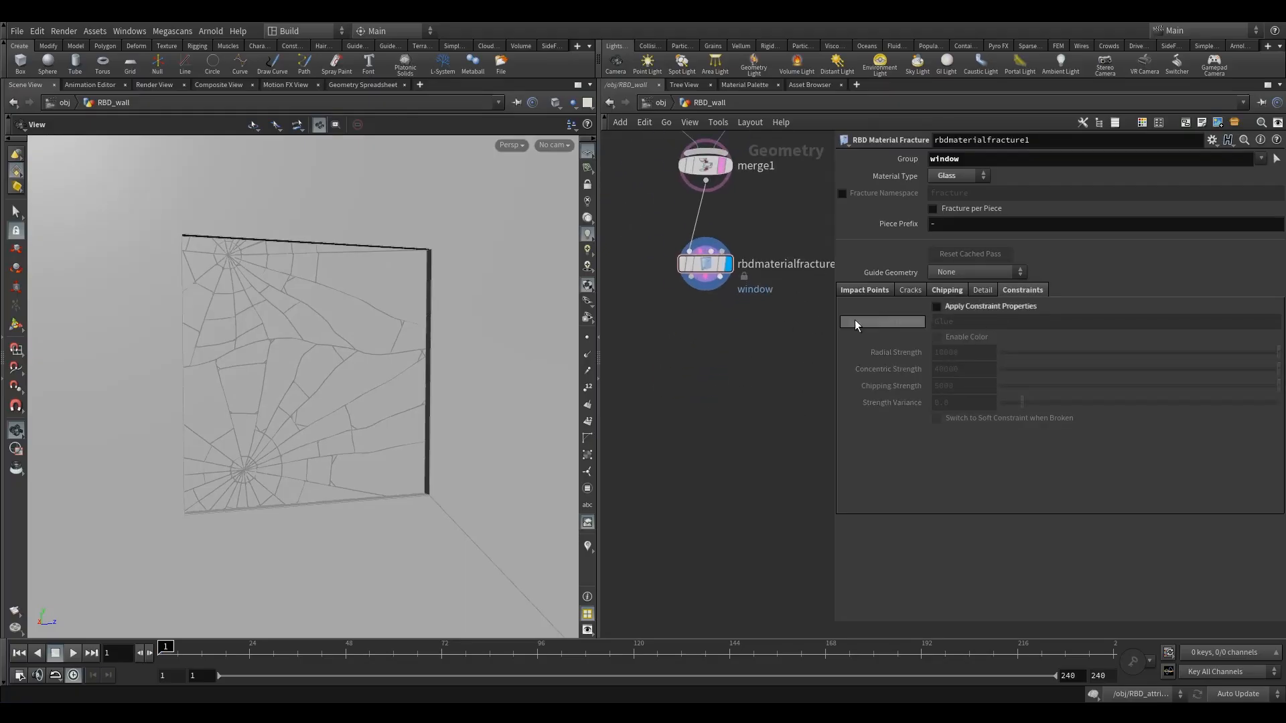
left_click_drag(408, 392, 339, 413)
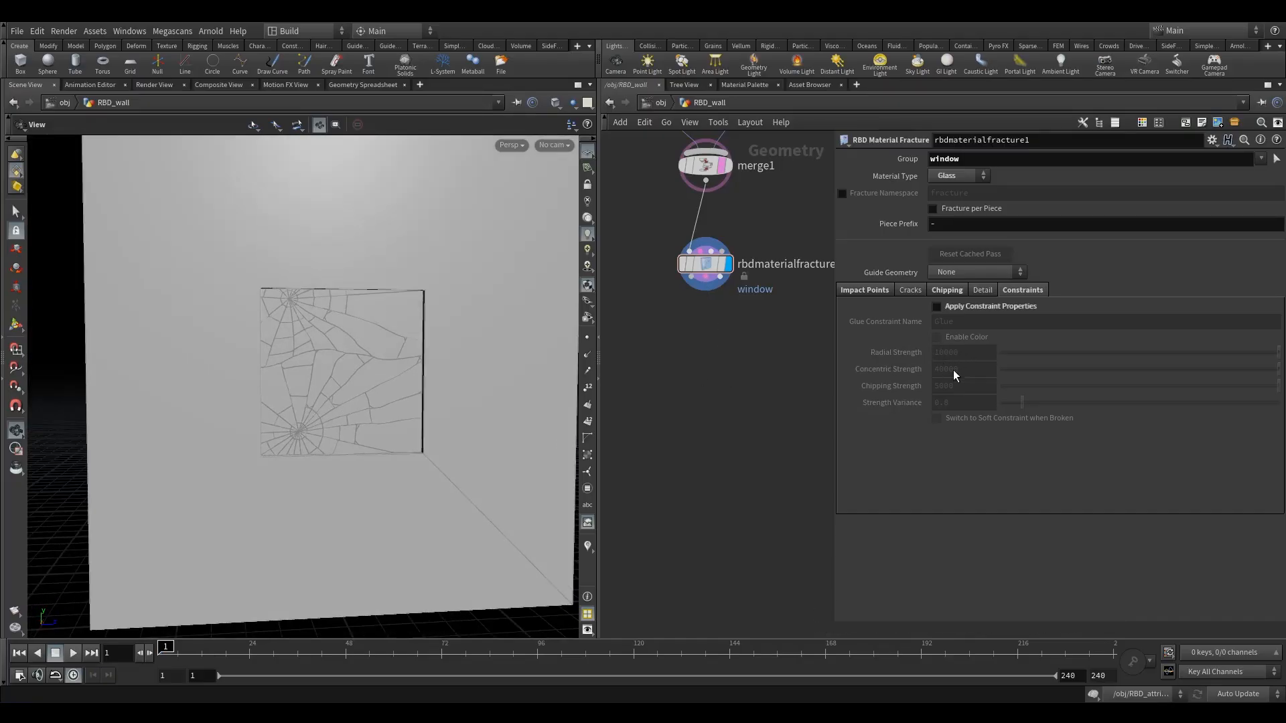
middle_click_drag(769, 421, 736, 365)
Duplicate the window's RBD Material Fracture node and place the copy below the original.
left_click_drag(771, 365, 660, 213)
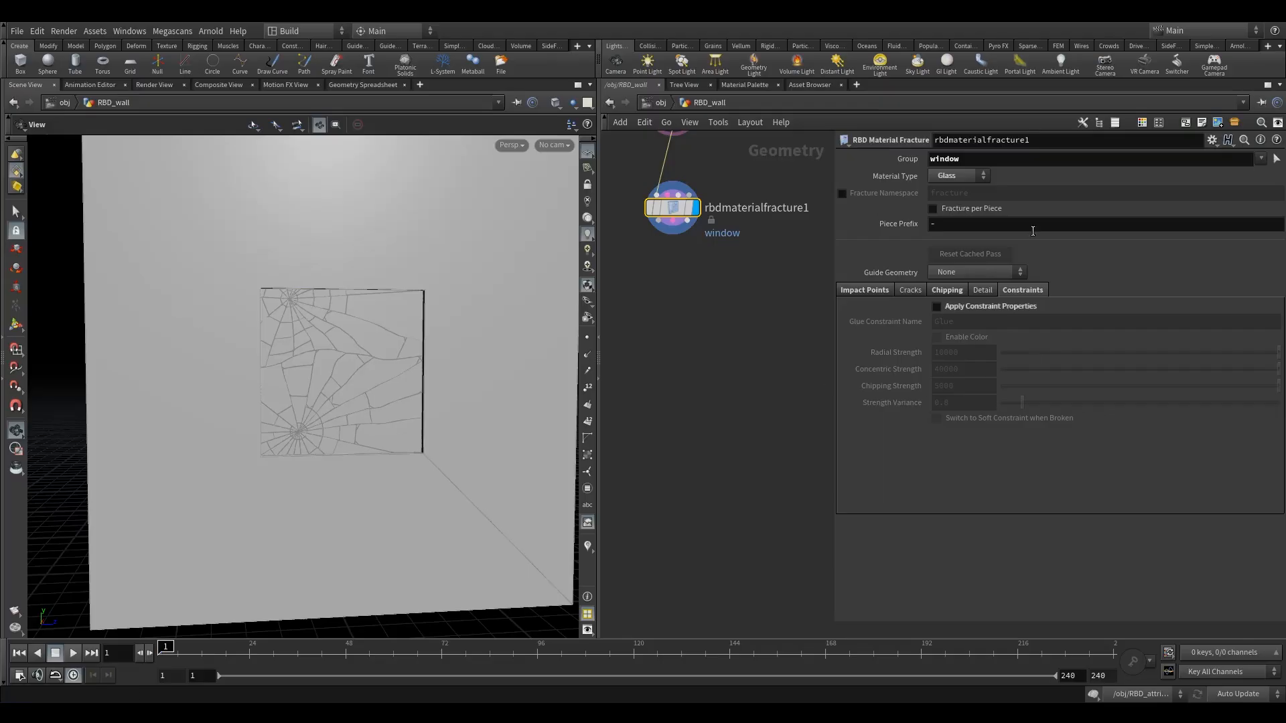
left_click(689, 346)
mouse_move(672, 292)
middle_mouse_down()
mouse_move(713, 332)
mouse_move(652, 295)
middle_mouse_up()
scroll(702, 314, "up", 1)
middle_click_drag(753, 285, 713, 273)
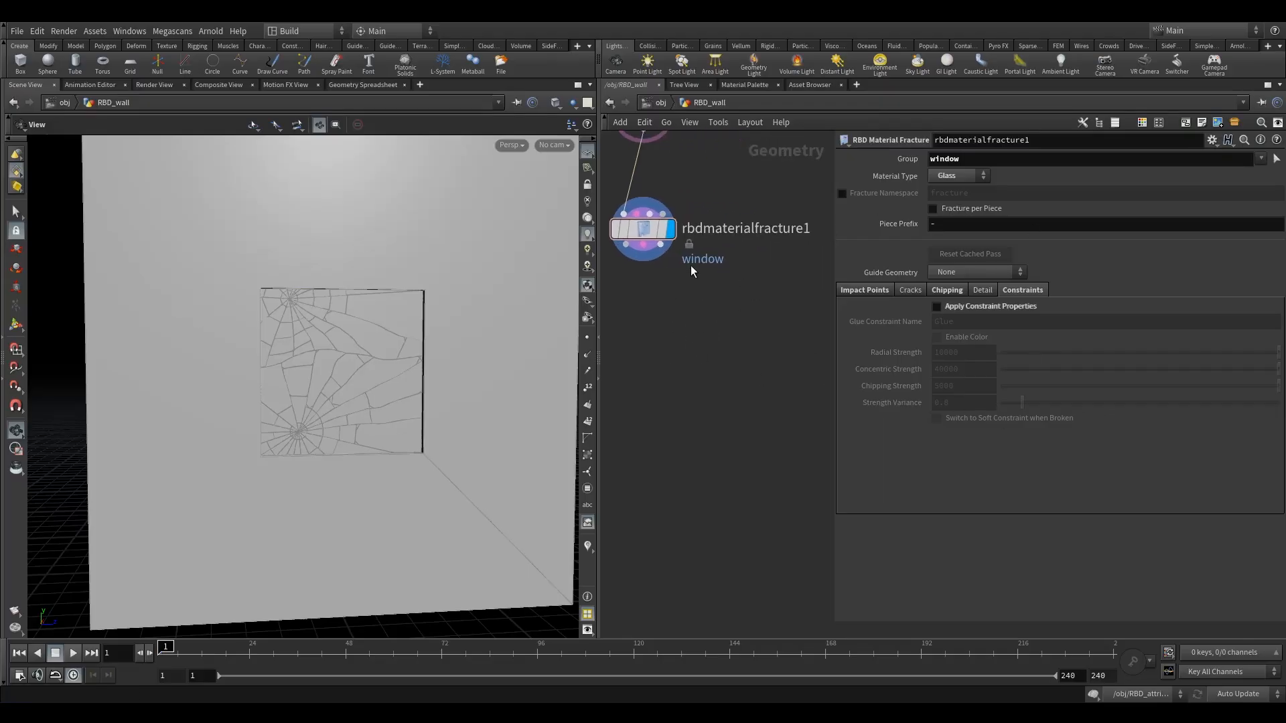
mouse_move(635, 237)
left_click_drag(635, 235, 706, 369, "alt")
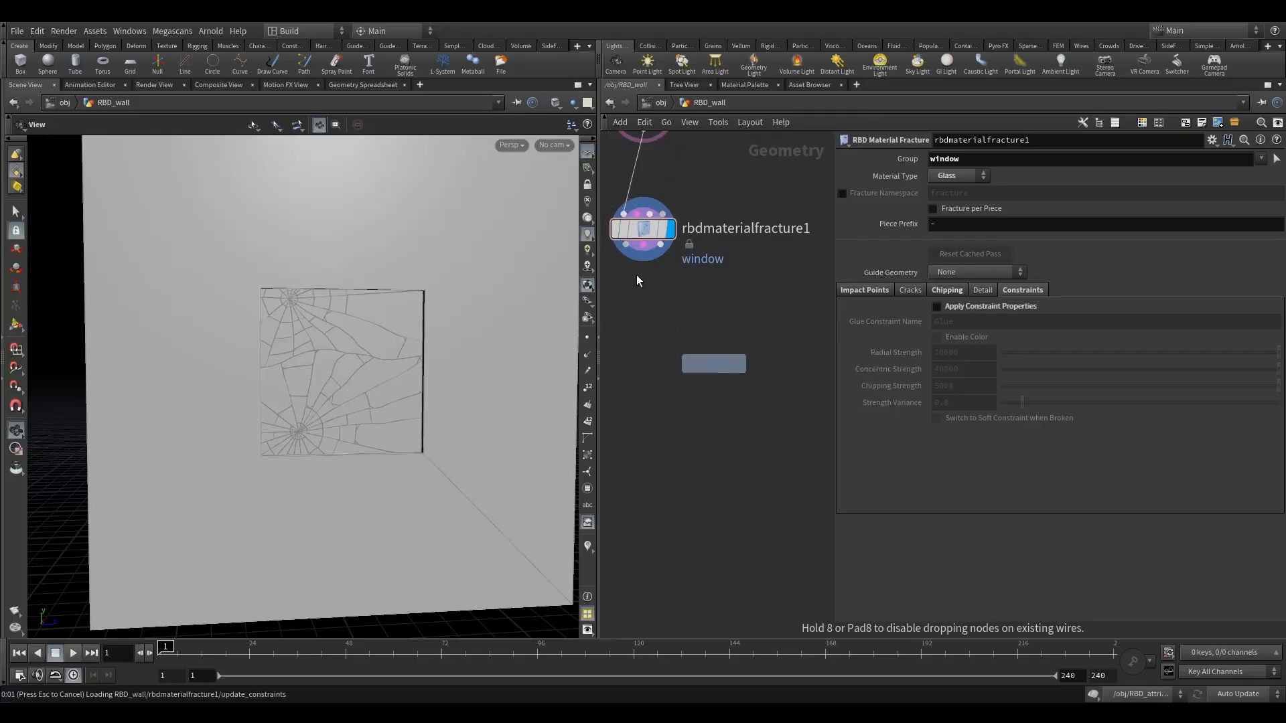
middle_click_drag(647, 318, 695, 363)
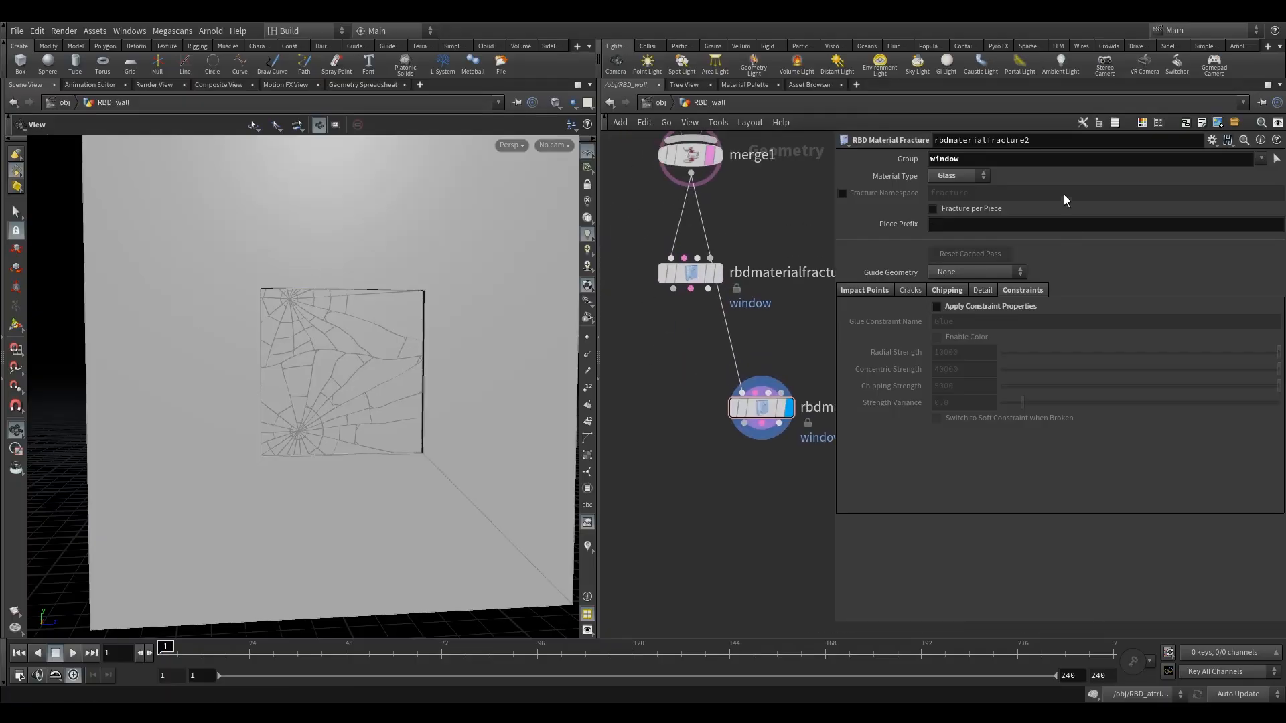
Switch the scene's update mode to Manual and set the copied fracture node's Material Type to Concrete.
left_click(1239, 694)
left_click(1235, 686)
left_click(959, 175)
left_click(970, 194)
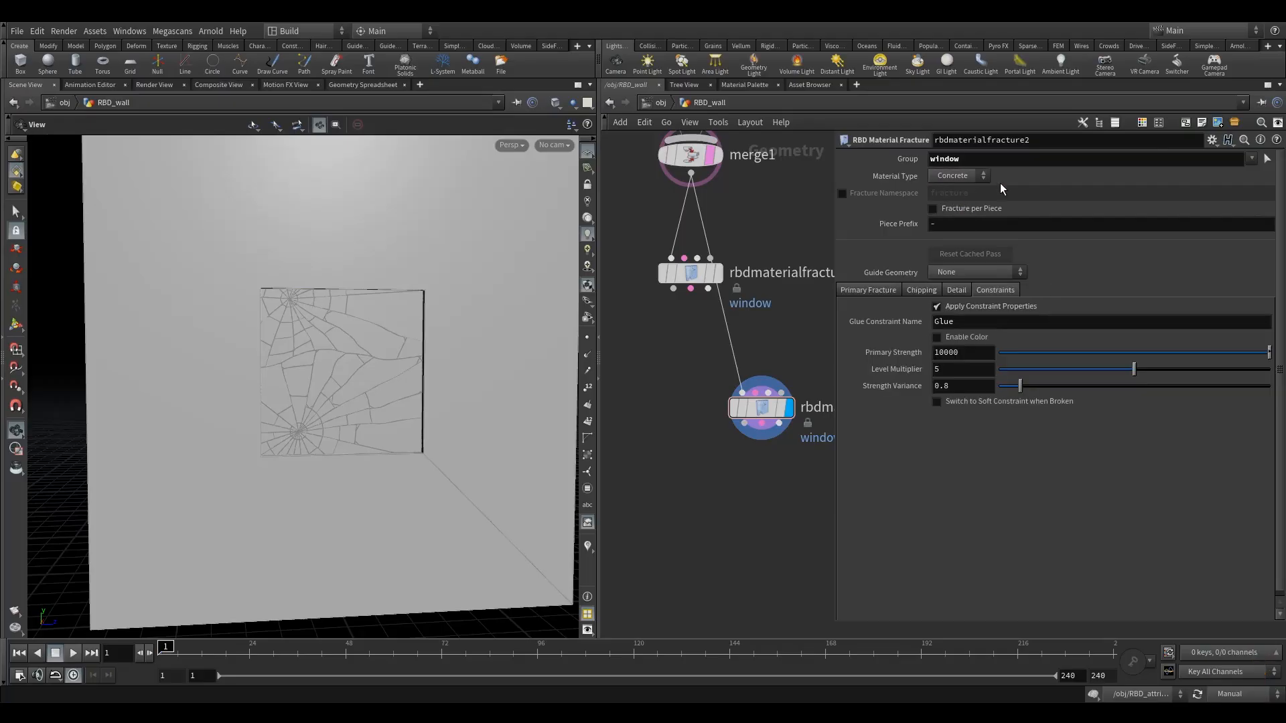
Set the copied concrete fracture node's Group to wall.
left_click(1251, 161)
left_click(1236, 187)
left_click(1249, 160)
left_click(1236, 174)
Connect the window fracture's three outputs to the wall fracture's matching inputs and restore the update mode to Auto Update.
left_click_drag(673, 288, 698, 424)
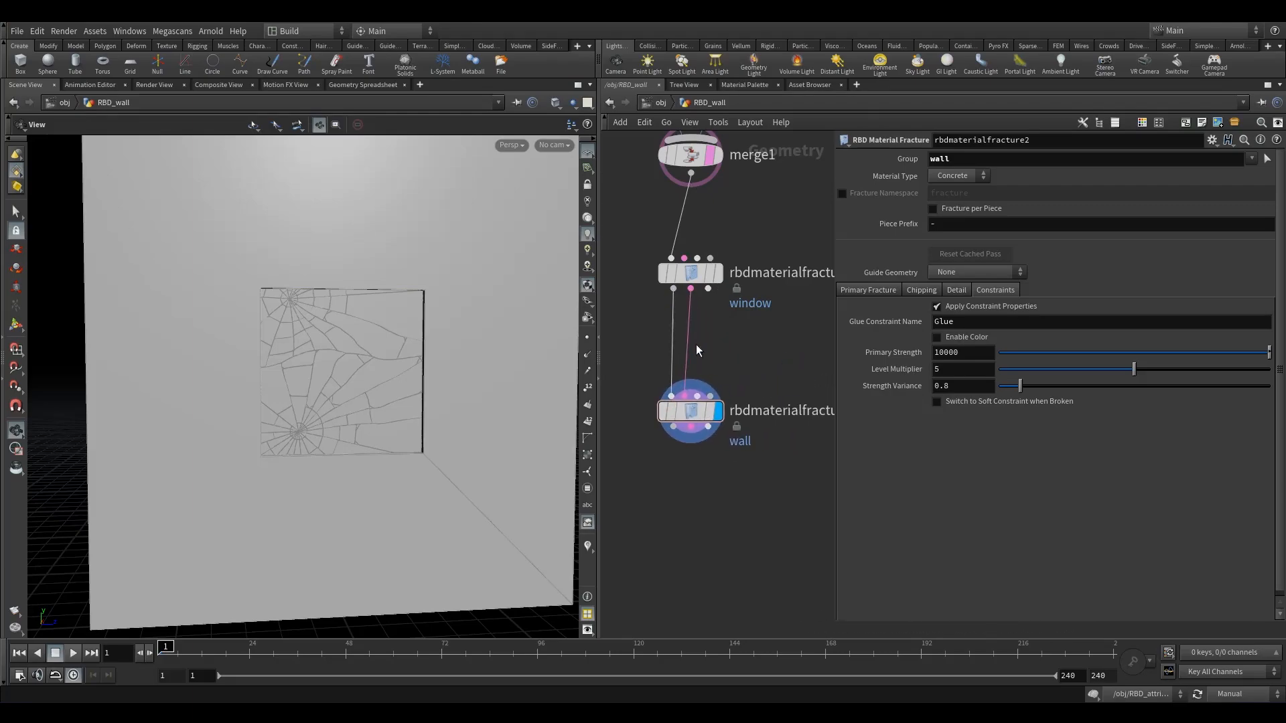
left_click_drag(708, 289, 697, 396)
left_click(697, 411)
left_click(1237, 694)
left_click(1236, 653)
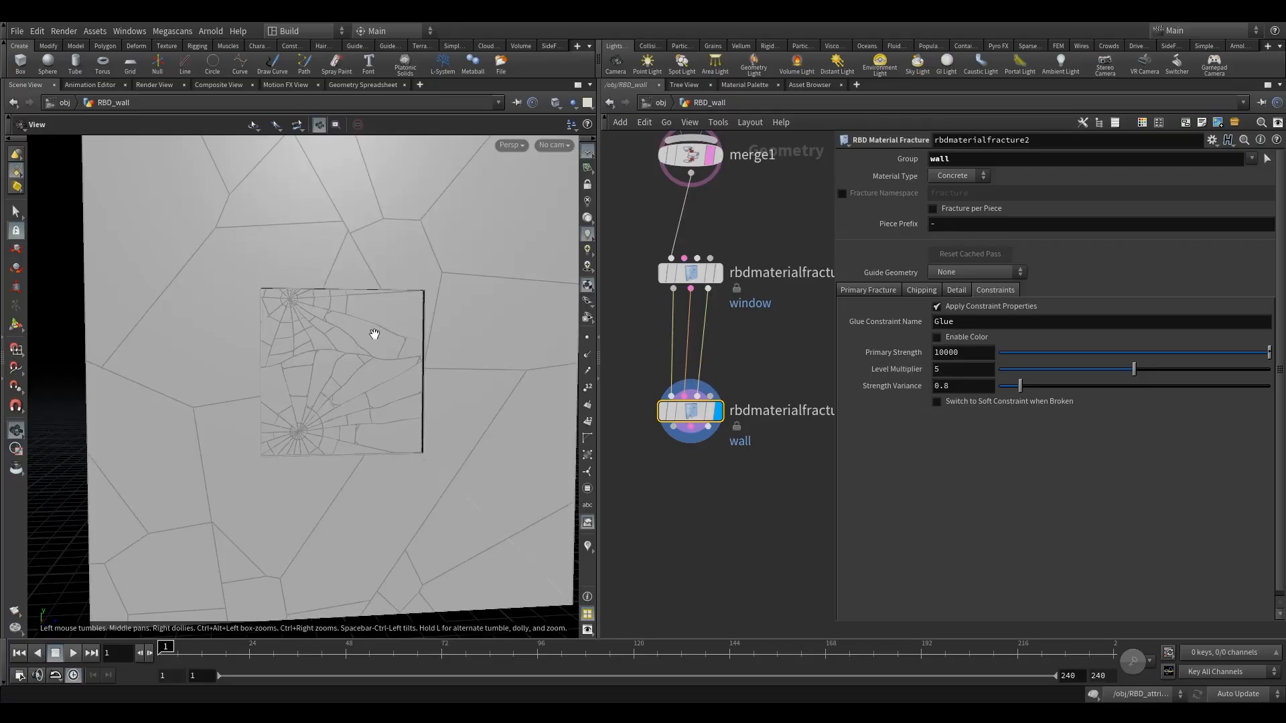
Enable Fracture Namespace on the window's glass fracture node and set it to window.
left_click(691, 273)
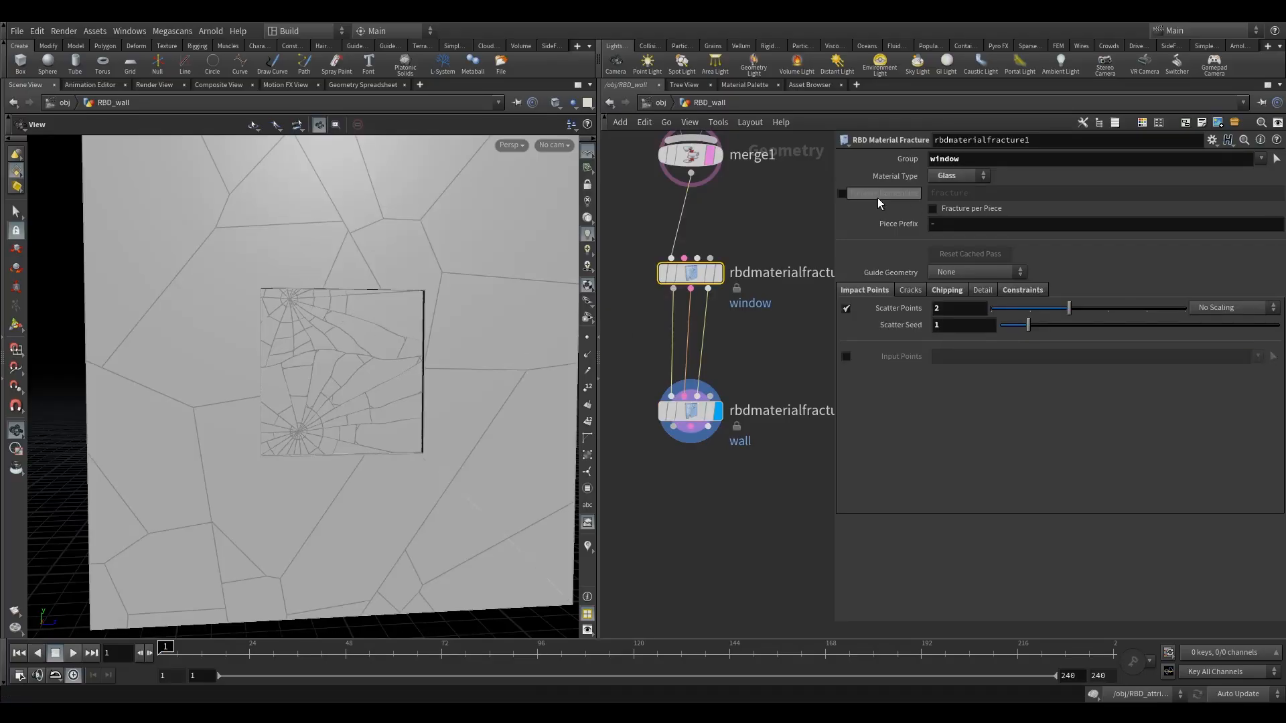
left_click(840, 195)
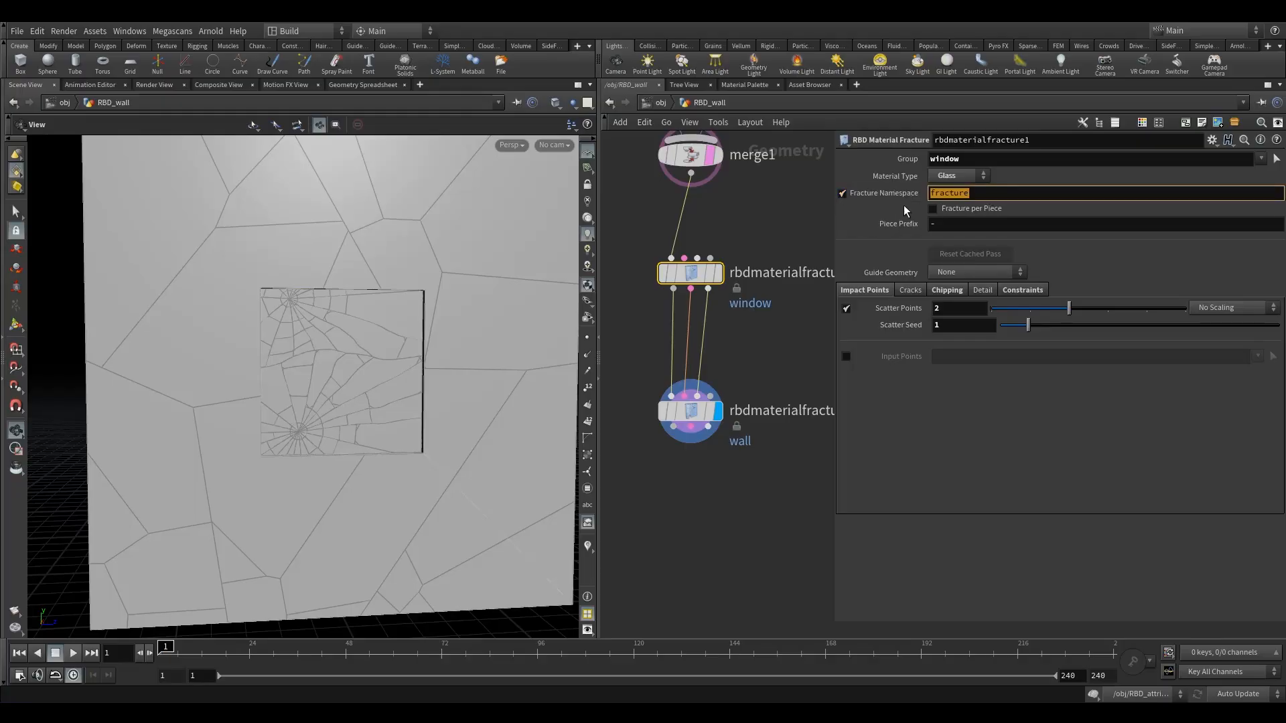
type("w")
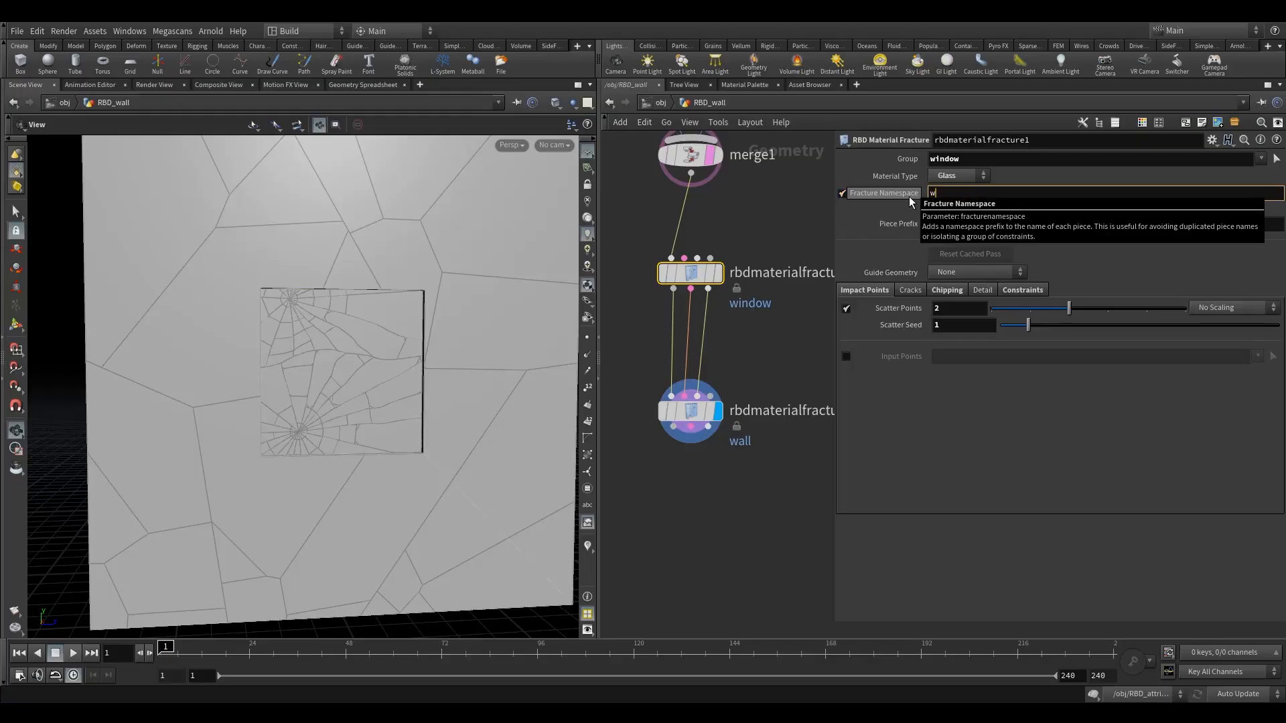
type("indow")
key("Return")
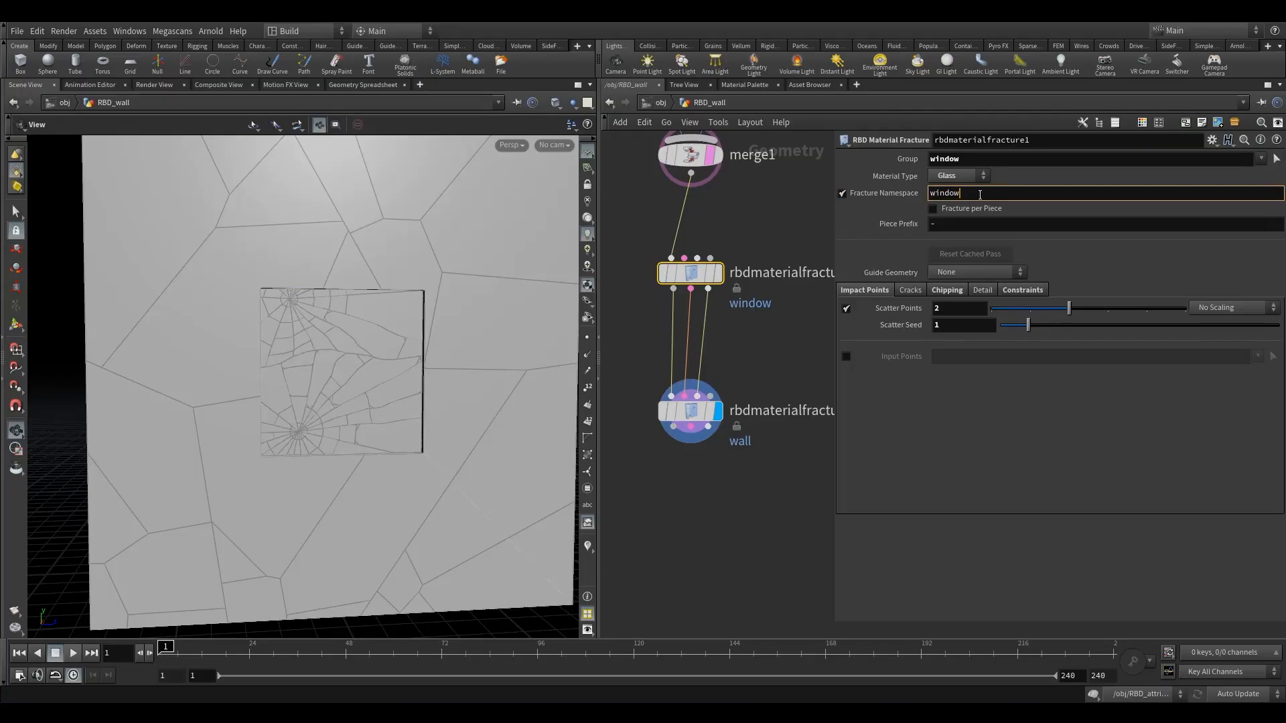
Set the glass fracture node's Piece Prefix to window.
left_click(950, 224)
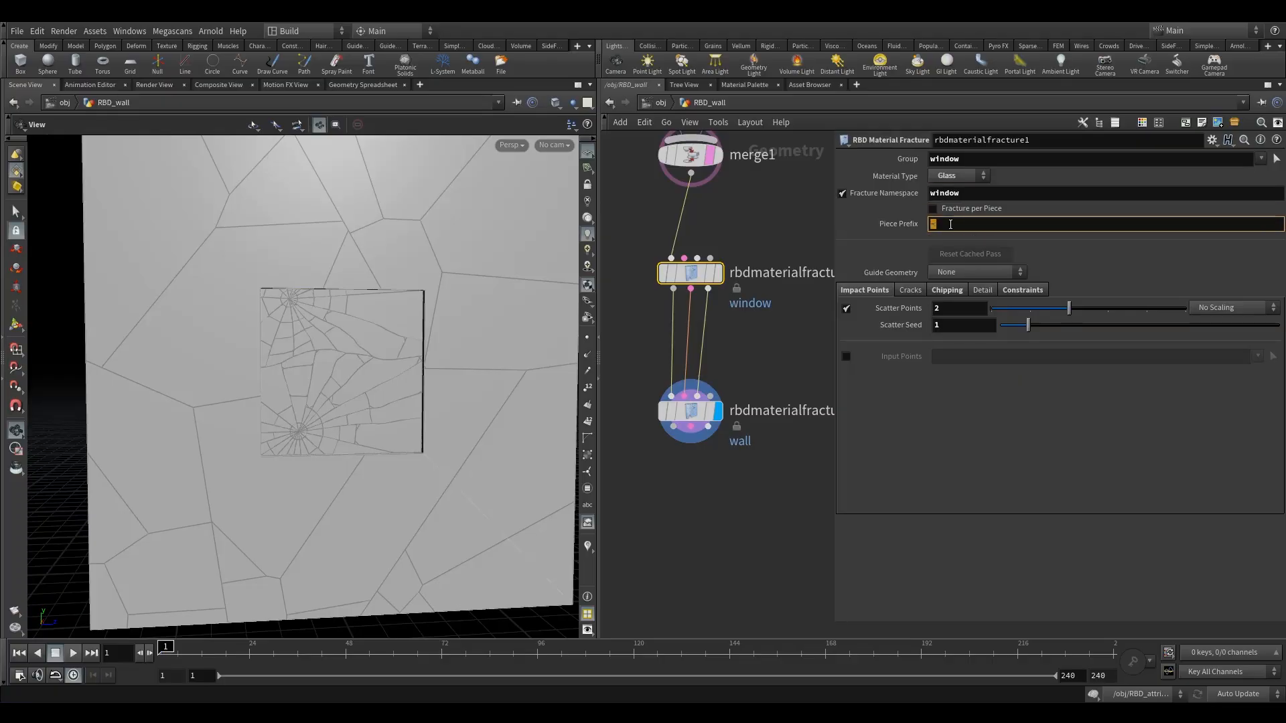
key("Return")
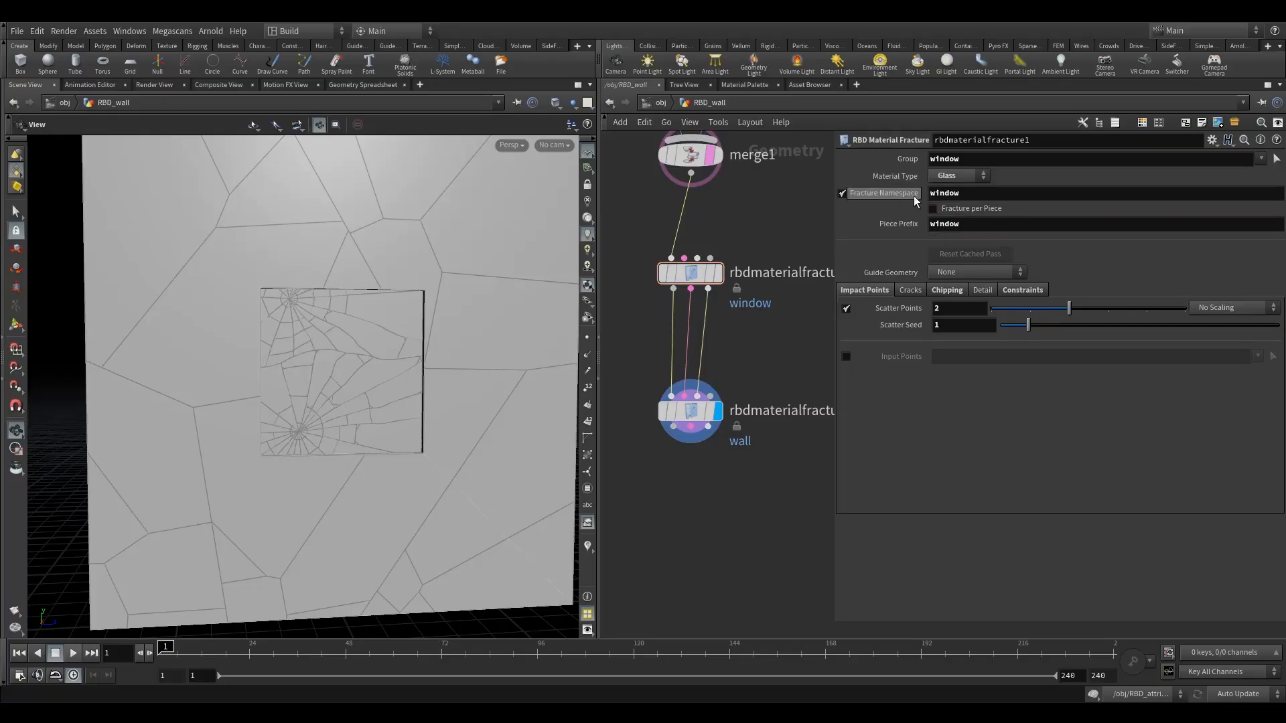
left_click(972, 226)
key("Return")
left_click(941, 212)
left_click(947, 210)
left_click(973, 193)
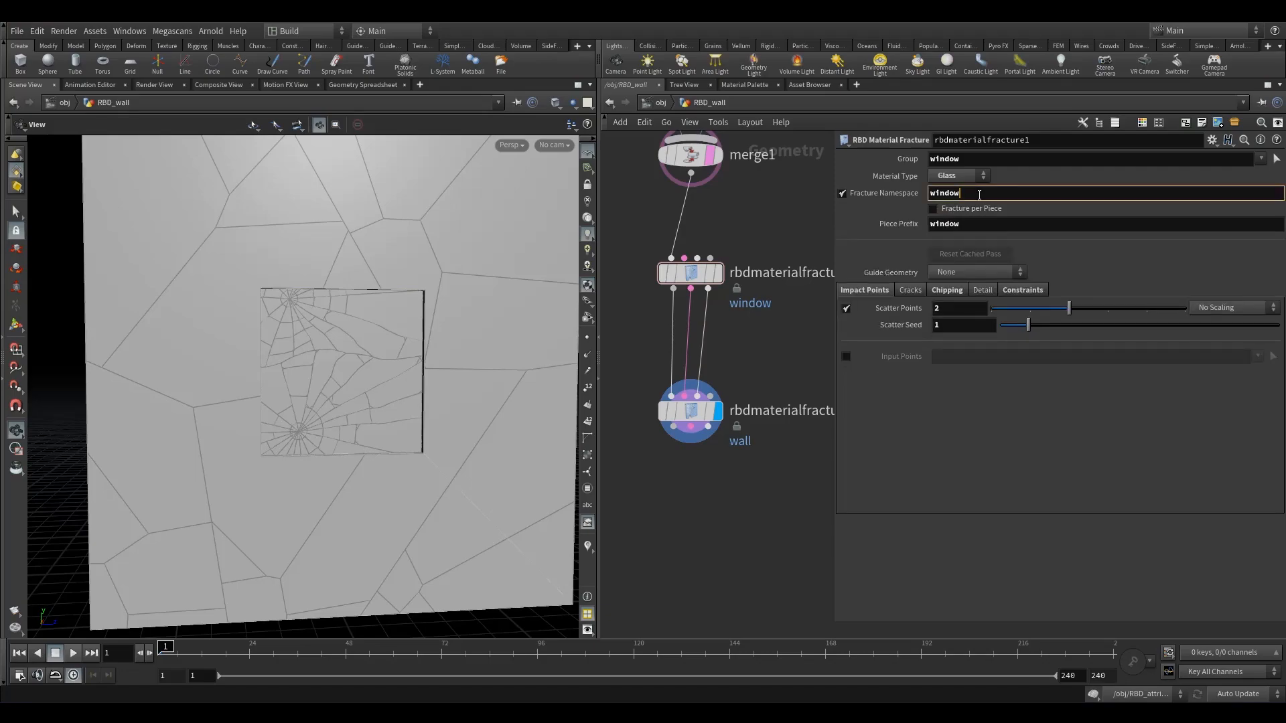
Enable Fracture Namespace on the wall's concrete fracture node and set both the namespace and the Piece Prefix to wall.
left_click(689, 410)
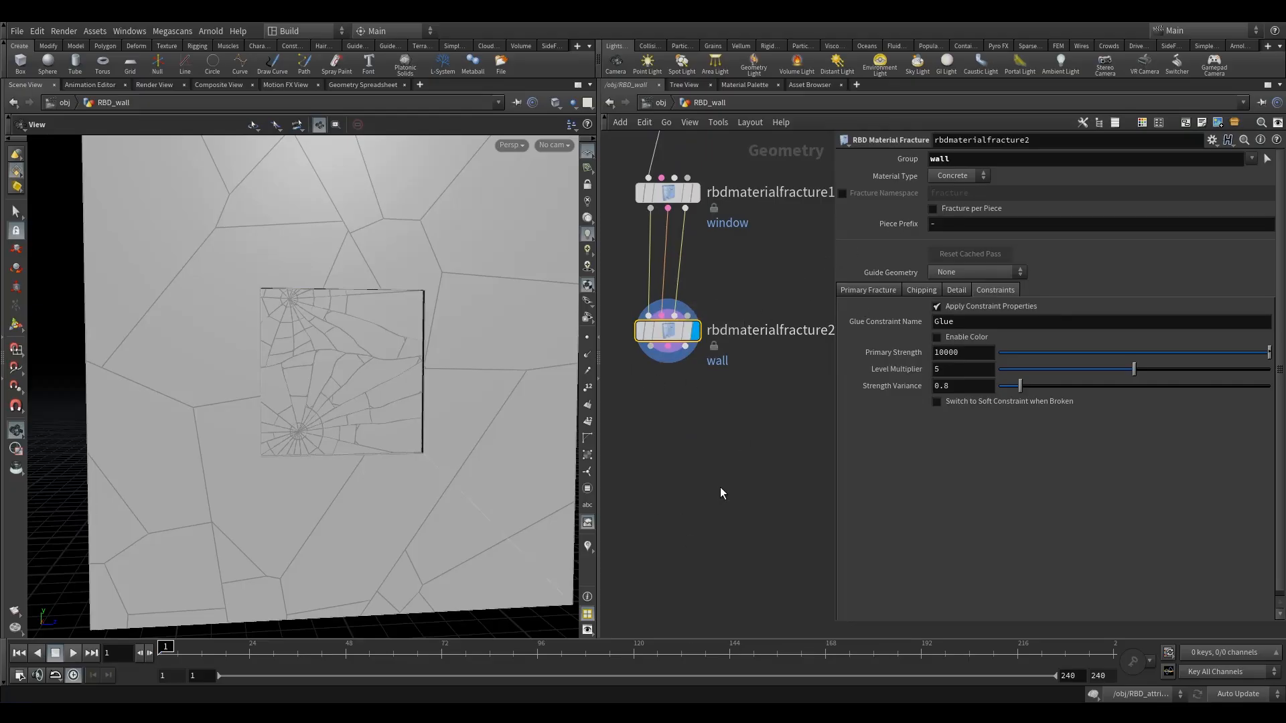
middle_click_drag(716, 447, 742, 420)
left_click(970, 158)
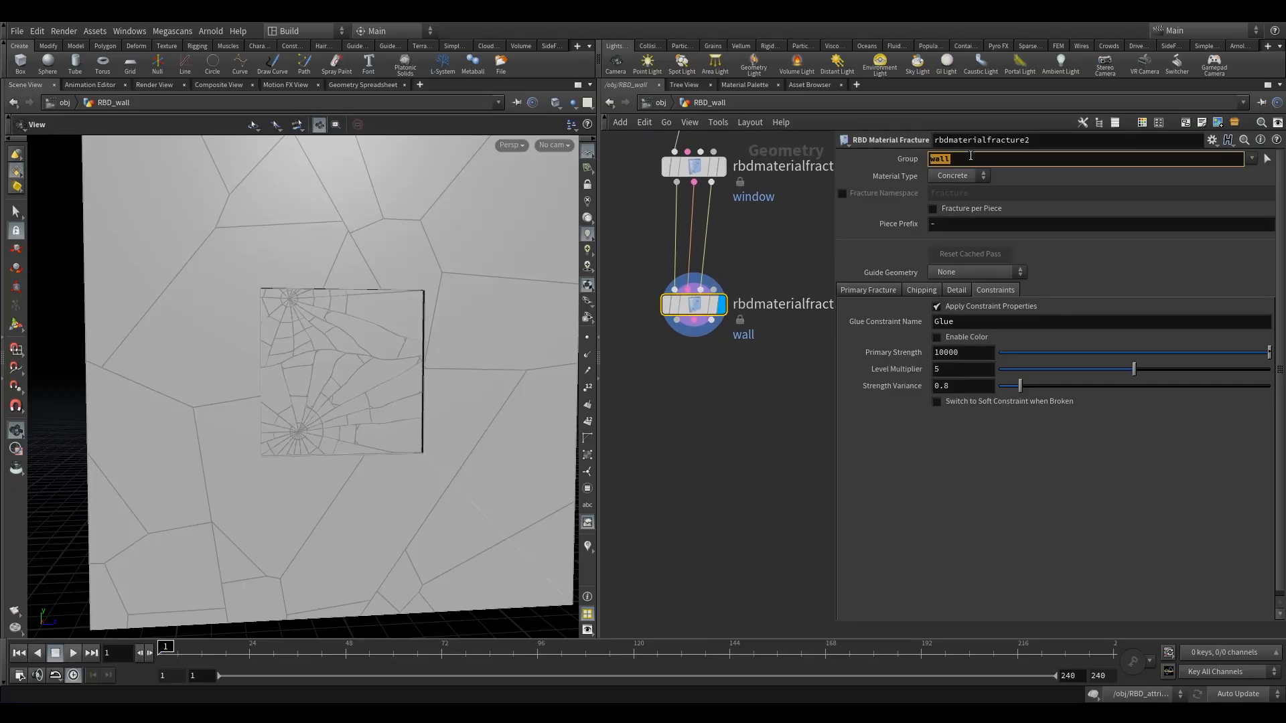
left_click(838, 188)
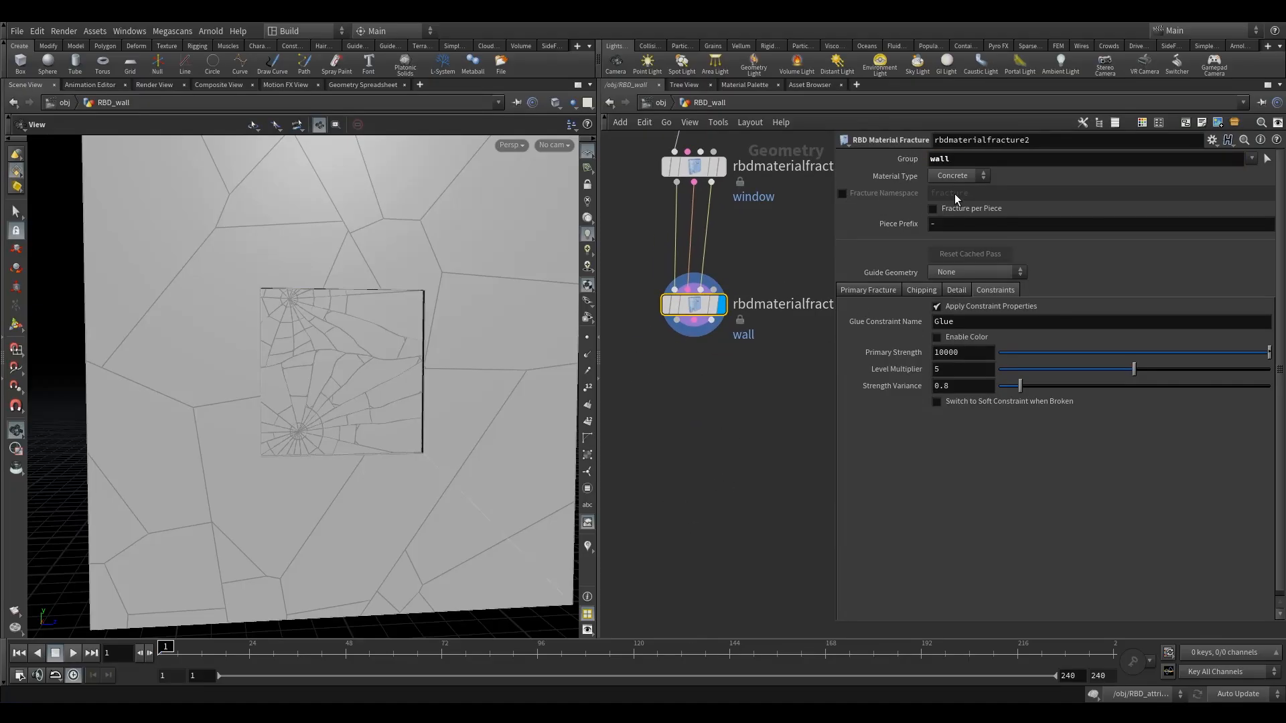
left_click(842, 193)
left_click(949, 193)
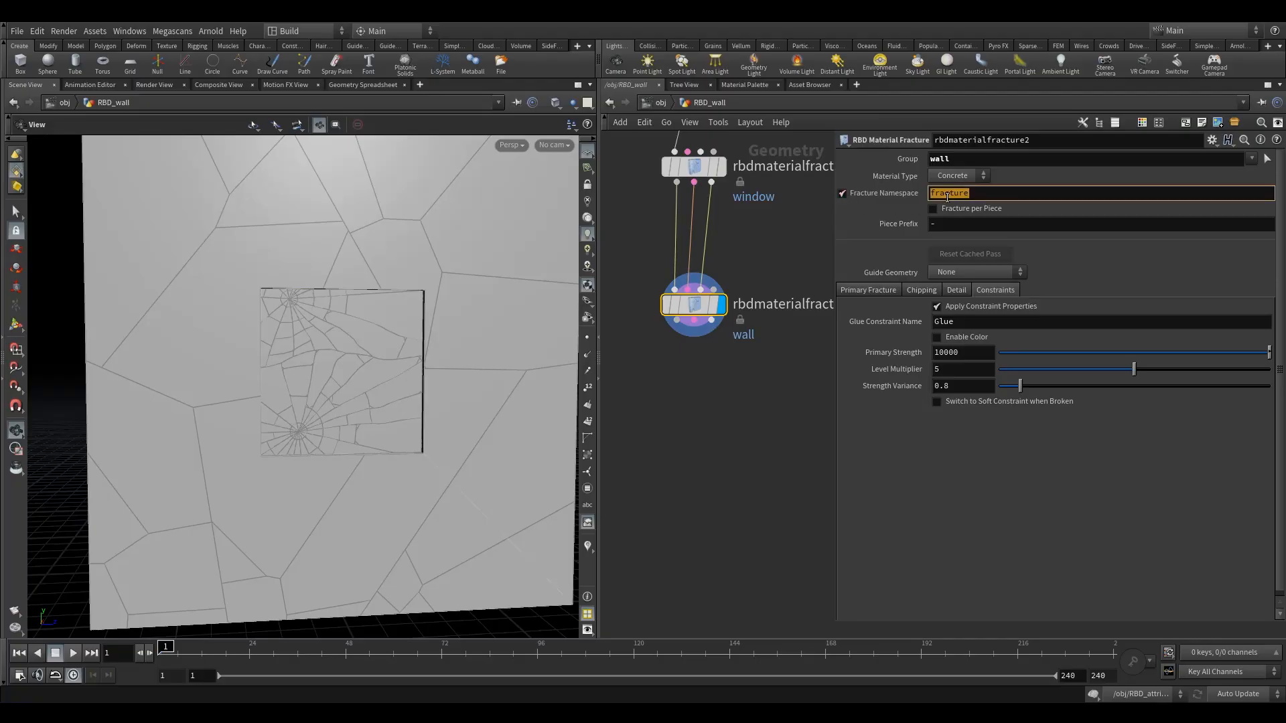
left_click(966, 223)
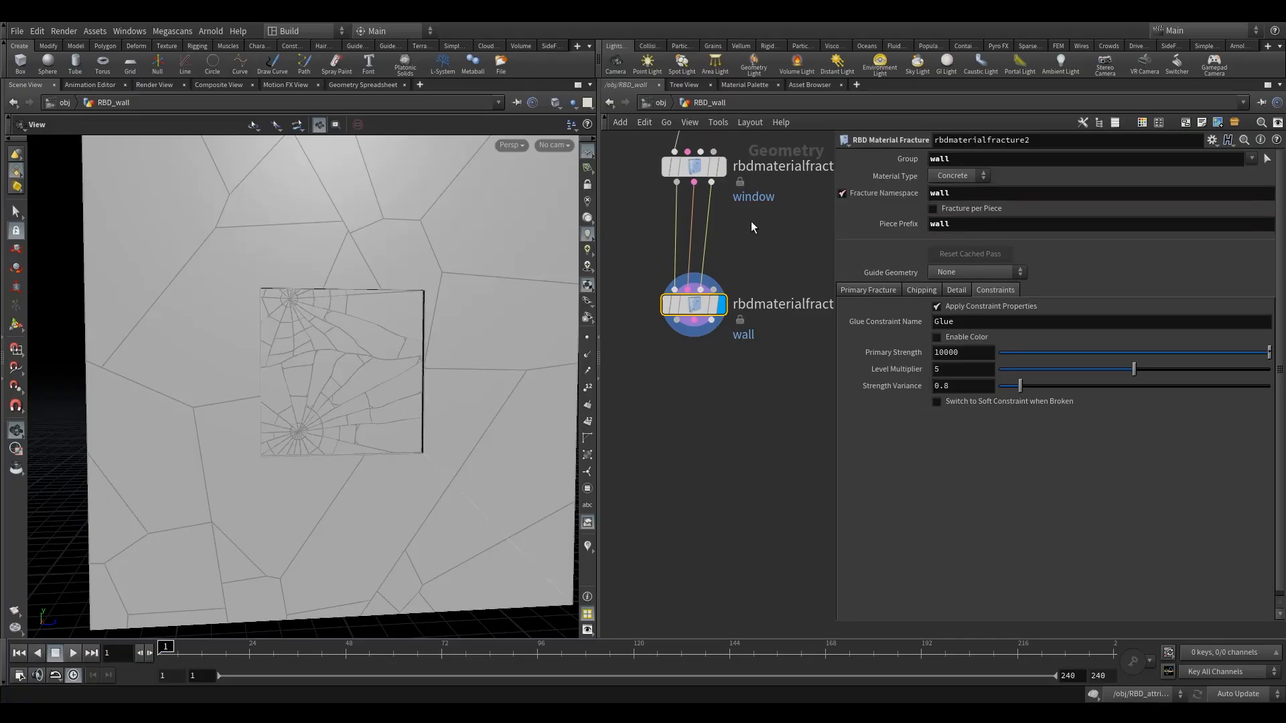
Check the group names assigned in the two Group nodes feeding the merge against the wall fracture's settings.
scroll(750, 221, "down", 5)
left_click(688, 271)
left_click(764, 272)
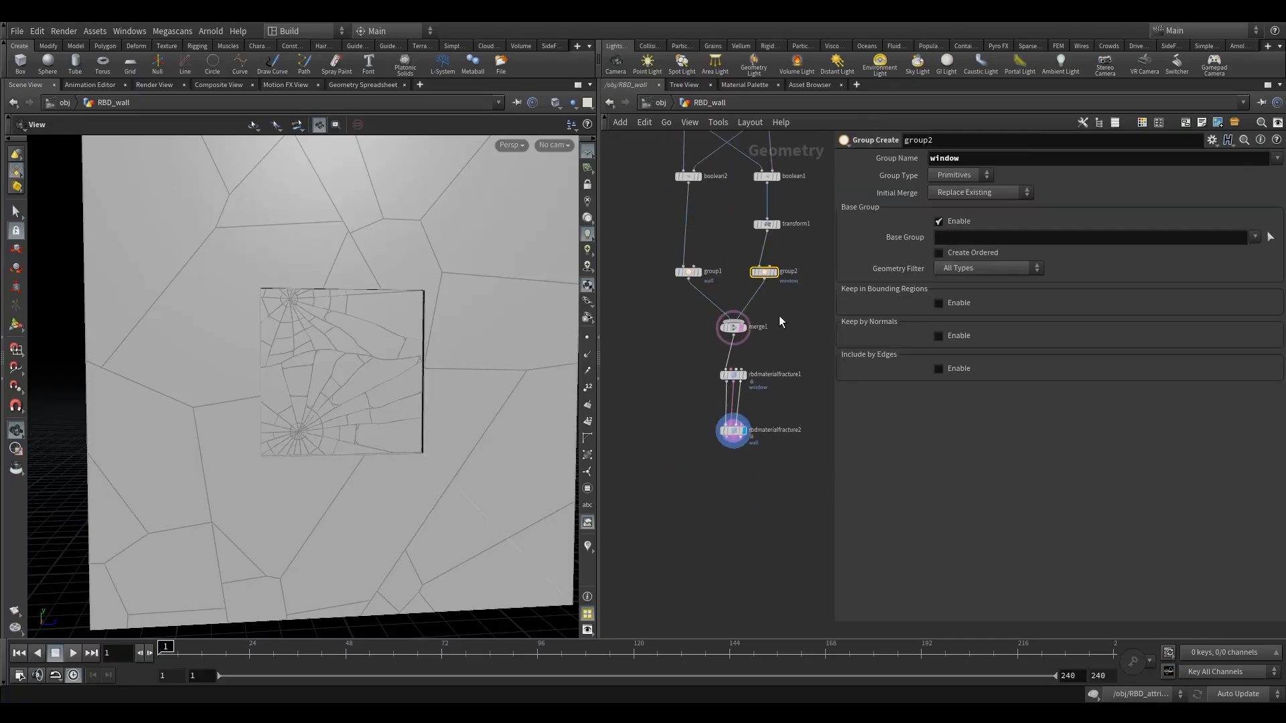
scroll(679, 299, "up", 3)
left_click(674, 301)
scroll(757, 296, "up", 2)
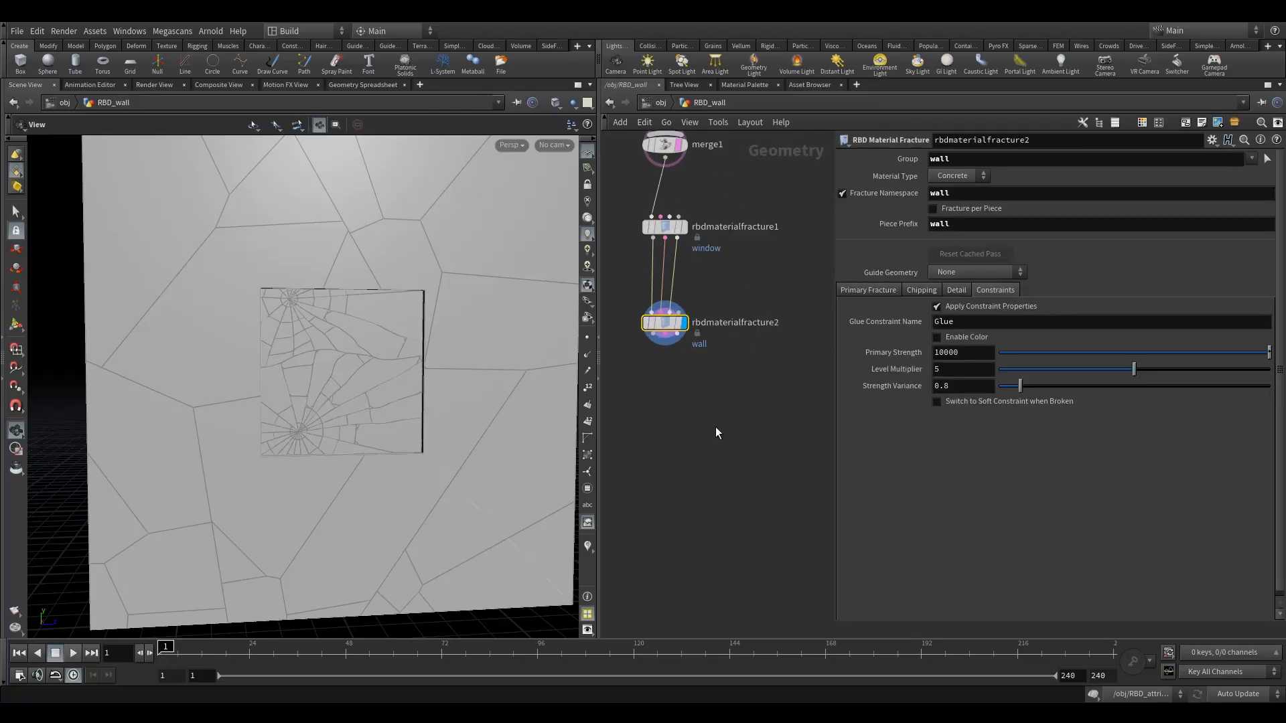
middle_click_drag(718, 429, 736, 407)
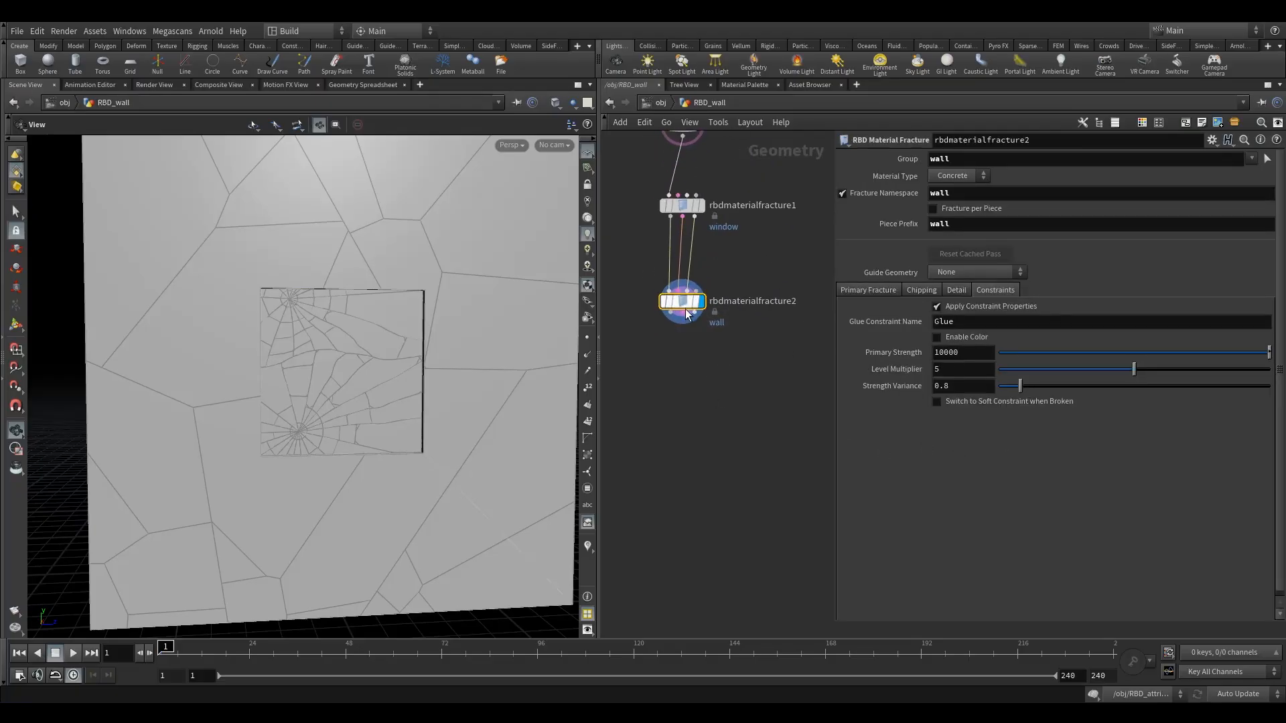
Set the Scatter Points of the wall fracture's first fracture level to 10.
left_click(873, 289)
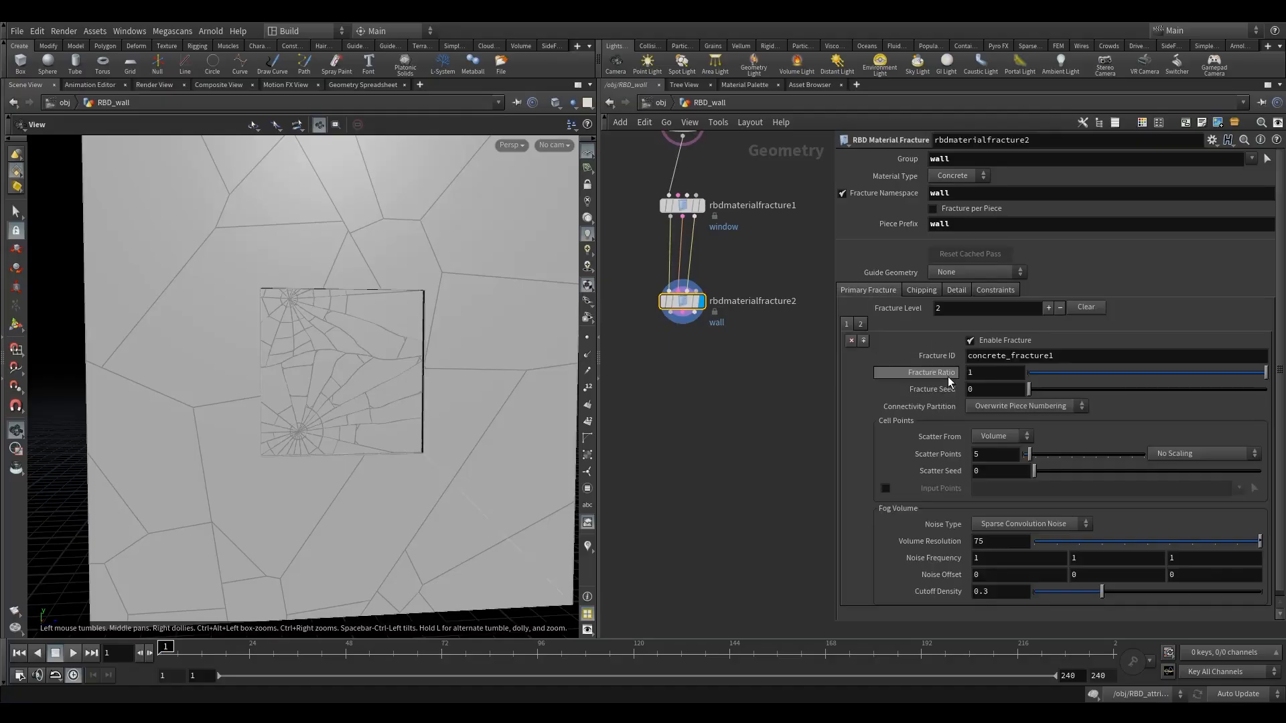
double_click(985, 455)
type("10")
key("Return")
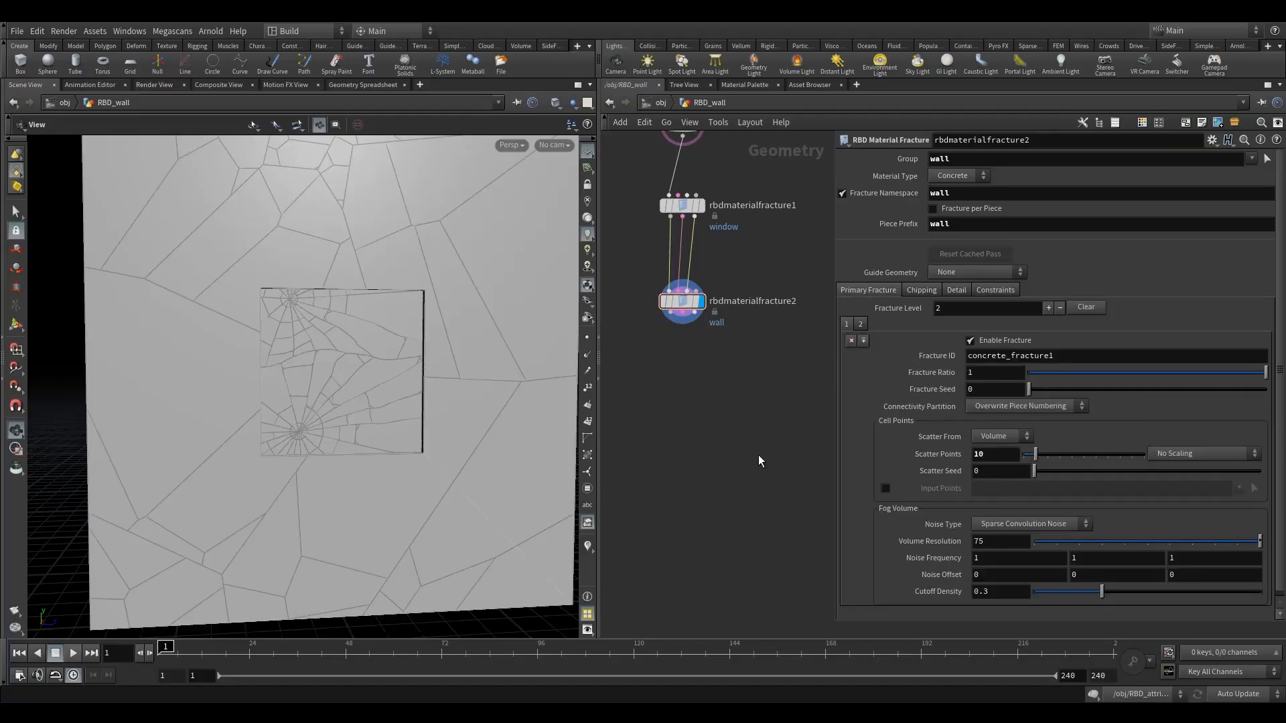
Insert a third fracture level in the wall's Primary Fracture settings.
left_click(861, 325)
left_click(864, 341)
left_click(847, 324)
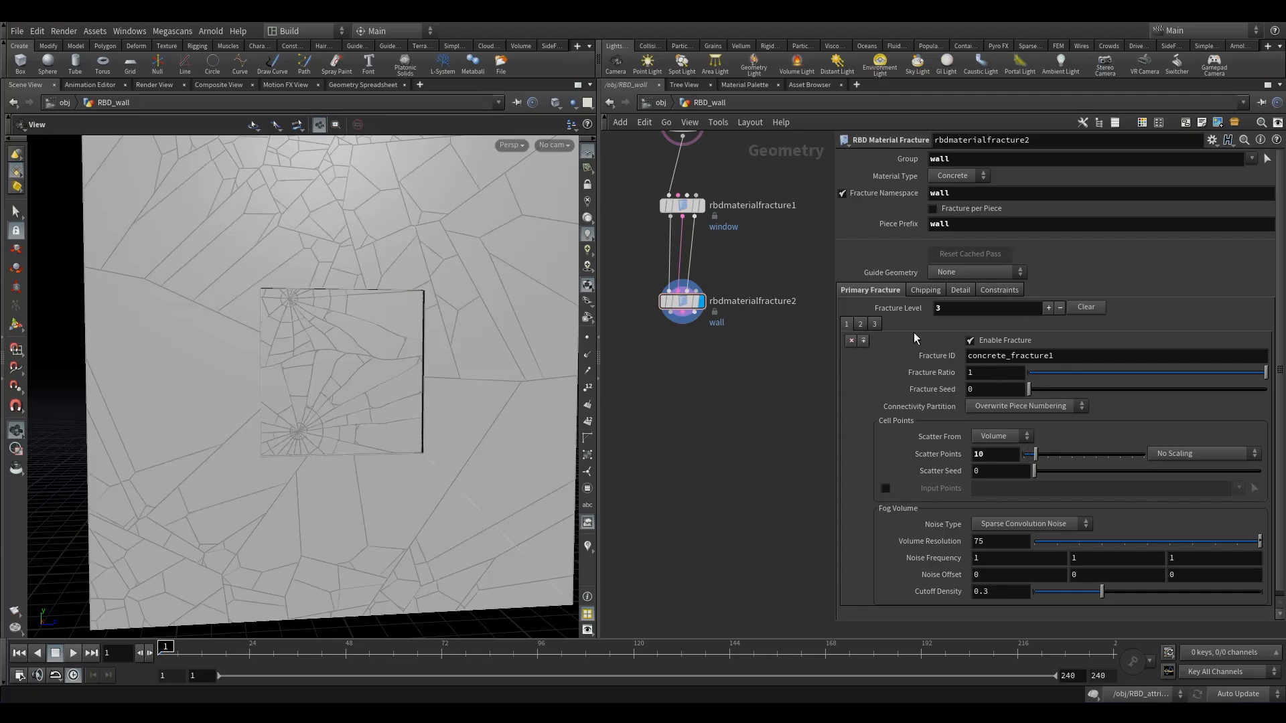
left_click(972, 454)
left_click(860, 324)
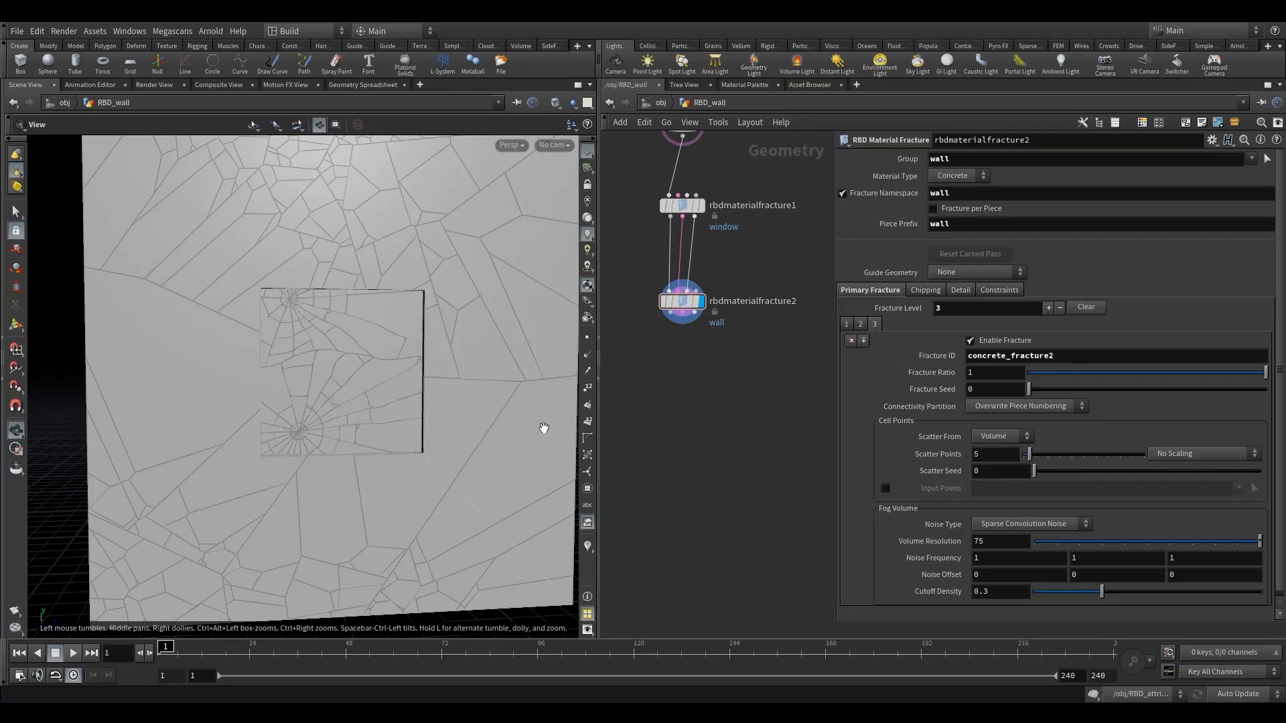
Examine the wall's crack pattern up close around the window and along the wall's upper edge.
scroll(982, 506, "down", 1)
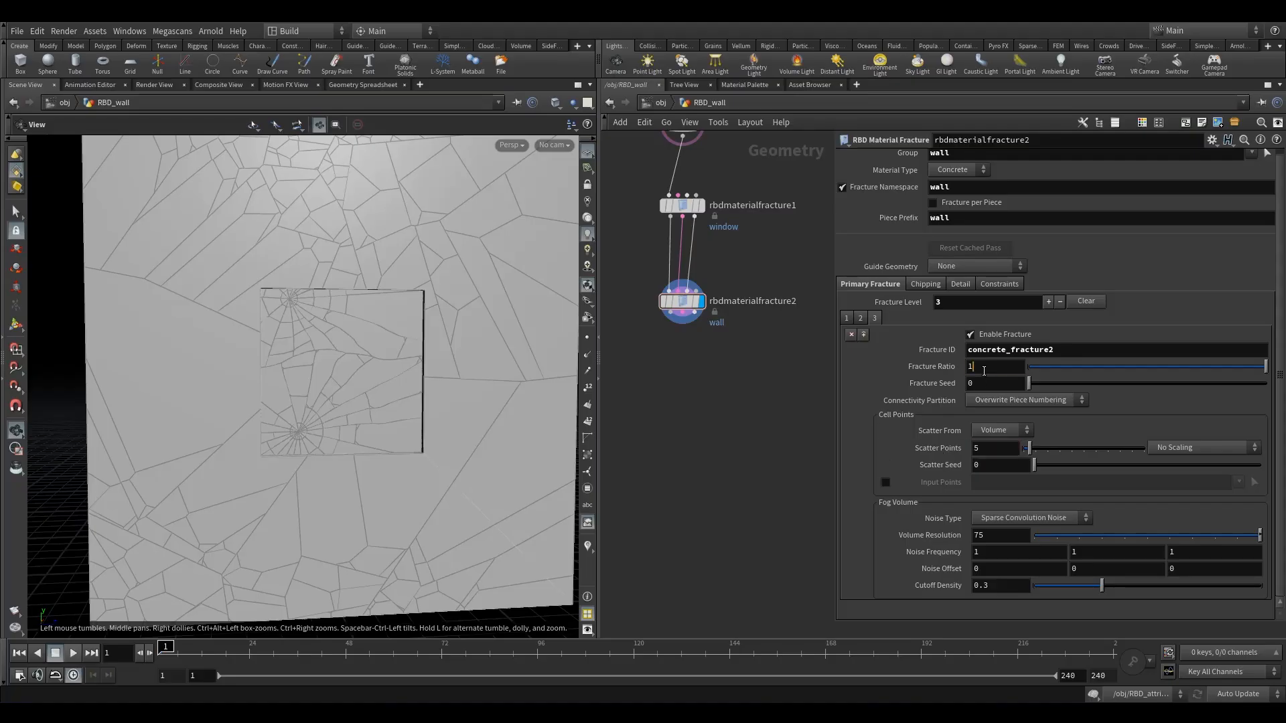
scroll(193, 370, "up", 1)
scroll(193, 370, "up", 1)
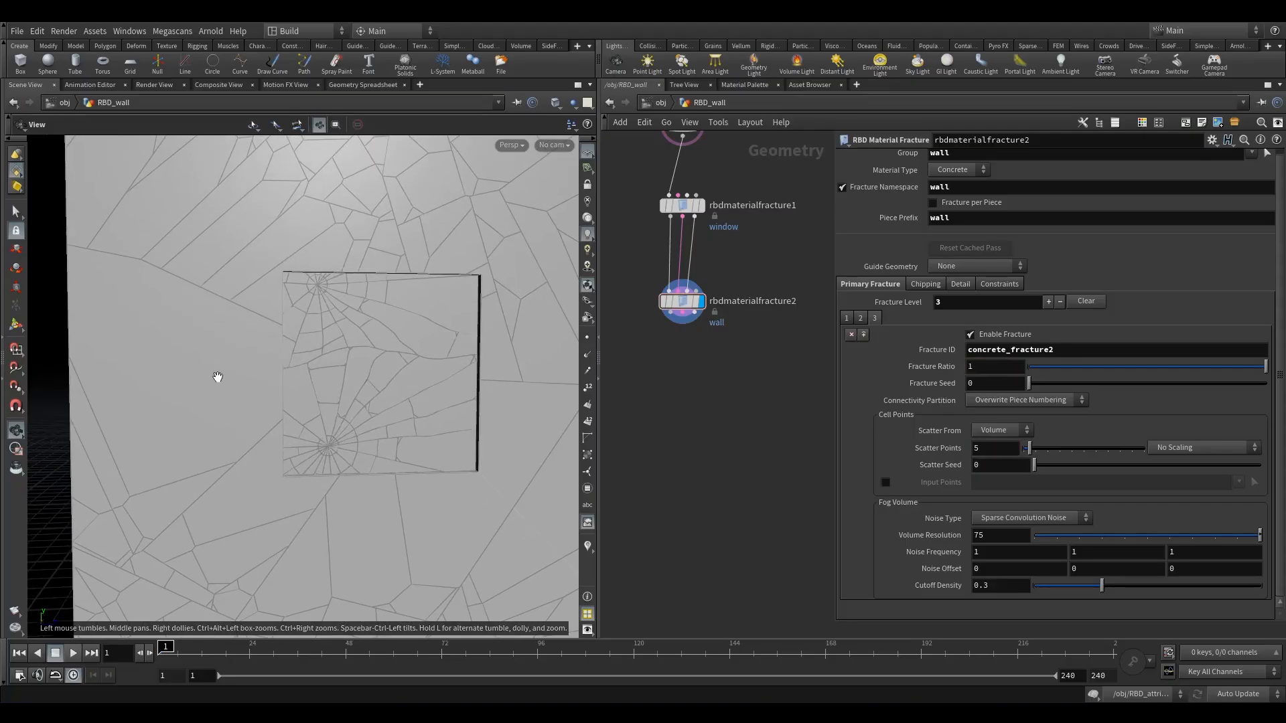
middle_click_drag(295, 294, 262, 425)
right_click_drag(311, 322, 658, 328)
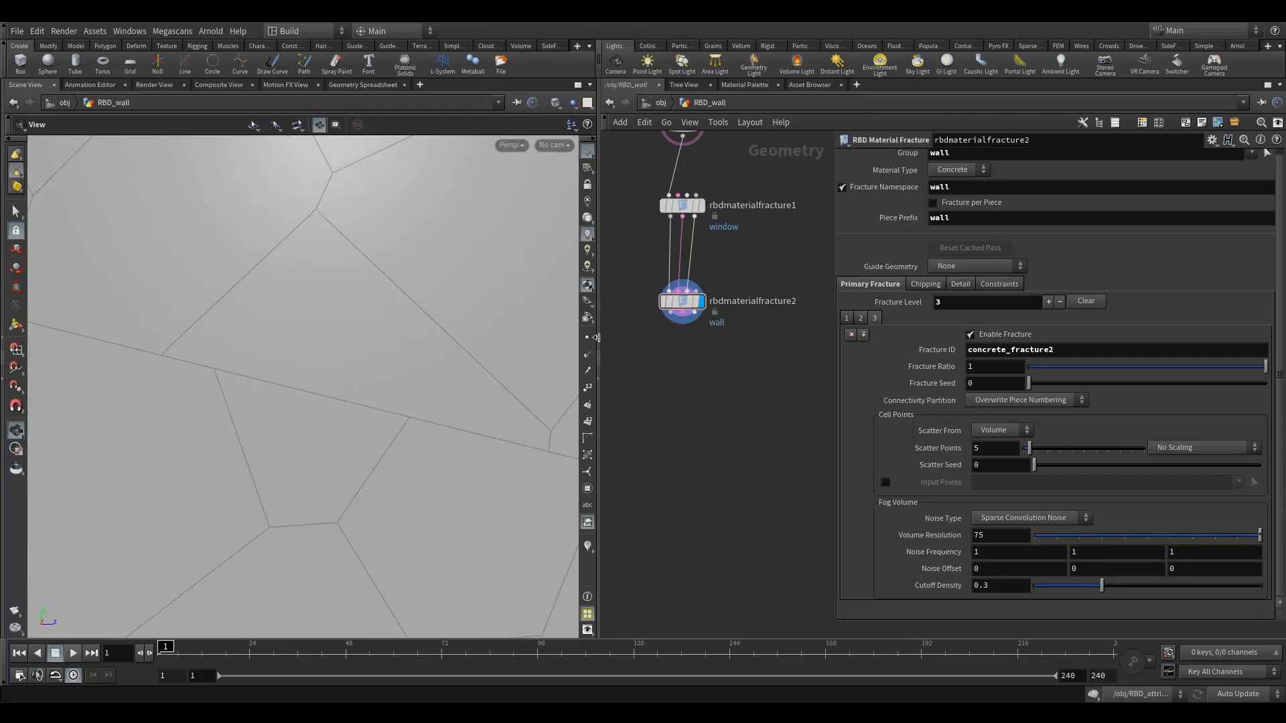
right_click_drag(384, 432, 80, 522)
middle_click_drag(303, 454, 248, 439)
right_click_drag(363, 413, 412, 371)
middle_click_drag(368, 405, 316, 402)
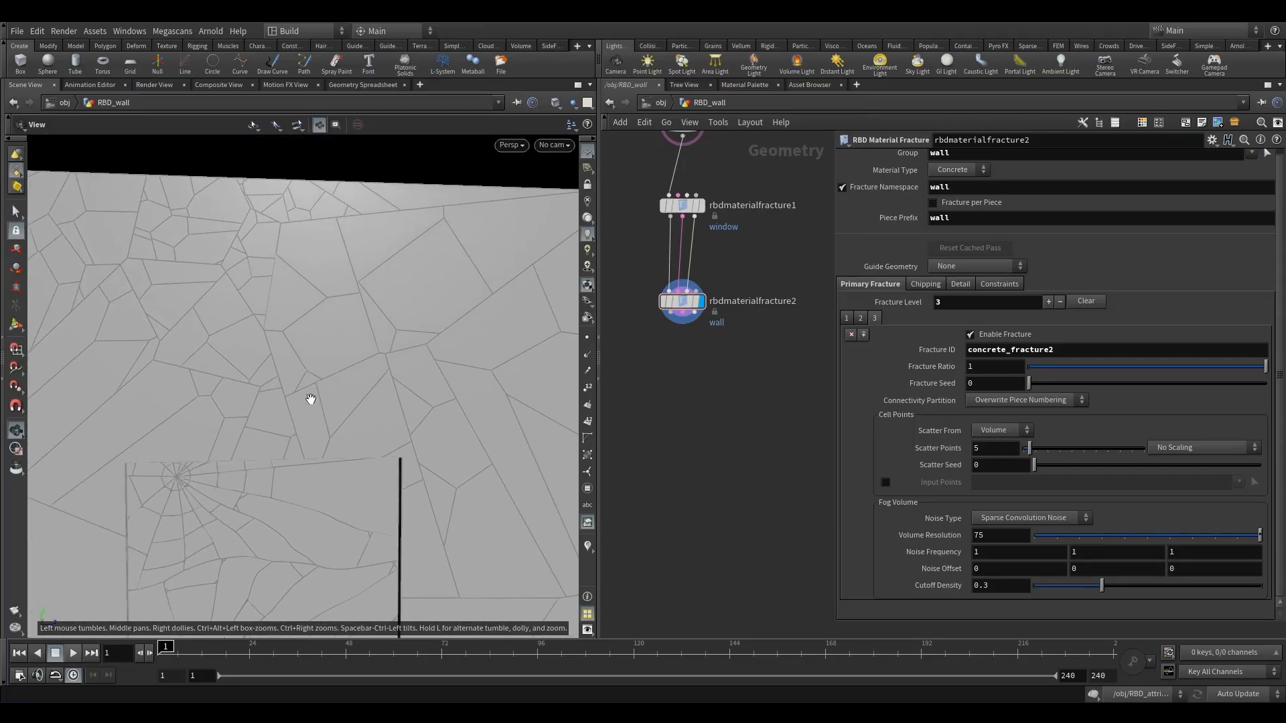
right_click_drag(407, 419, 336, 448)
middle_click_drag(336, 448, 298, 354)
Enable Edge Detail and Interior Detail on the wall fracture and turn off Apply Constraint Properties.
left_click(961, 283)
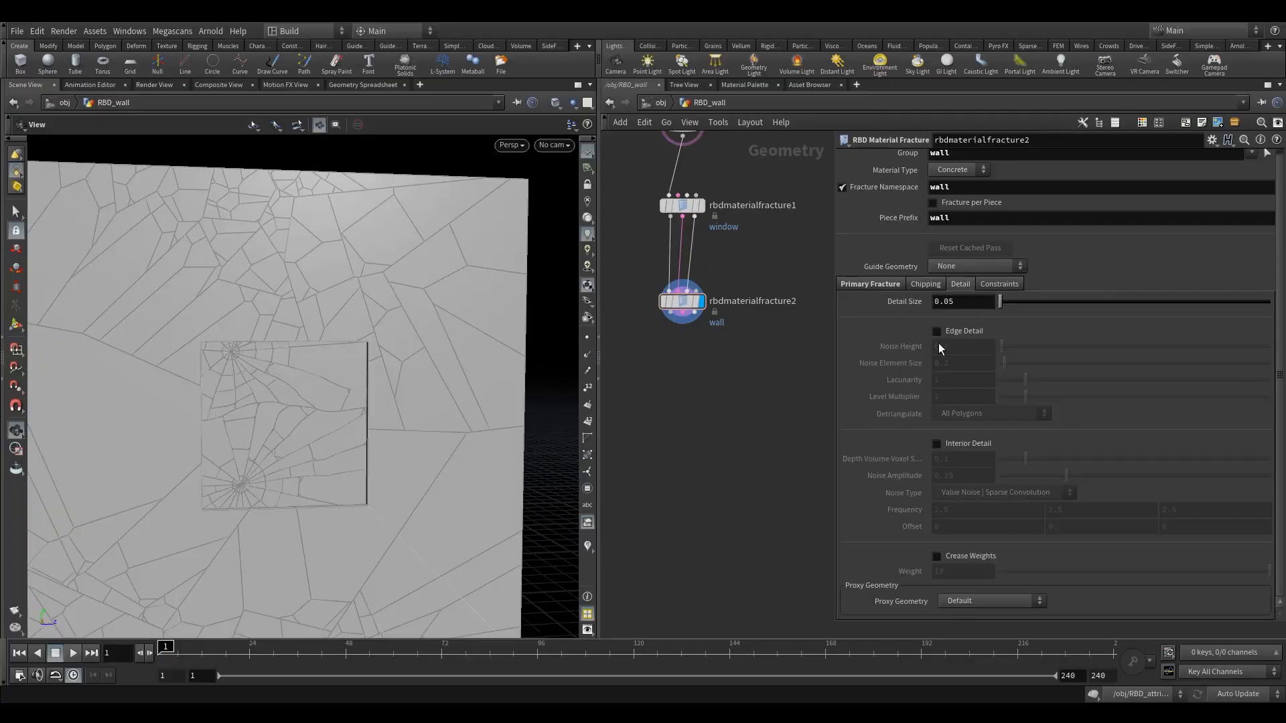
left_click(965, 445)
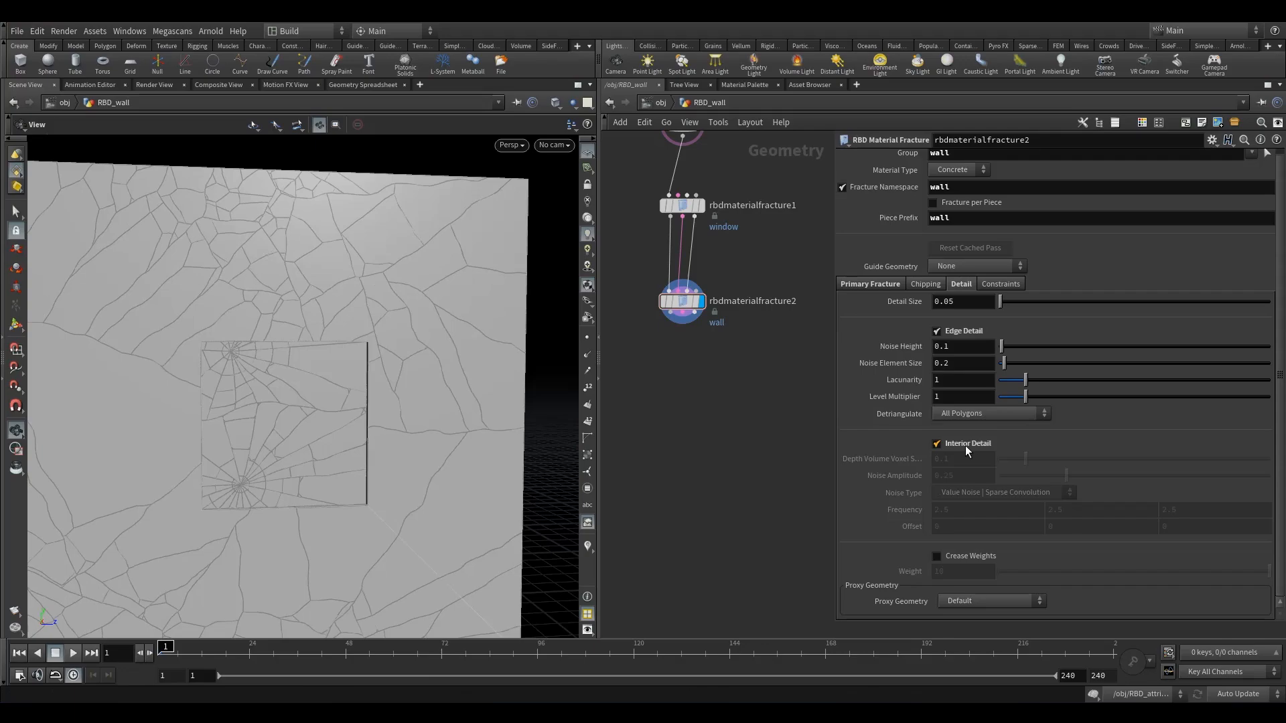
left_click(1000, 286)
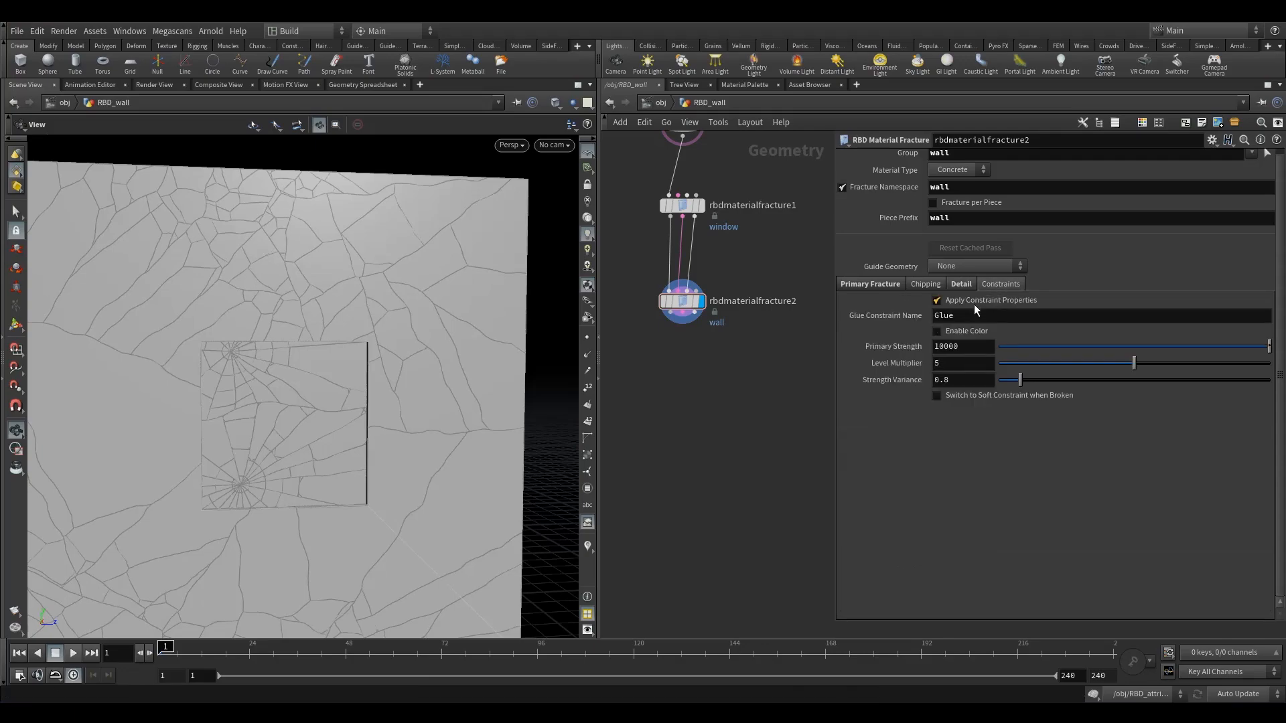
left_click(1015, 299)
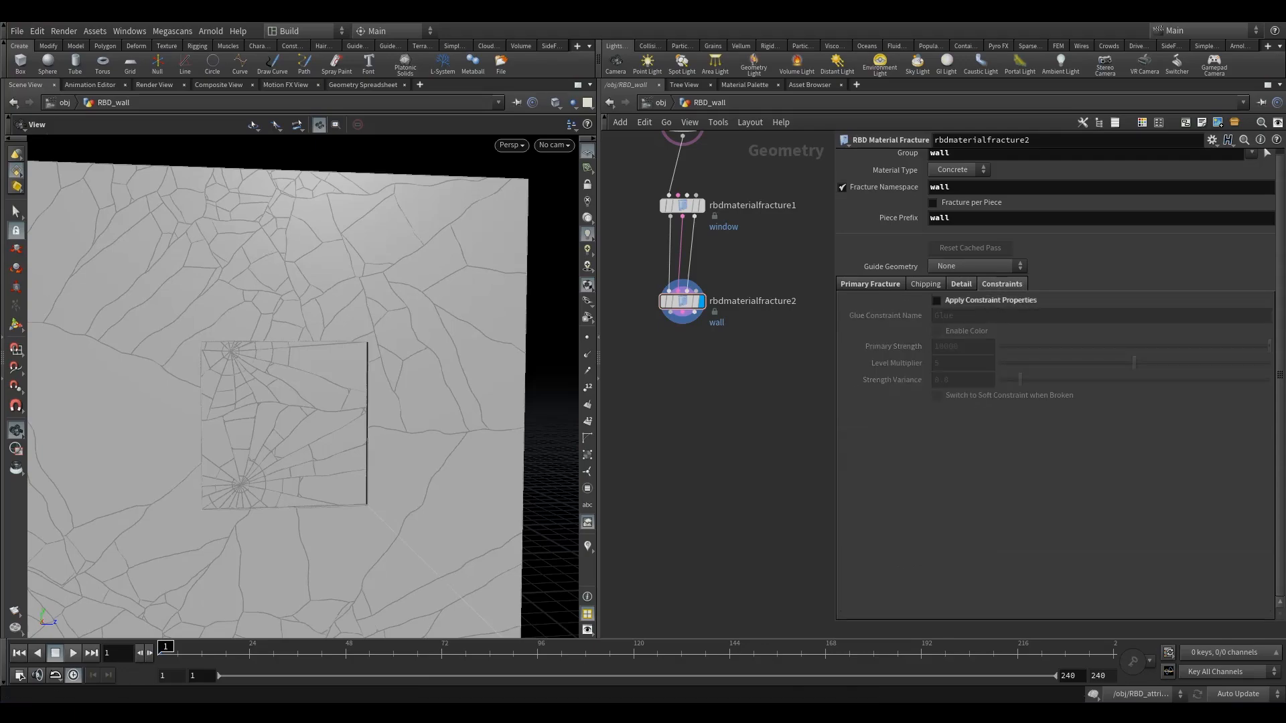
right_click_drag(505, 373, 352, 422)
middle_click_drag(351, 421, 393, 366)
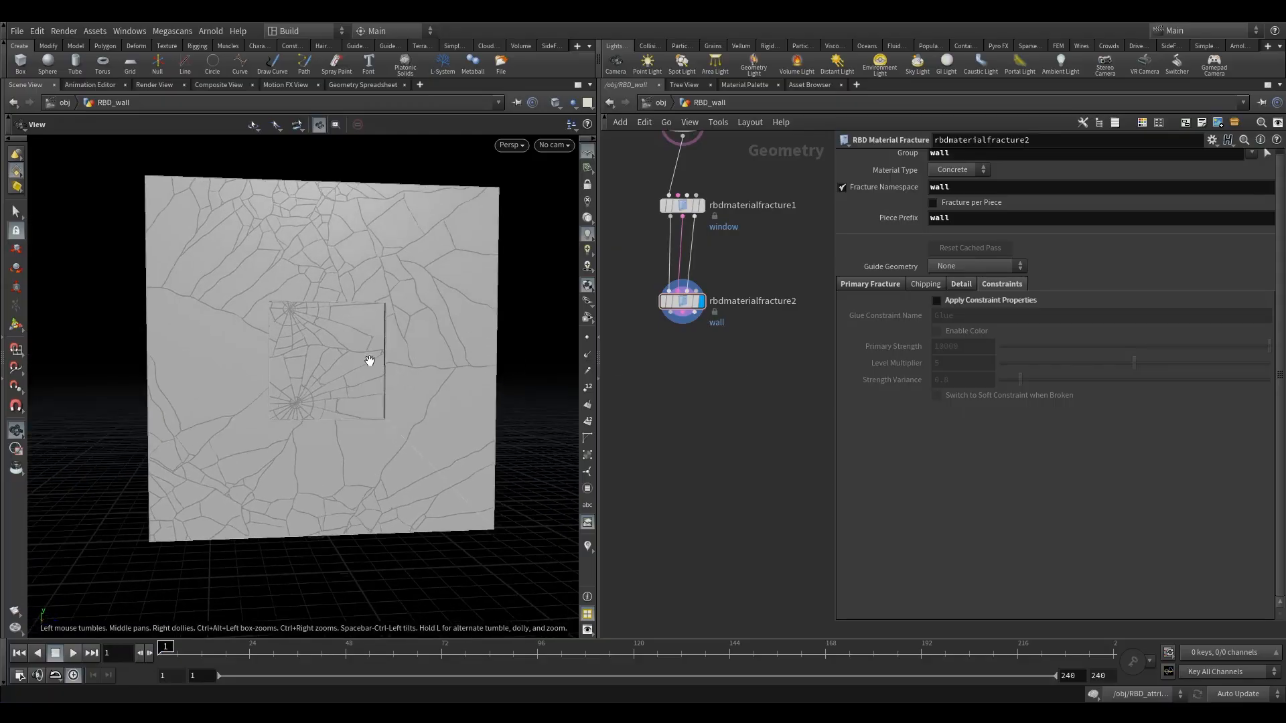
right_click_drag(393, 367, 469, 375)
key("Tab")
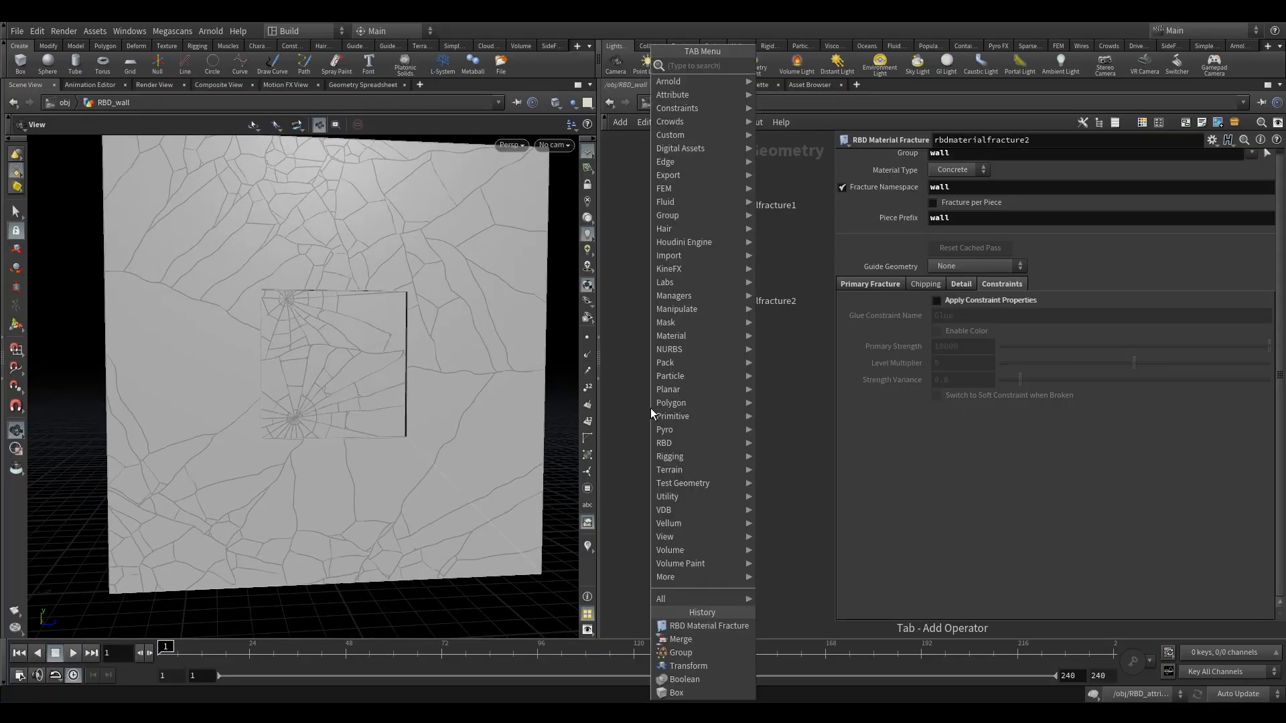
mouse_move(328, 425)
left_mouse_down()
mouse_move(310, 422)
mouse_move(333, 420)
left_mouse_up()
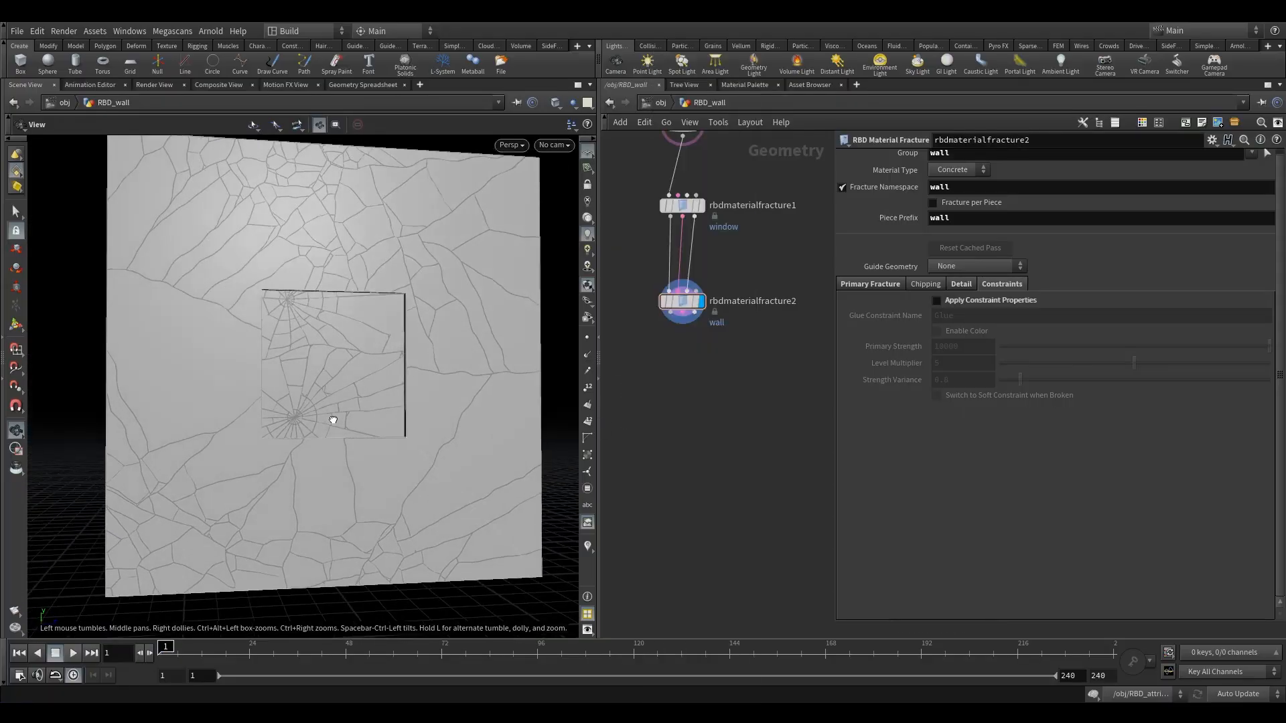
middle_click_drag(639, 268, 671, 342)
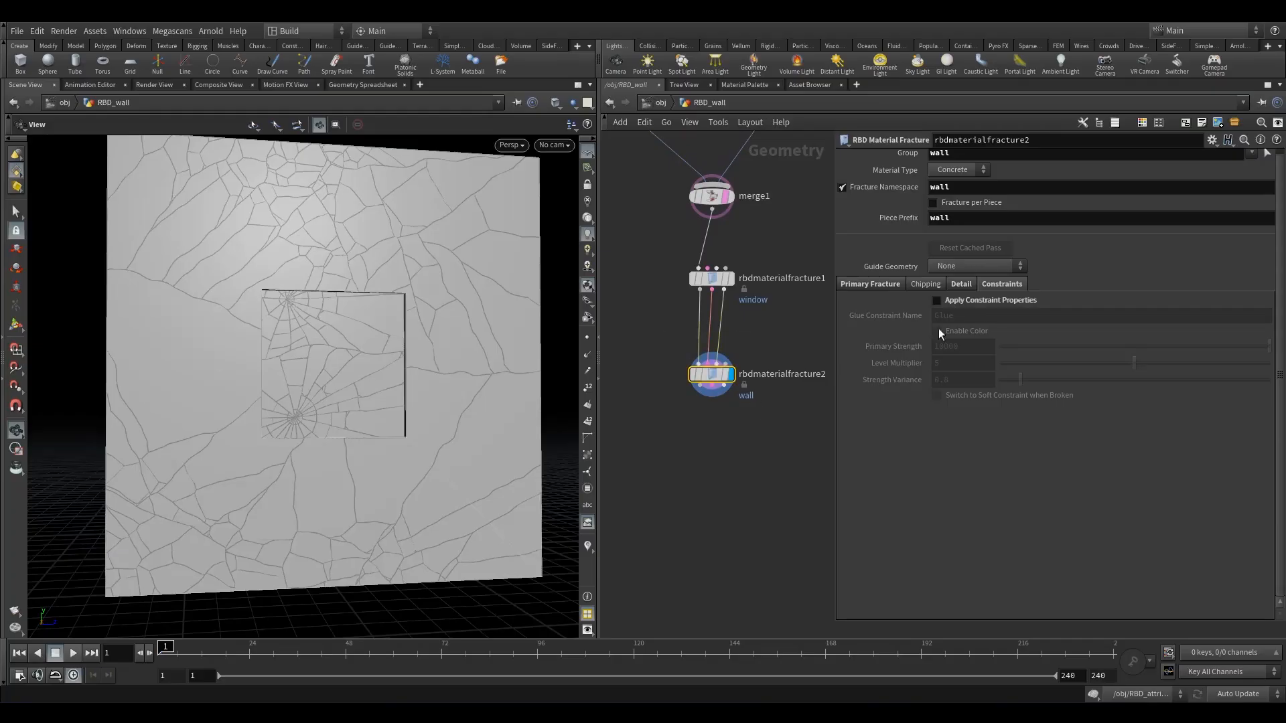
For the wall's first fracture level, set the fog volume Noise Type to None and Scatter Points to 20.
left_click(874, 288)
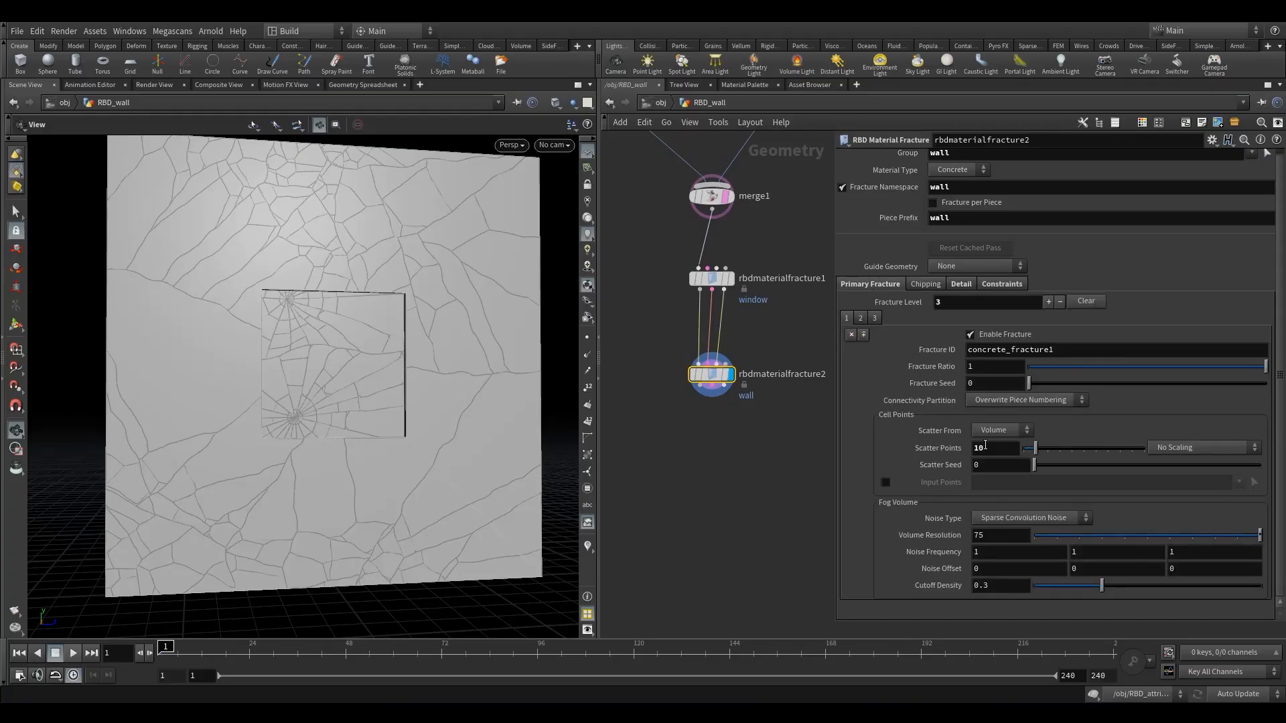
left_click(996, 522)
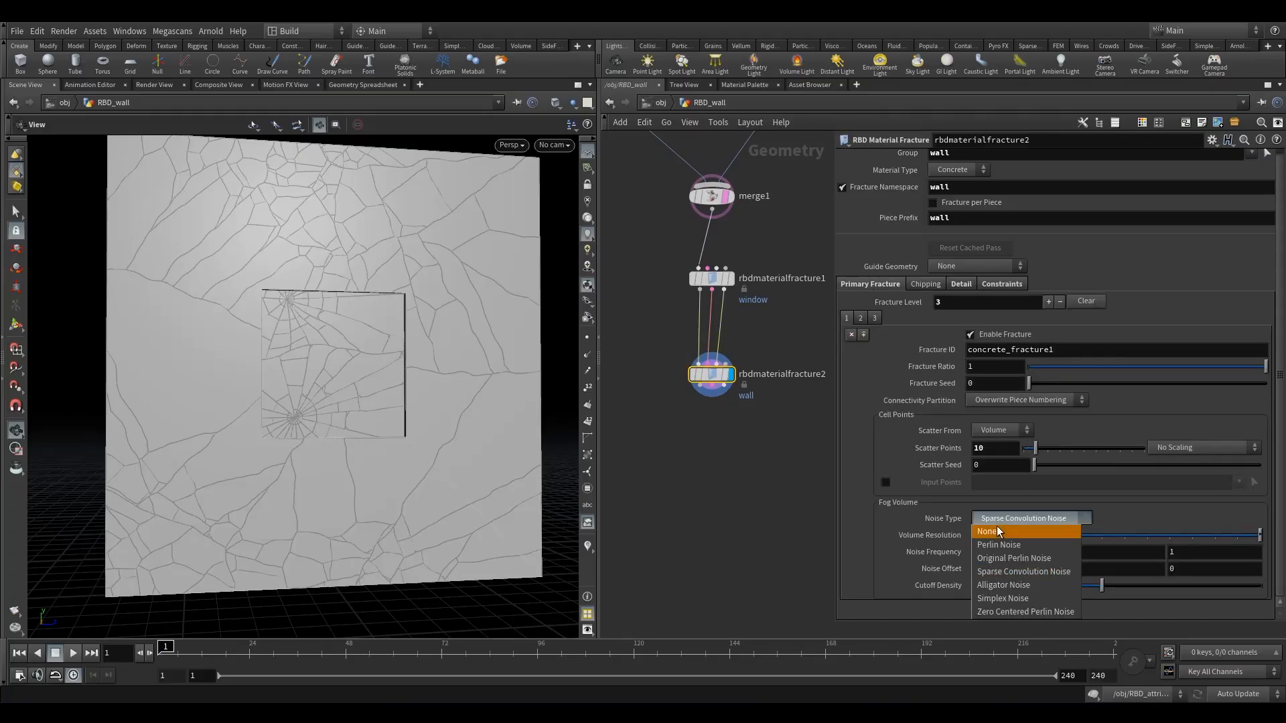
left_click(997, 530)
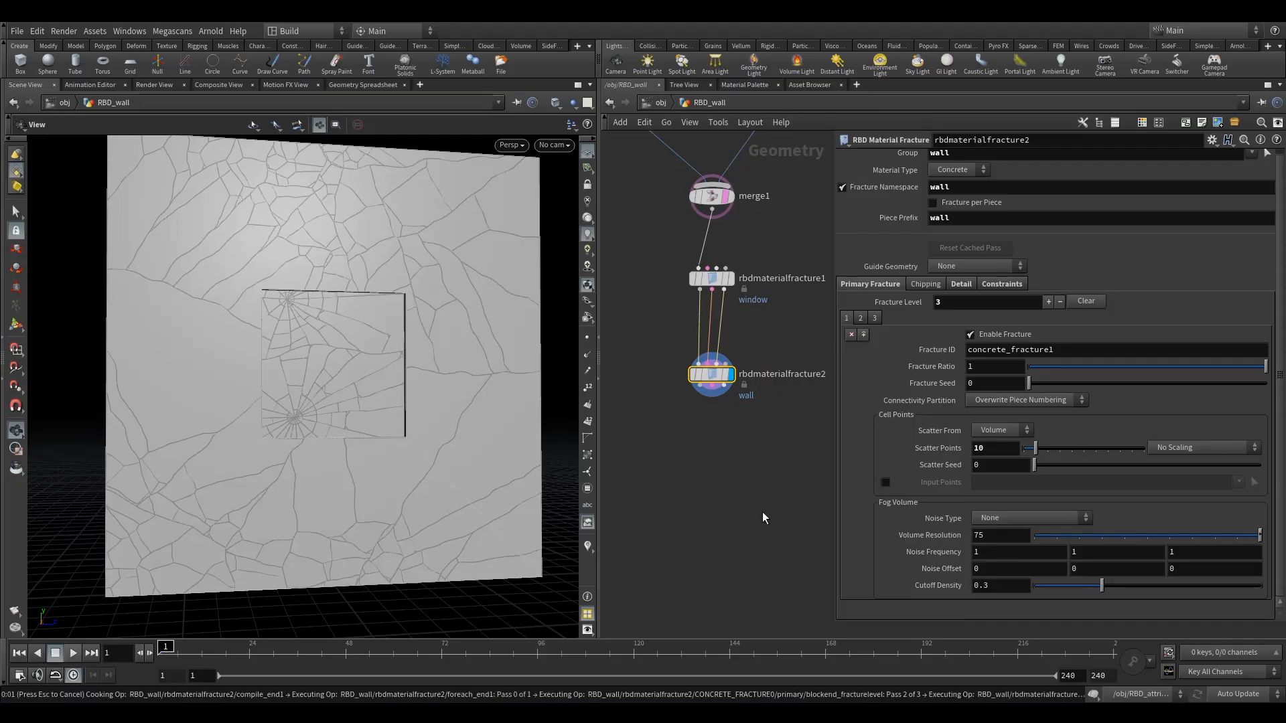
left_click_drag(460, 502, 432, 460)
key("Return")
type("20")
key("Return")
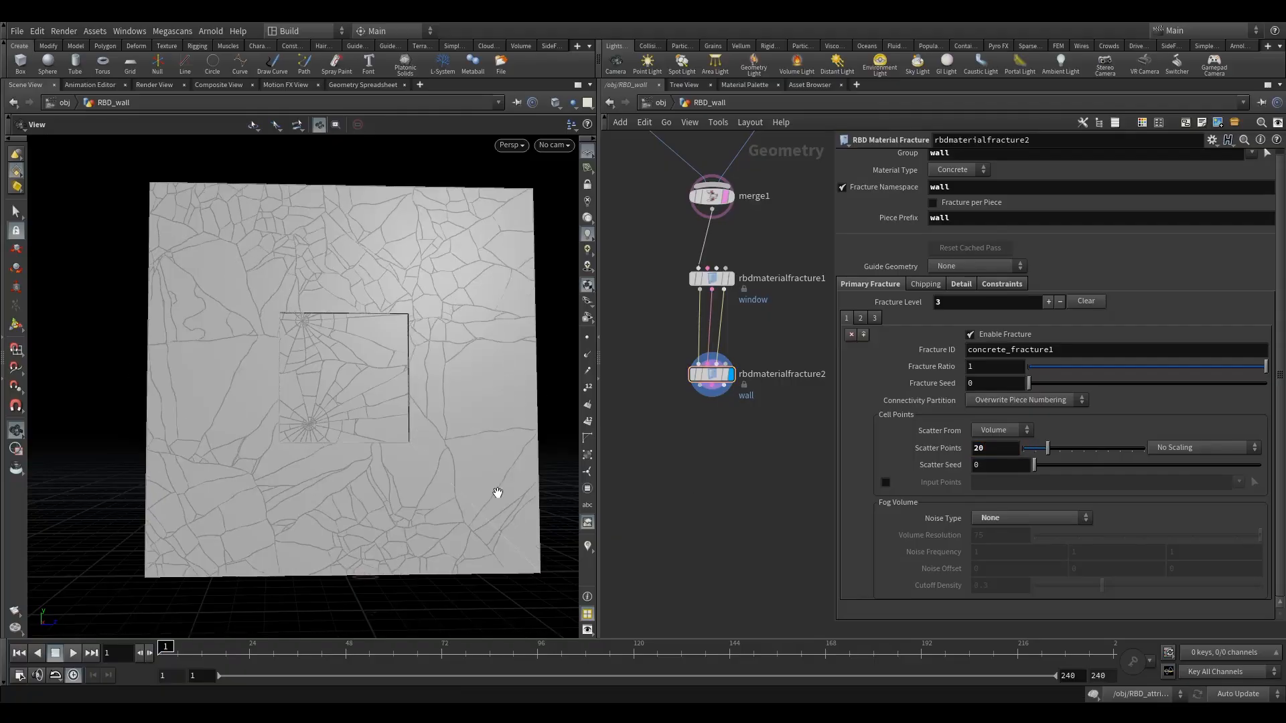
mouse_move(456, 453)
left_mouse_down()
mouse_move(428, 453)
mouse_move(442, 453)
left_mouse_up()
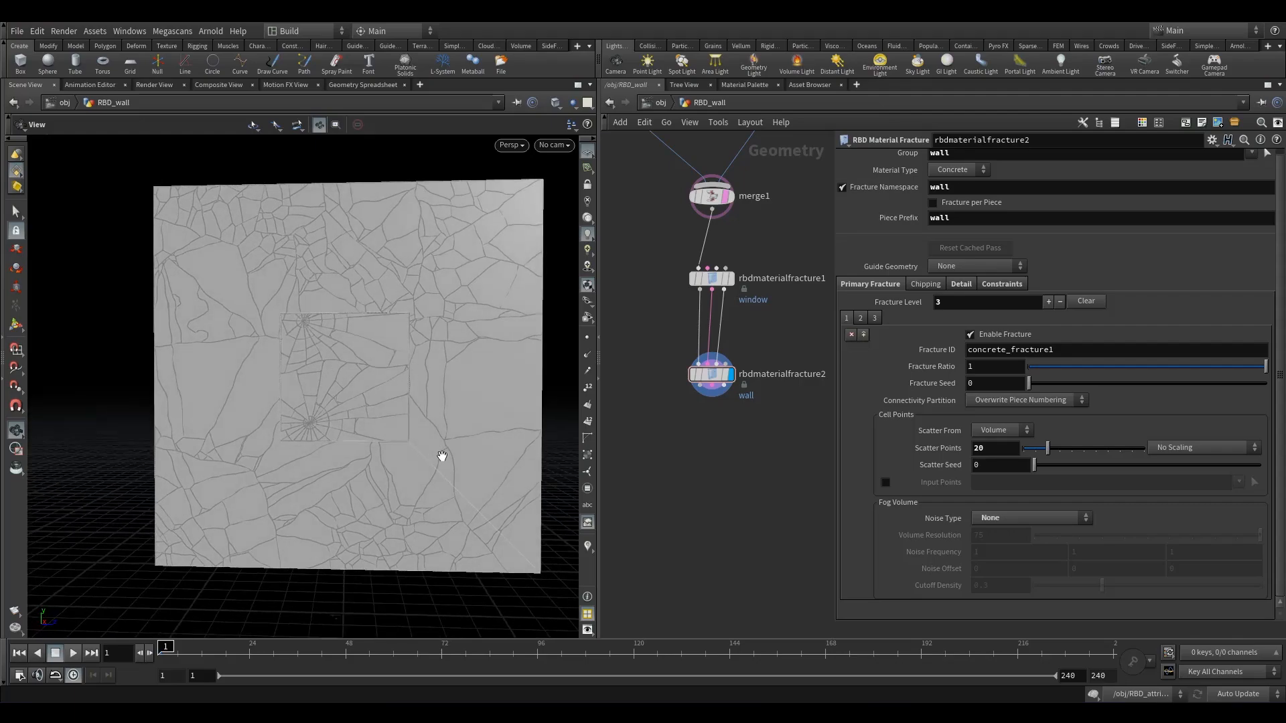
left_click_drag(364, 338, 537, 447)
Add an RBD Exploded View node below the wall fracture, connected to its three outputs.
left_click_drag(647, 359, 780, 485)
key("Tab")
type("rbd")
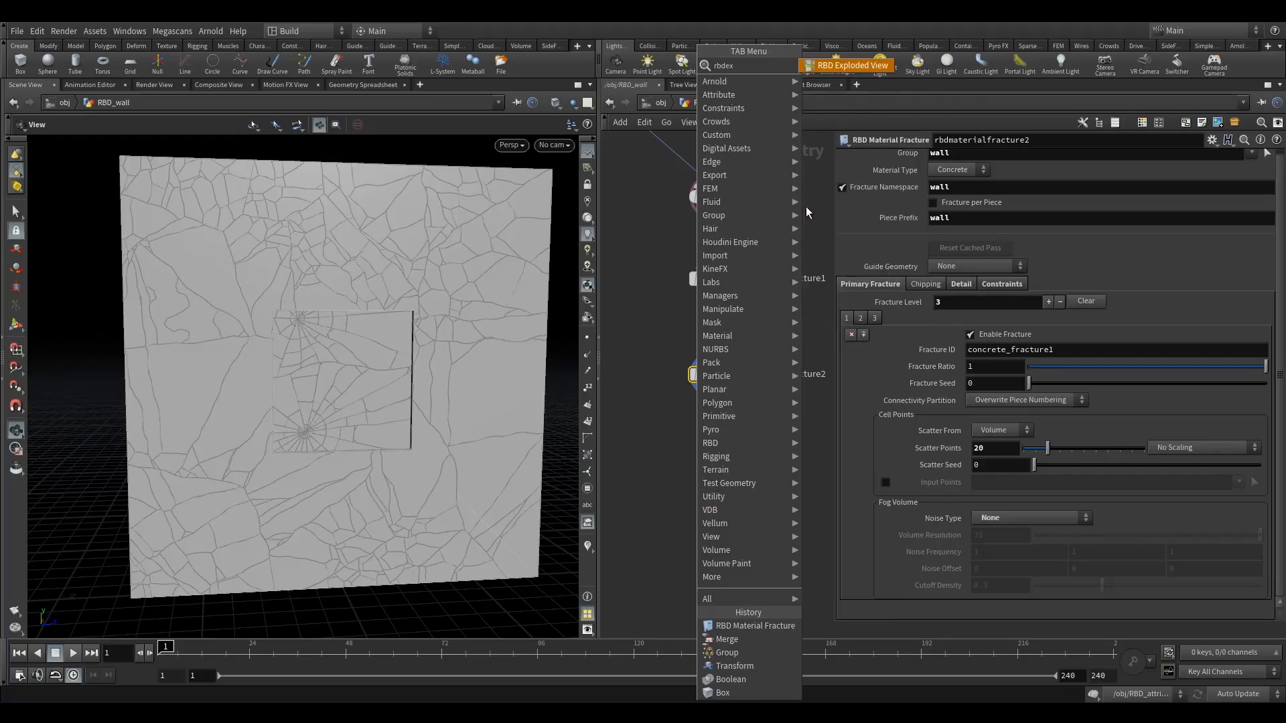
left_click(851, 66)
left_click(712, 418)
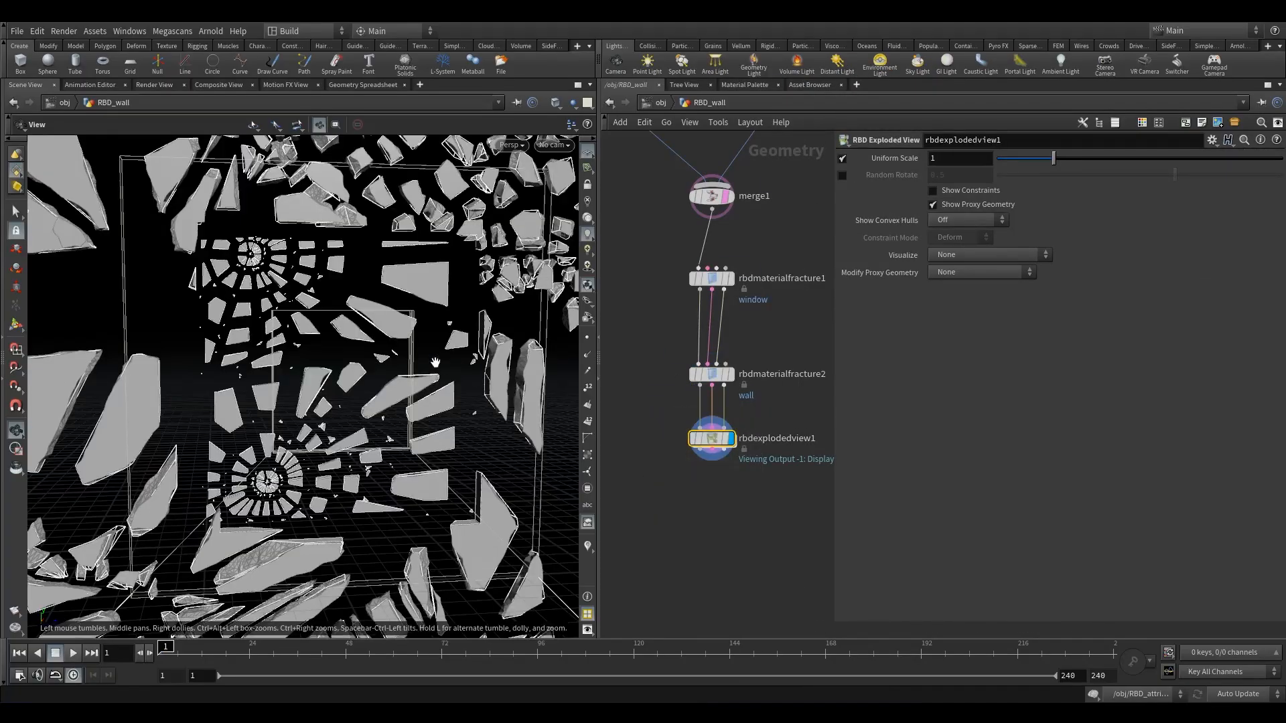
Examine the exploded glass and concrete pieces from several angles, including their interior surfaces and the proxy geometry outlines.
left_click_drag(288, 288, 402, 321)
right_click_drag(402, 322, 282, 313)
right_click_drag(218, 221, 452, 227)
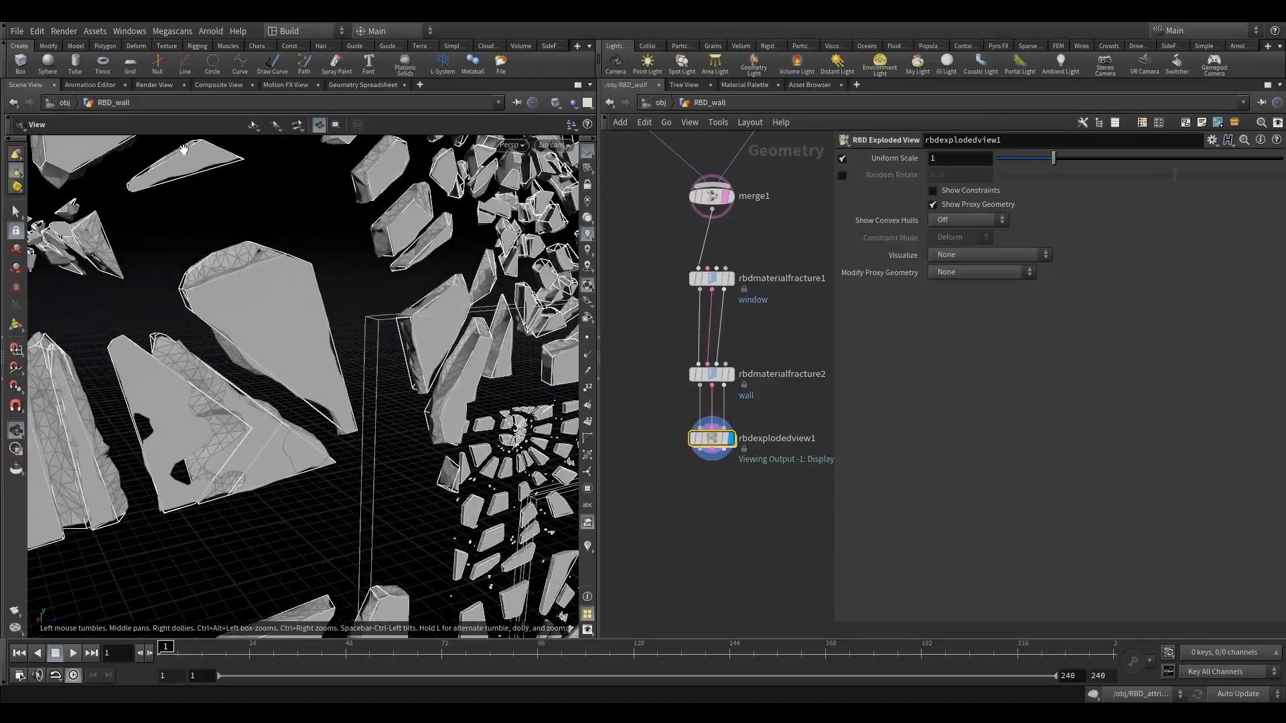
left_click_drag(267, 316, 225, 298)
mouse_move(312, 334)
left_mouse_down()
mouse_move(224, 333)
mouse_move(325, 348)
left_mouse_up()
middle_click_drag(532, 164, 364, 295)
right_click_drag(364, 295, 295, 302)
left_click_drag(335, 348, 328, 308)
middle_click_drag(387, 437, 296, 317)
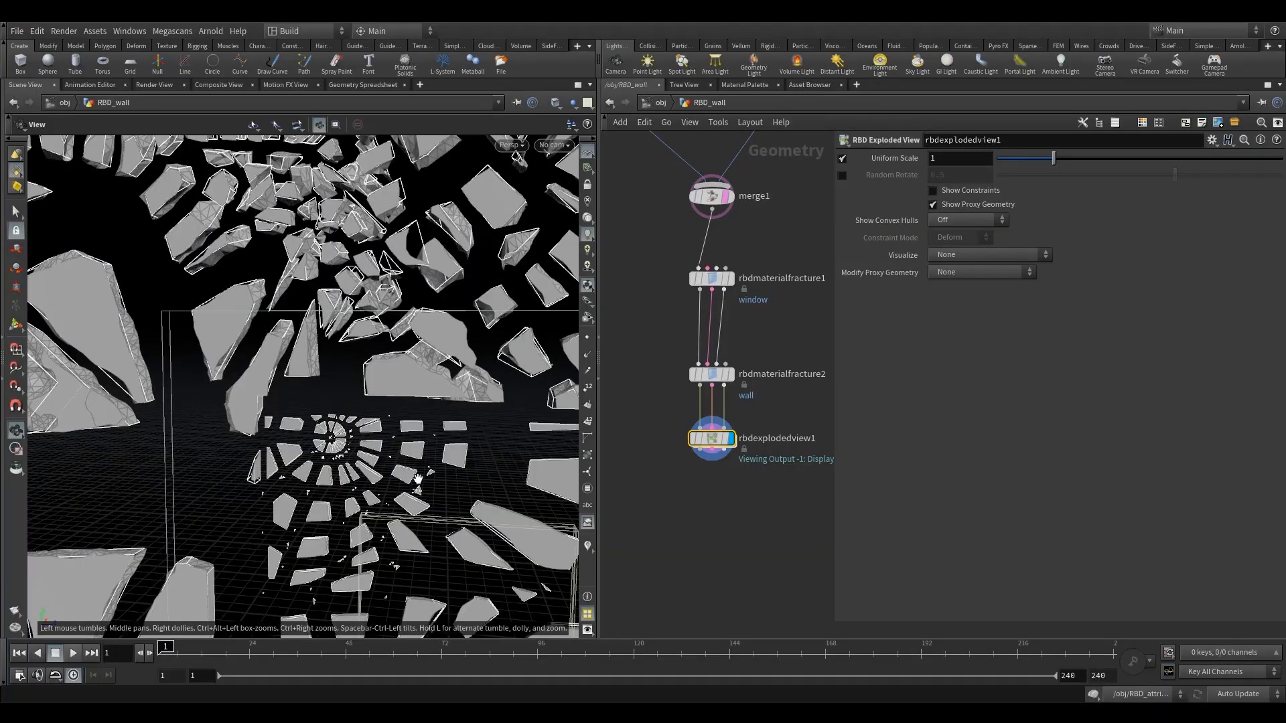
right_click_drag(456, 474, 402, 522)
middle_click_drag(434, 555, 345, 392)
middle_click_drag(480, 269, 359, 457)
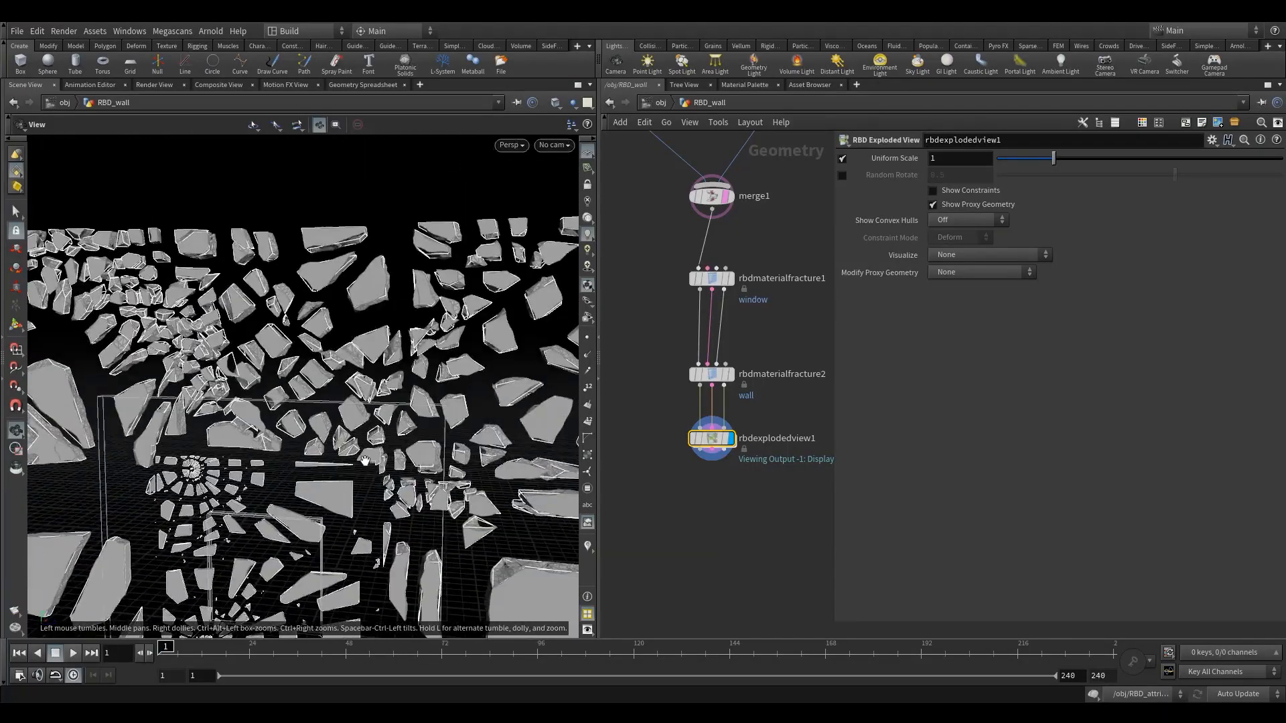
right_click_drag(359, 457, 388, 445)
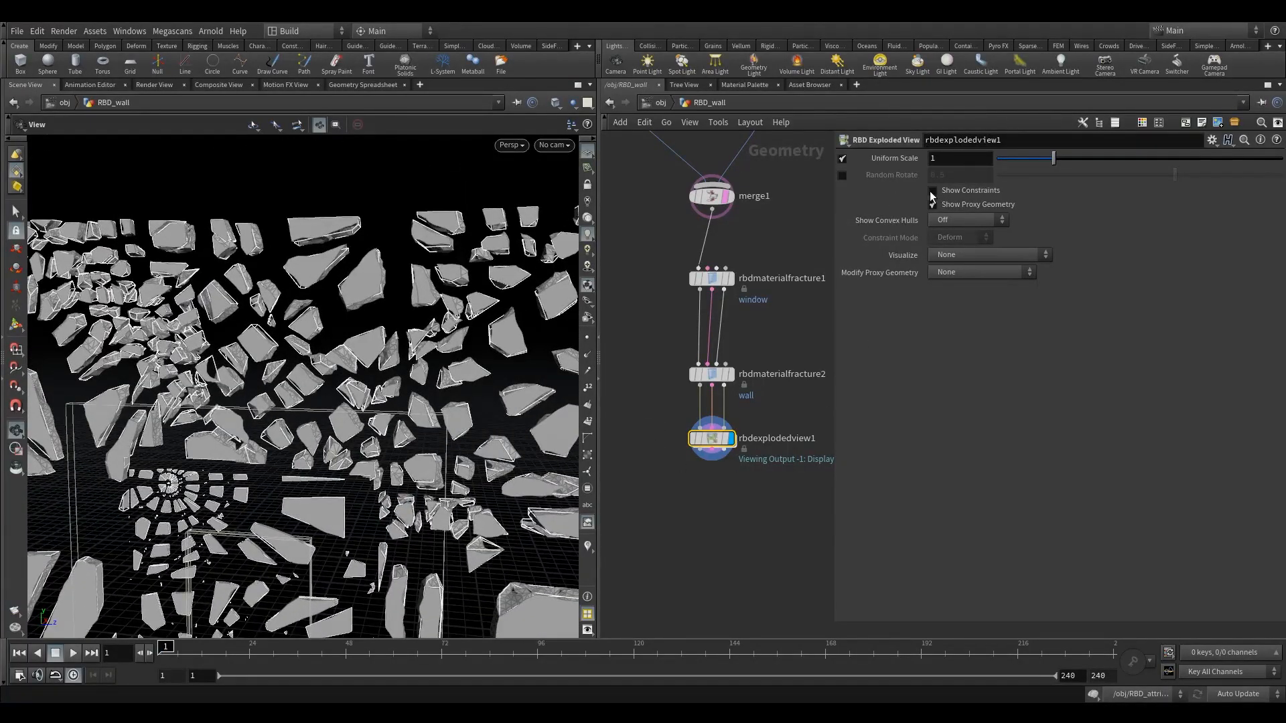
Show the constraints in the exploded view and examine the connections between the wall and glass pieces.
left_click(974, 192)
right_click_drag(388, 396, 331, 442)
left_click_drag(332, 442, 401, 469)
middle_click_drag(400, 470, 365, 440)
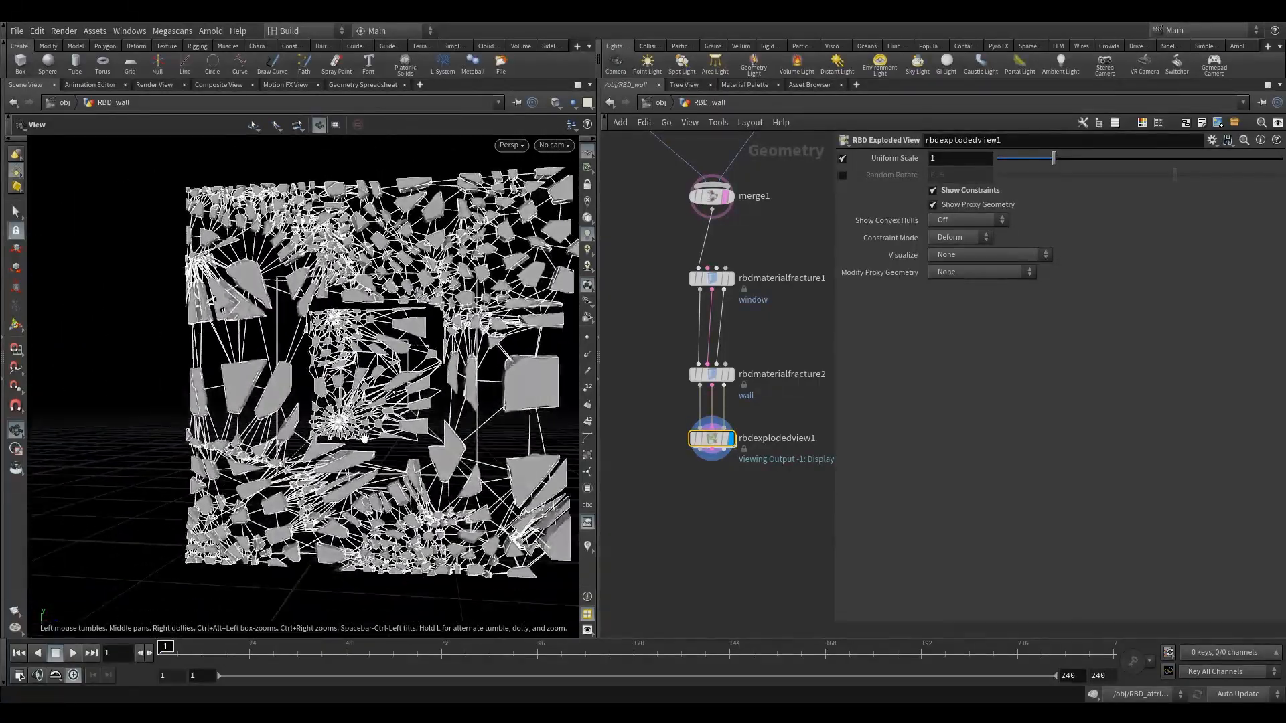
right_click_drag(364, 439, 422, 396)
mouse_move(421, 395)
left_mouse_down()
mouse_move(396, 402)
mouse_move(422, 395)
mouse_move(406, 407)
left_mouse_up()
middle_click_drag(406, 406, 415, 503)
right_click_drag(415, 502, 420, 307)
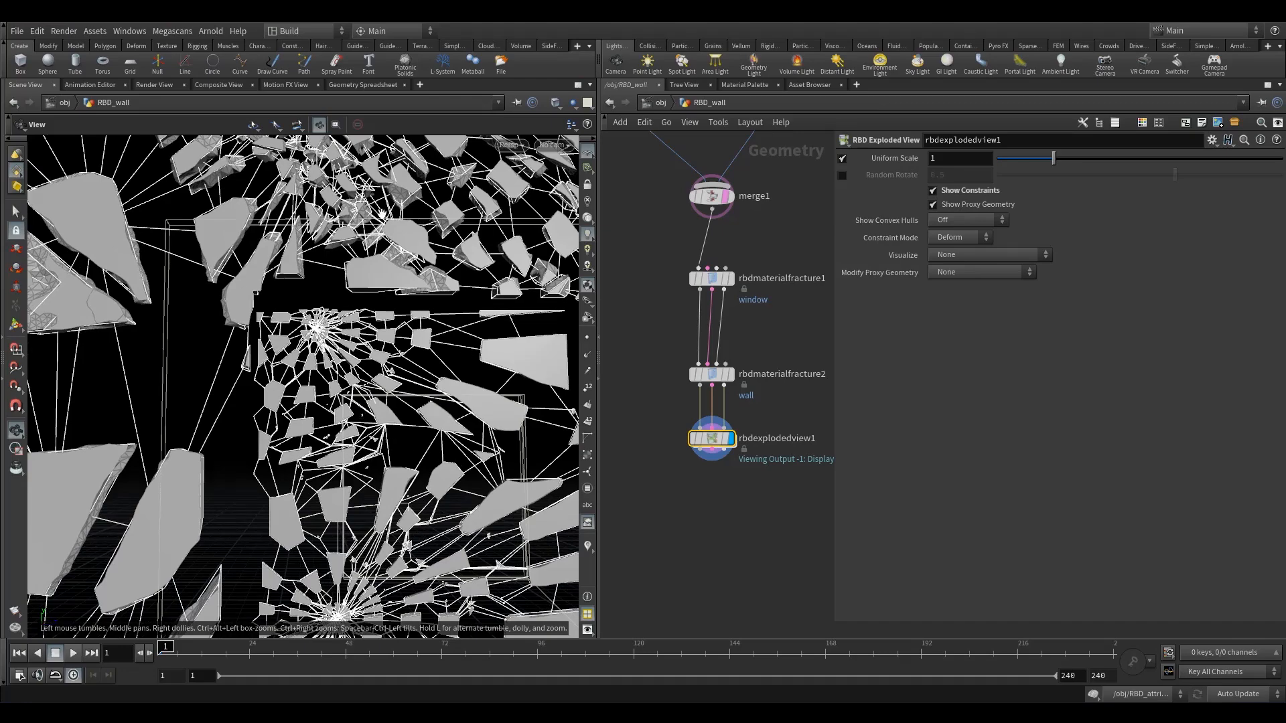
Turn off Uniform Scale on the exploded view so the wall and window pieces collapse back together.
left_click(839, 155)
middle_click_drag(491, 393, 359, 246)
right_click_drag(348, 325, 422, 338)
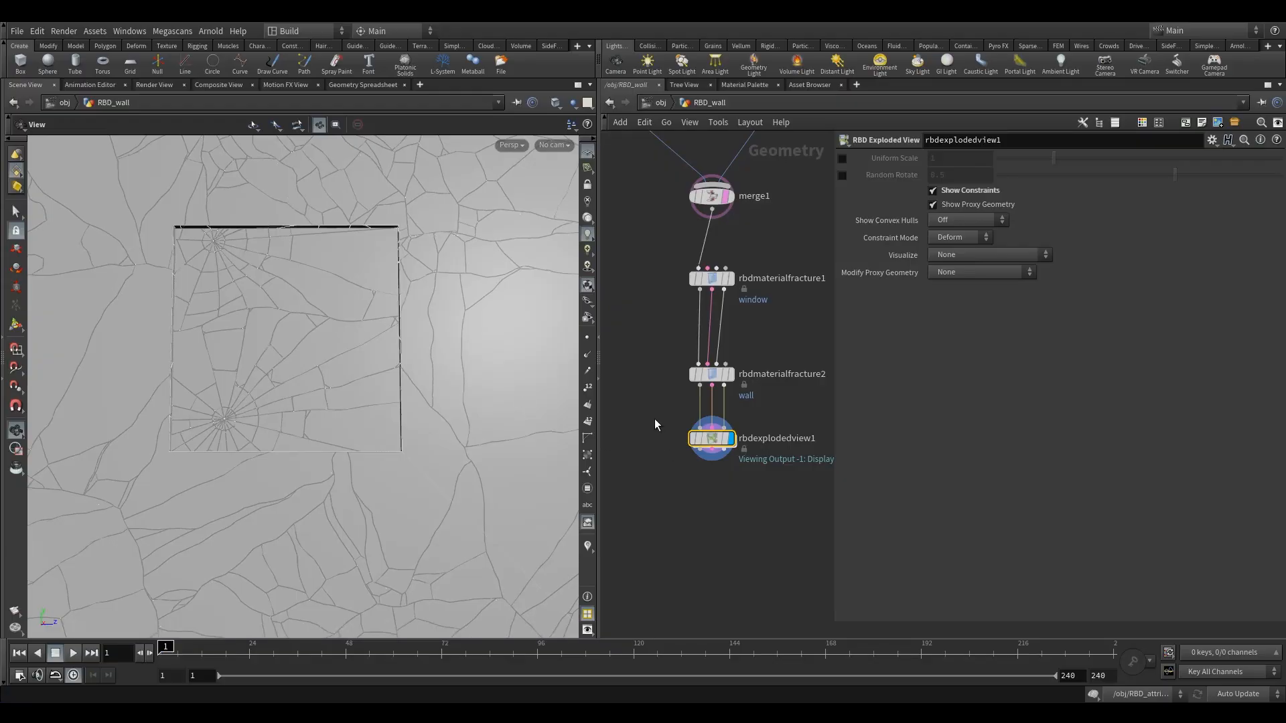
Add an RBD Constraints from Rules node below the exploded view, connected to its outputs, and display it.
key("Tab")
type("rbed")
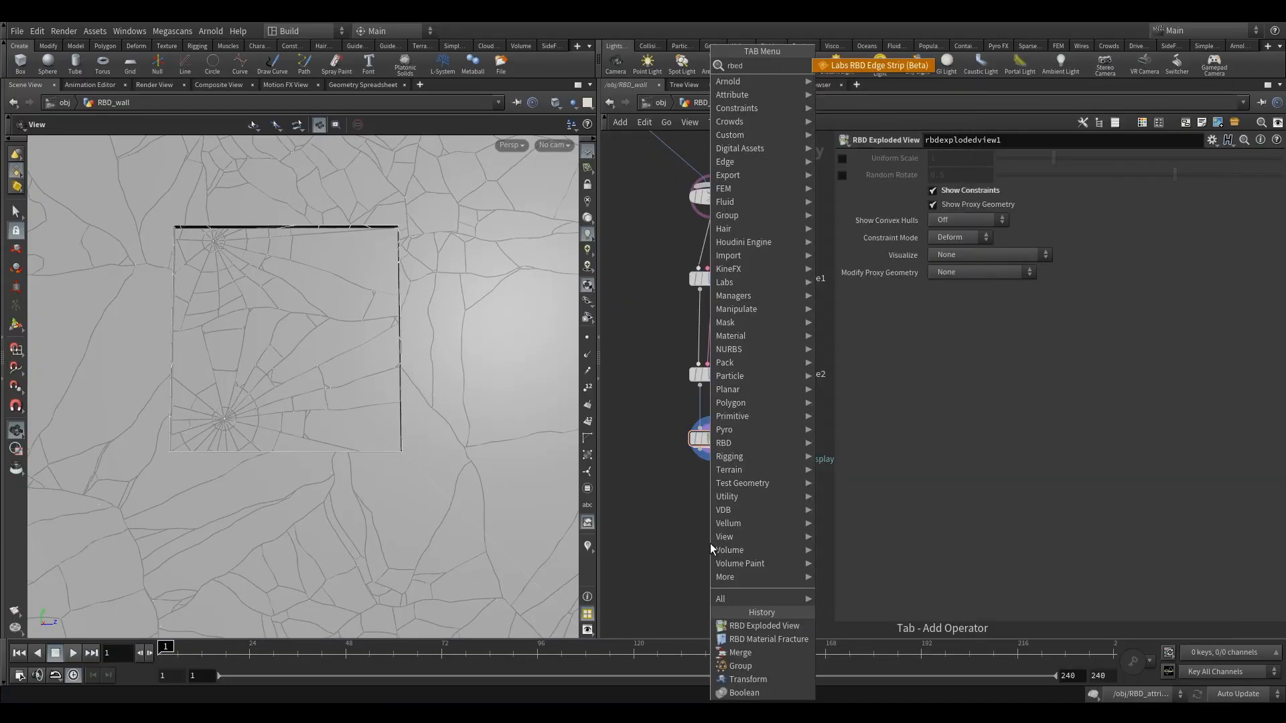
key("BackSpace")
key("BackSpace")
key("BackSpace")
type("bdc")
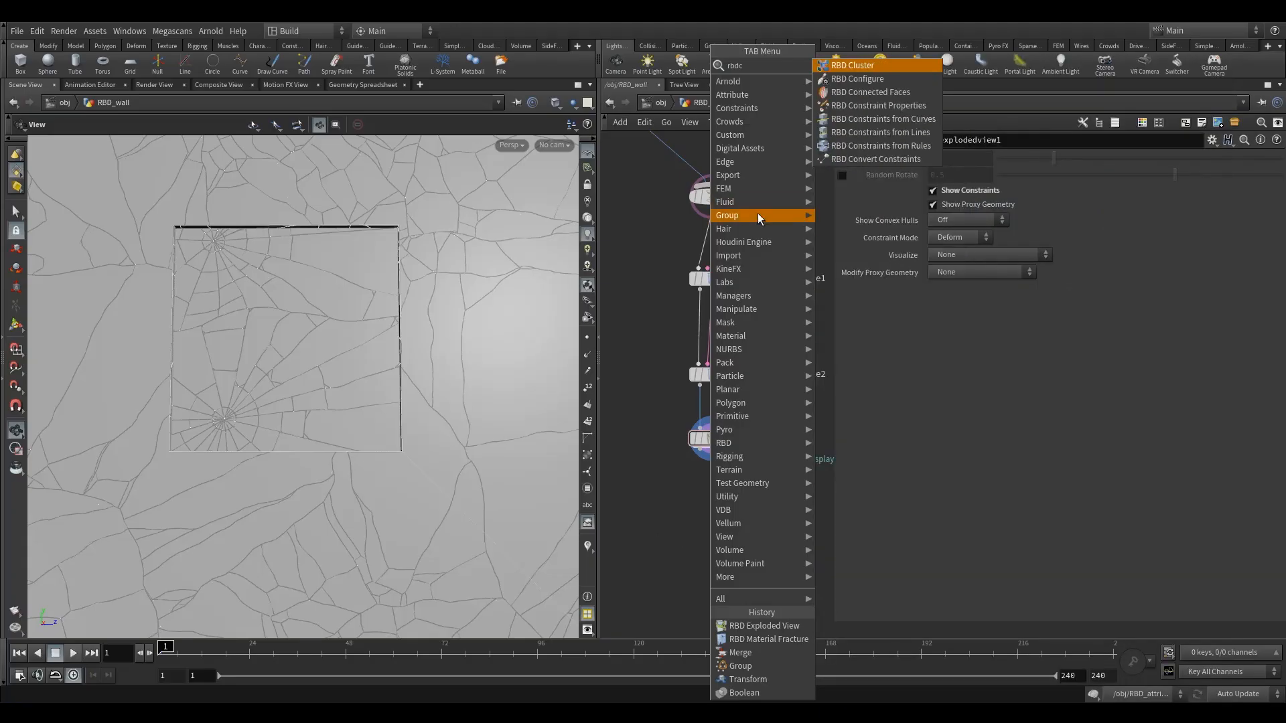
left_click(880, 145)
left_click(715, 481)
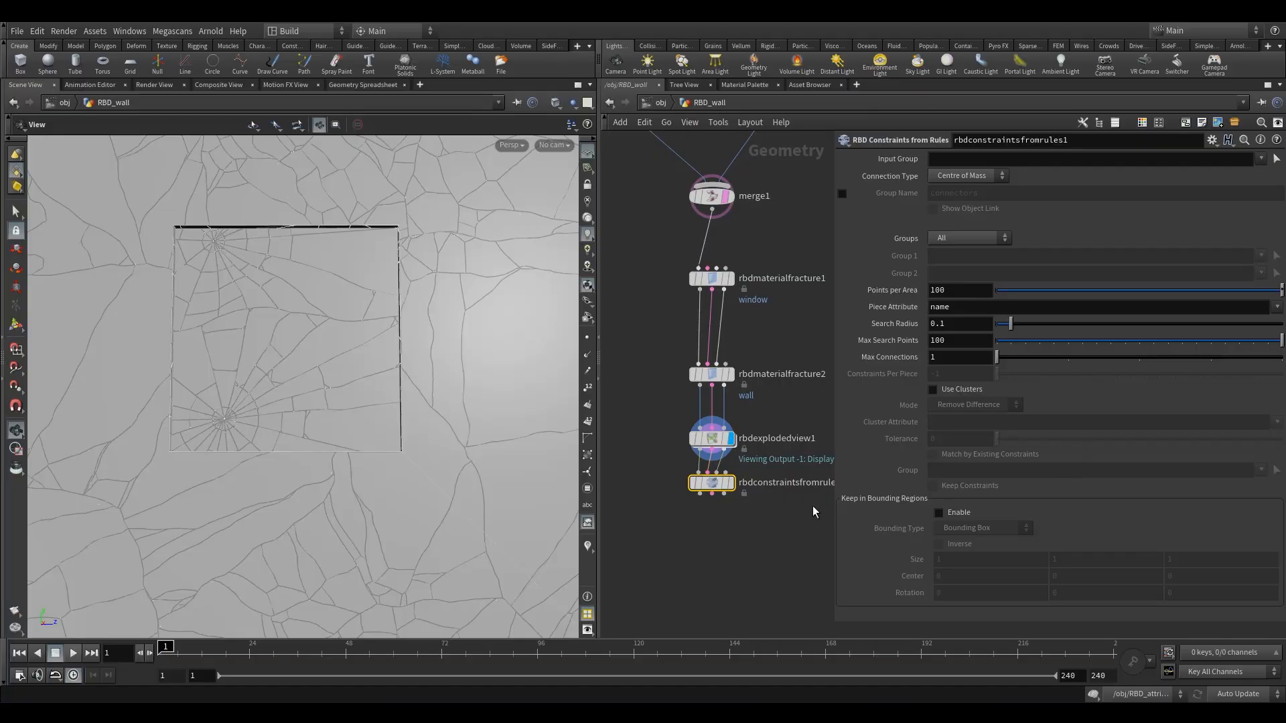
left_click(729, 483)
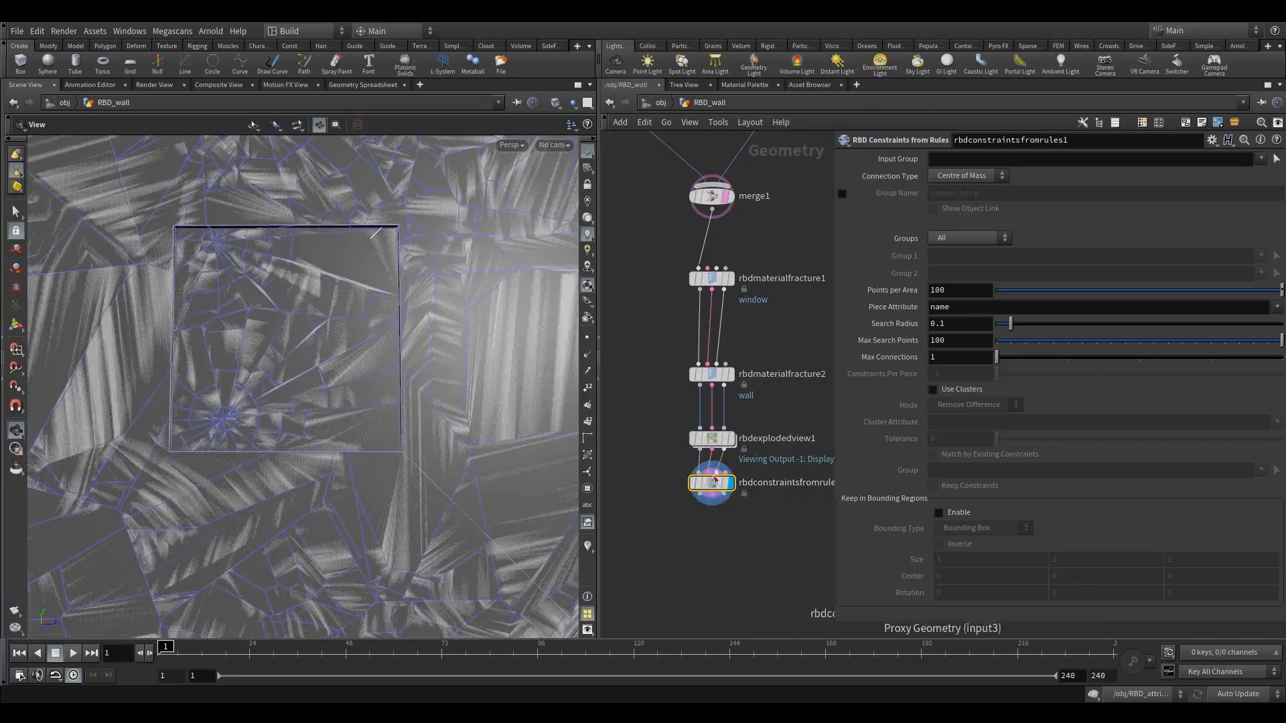
left_click_drag(716, 476, 717, 499)
Set the constraint rule's Groups to Group to Group, with wall as Group 1 and window as Group 2.
left_click(969, 237)
left_click(965, 280)
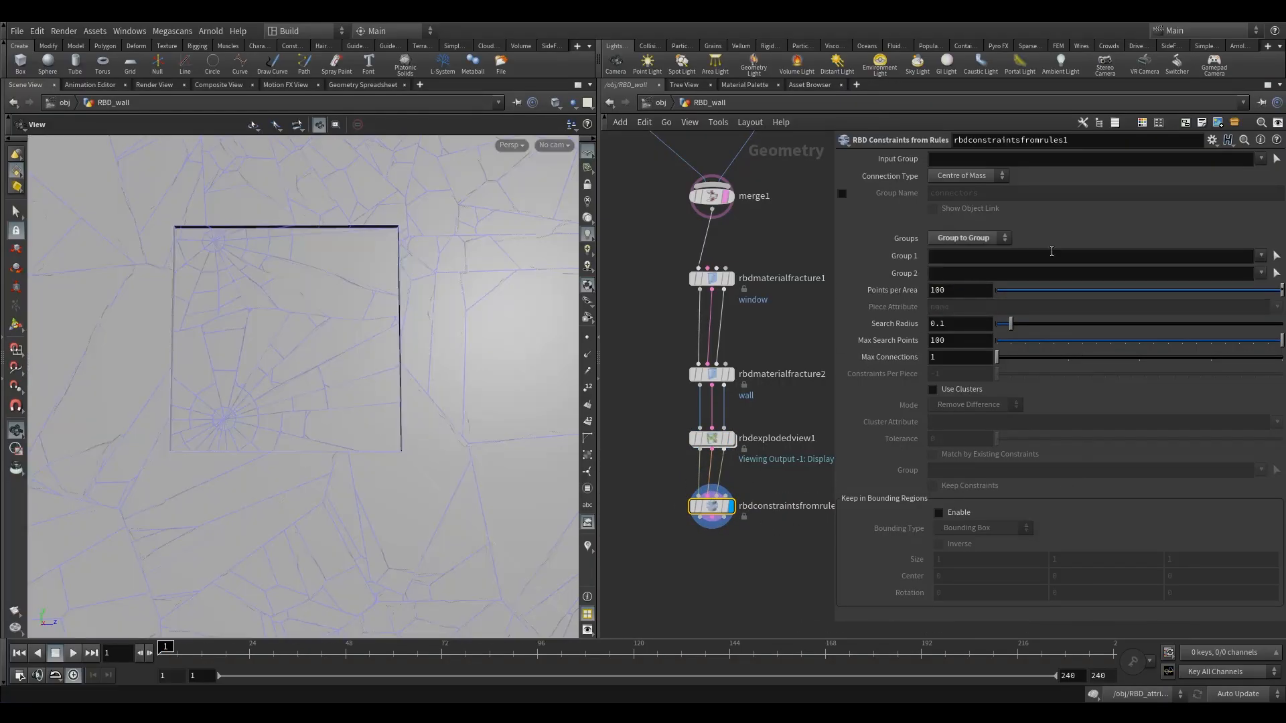
left_click(1261, 256)
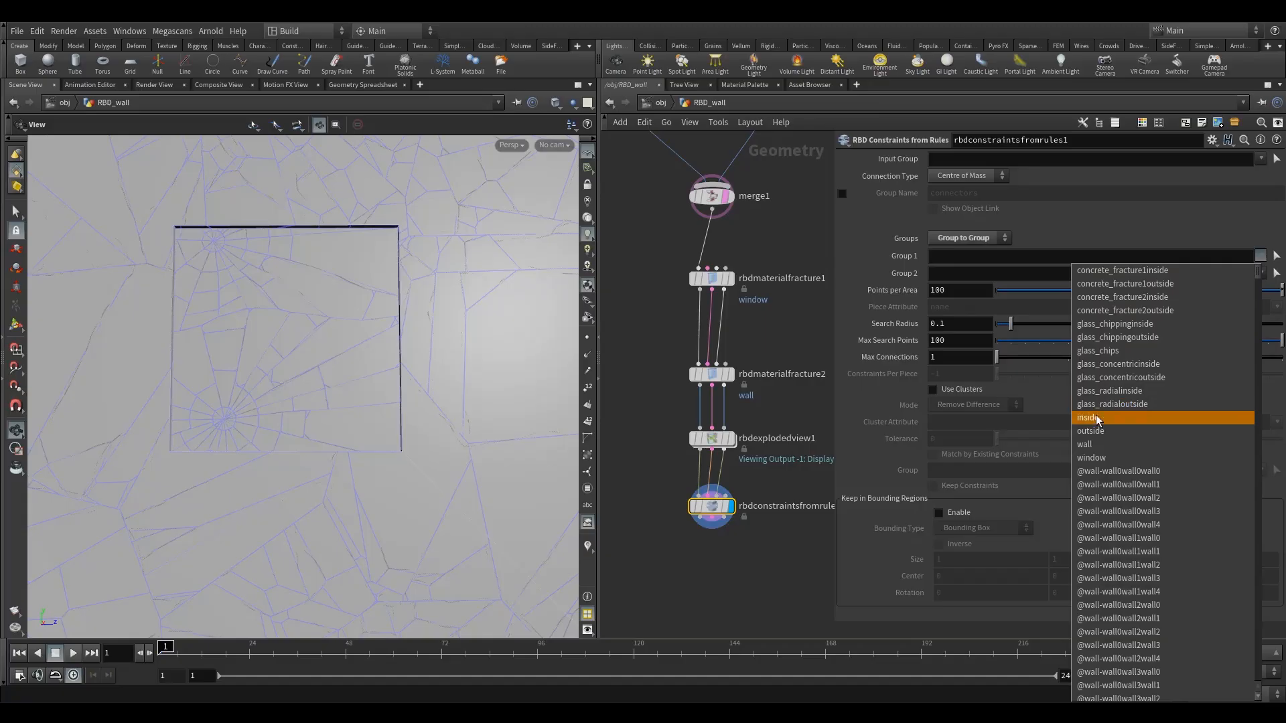
left_click(1096, 445)
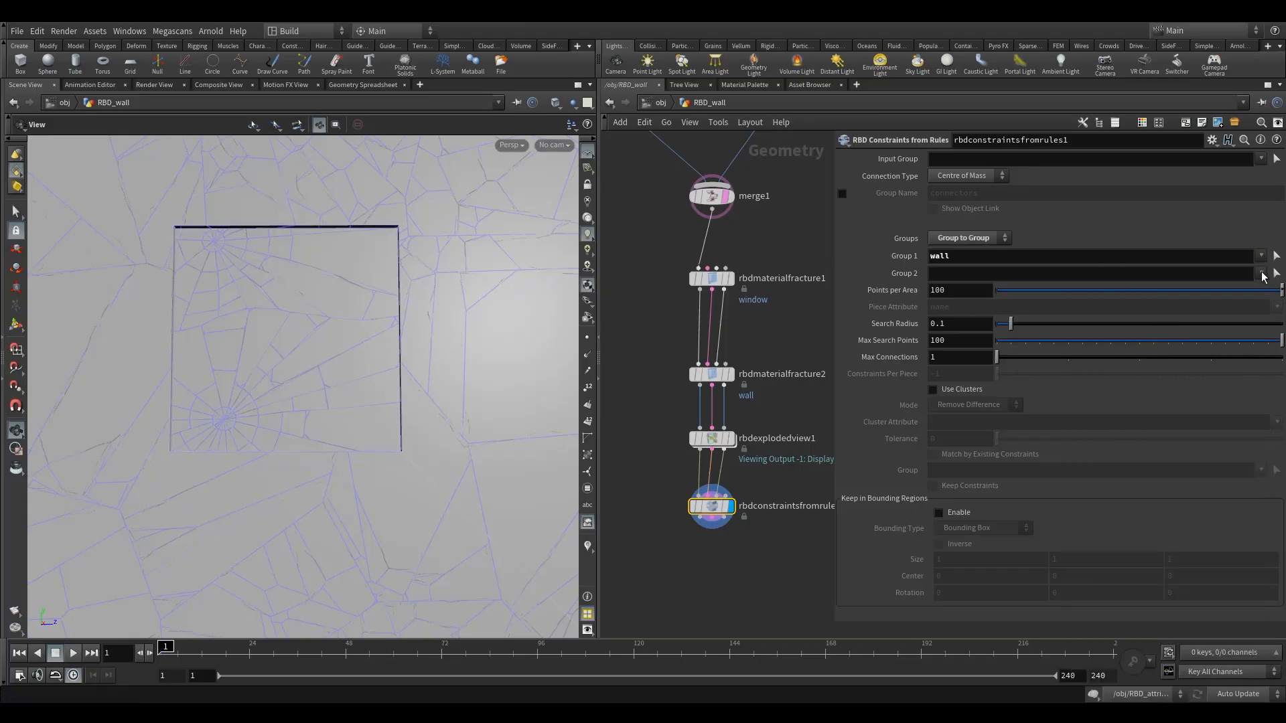
left_click(1261, 273)
left_click(1117, 476)
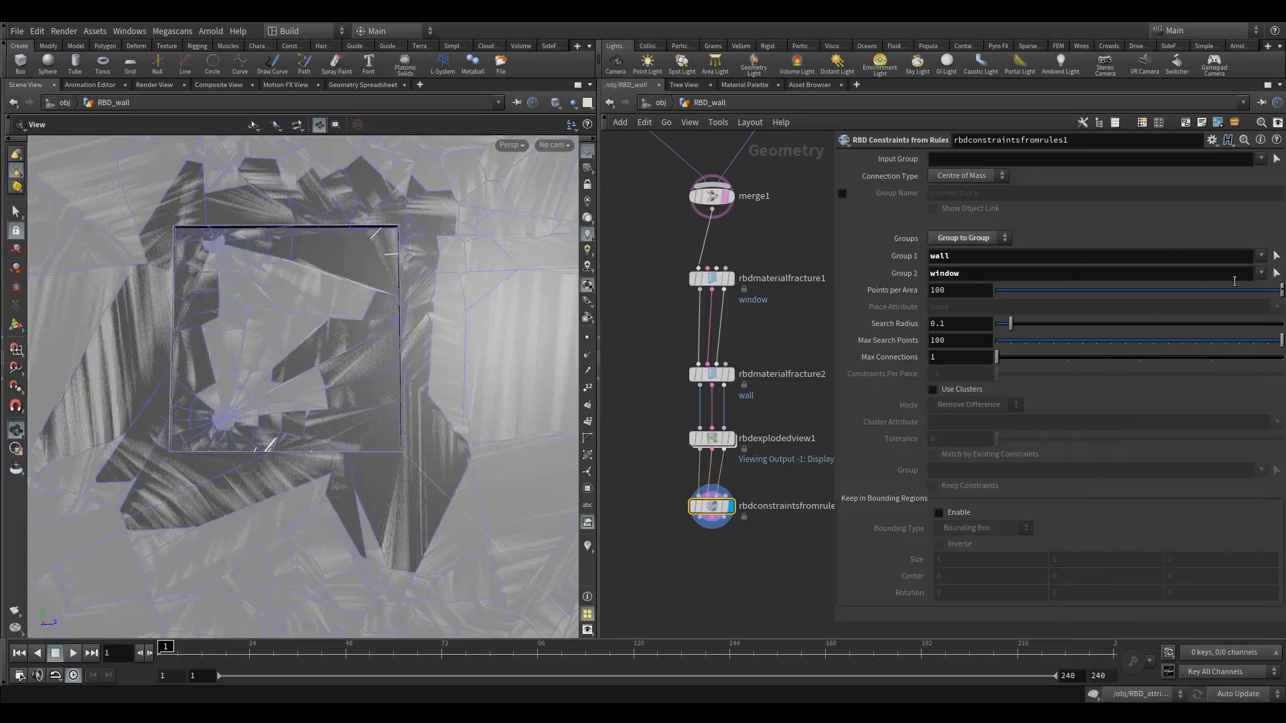
left_click(1261, 273)
scroll(1179, 549, "down", 5)
scroll(1179, 548, "down", 1)
mouse_move(1257, 295)
left_mouse_down()
mouse_move(1257, 673)
mouse_move(1256, 288)
left_mouse_up()
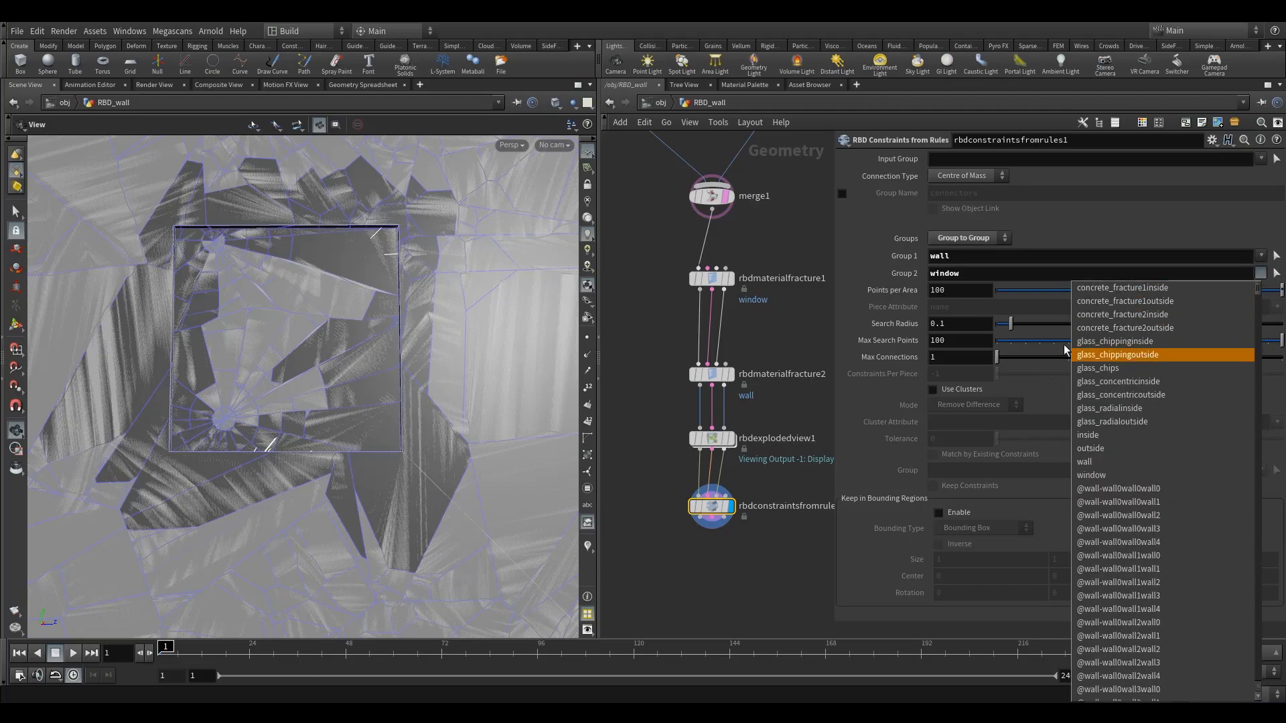
left_click(453, 384)
right_click_drag(439, 330, 404, 315)
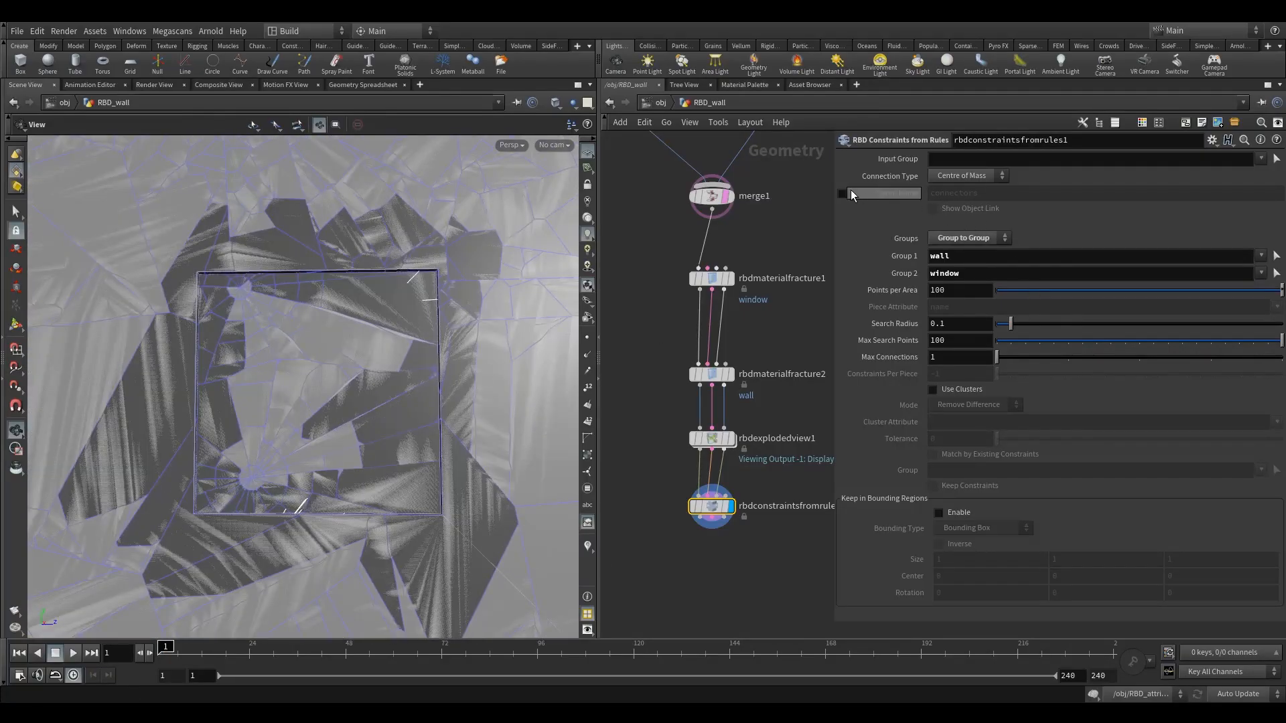
Enable the Group Name option for the wall-to-window constraints, keeping the name connectors.
left_click(842, 193)
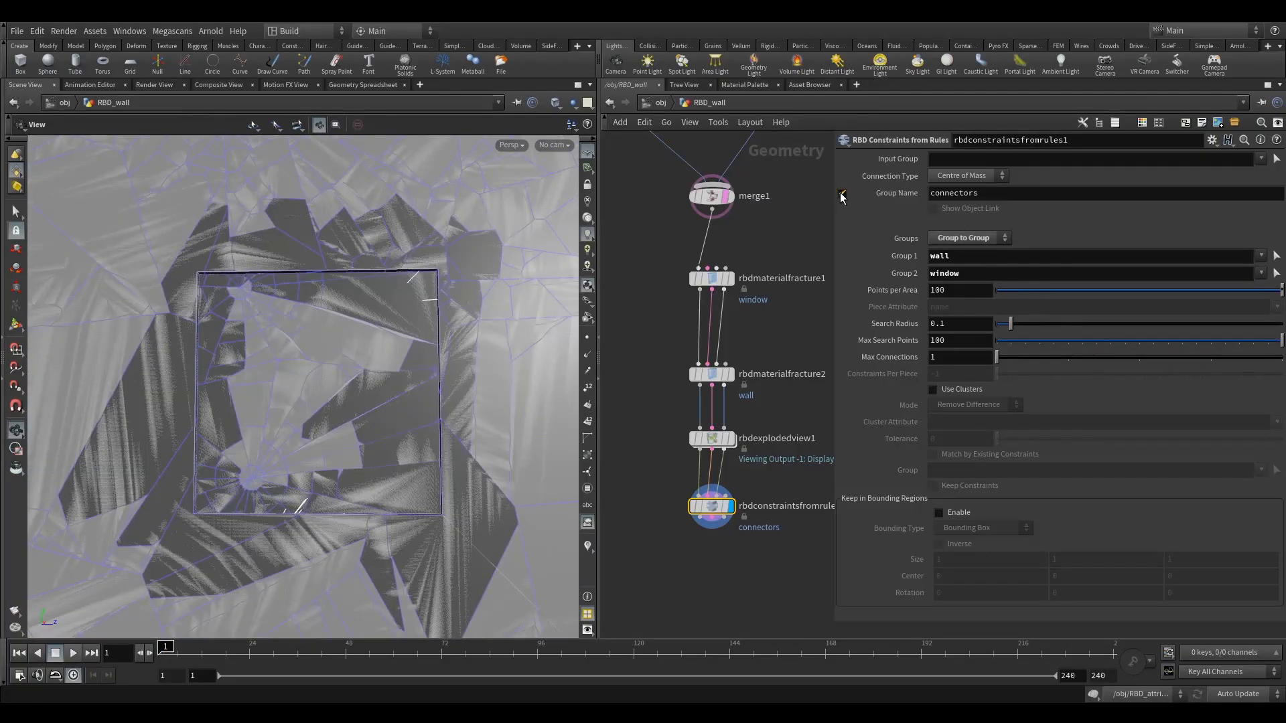
left_click(976, 194)
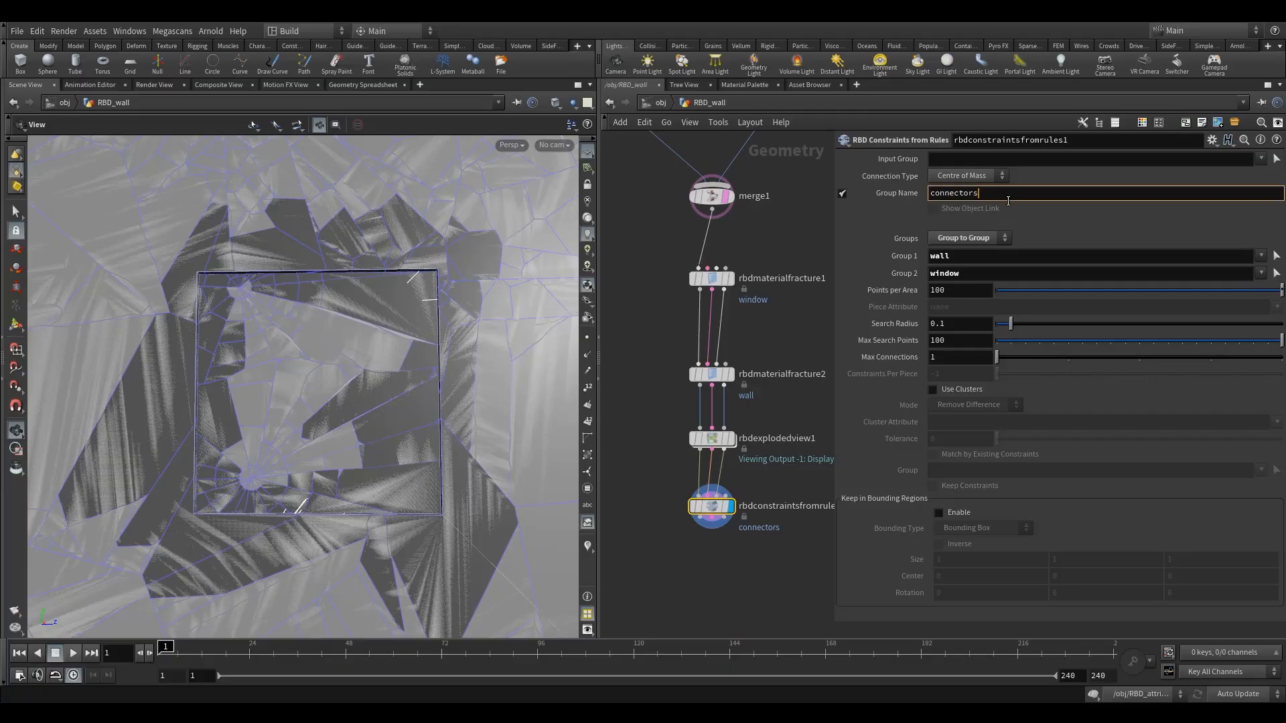
middle_click_drag(681, 485, 678, 292)
left_click(730, 410)
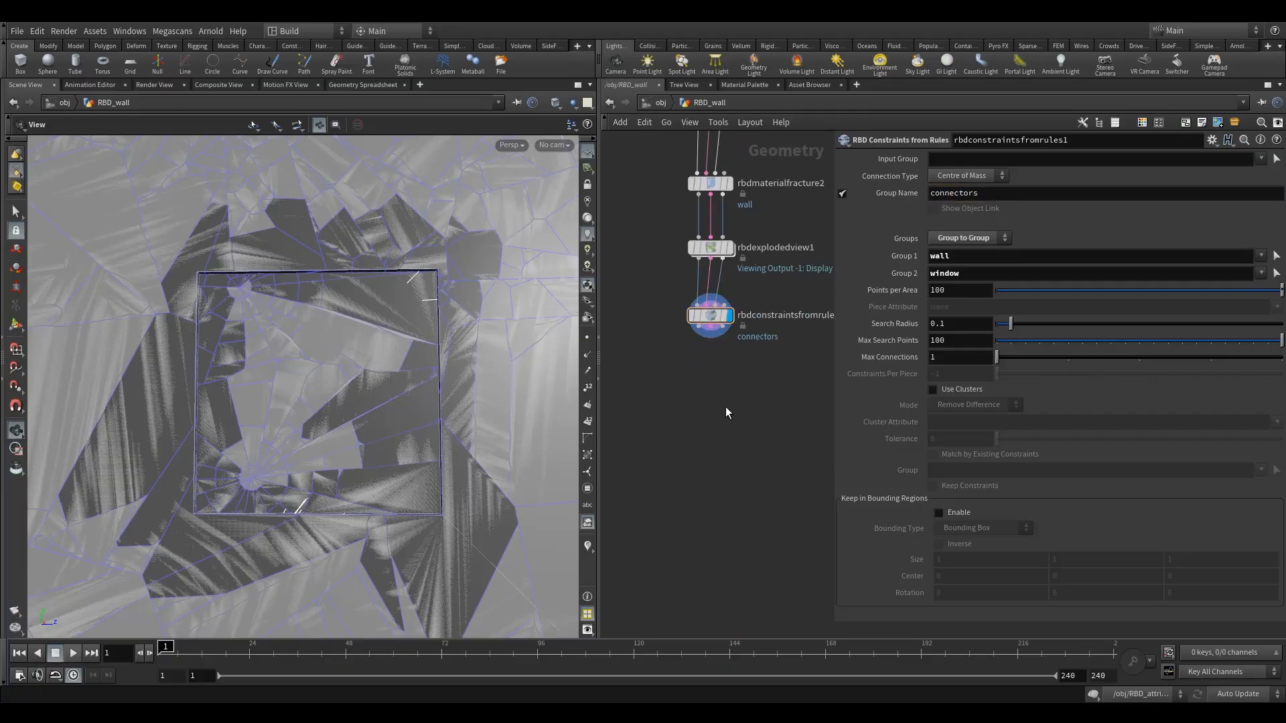
middle_click_drag(729, 409, 687, 395)
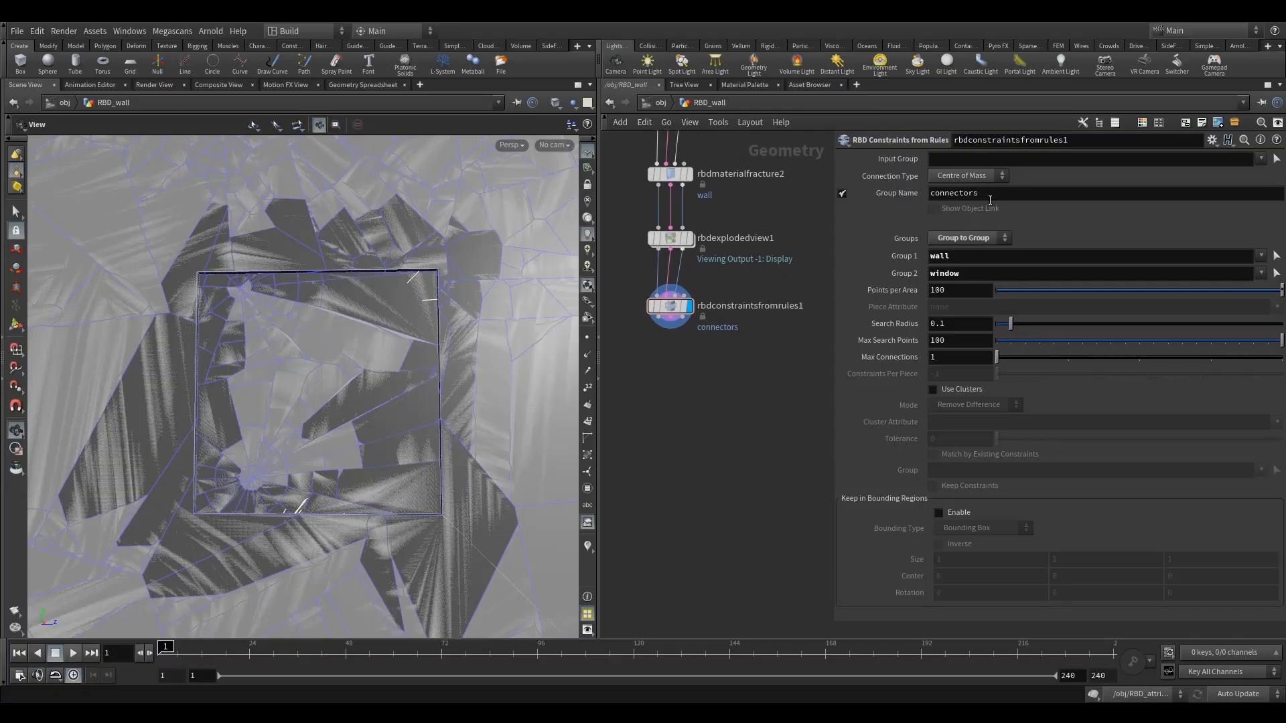
Set the Connection Type of the wall-to-window constraints to Surface Points.
key("Tab")
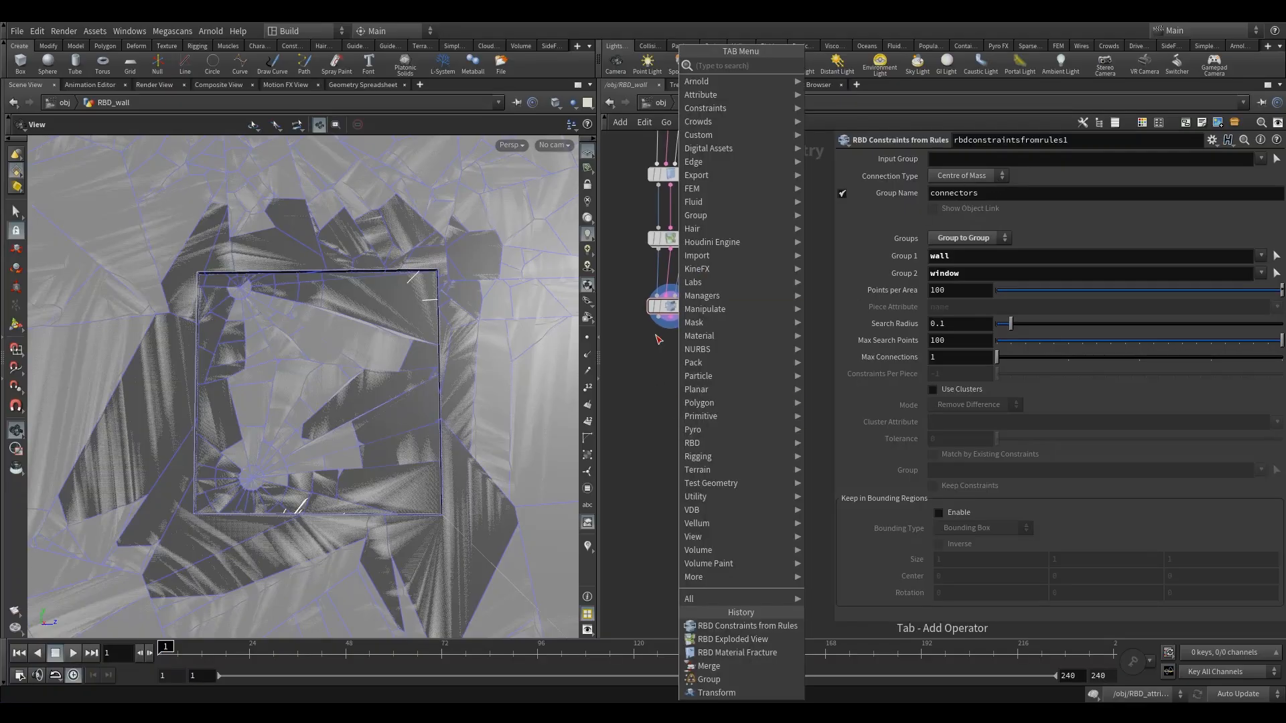
left_click(970, 180)
left_click(982, 175)
left_click(672, 388)
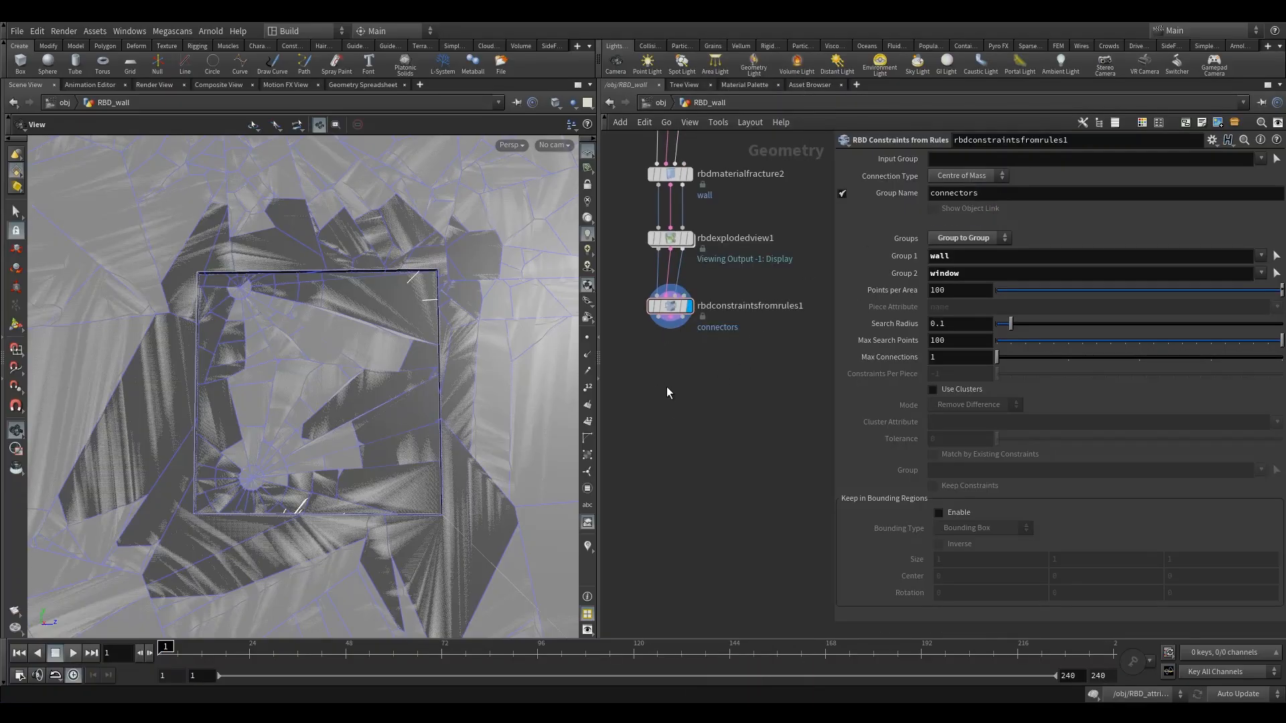
left_click(950, 178)
left_click(948, 196)
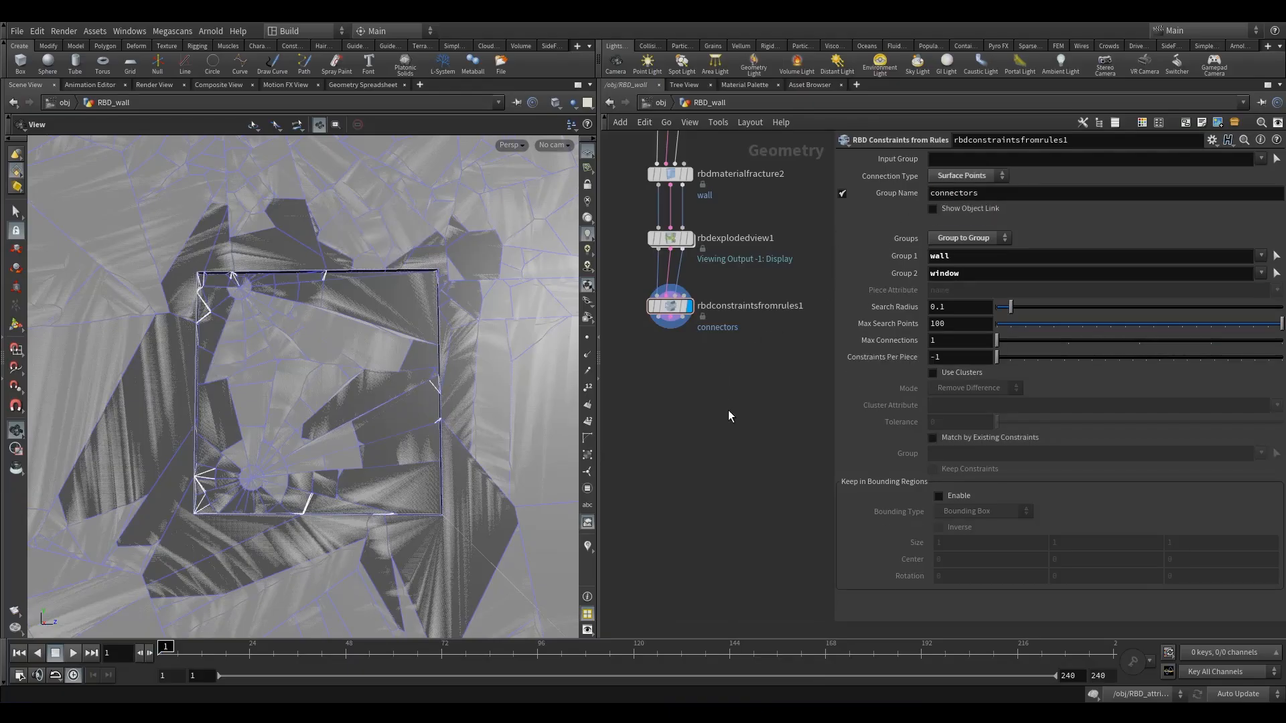
mouse_move(418, 308)
left_mouse_down()
mouse_move(446, 250)
mouse_move(417, 207)
mouse_move(438, 299)
left_mouse_up()
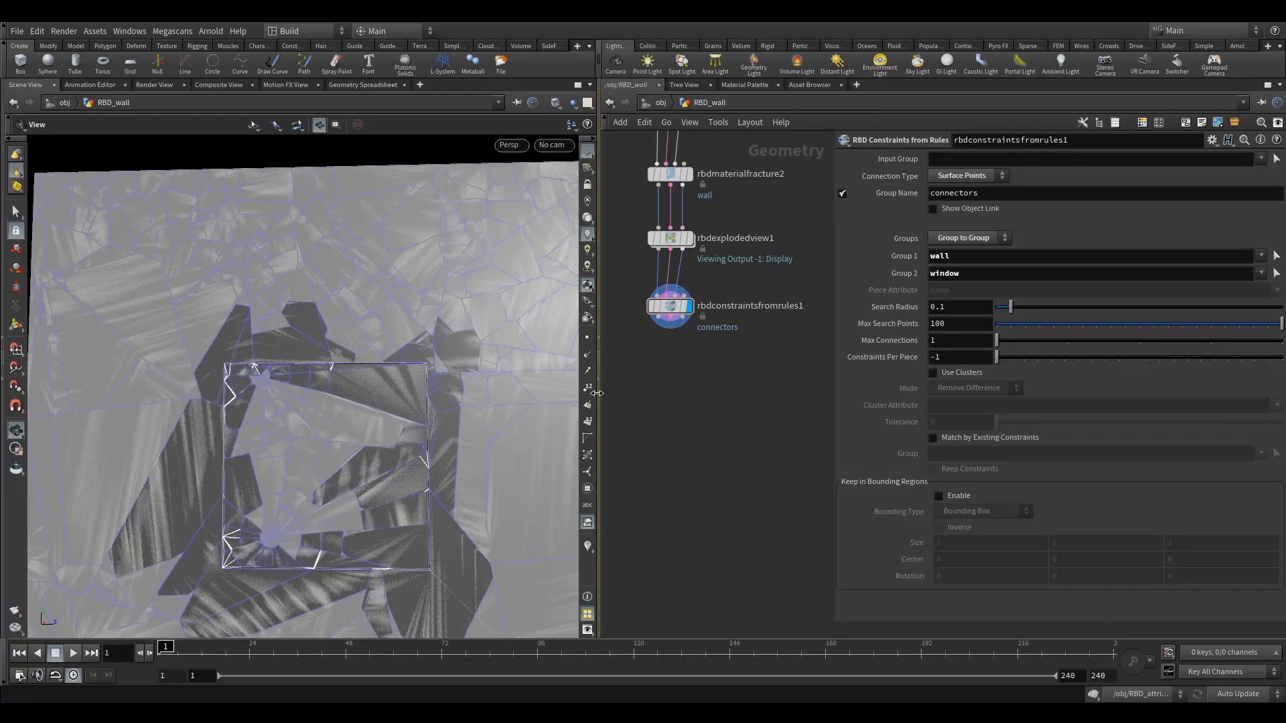
Add an RBD Convert Constraints node below the RBD Constraints from Rules node.
key("Tab")
type("rbd")
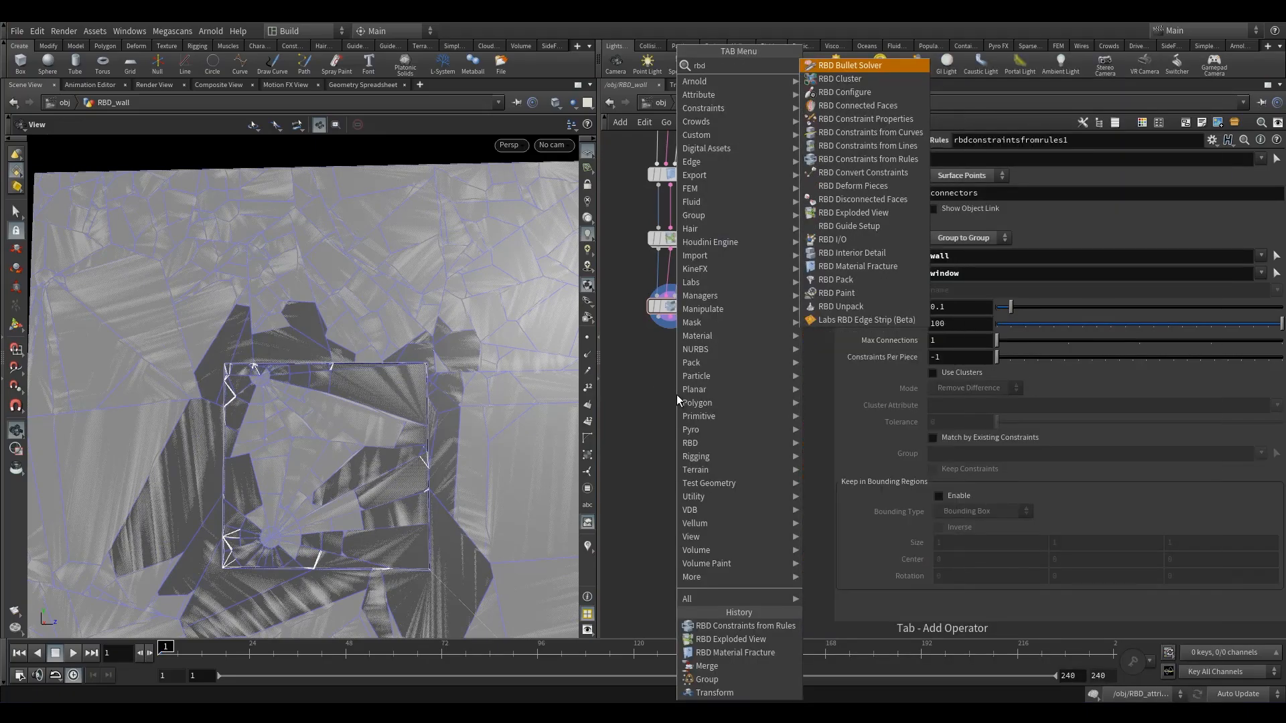
type("co")
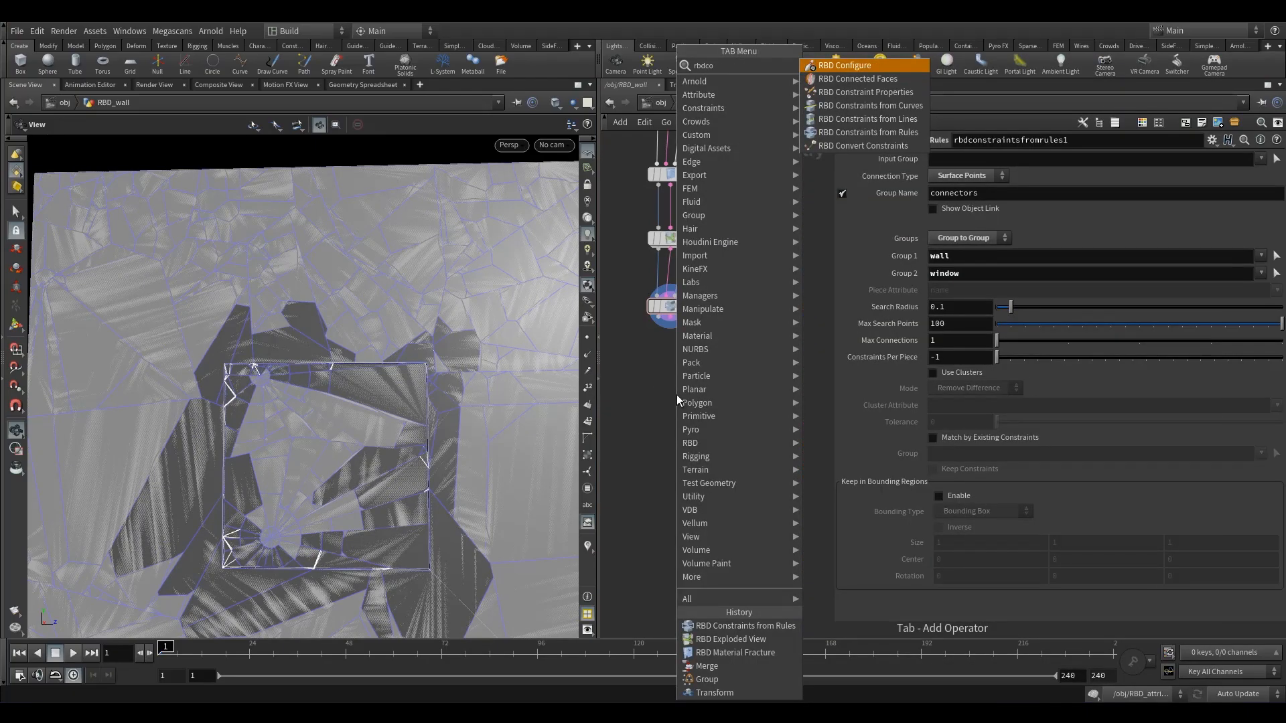
type("nv")
key("Return")
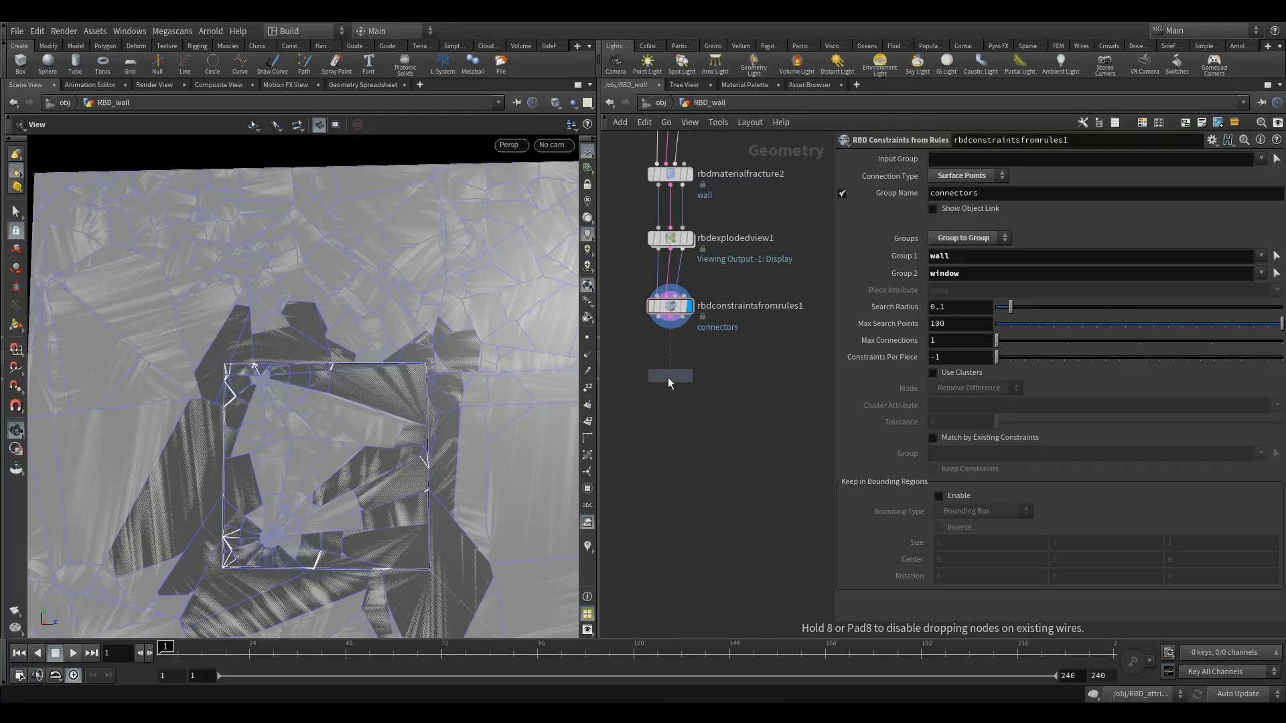
left_click(668, 395)
Connect the rules node's geometry, constraint and proxy outputs to the matching RBD Convert Constraints inputs and display the convert node.
left_click_drag(659, 317, 672, 389)
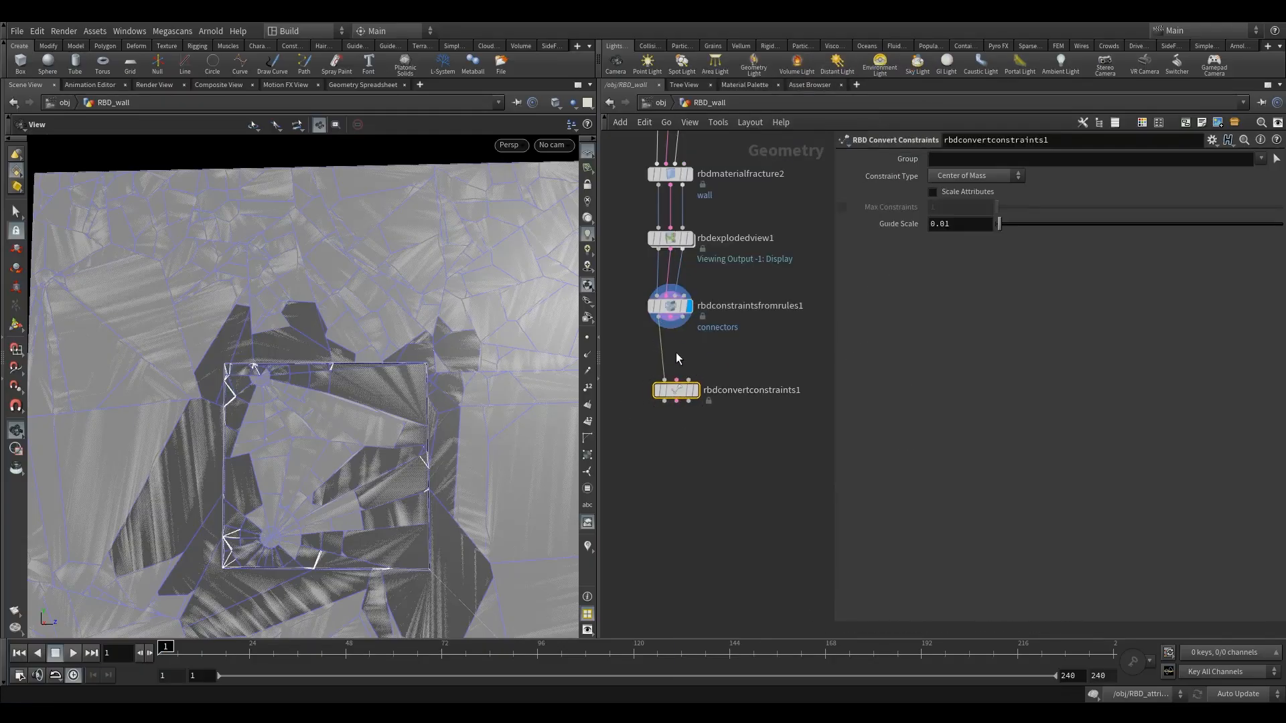
left_click_drag(675, 322, 678, 383)
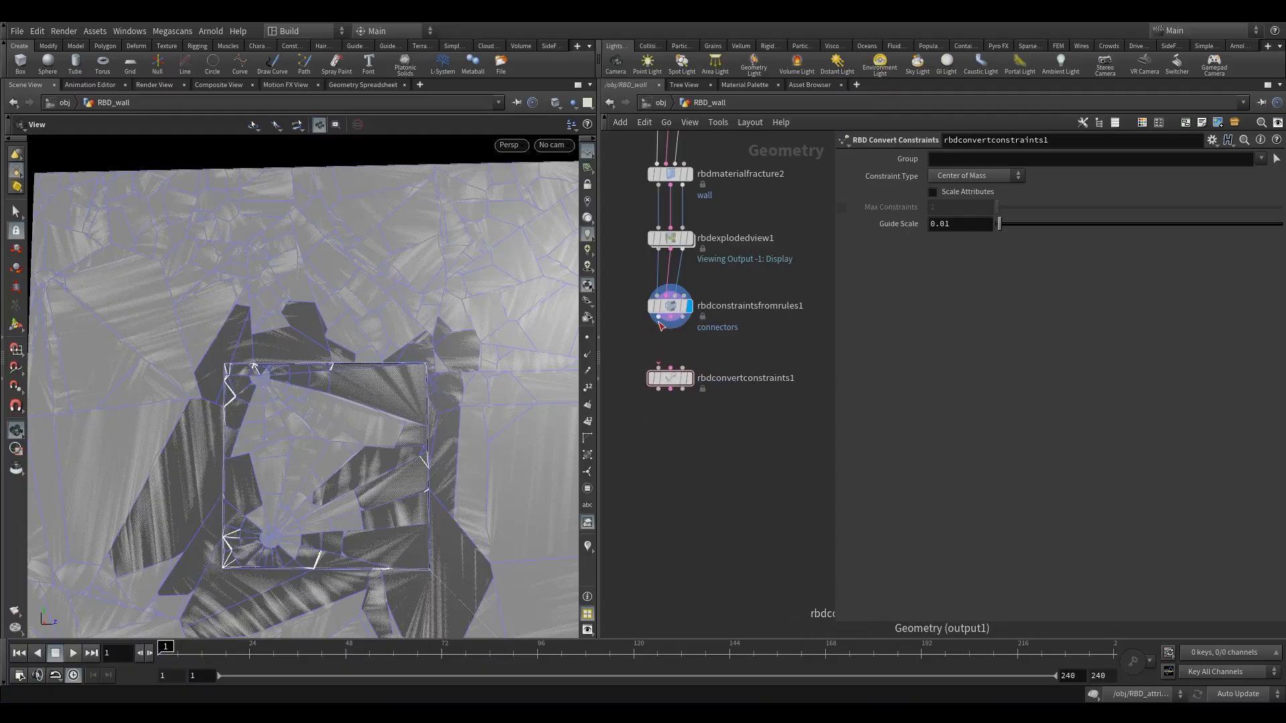
left_click(661, 326)
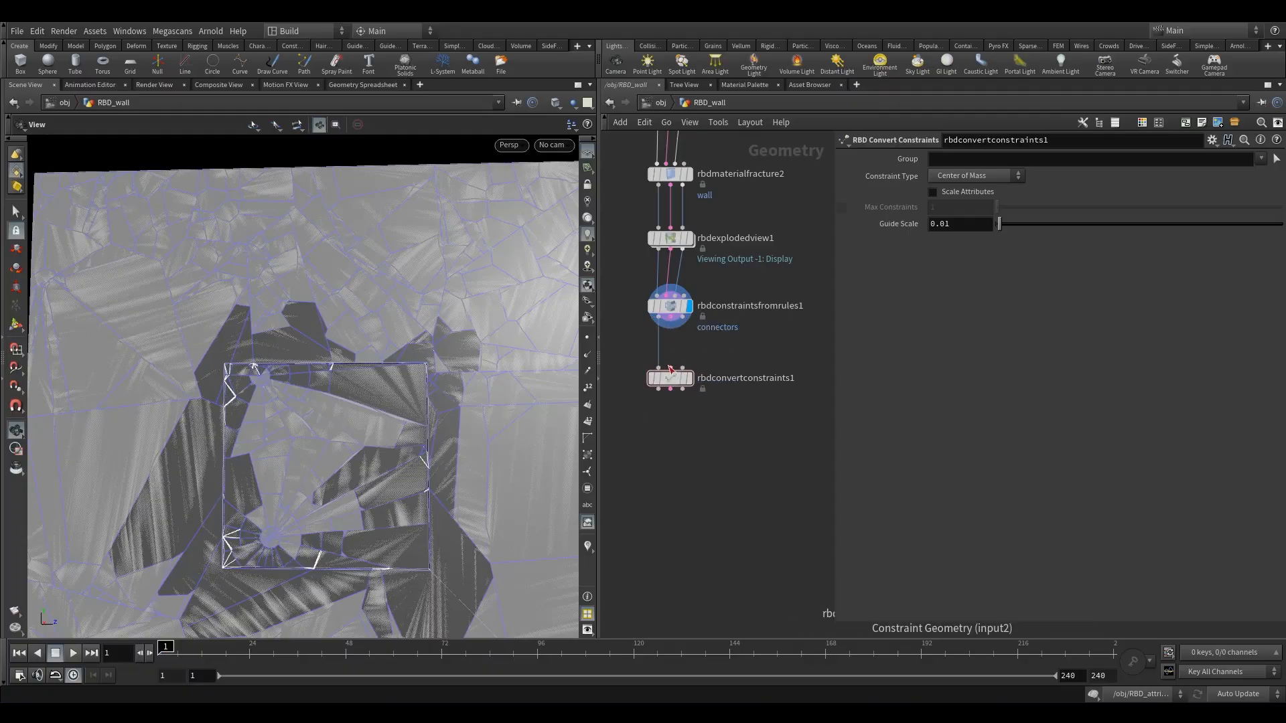
left_click(680, 337)
left_click(672, 321)
left_click(666, 362)
left_click(660, 319)
left_click(664, 367)
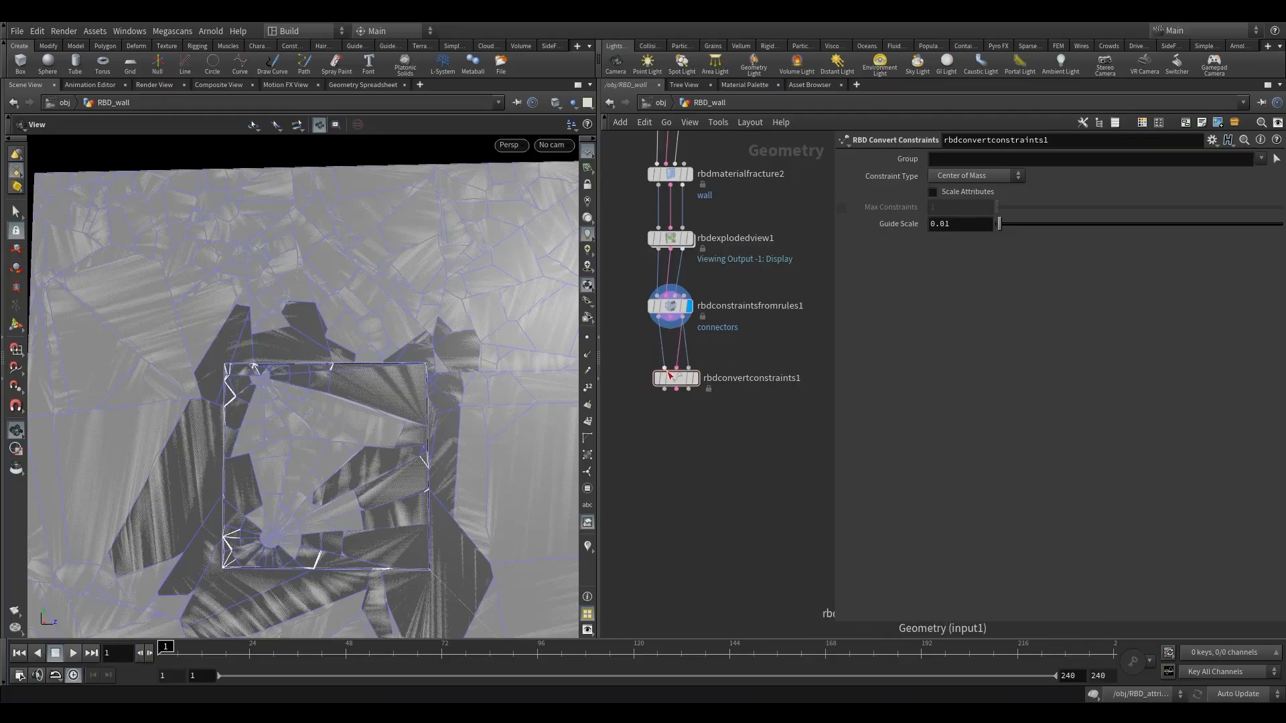
left_click_drag(673, 379, 667, 381)
left_click(669, 318)
left_click(668, 363)
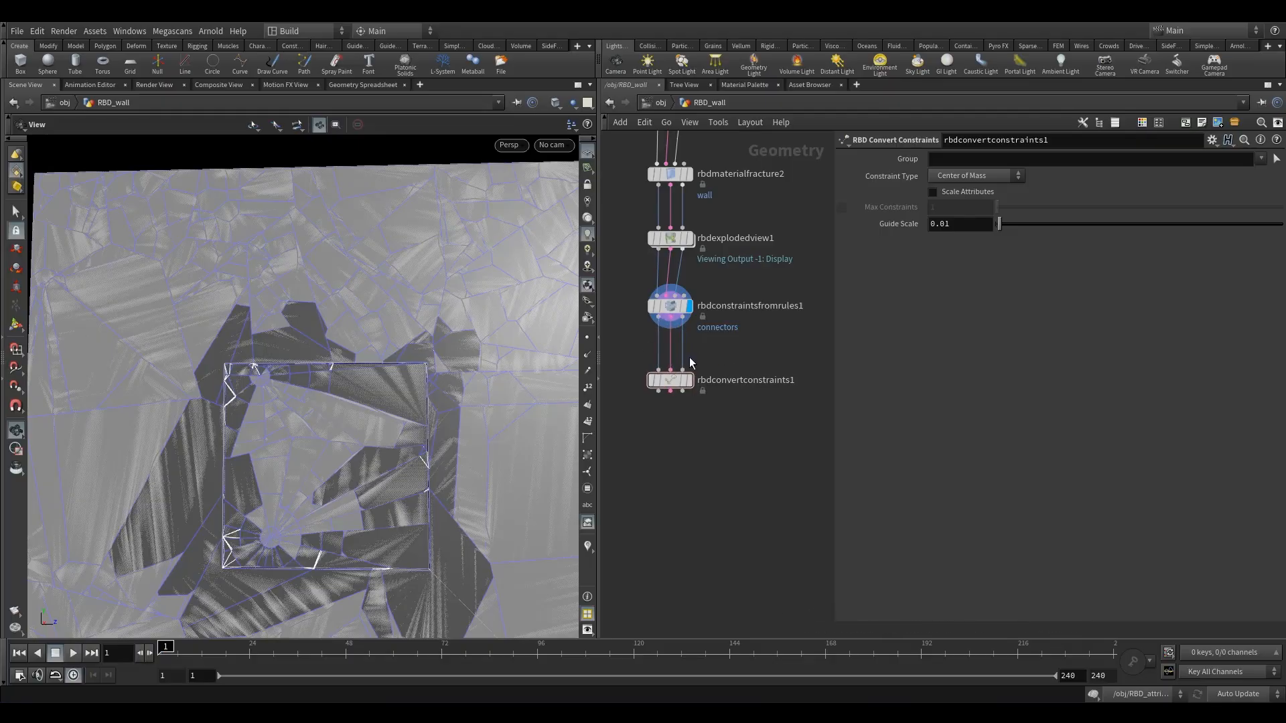
left_click(699, 355)
left_click(667, 381)
left_click_drag(662, 392, 662, 377)
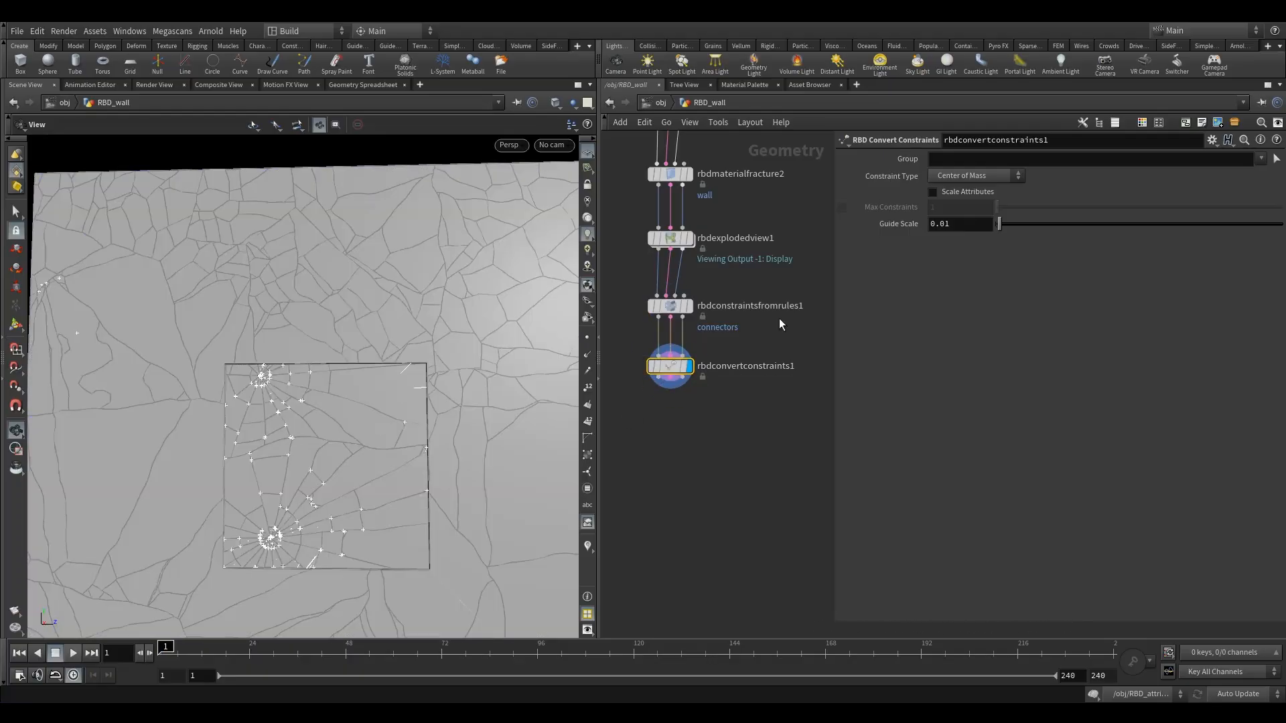
Limit the constraint conversion to the wall group and set its Constraint Type to Surface Points.
left_click(1261, 159)
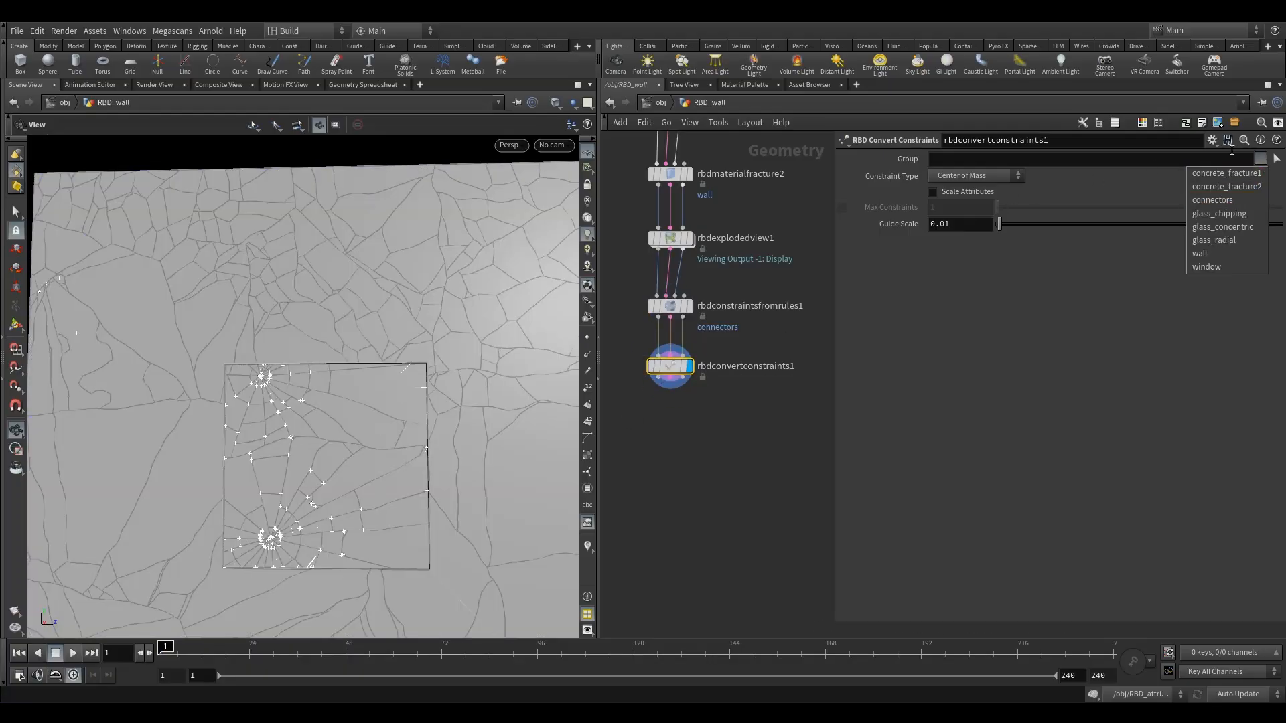
left_click(1212, 253)
left_click(967, 174)
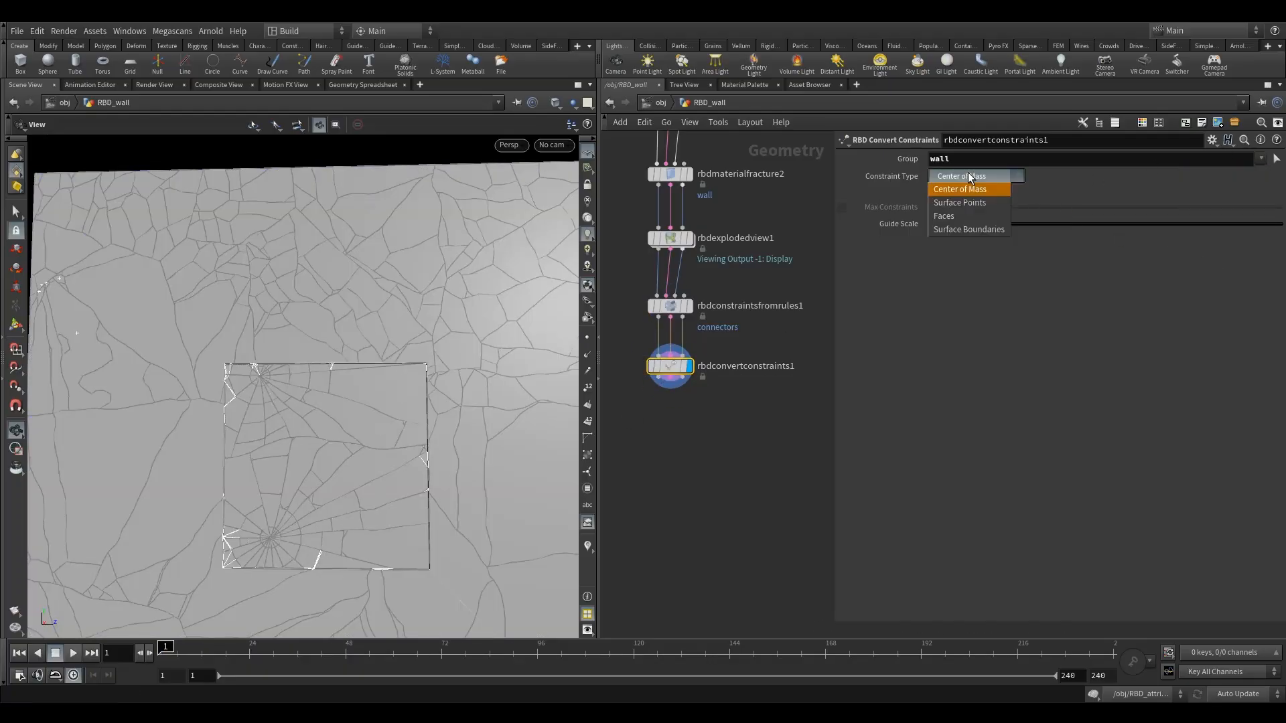
left_click(982, 202)
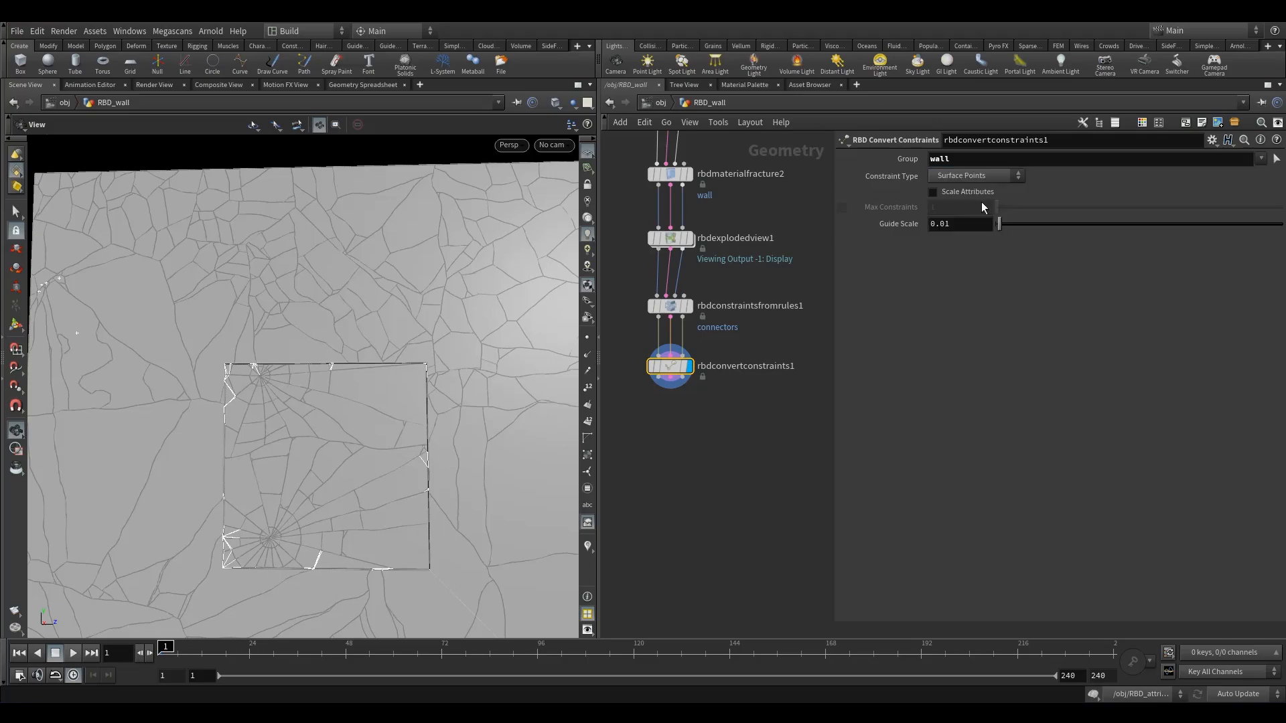
Try Faces as the Constraint Type for the wall conversion and return it to Surface Points.
scroll(369, 195, "up", 3)
scroll(369, 194, "up", 5)
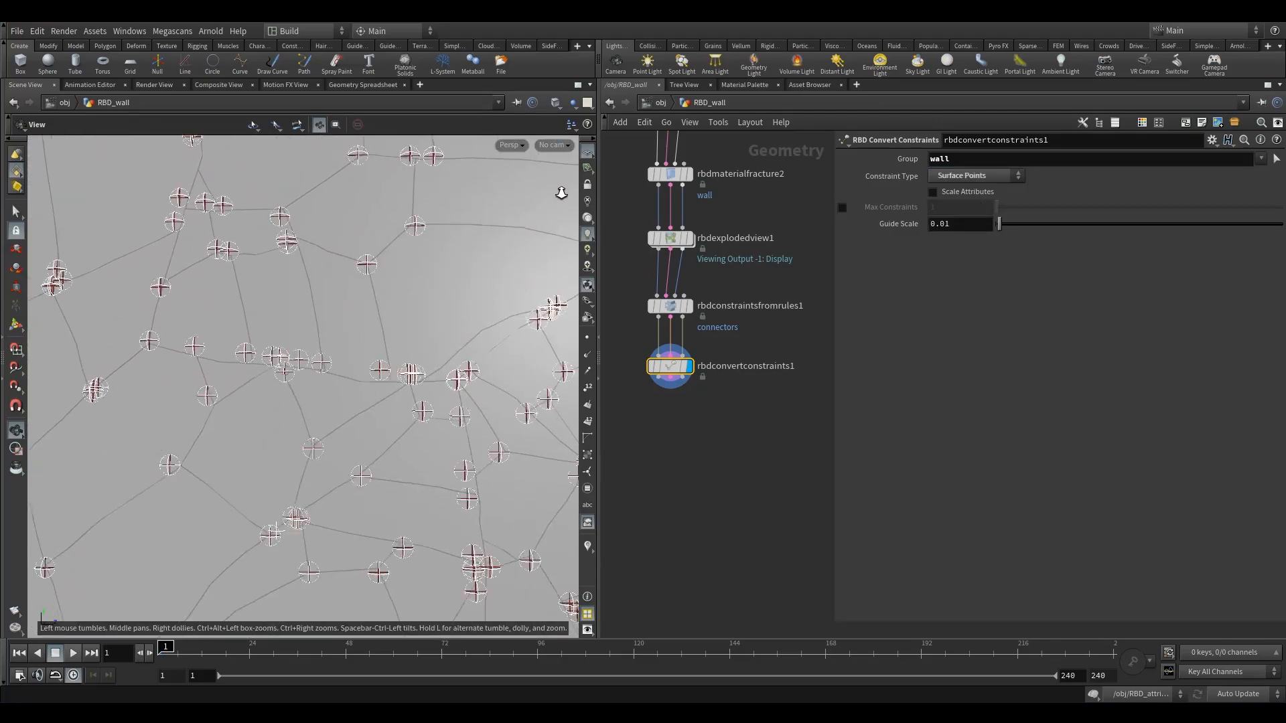
left_click(962, 176)
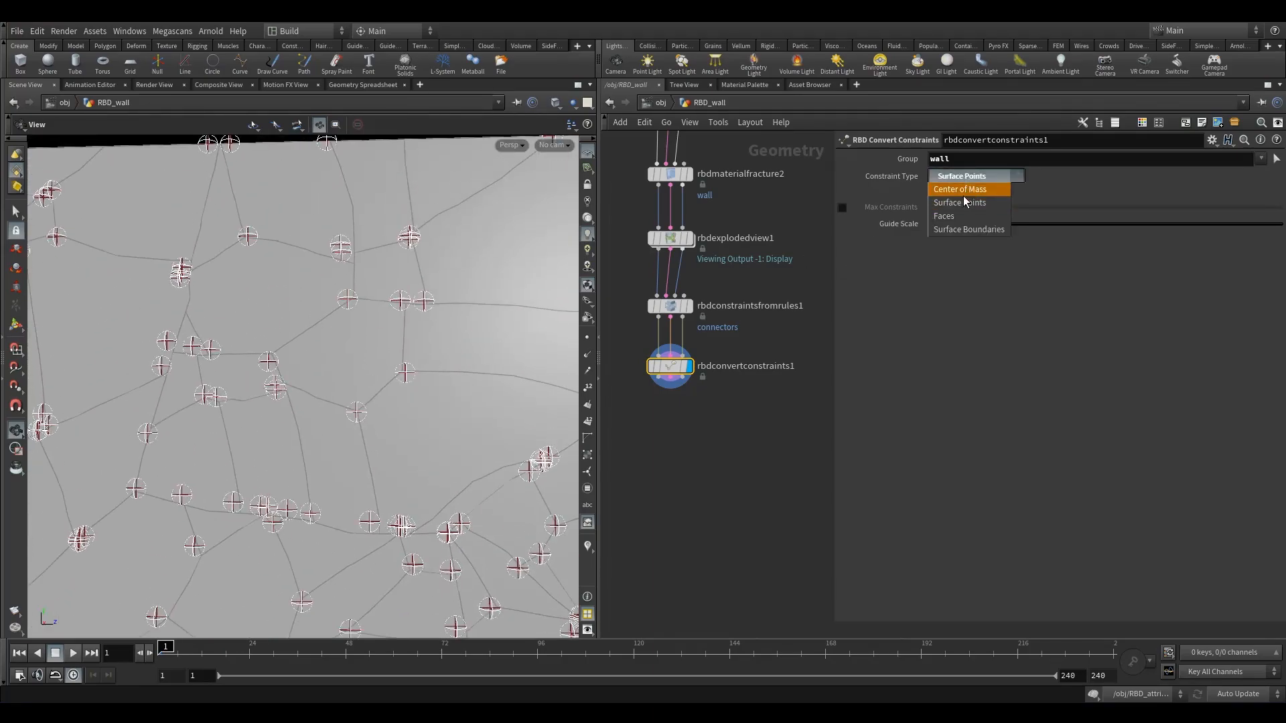
left_click(951, 215)
right_click_drag(338, 264, 395, 283)
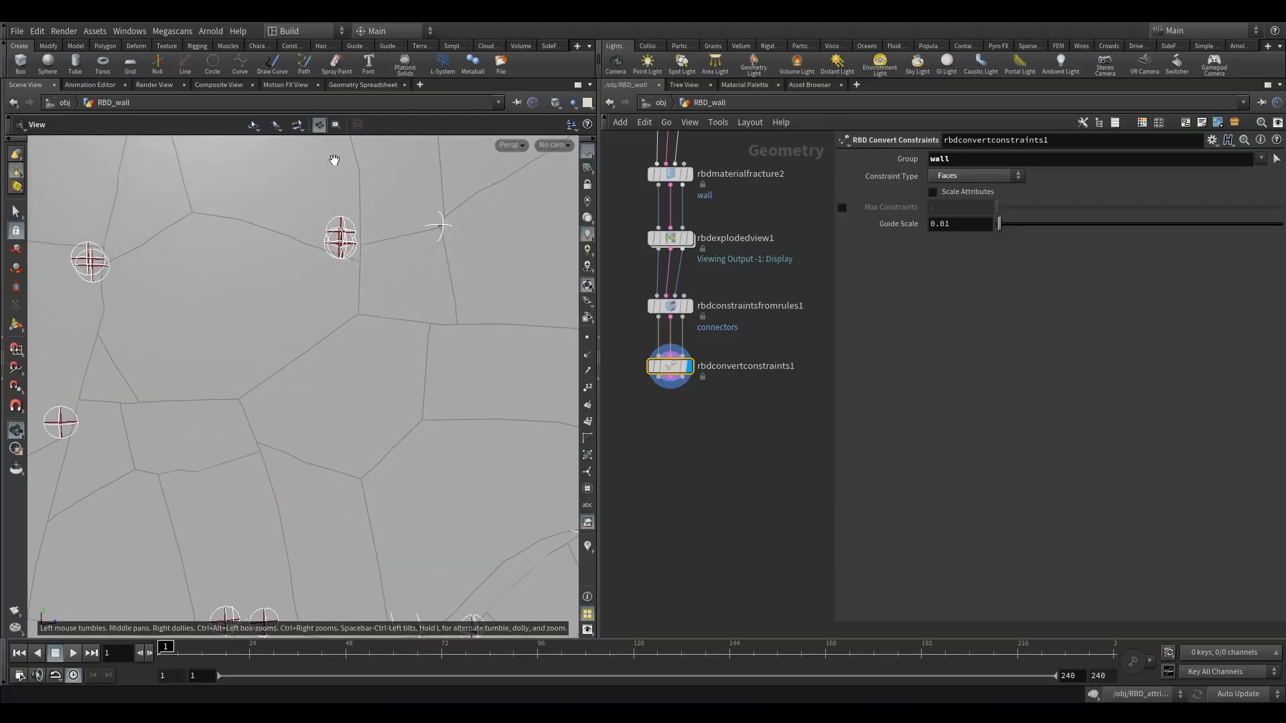
left_click(968, 176)
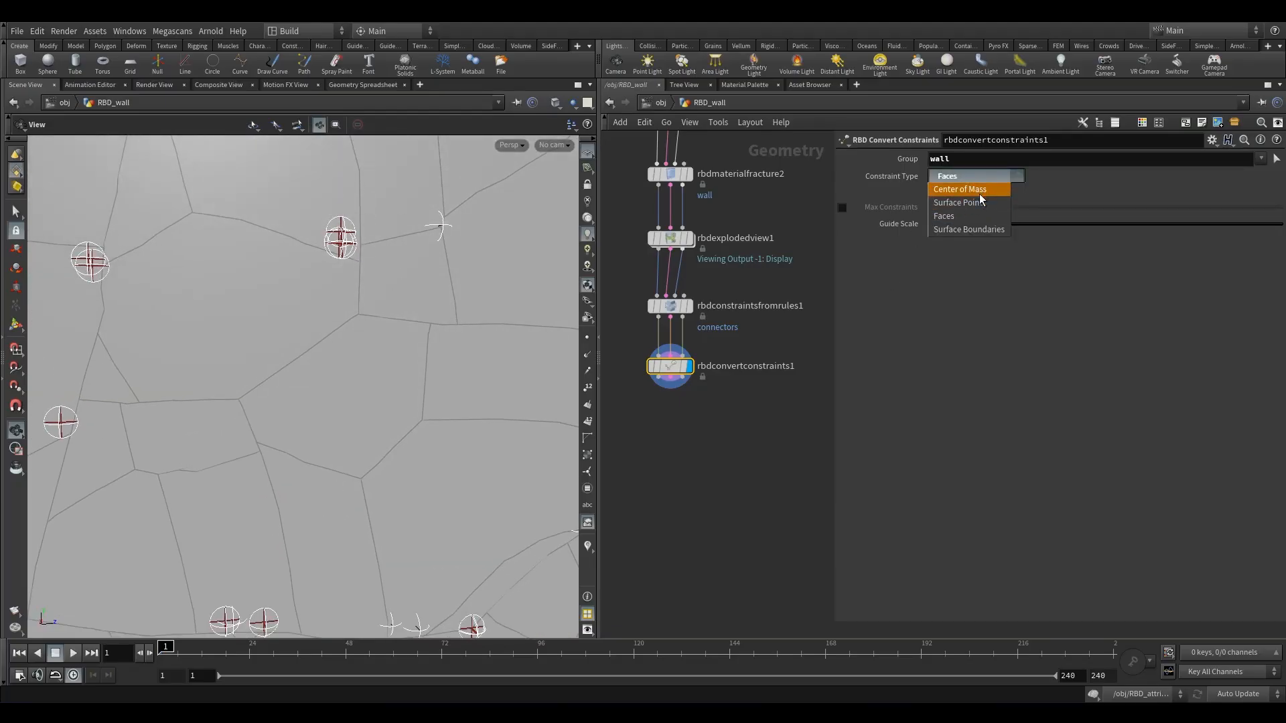
left_click(975, 202)
right_click_drag(519, 356, 399, 413)
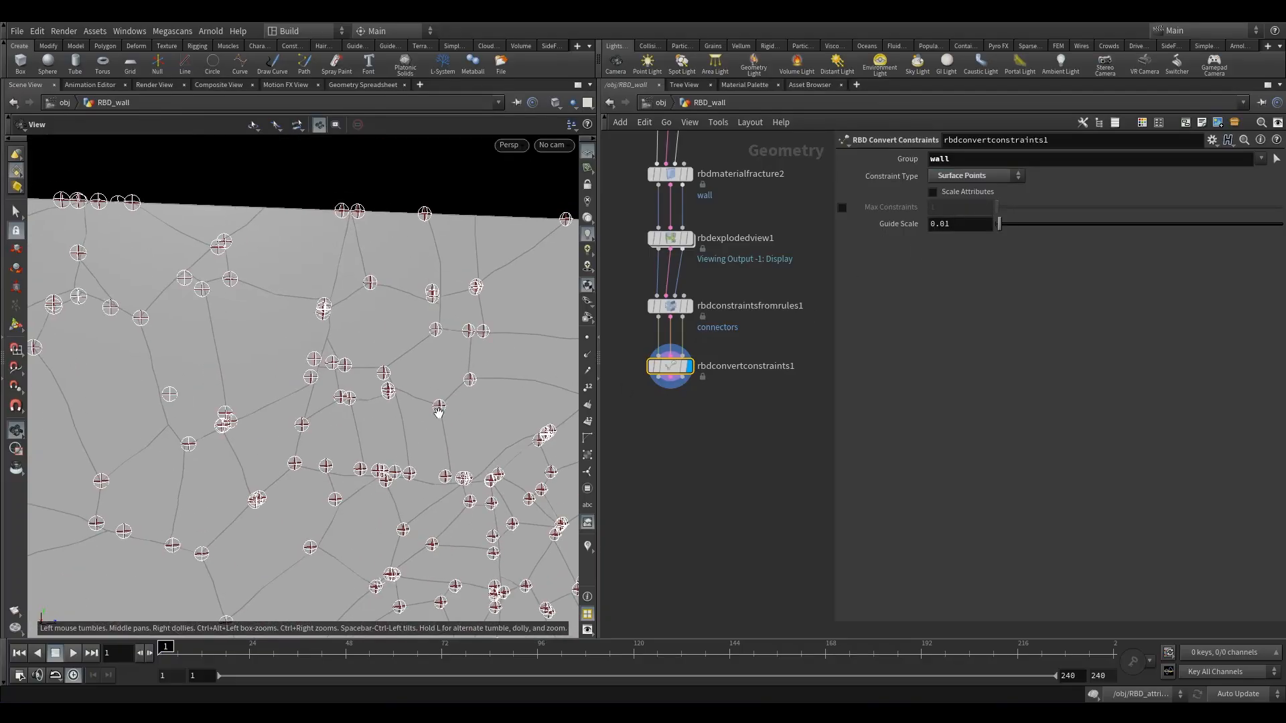
Add an RBD Constraint Properties node below the RBD Convert Constraints node, wired to its three outputs, and display it.
middle_click_drag(762, 459, 768, 387)
scroll(766, 390, "down", 1)
middle_click_drag(739, 429, 707, 364)
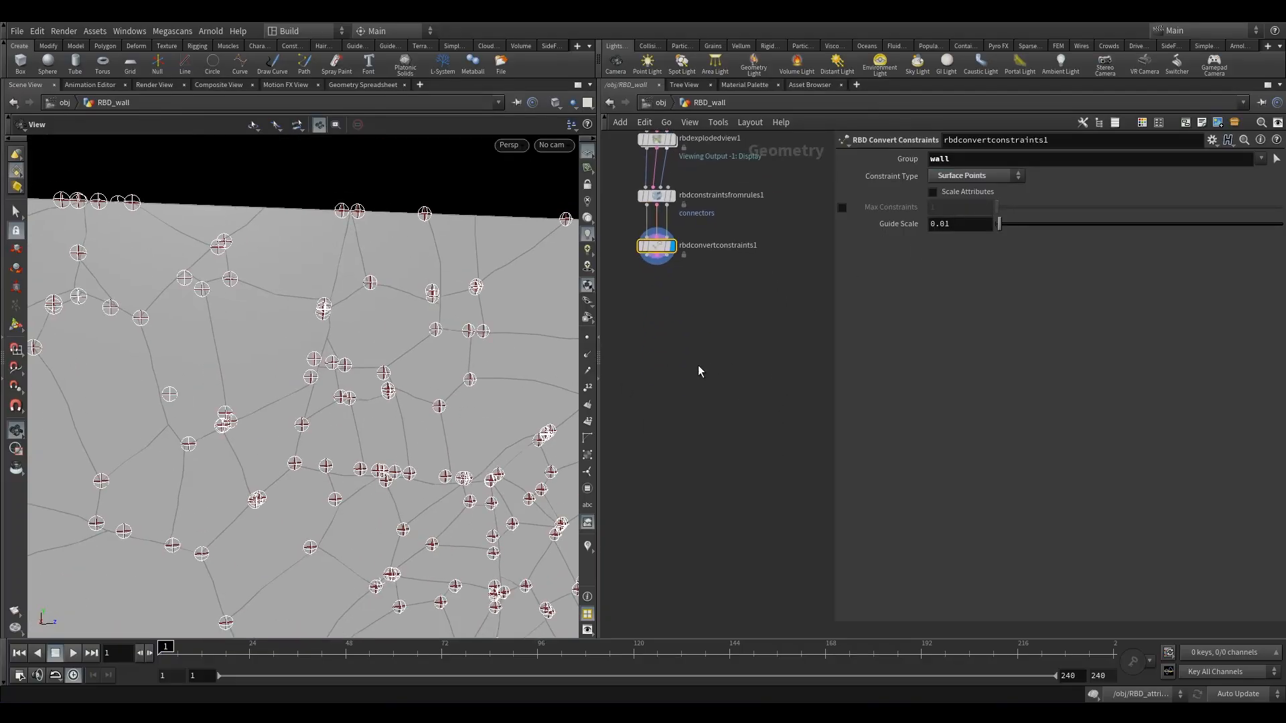
middle_click_drag(668, 314, 762, 399)
scroll(770, 395, "up", 1)
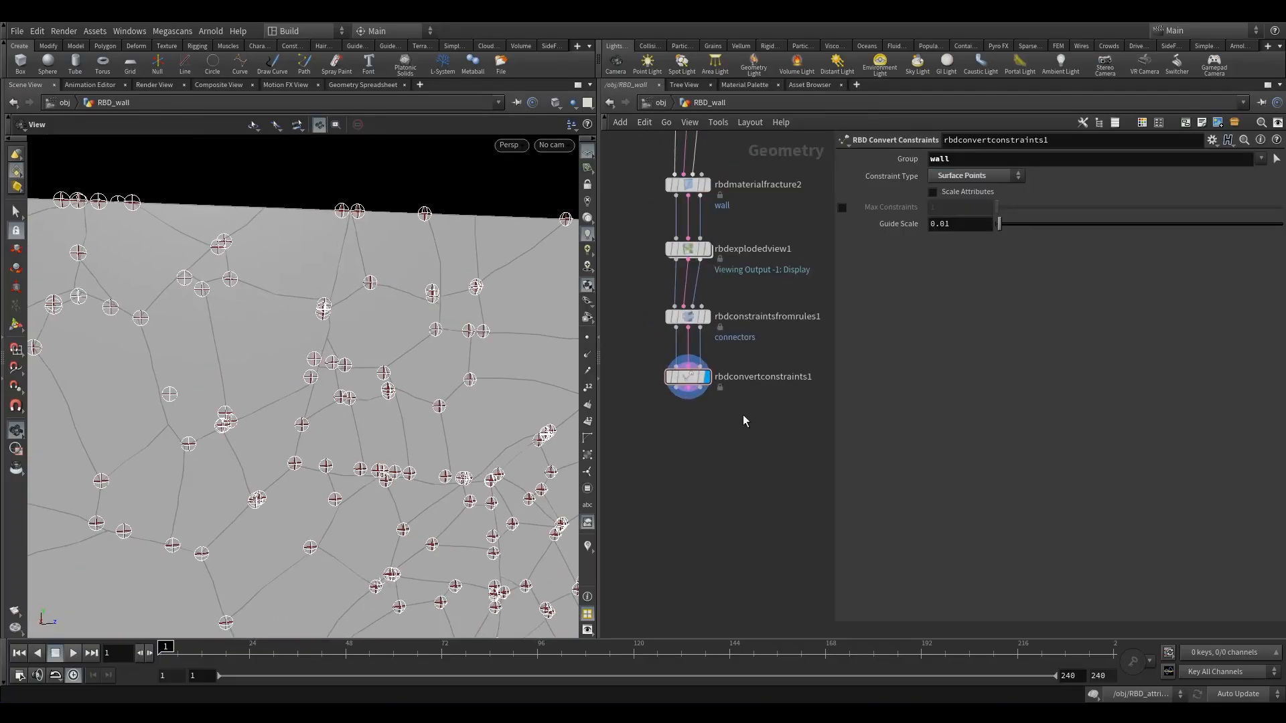
middle_click_drag(702, 472, 667, 460)
key("Tab")
type("rbd")
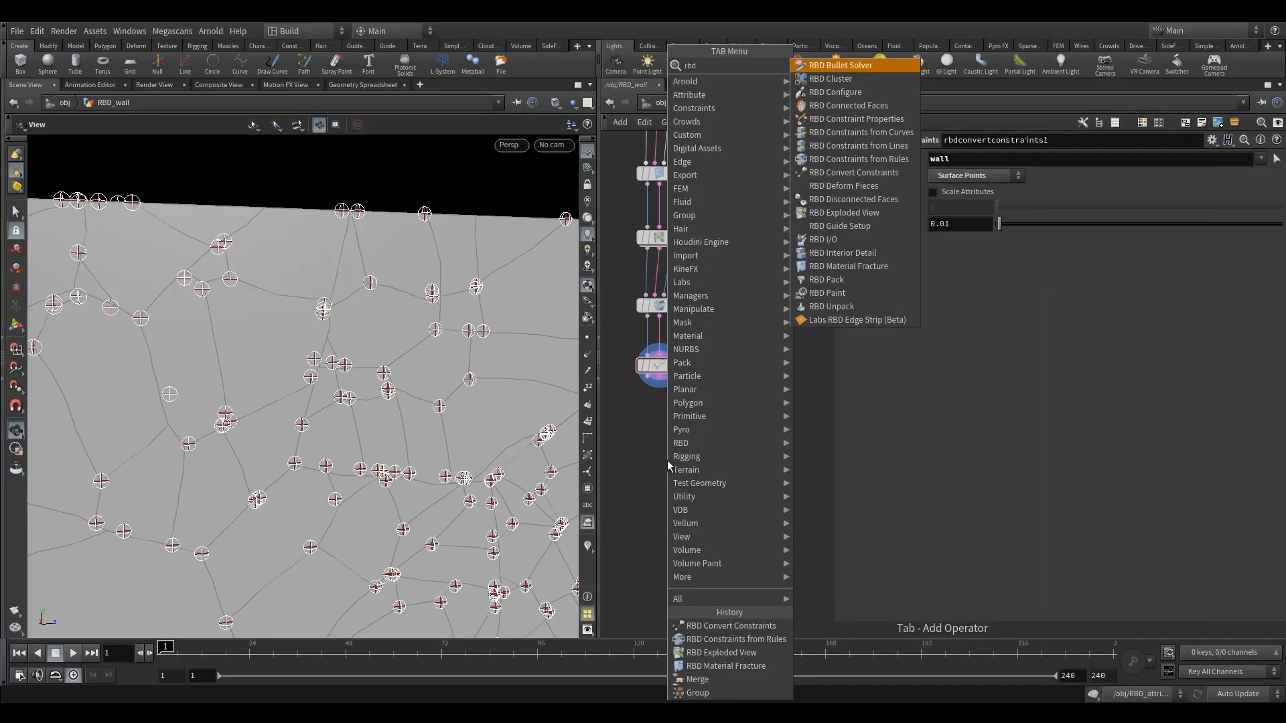
type("c")
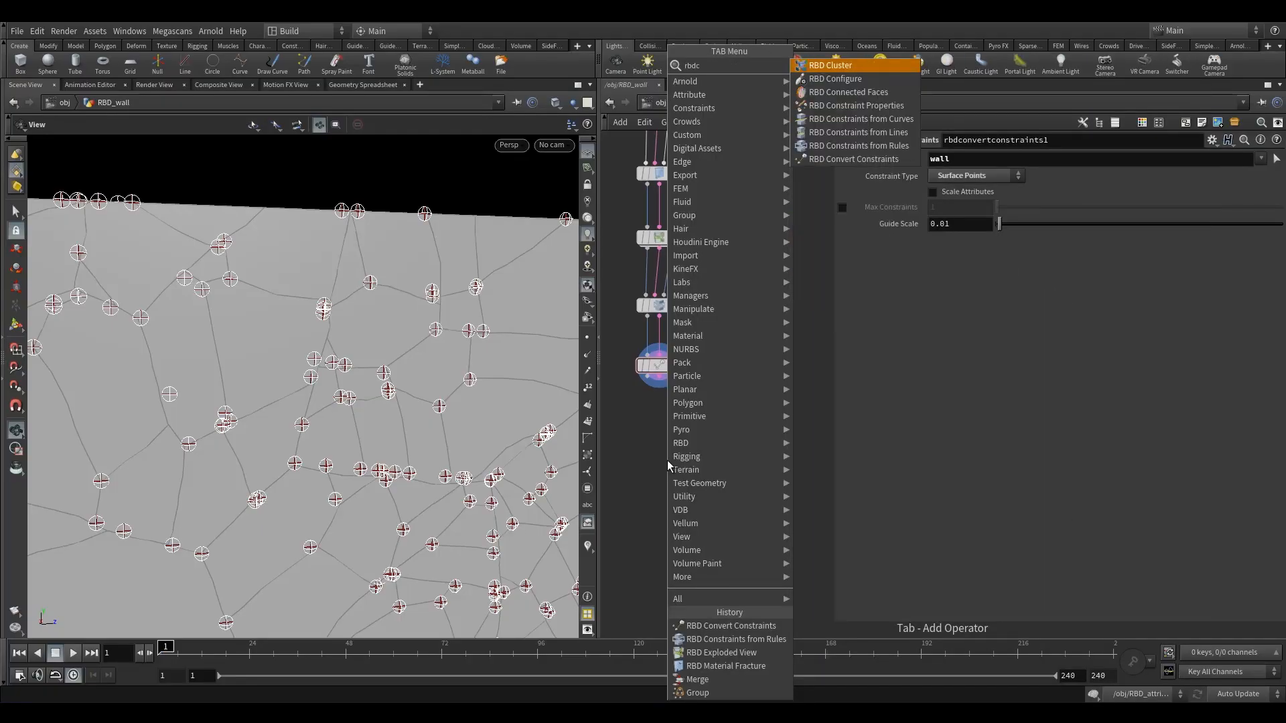
type("on")
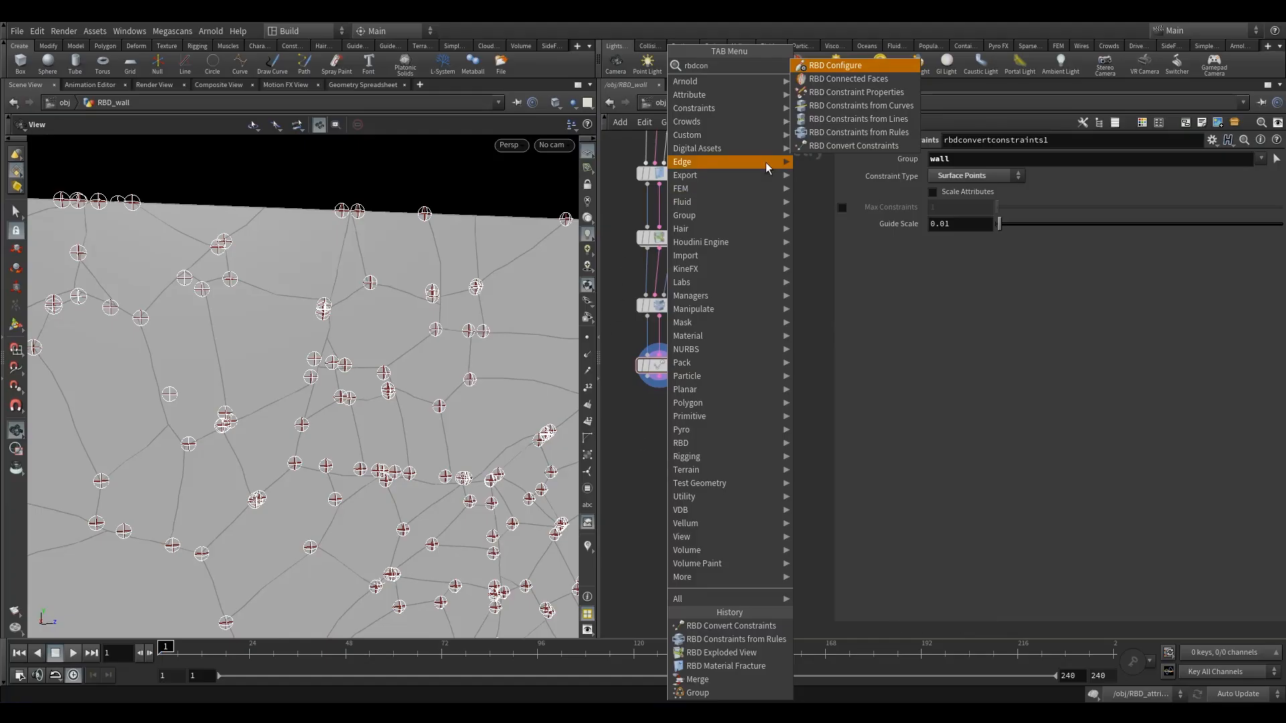
left_click(849, 92)
left_click(659, 407)
left_click_drag(659, 407, 659, 436)
middle_click_drag(717, 402, 743, 327)
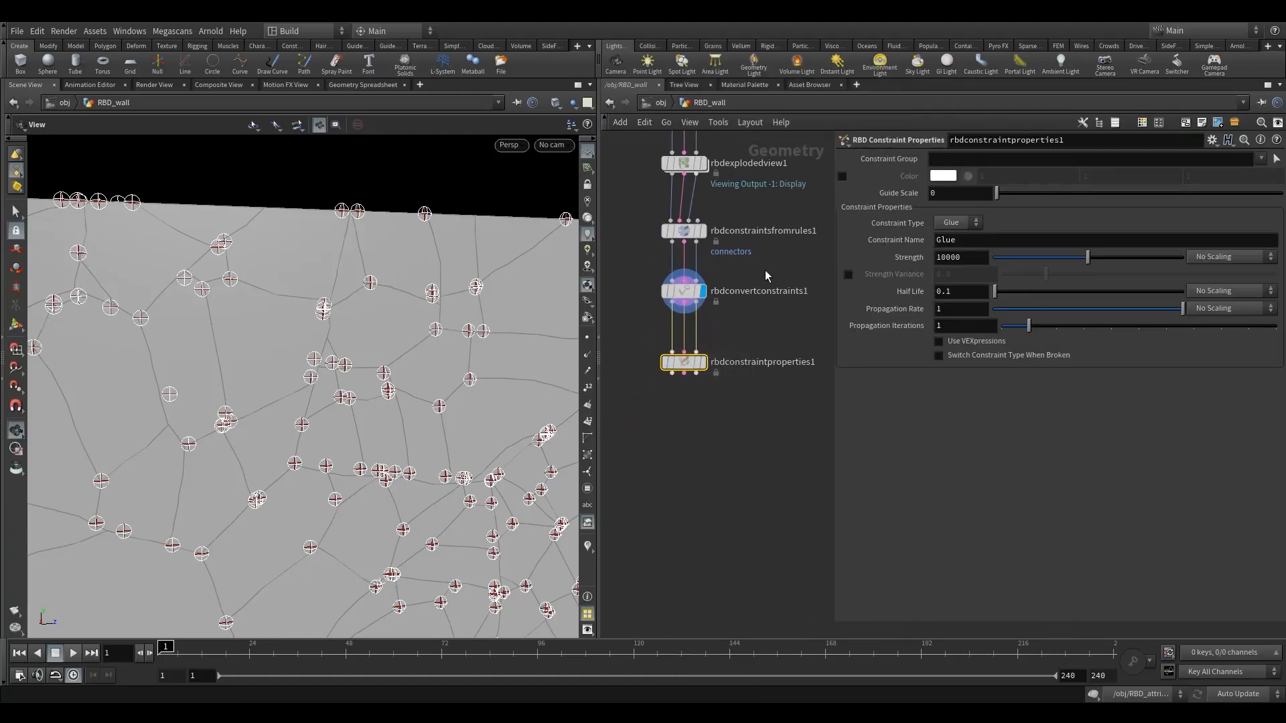
left_click(703, 362)
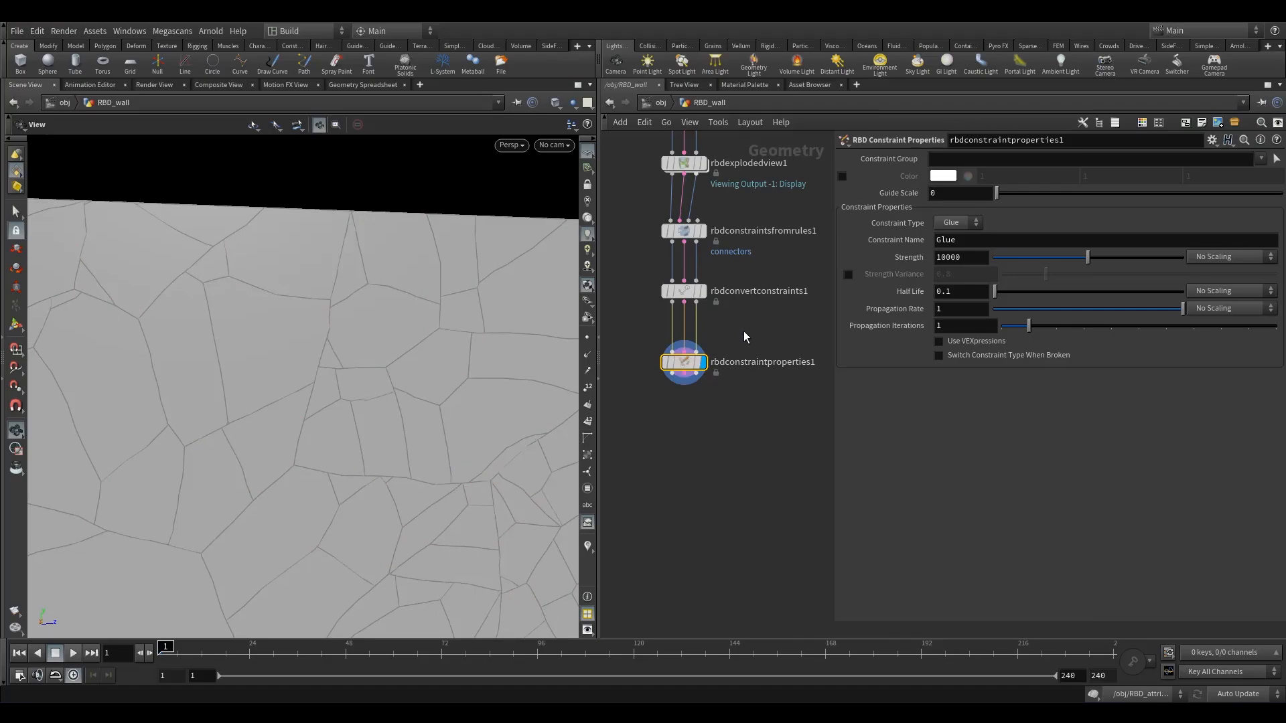
Limit the new constraint properties node to the connectors and wall constraint groups.
left_click(1261, 159)
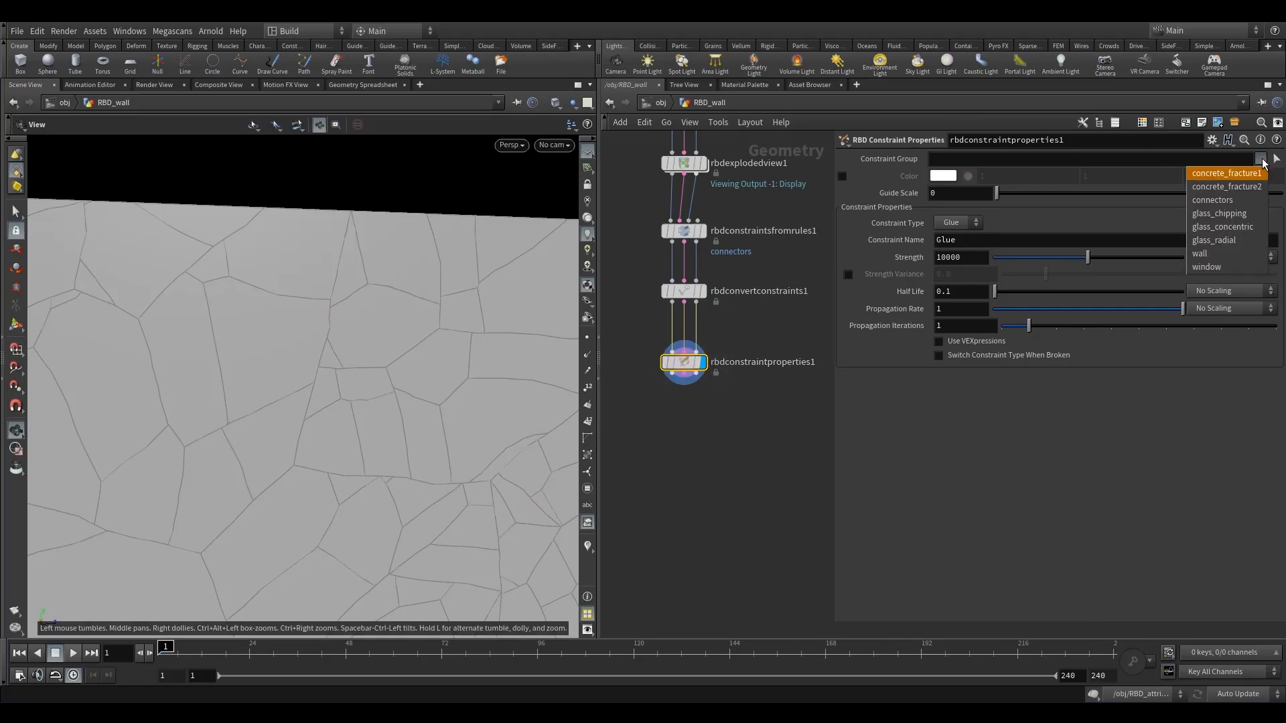
left_click(1223, 200)
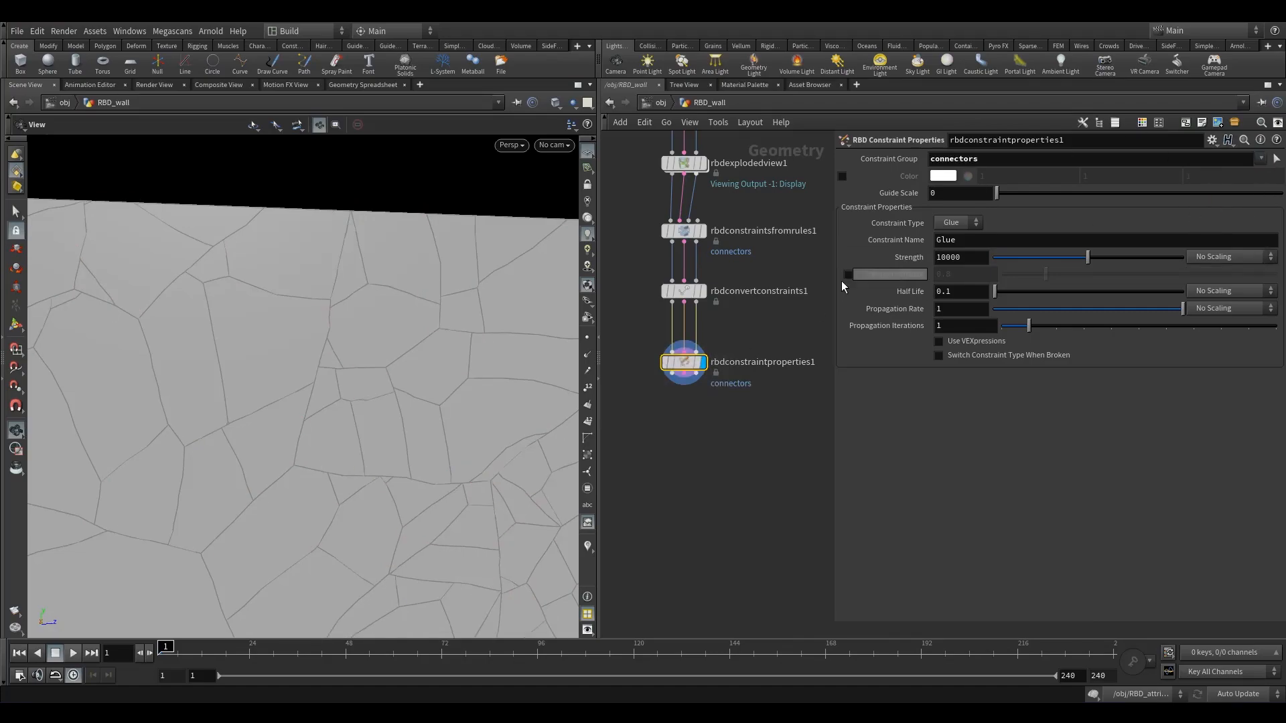
left_click(1260, 158)
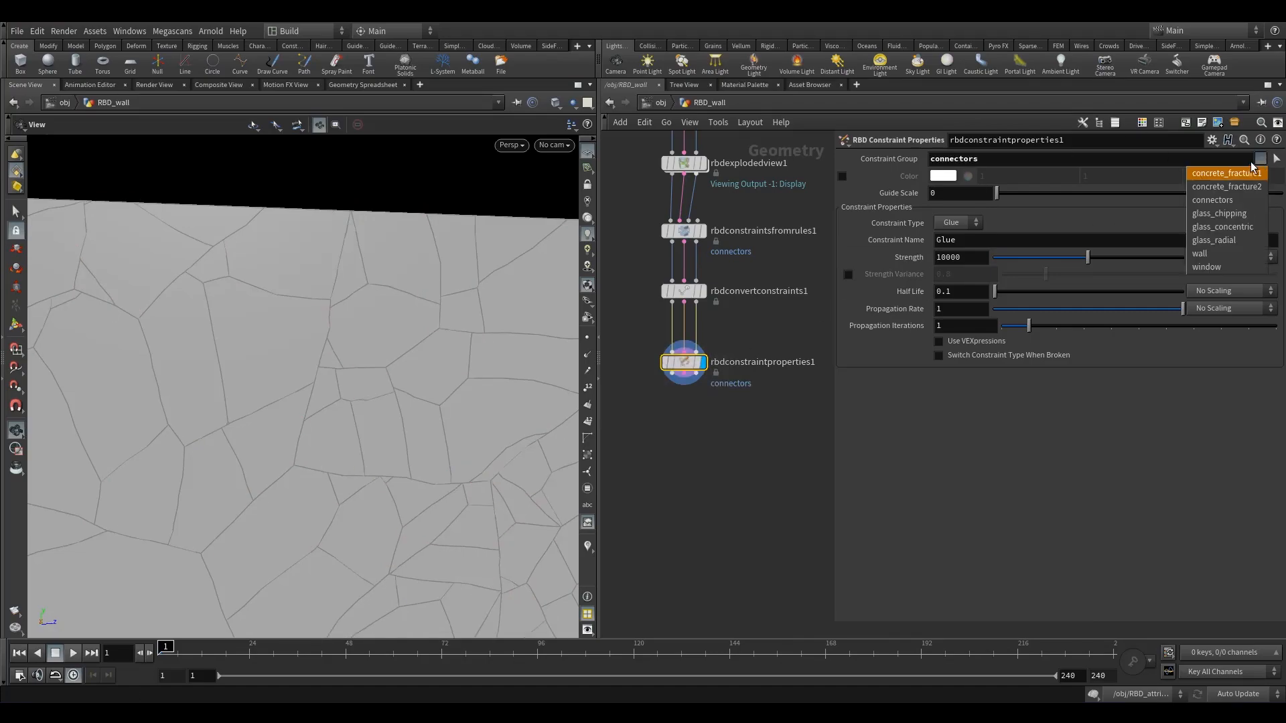
left_click(1217, 255)
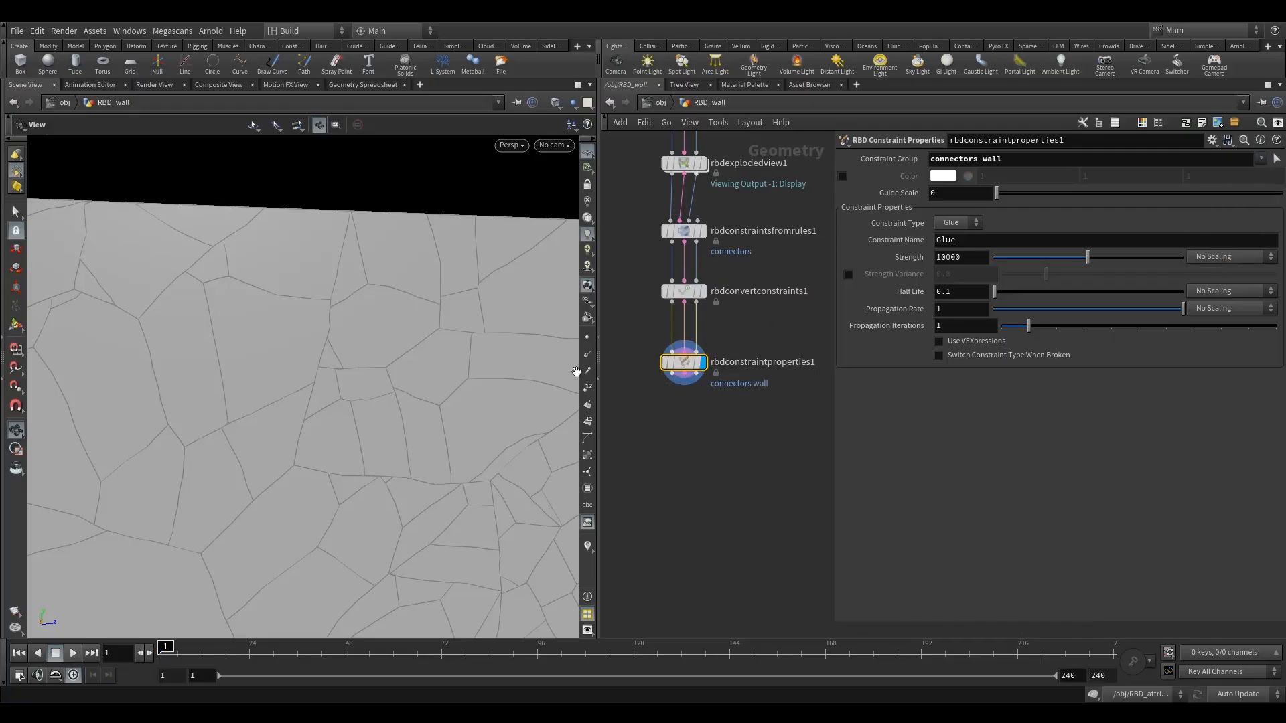
Enable the color for the connectors and wall constraints and set it to green (0, 1, 0).
scroll(338, 427, "down", 3)
middle_click_drag(339, 427, 332, 267)
scroll(333, 267, "down", 4)
left_click_drag(327, 406, 370, 272)
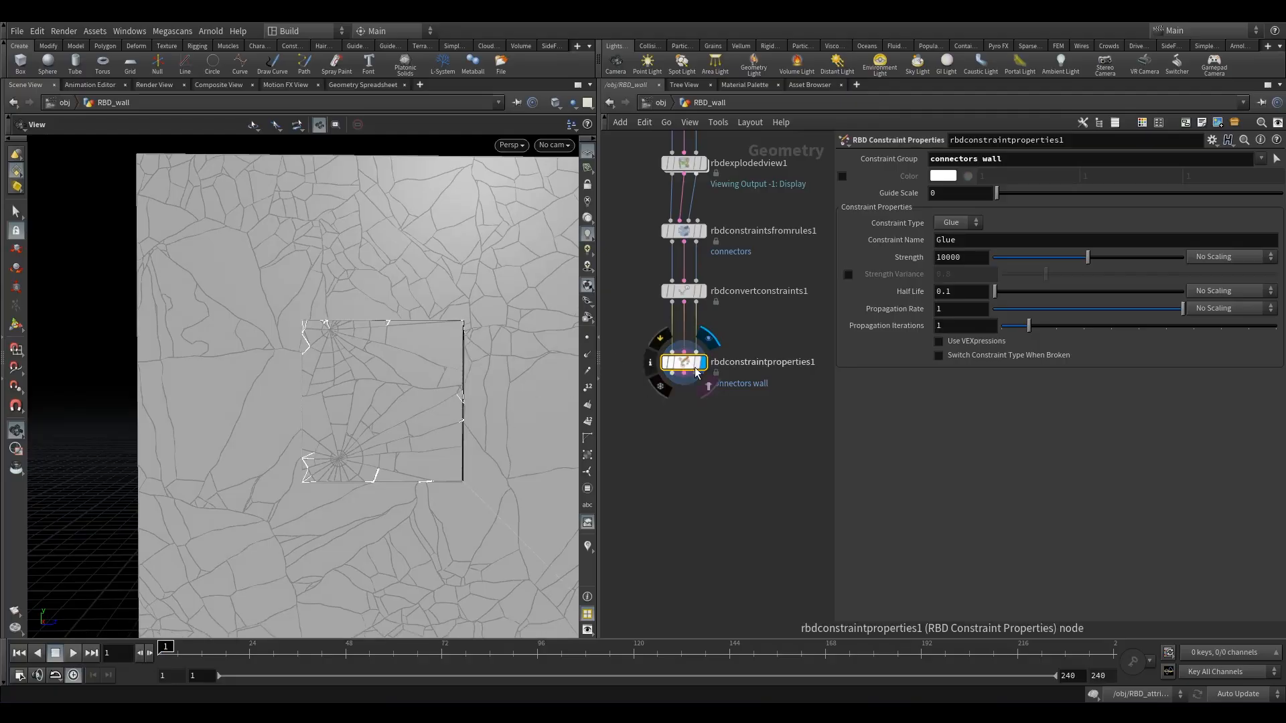
left_click(861, 179)
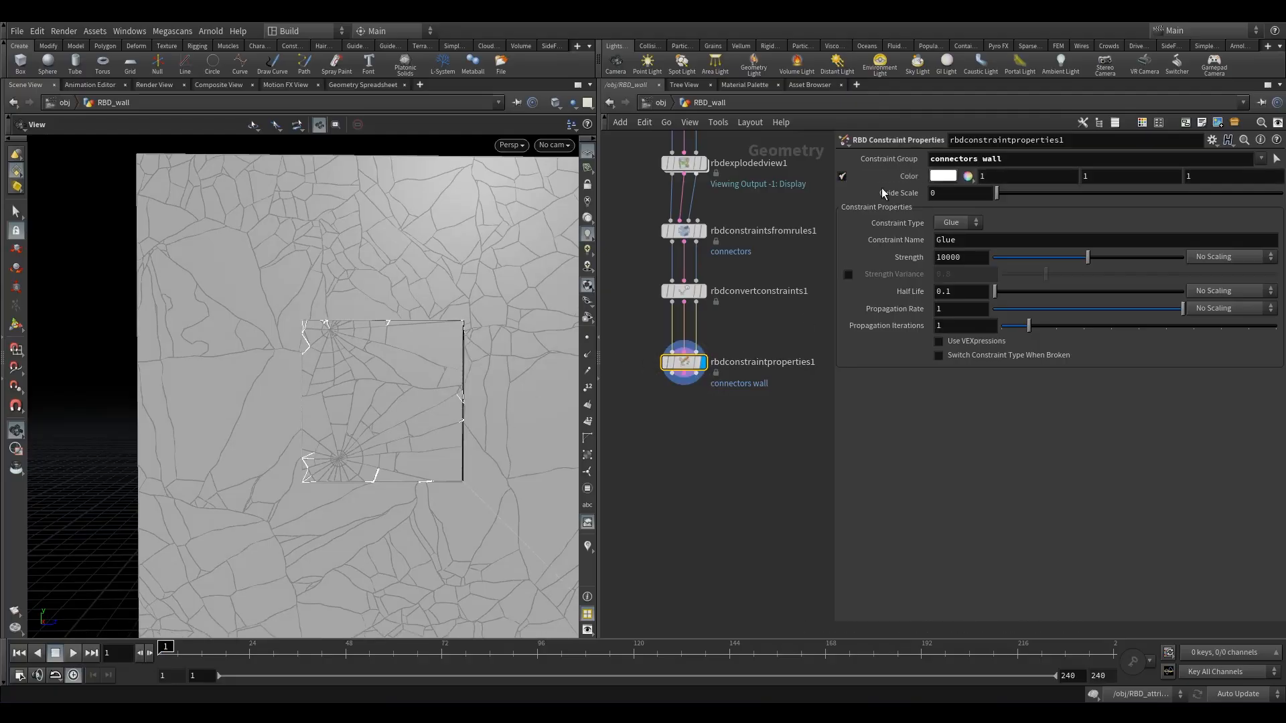
left_click(943, 176)
left_click(998, 95)
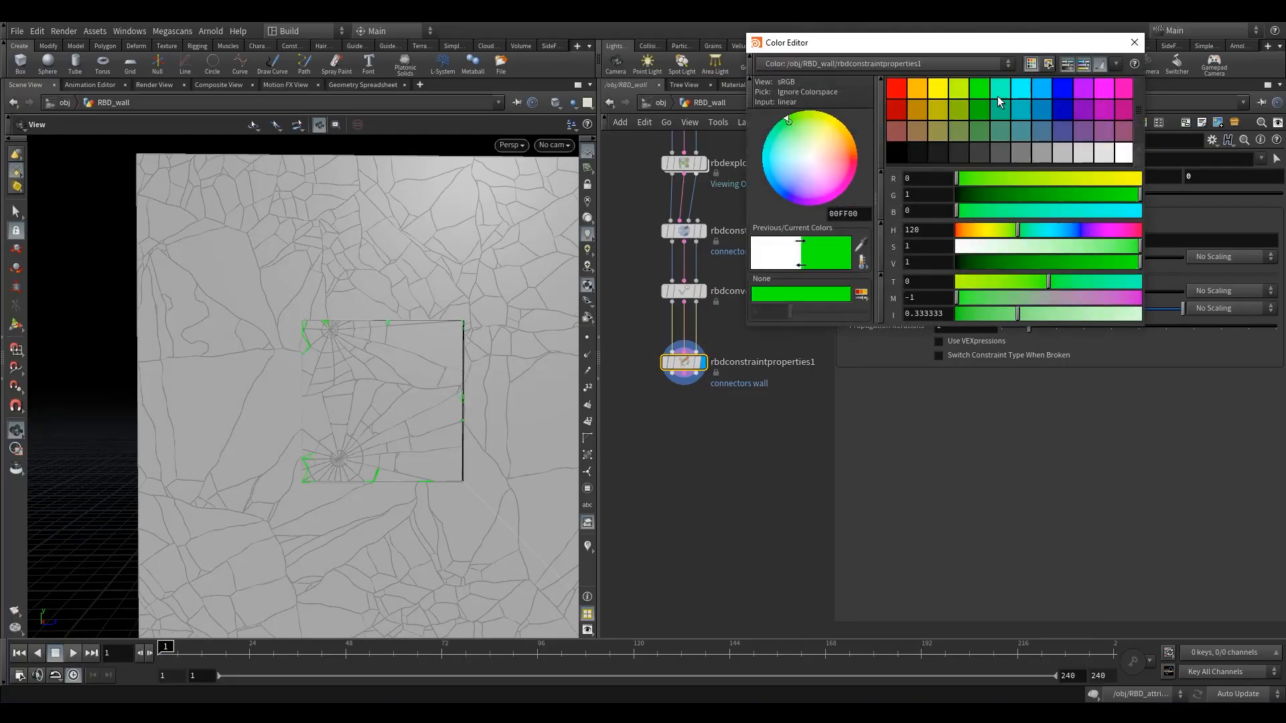
left_click(1136, 42)
Duplicate the RBD Constraint Properties node and place the copy directly below it, wired in and displayed.
left_click_drag(672, 346, 690, 415)
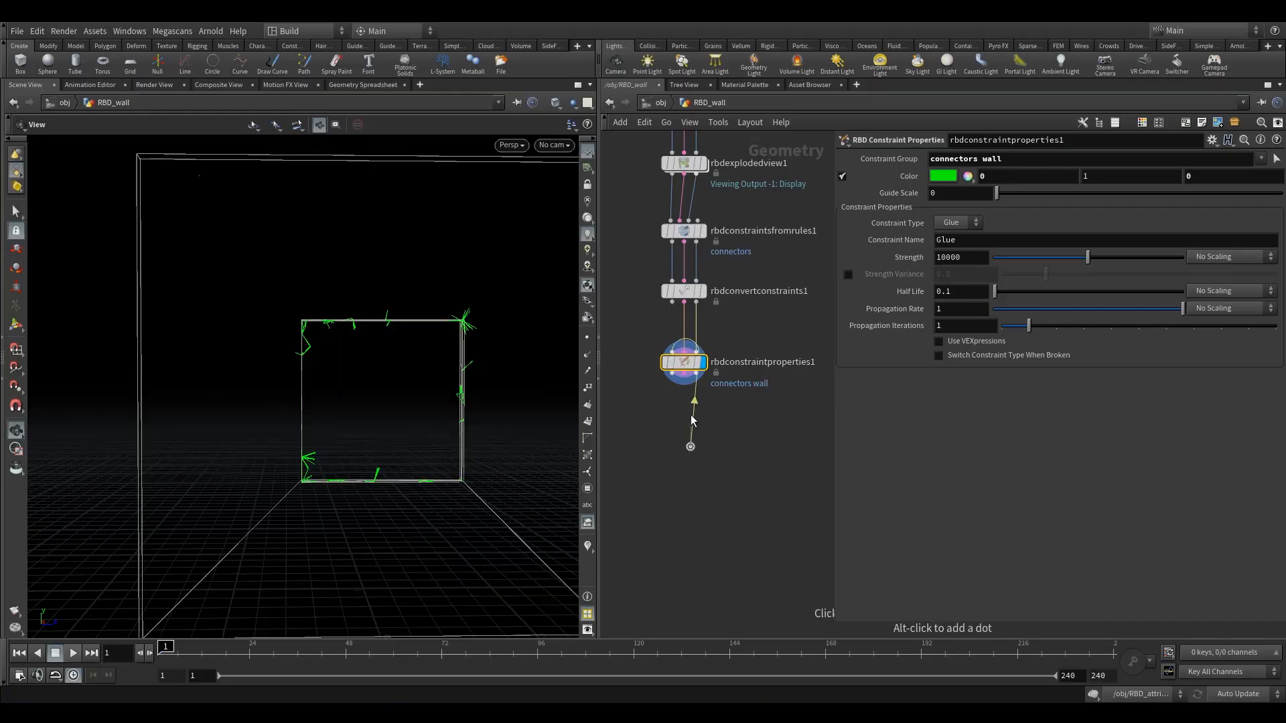
key("ctrl+z")
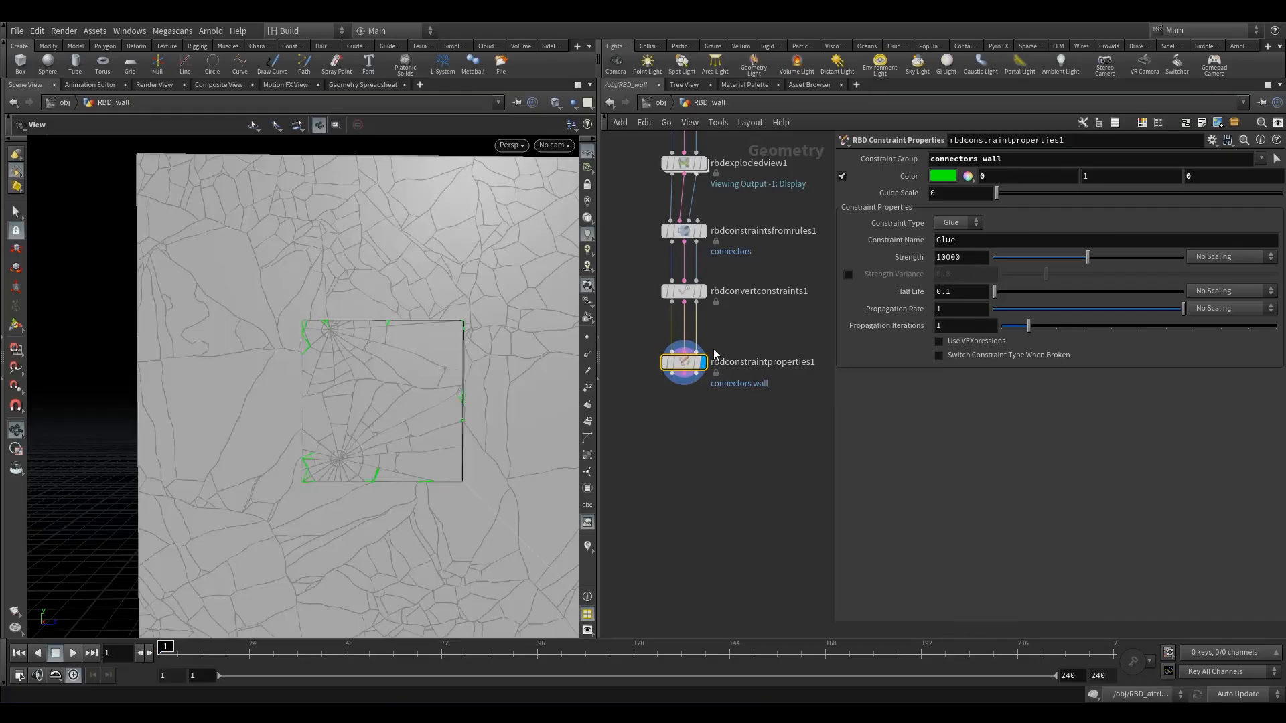
left_click_drag(683, 363, 704, 444, "alt")
left_click_drag(696, 373, 687, 416)
Set the duplicated constraint properties node's color to cyan (0, 1, 1).
left_click(940, 176)
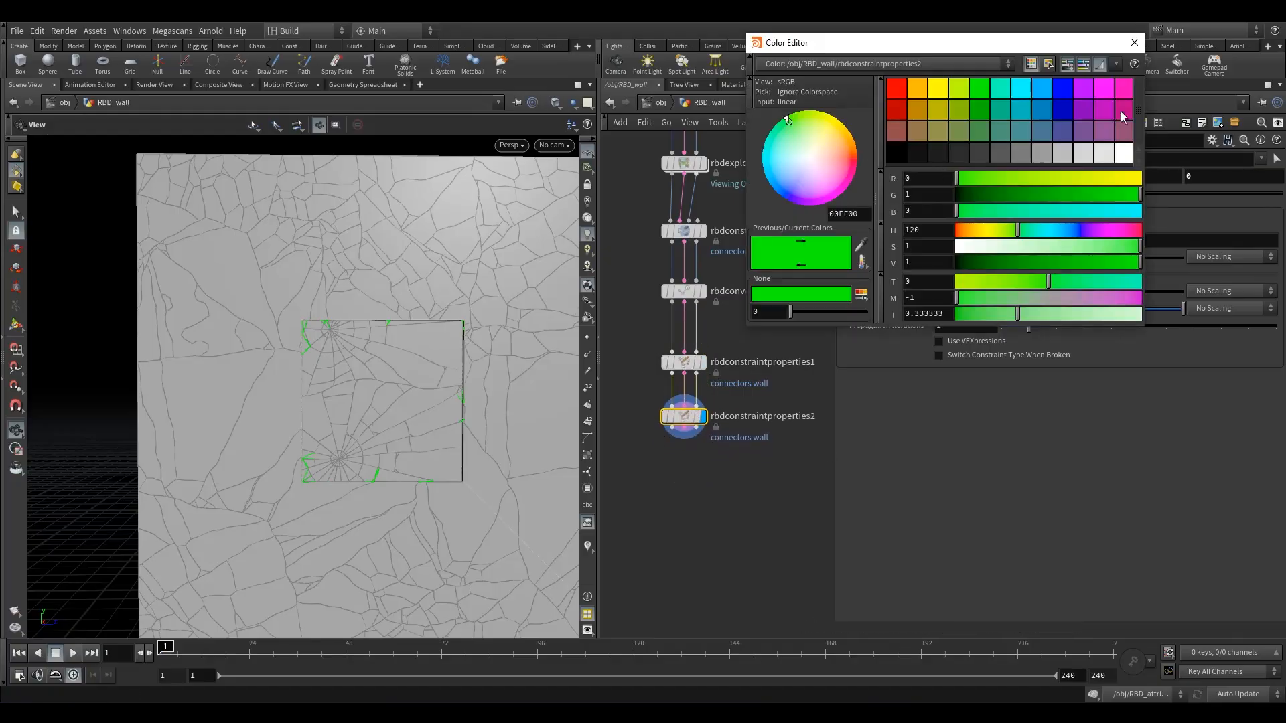
left_click(1030, 98)
left_click(1134, 43)
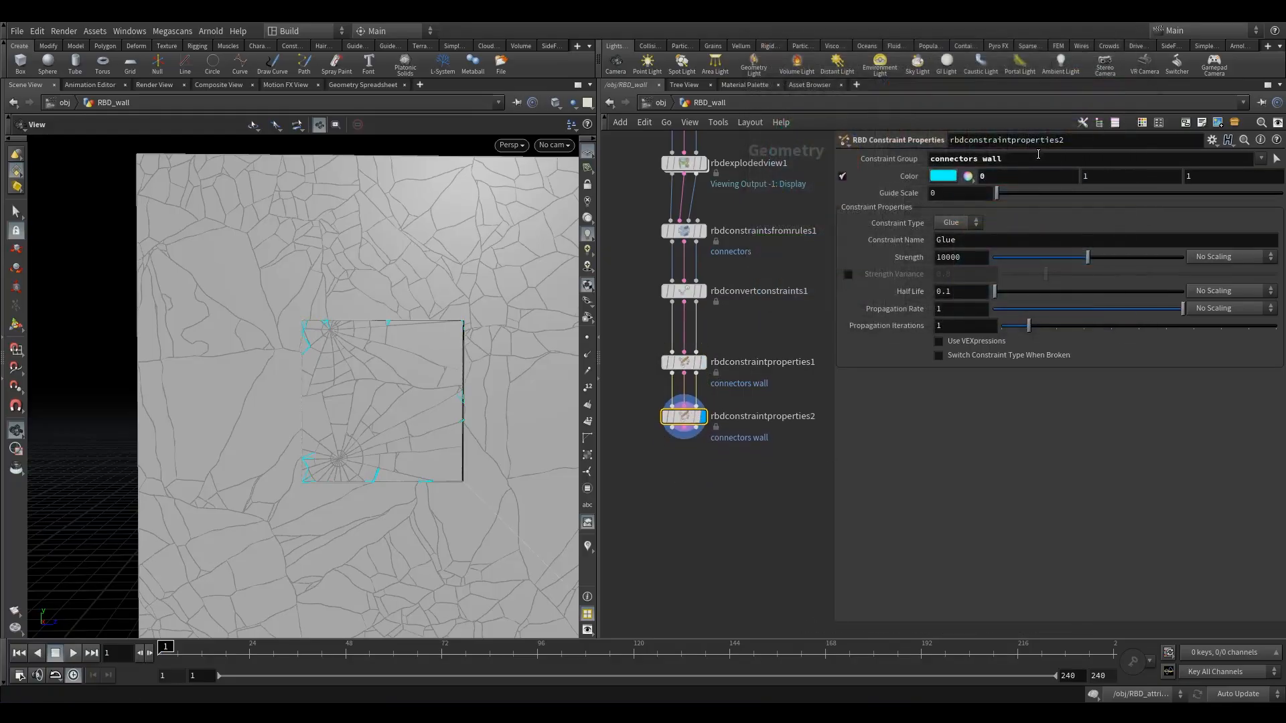
Change the duplicated node's Constraint Group to window only, removing the connectors and wall groups.
left_click(1260, 159)
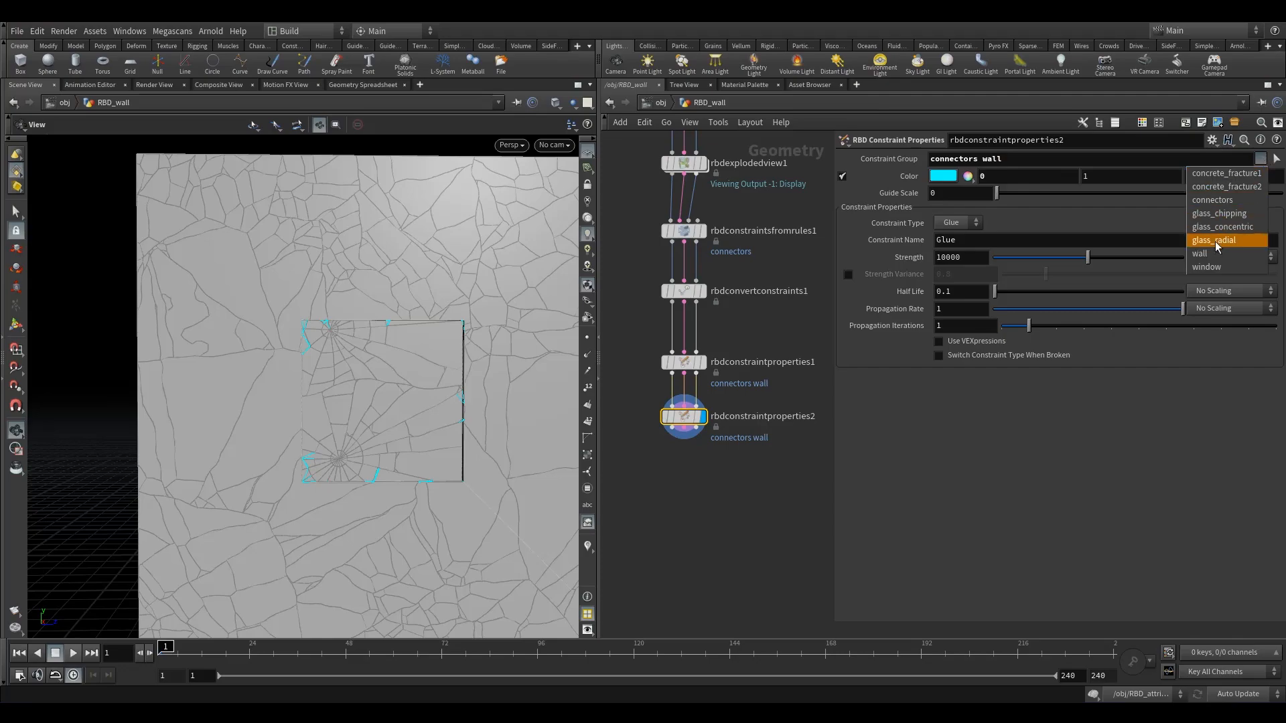
left_click(1225, 263)
left_click_drag(1004, 164, 655, 163)
key("BackSpace")
left_click(777, 358)
left_click(723, 400)
Move the window constraint properties node lower in the network and set its glue Strength to 10.
left_click_drag(683, 415, 674, 453)
left_click_drag(969, 260, 664, 264)
type("10")
left_click_drag(675, 453, 684, 458)
Set the connectors and wall glue Strength to 100 and enable Switch Constraint Type When Broken.
left_click(683, 362)
left_click_drag(953, 260, 744, 263)
type("1")
left_click(738, 411)
left_click(998, 359)
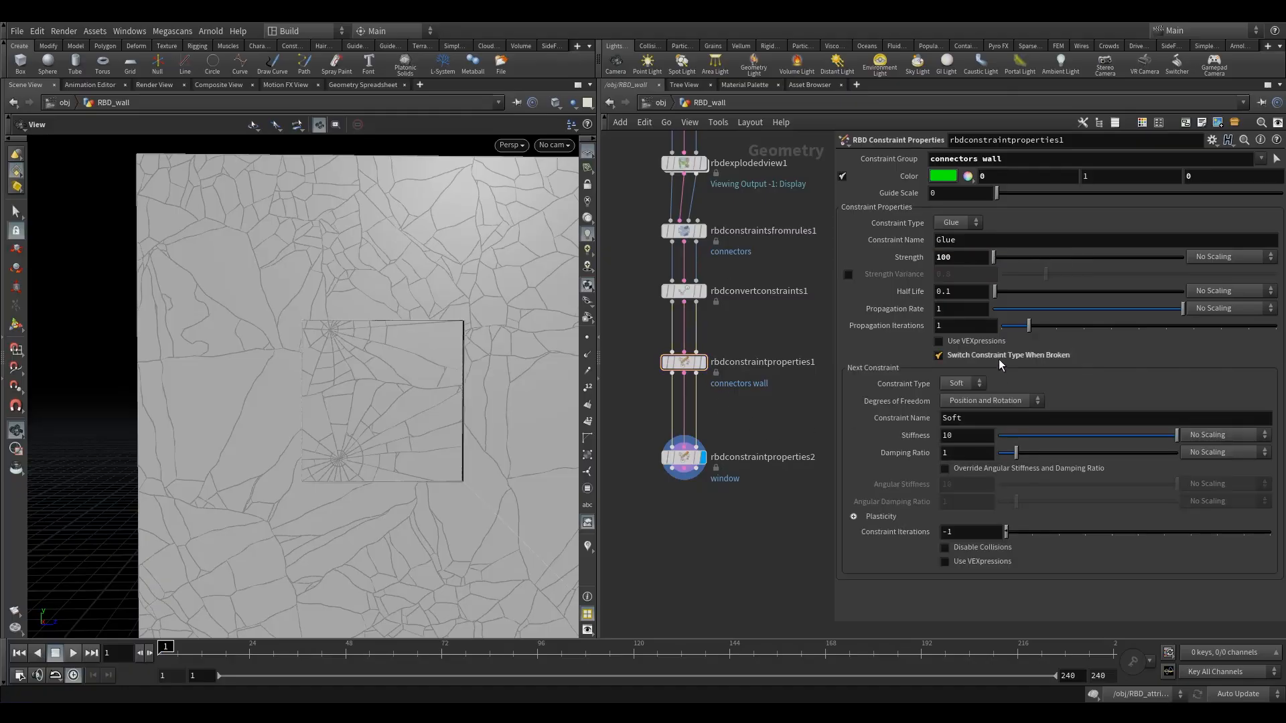
Select the window constraint properties node and examine the fractured wall and its window opening from several angles.
middle_click_drag(745, 510, 735, 372)
left_click(674, 318)
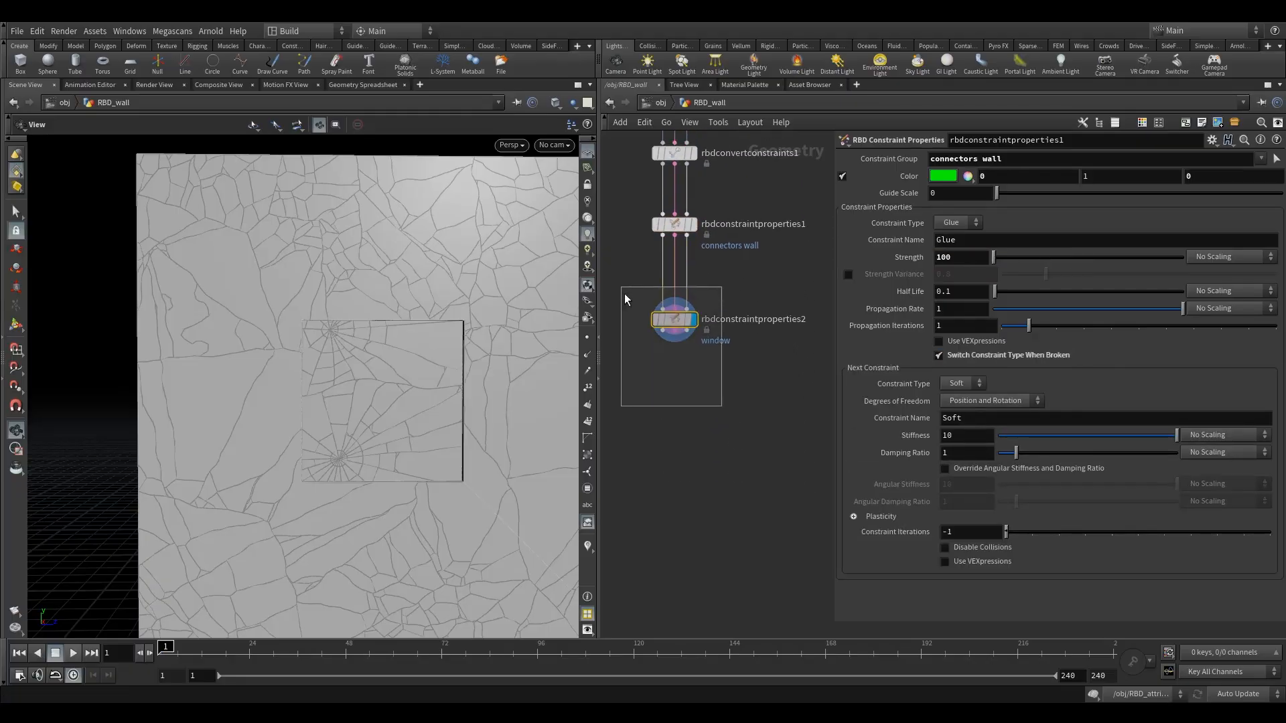
mouse_move(361, 243)
left_mouse_down()
mouse_move(405, 250)
mouse_move(354, 237)
left_mouse_up()
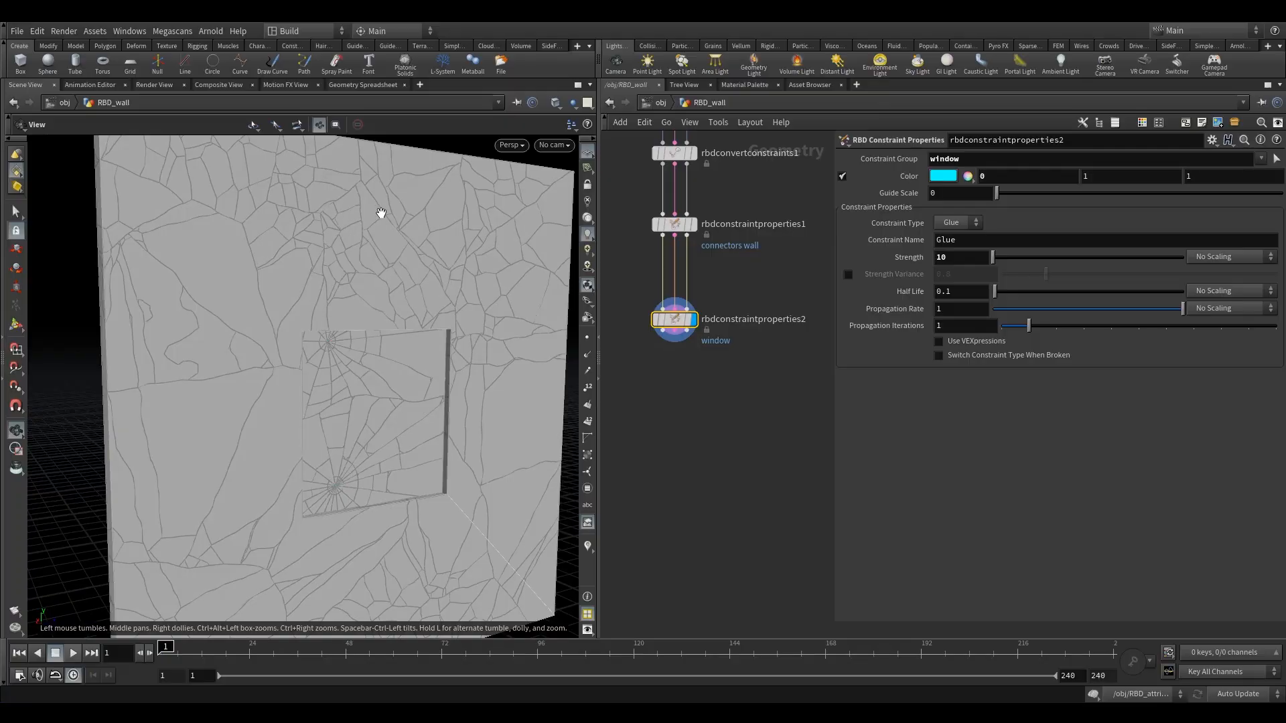
mouse_move(358, 238)
left_mouse_down()
mouse_move(390, 264)
mouse_move(366, 261)
left_mouse_up()
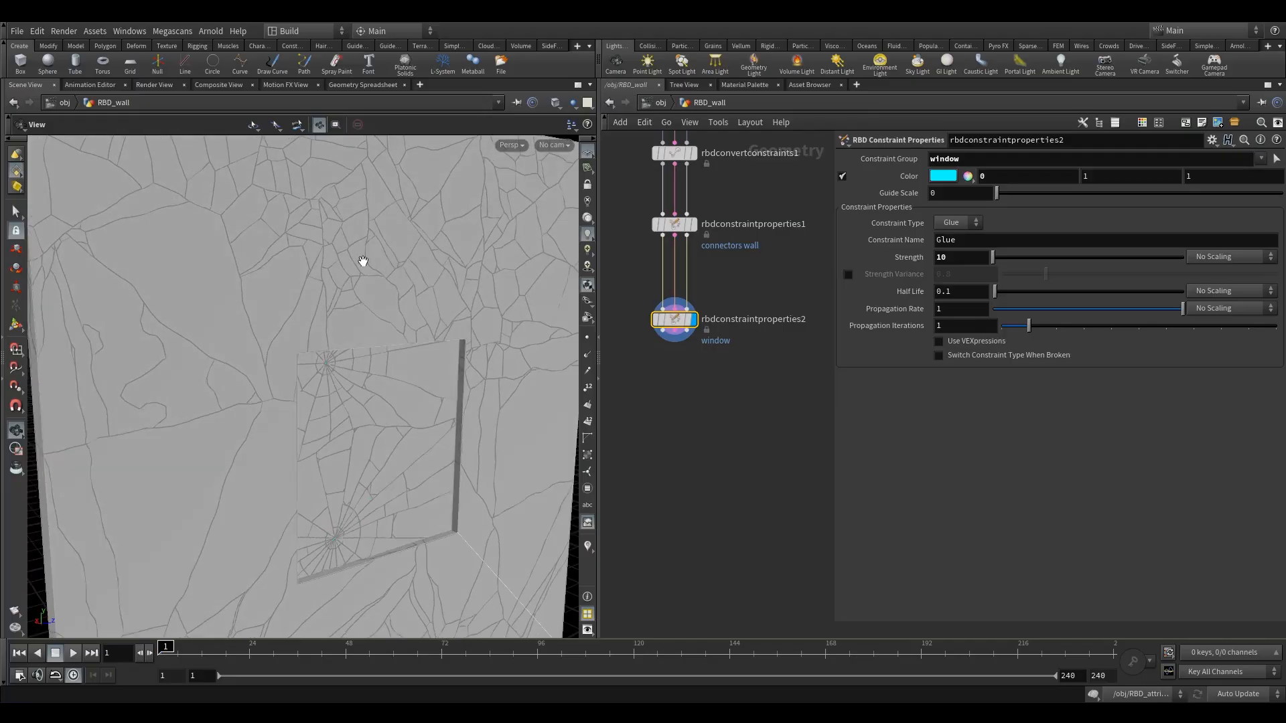
left_click_drag(286, 271, 208, 292)
left_click_drag(365, 349, 323, 349)
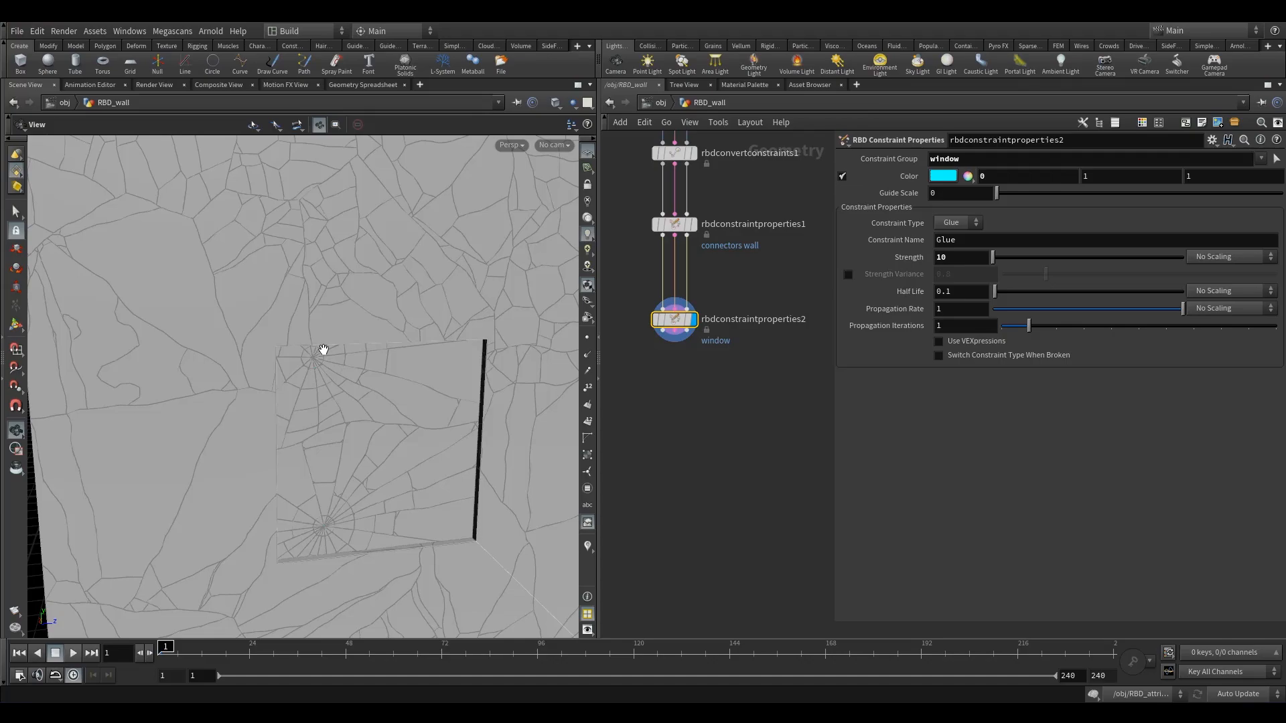
left_click_drag(257, 310, 314, 308)
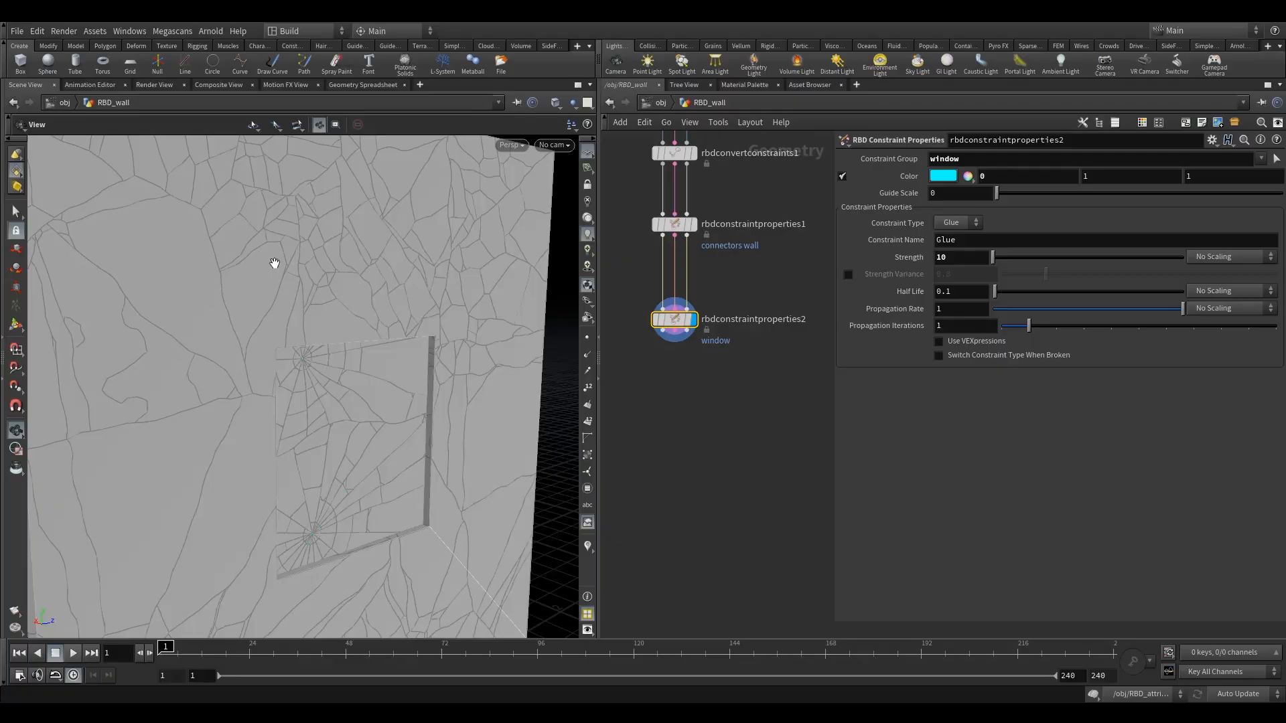
right_click_drag(324, 274, 267, 299)
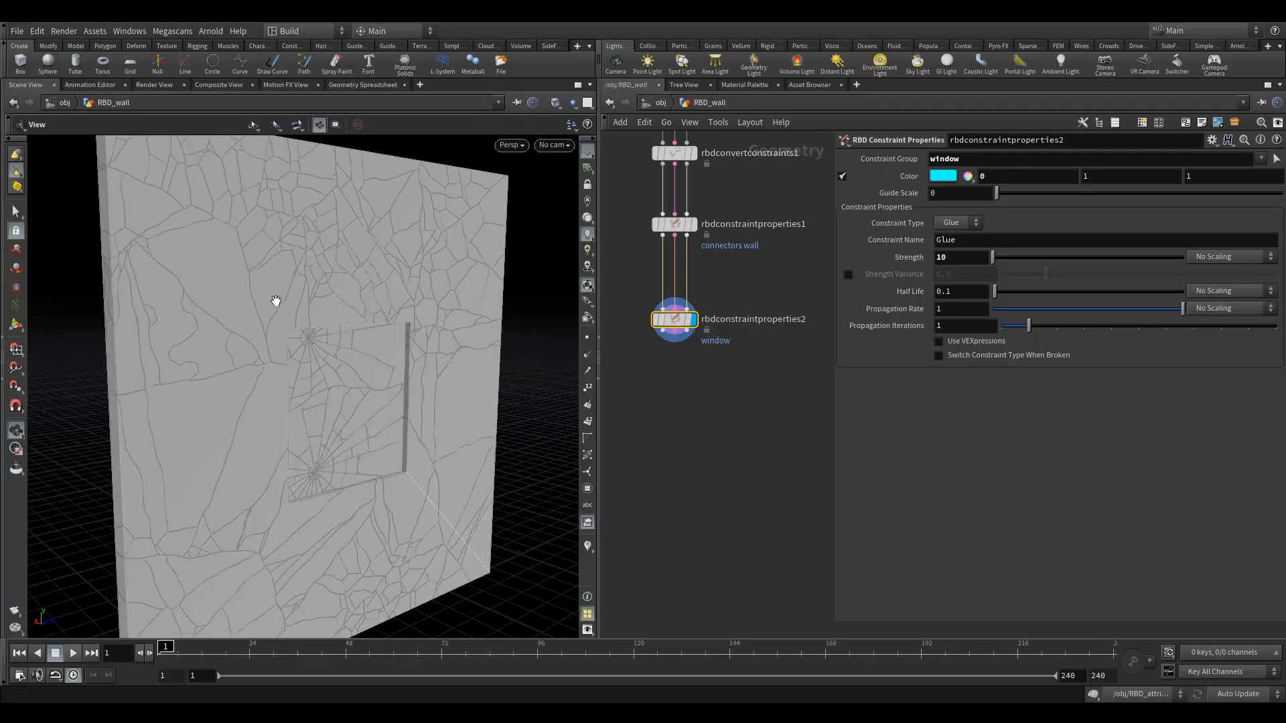
left_click_drag(267, 299, 301, 281)
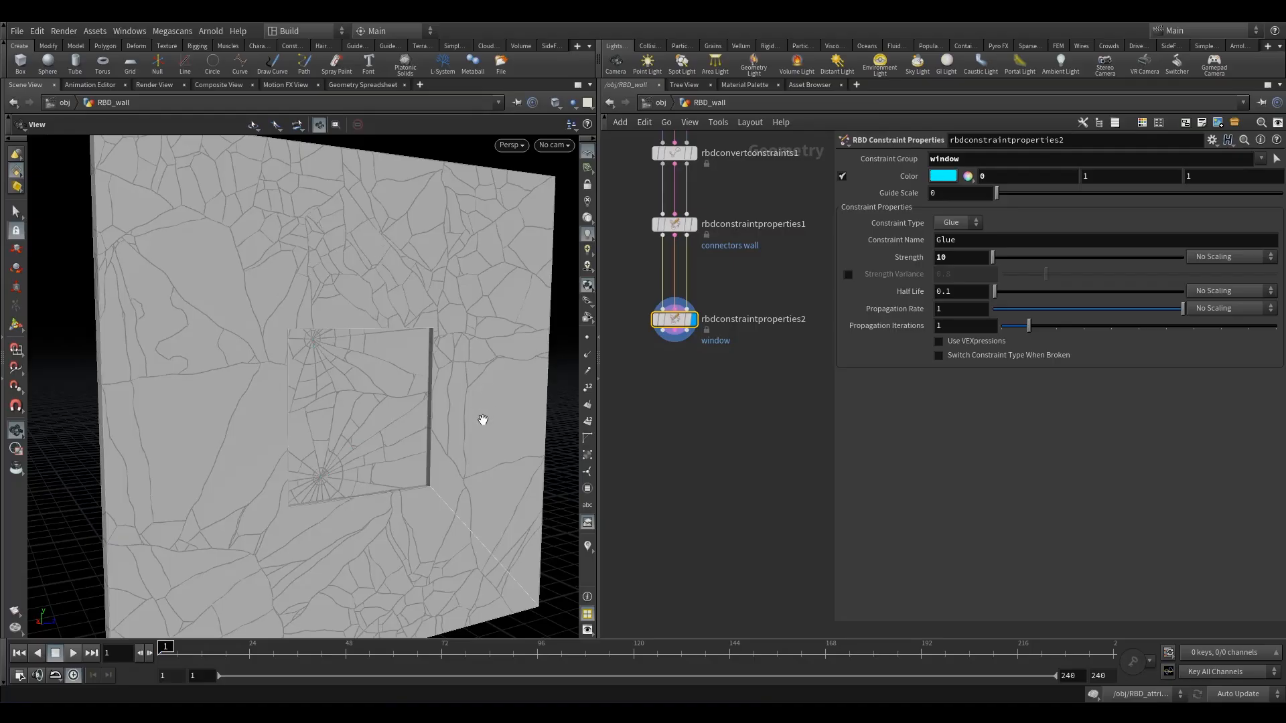
left_click_drag(486, 474, 301, 306)
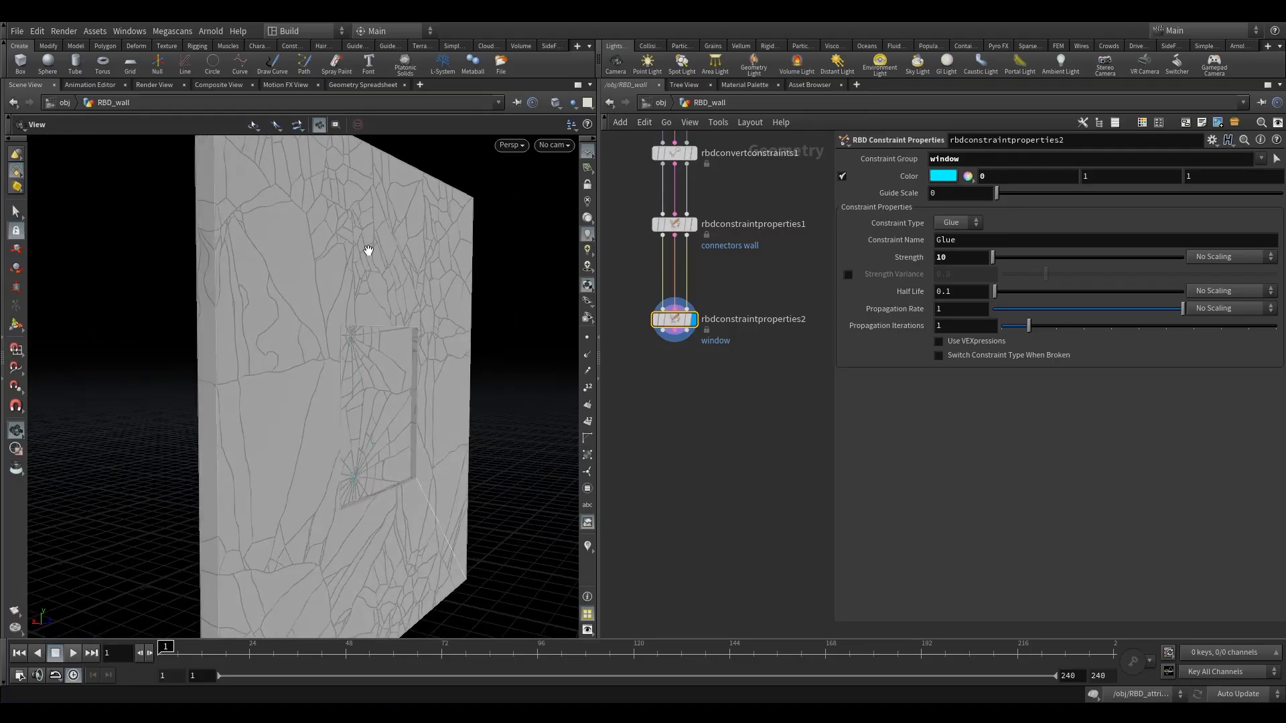
right_click_drag(408, 324, 353, 385)
left_click_drag(455, 368, 364, 347)
right_click_drag(367, 345, 462, 295)
middle_click_drag(310, 351, 234, 401)
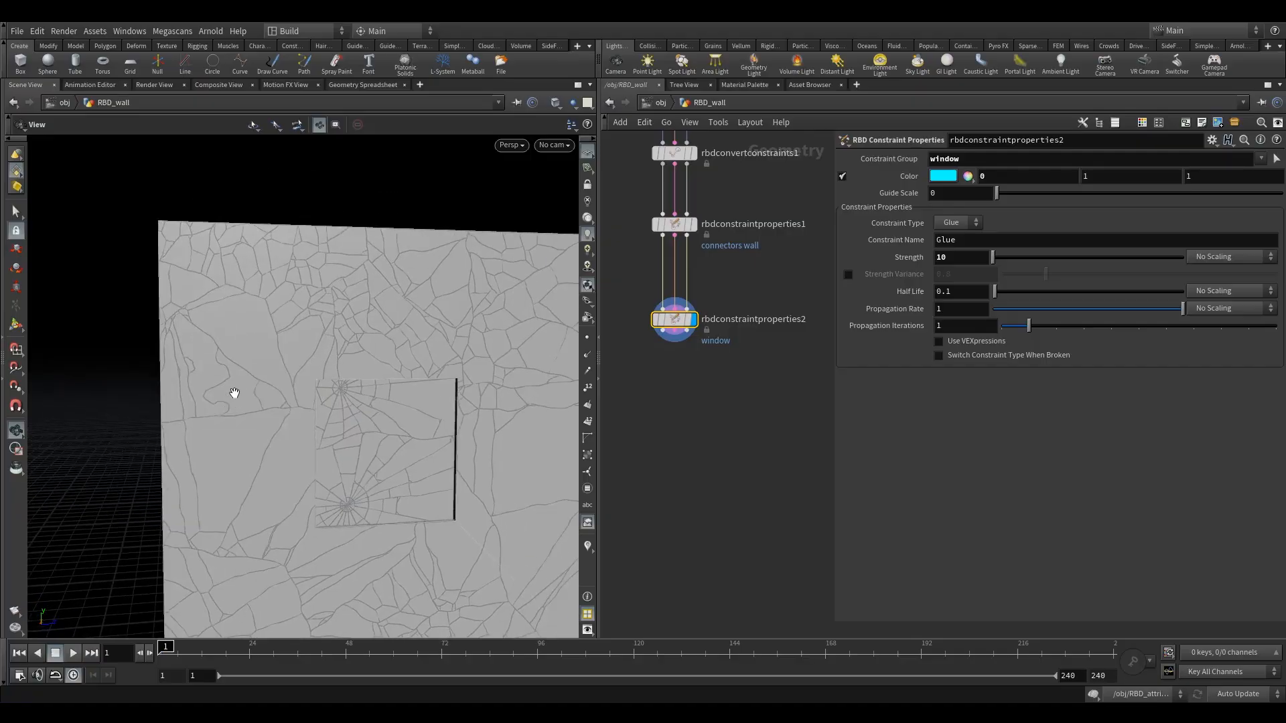
right_click_drag(235, 401, 229, 369)
middle_click_drag(300, 463, 234, 399)
right_click_drag(233, 399, 294, 436)
middle_click_drag(690, 442, 716, 375)
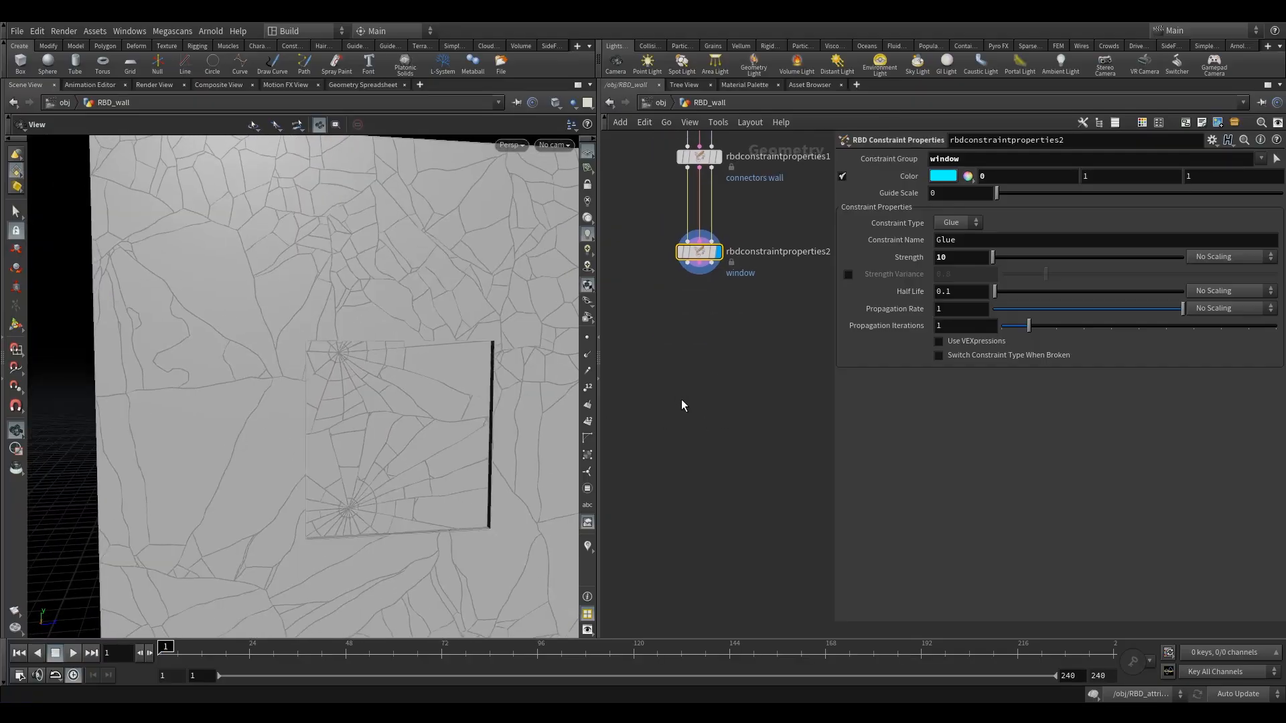
Add an RBD Configure node wired below the window constraint properties node and make it the displayed node.
scroll(681, 398, "down", 2)
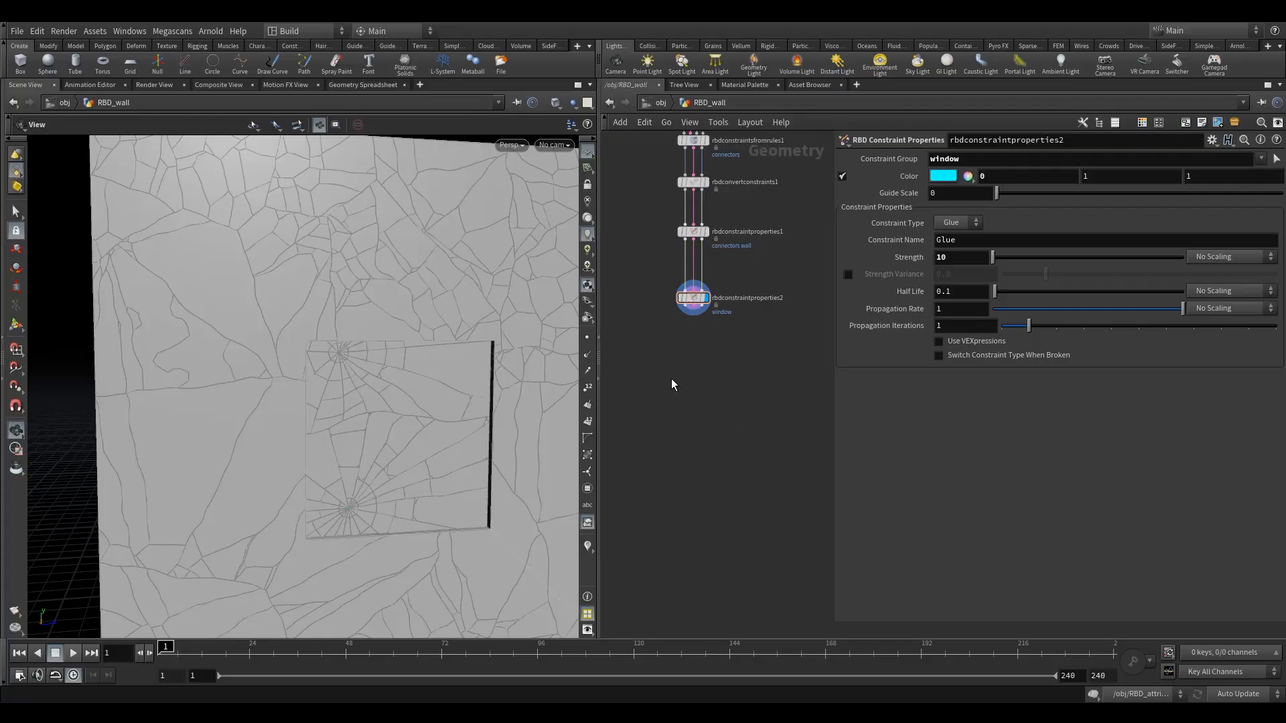
key("Tab")
type("rbdc")
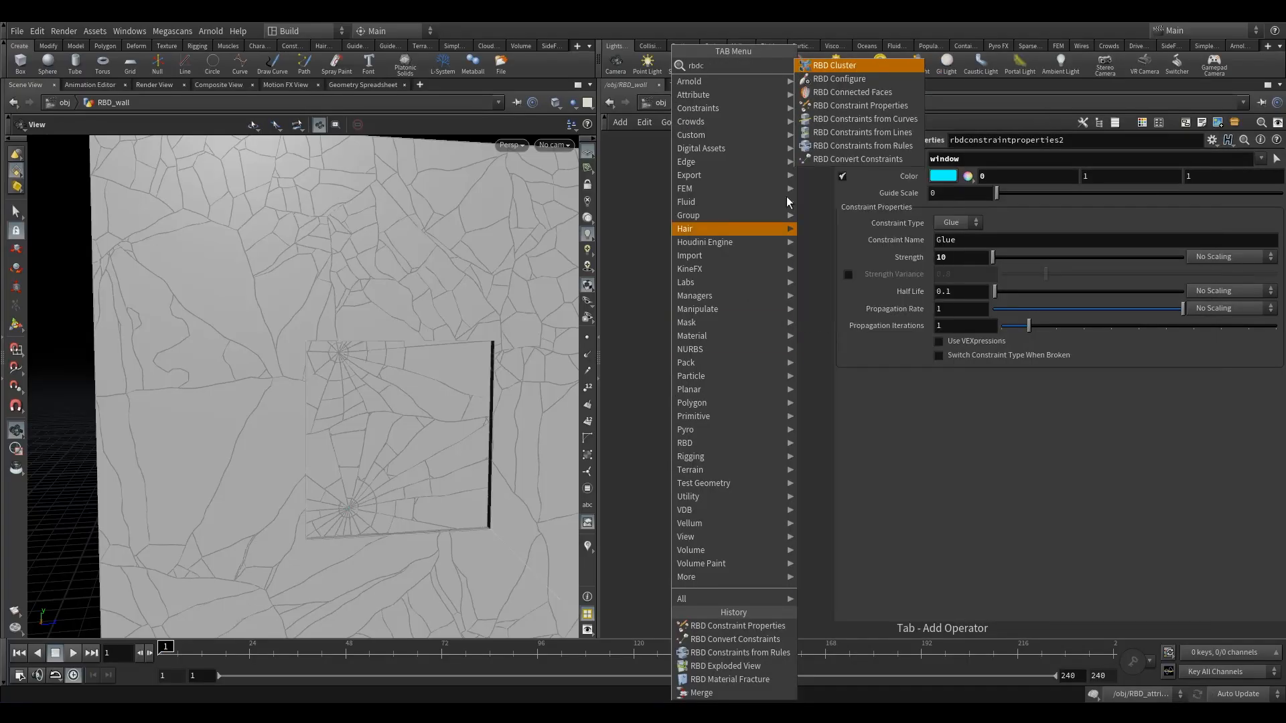
left_click(860, 81)
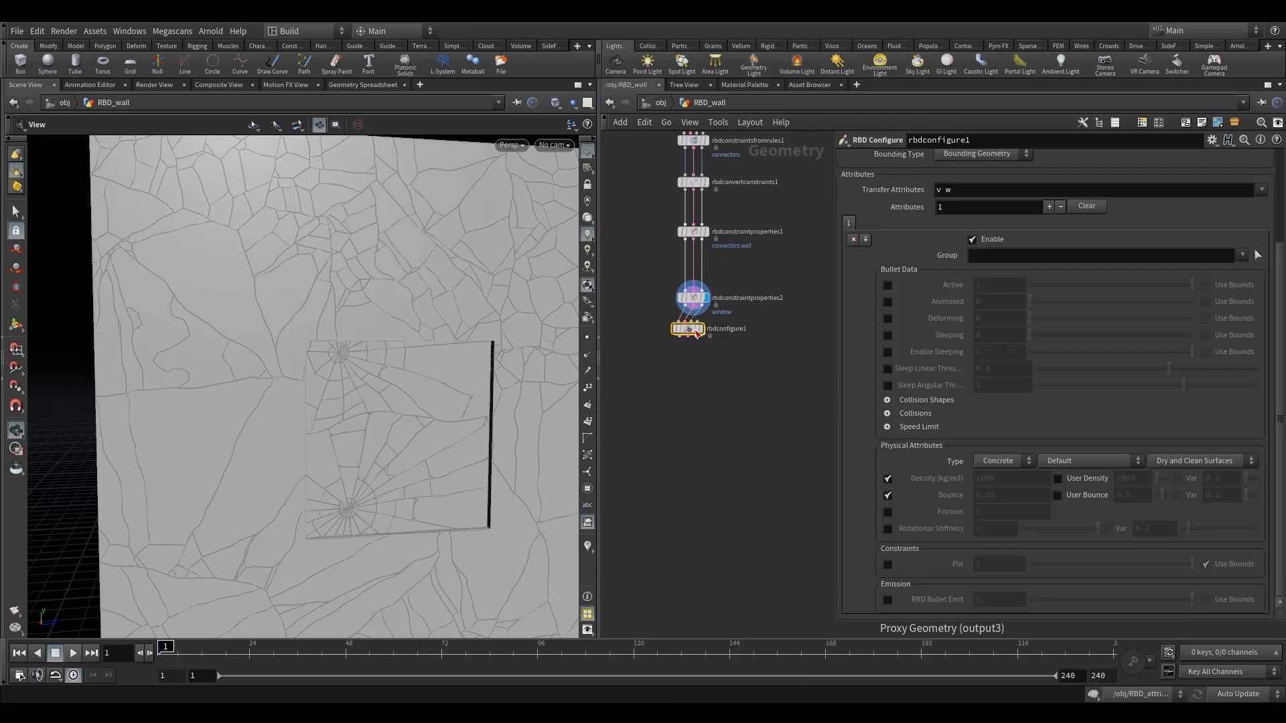
left_click(693, 364)
left_click(706, 364)
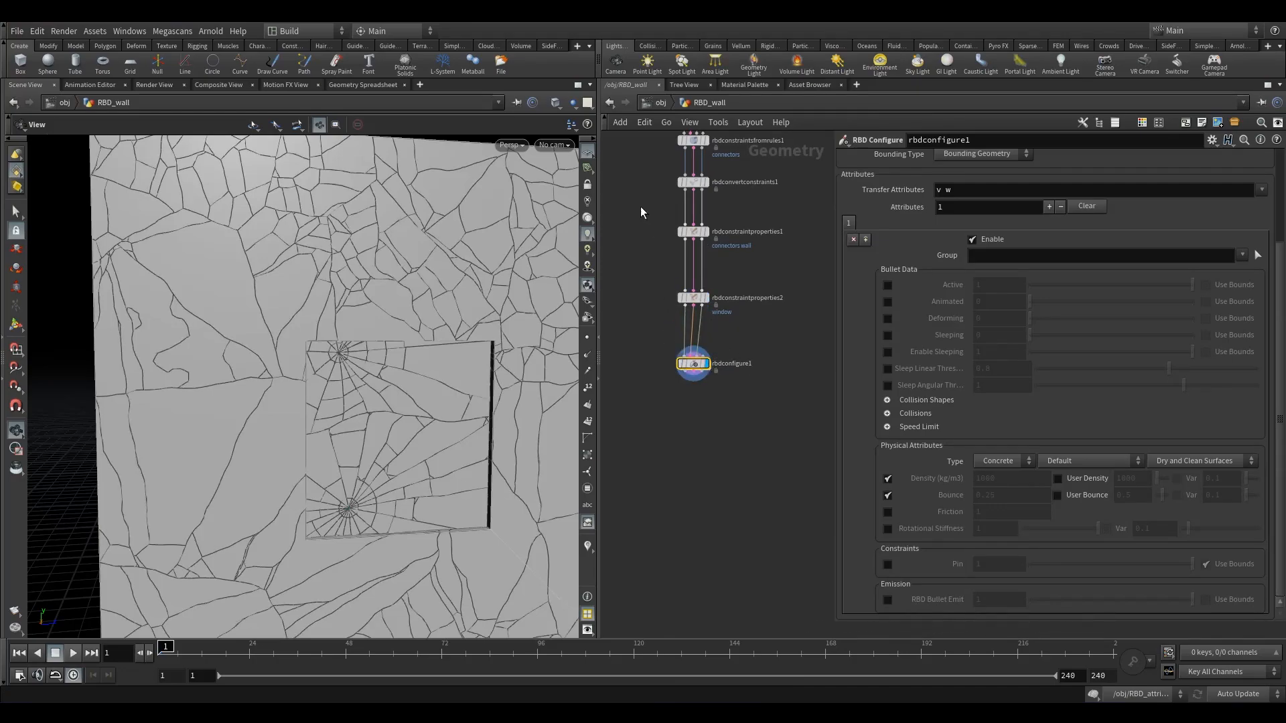
Enable the Active attribute in the RBD Configure node with a value of 1 and restrict it with Use Bounds.
left_click(693, 297)
right_click_drag(550, 348, 436, 396)
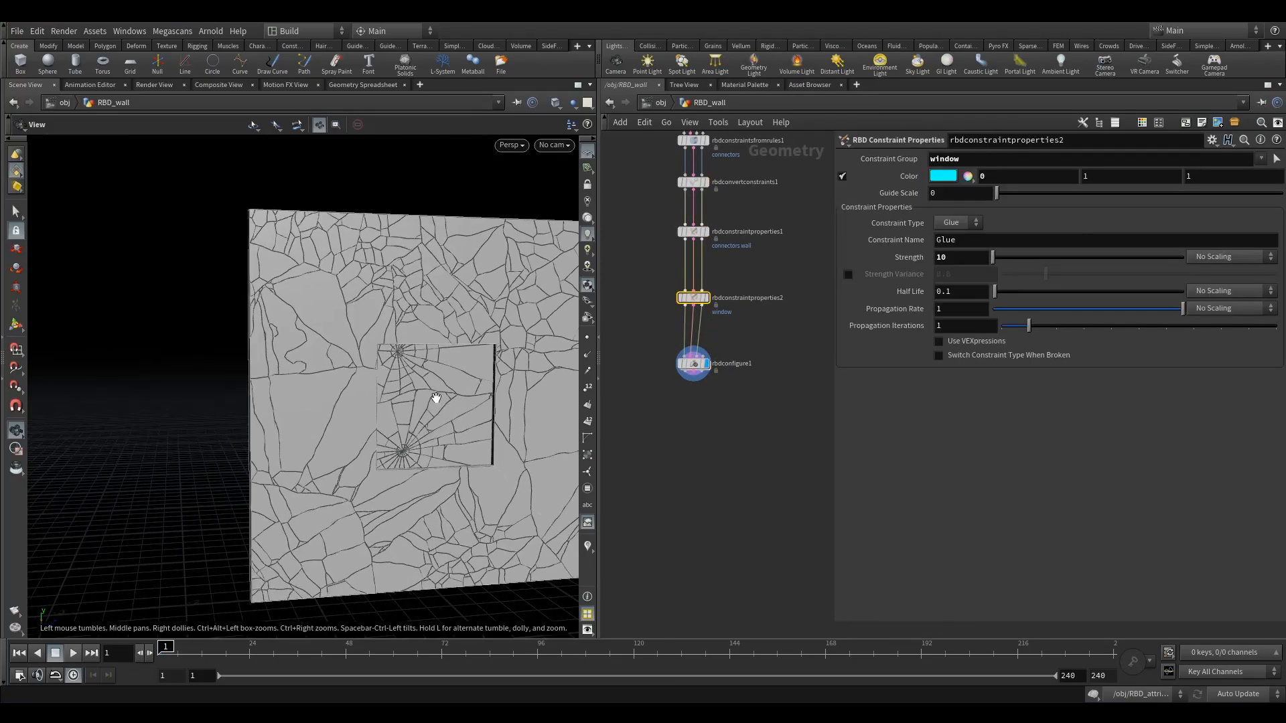
middle_click_drag(436, 395, 344, 413)
left_click_drag(344, 413, 321, 411)
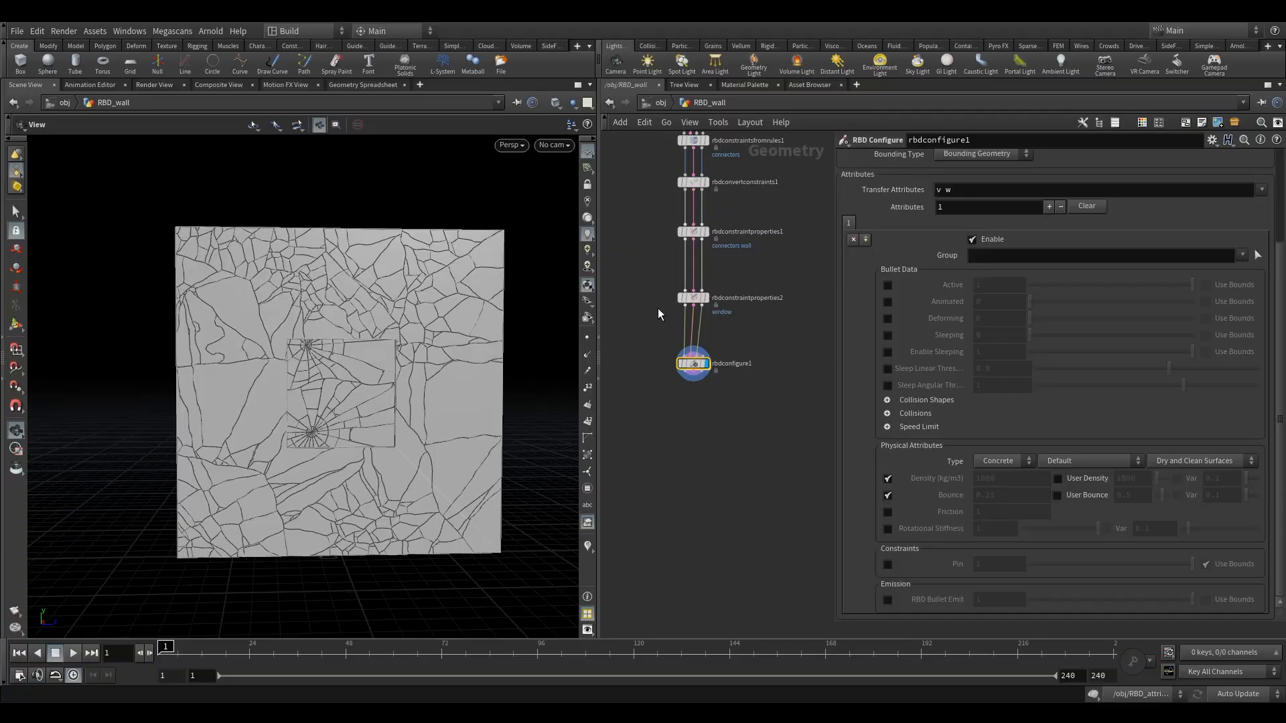
left_click(887, 284)
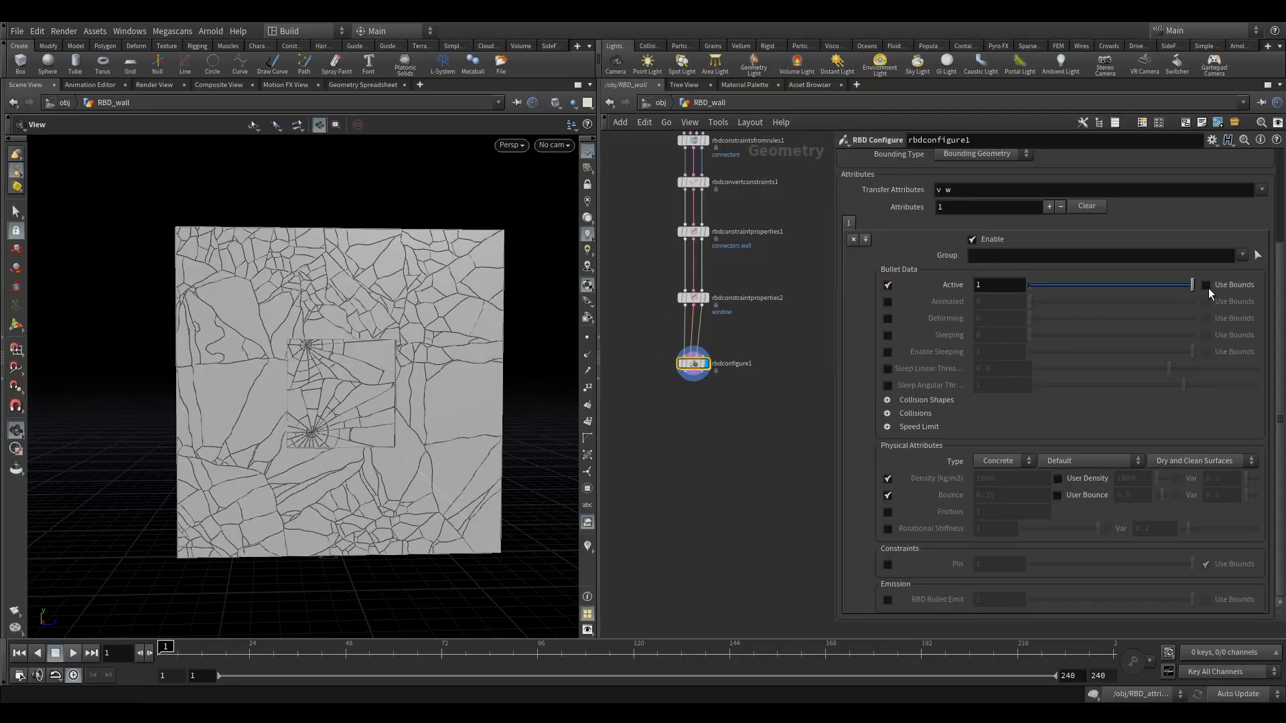
left_click(1206, 286)
scroll(925, 328, "up", 3)
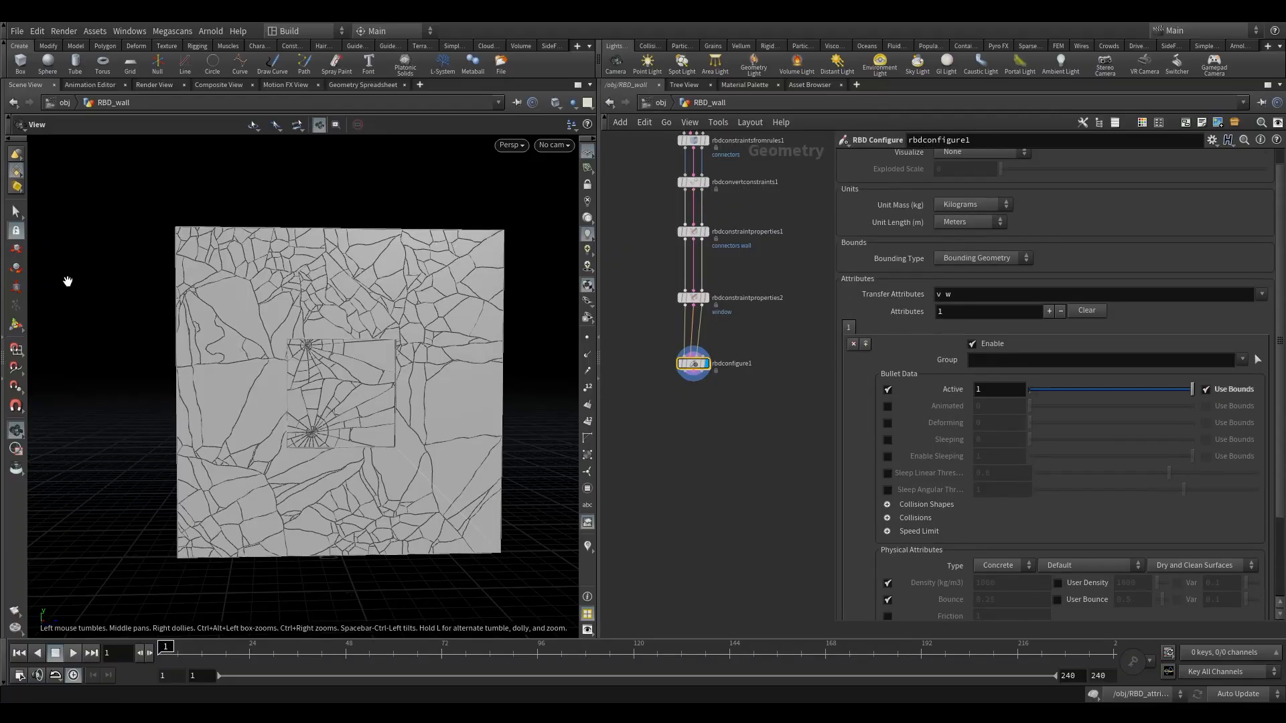
Set the RBD Configure Bounding Type to Bounding Box and raise the box to a Center Y of 1.5.
left_click(16, 324)
scroll(967, 287, "up", 1)
left_click(967, 280)
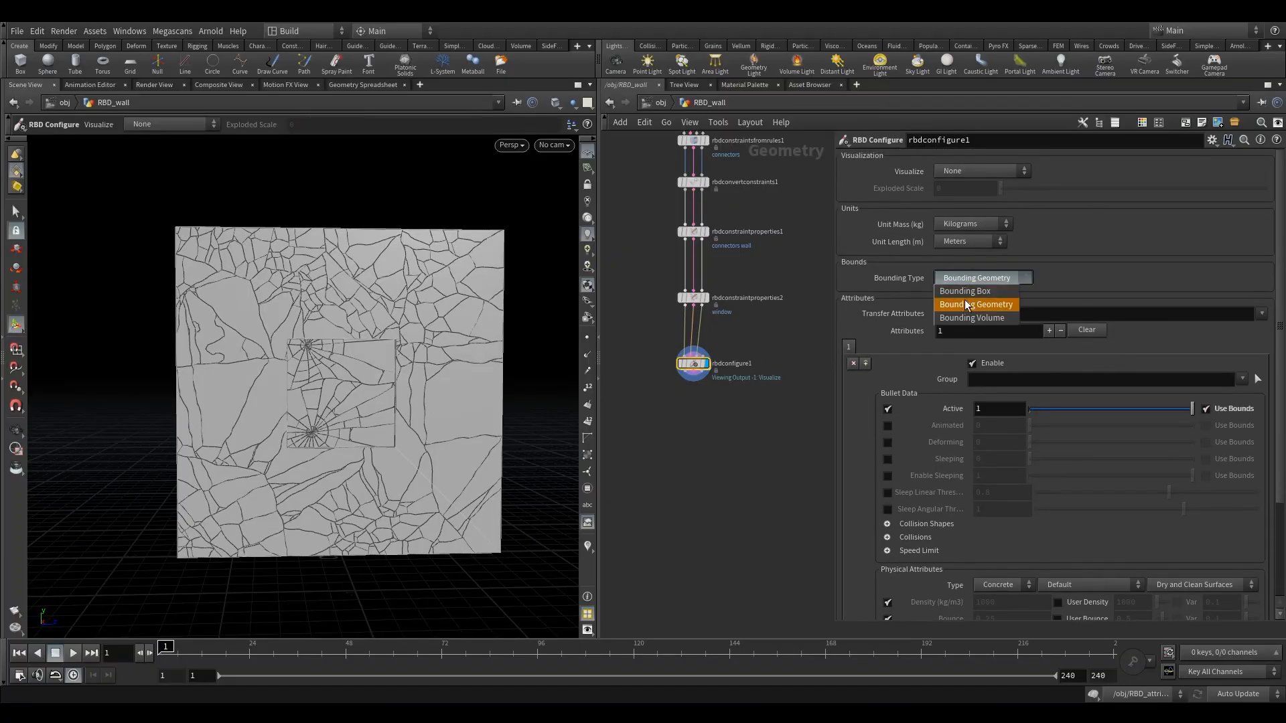
left_click(969, 293)
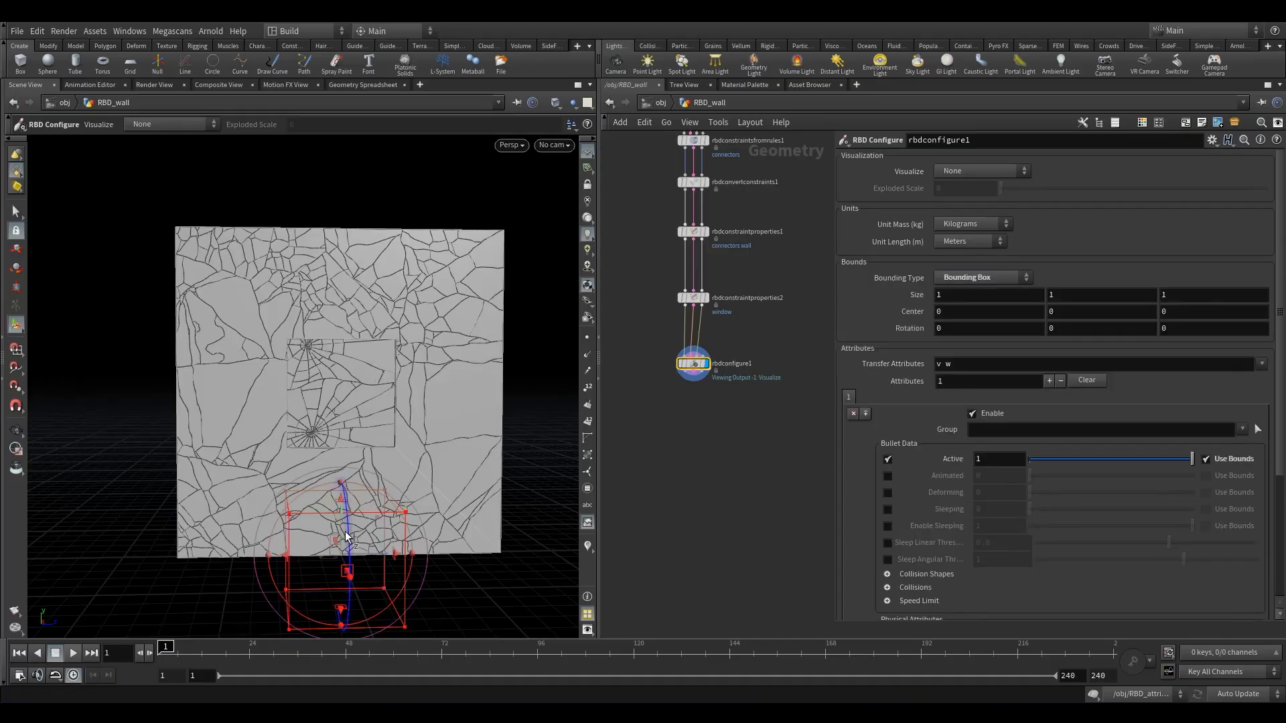
left_click_drag(346, 497, 342, 369)
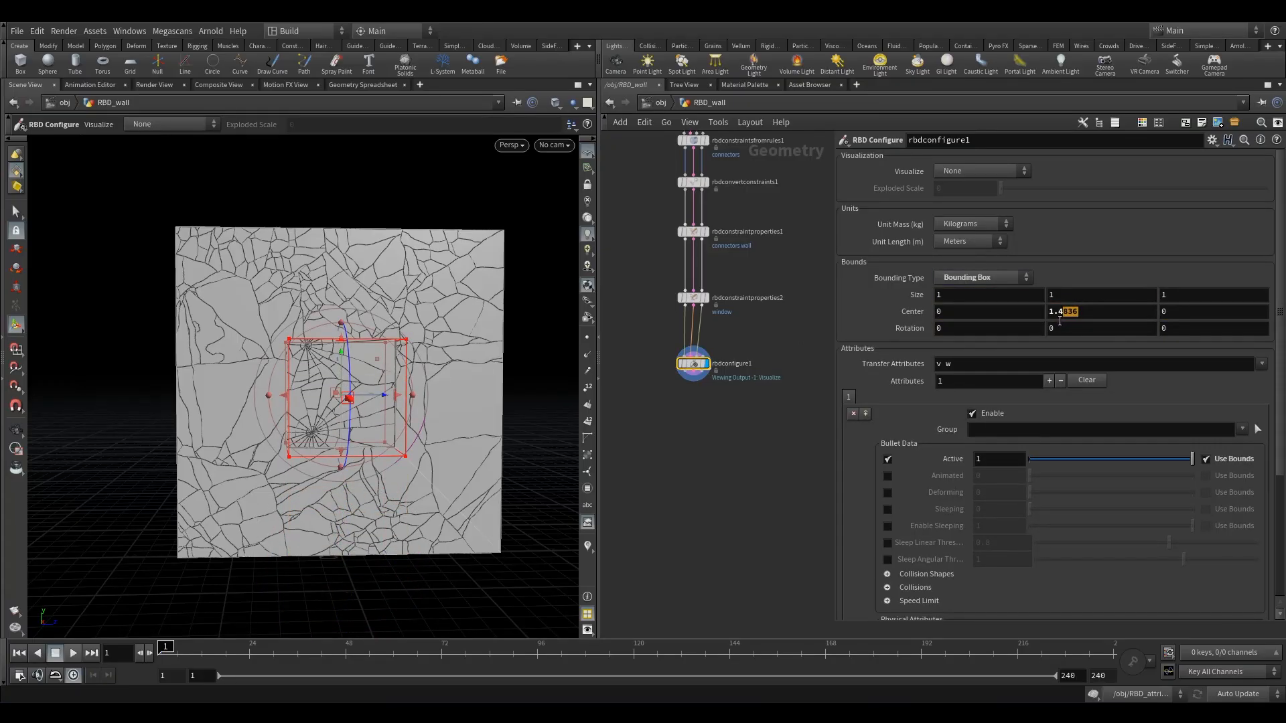
type("5")
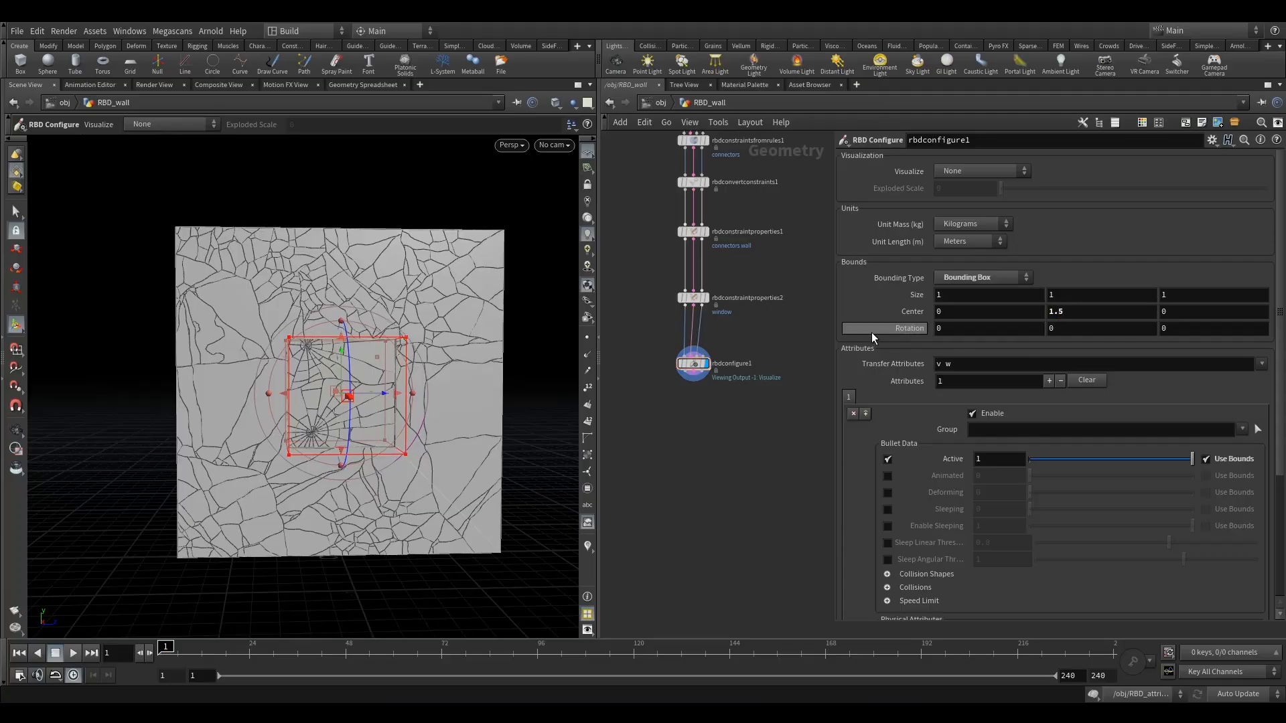
Visualize the Active attribute and widen the bounding box to a Z Size of about 2.36.
left_click(974, 172)
left_click(975, 187)
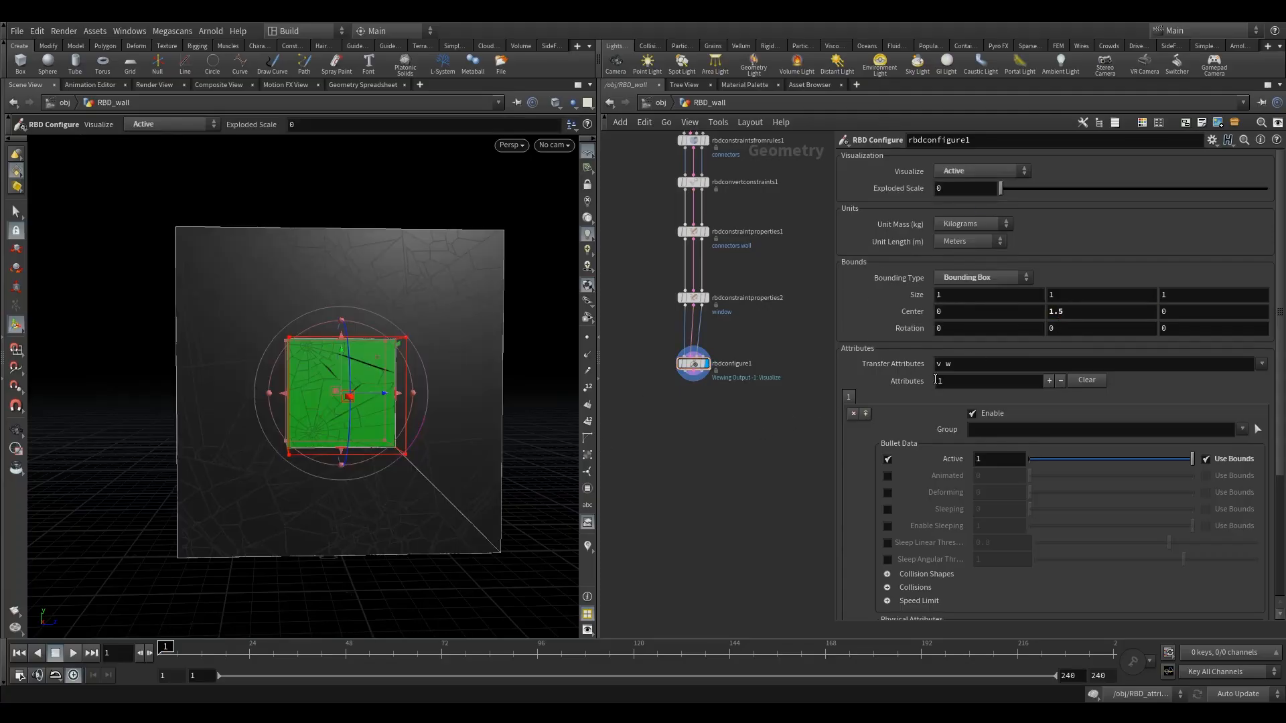
mouse_move(1009, 300)
middle_mouse_down()
mouse_move(1033, 276)
mouse_move(1007, 302)
middle_mouse_up()
middle_click_drag(1192, 295, 1209, 260)
key("super")
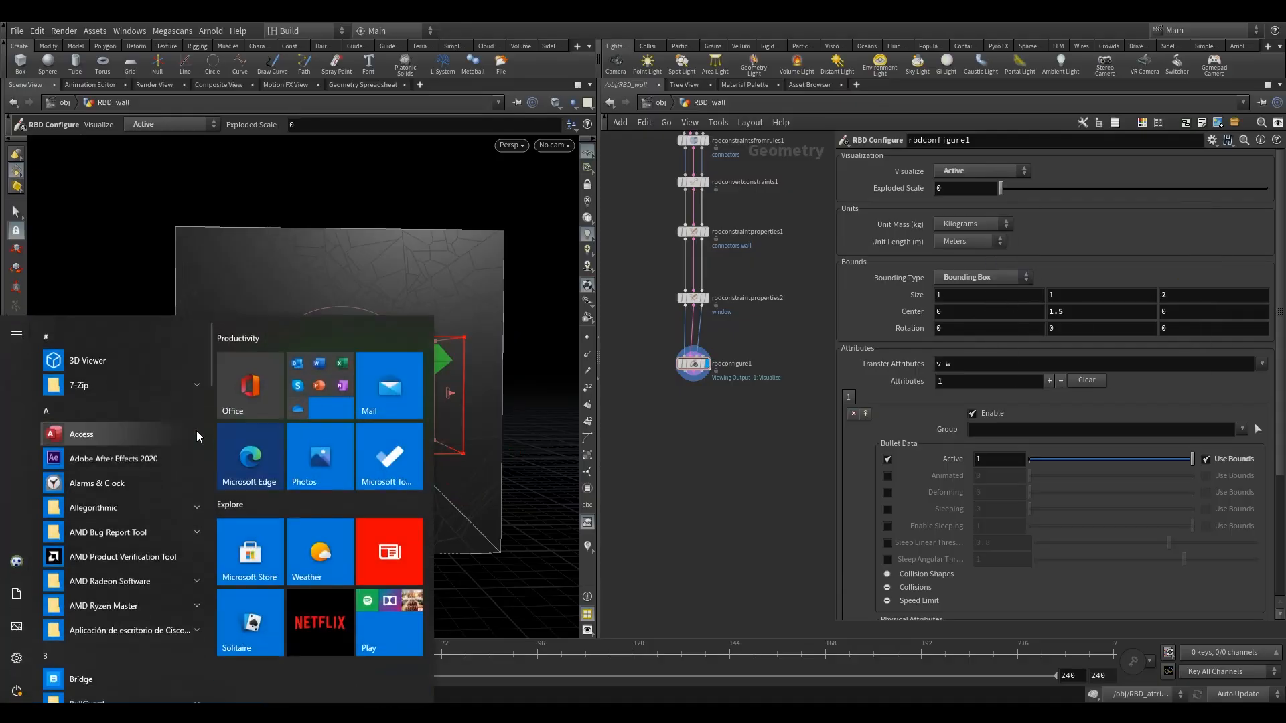
key("super")
mouse_move(218, 419)
left_mouse_down("alt")
mouse_move(255, 413)
mouse_move(202, 412)
left_mouse_up("alt")
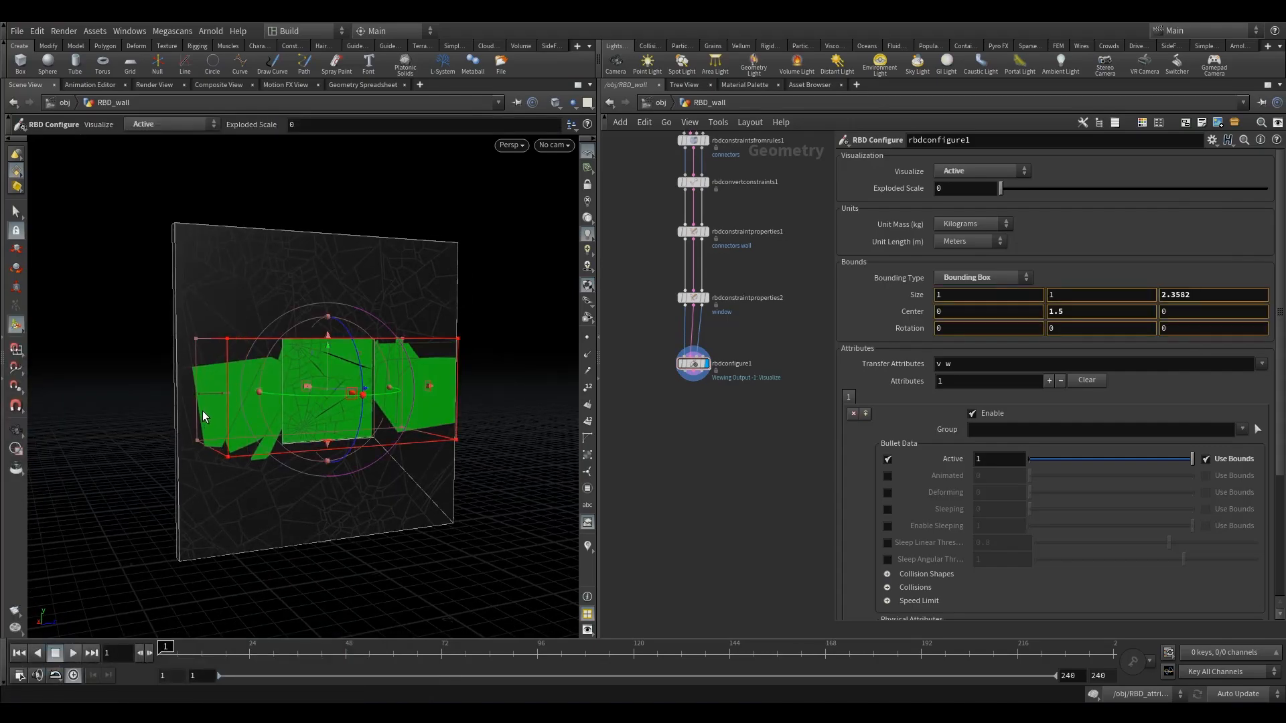
key("Escape")
Stretch the bounding box vertically to a Y Size of about 2.67 so it covers most of the wall.
left_click_drag(328, 329, 317, 259)
key("Return")
left_click_drag(449, 364, 375, 355, "alt")
right_click_drag(456, 371, 480, 389, "alt")
left_click_drag(481, 388, 414, 397, "alt")
left_click(691, 363)
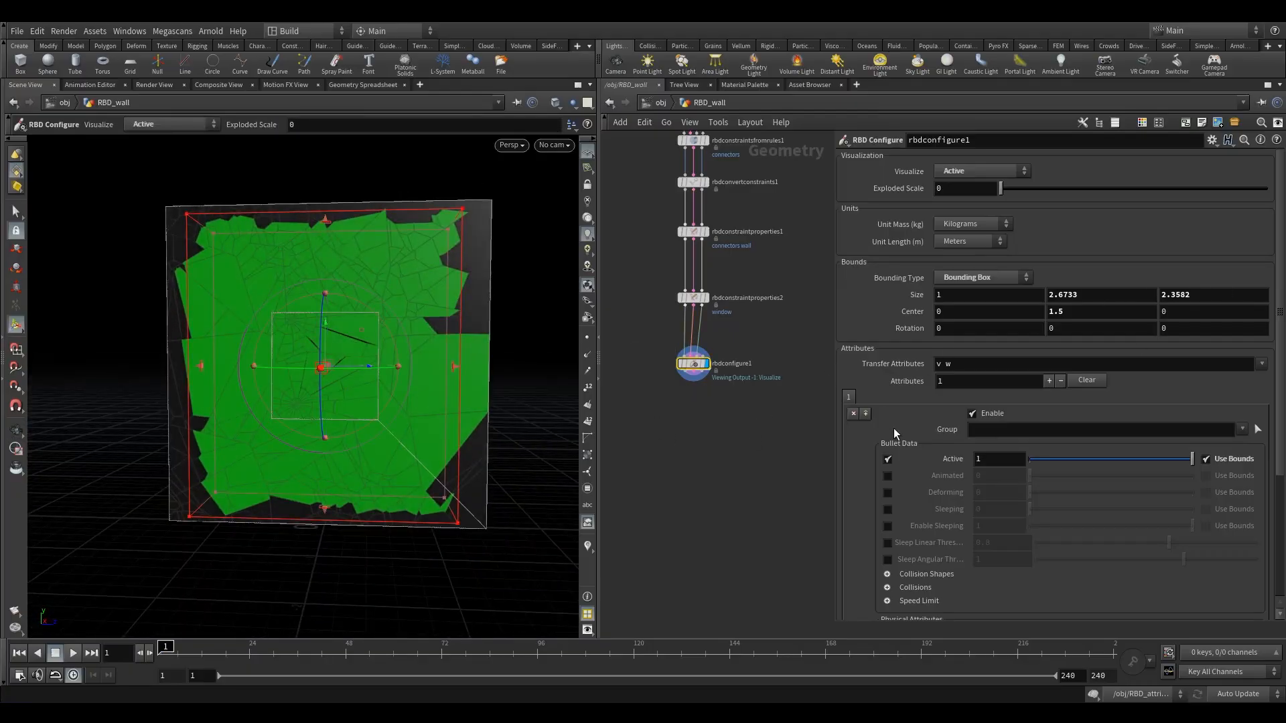
Expand the Collision Shapes settings of the RBD Configure node.
scroll(990, 481, "down", 4)
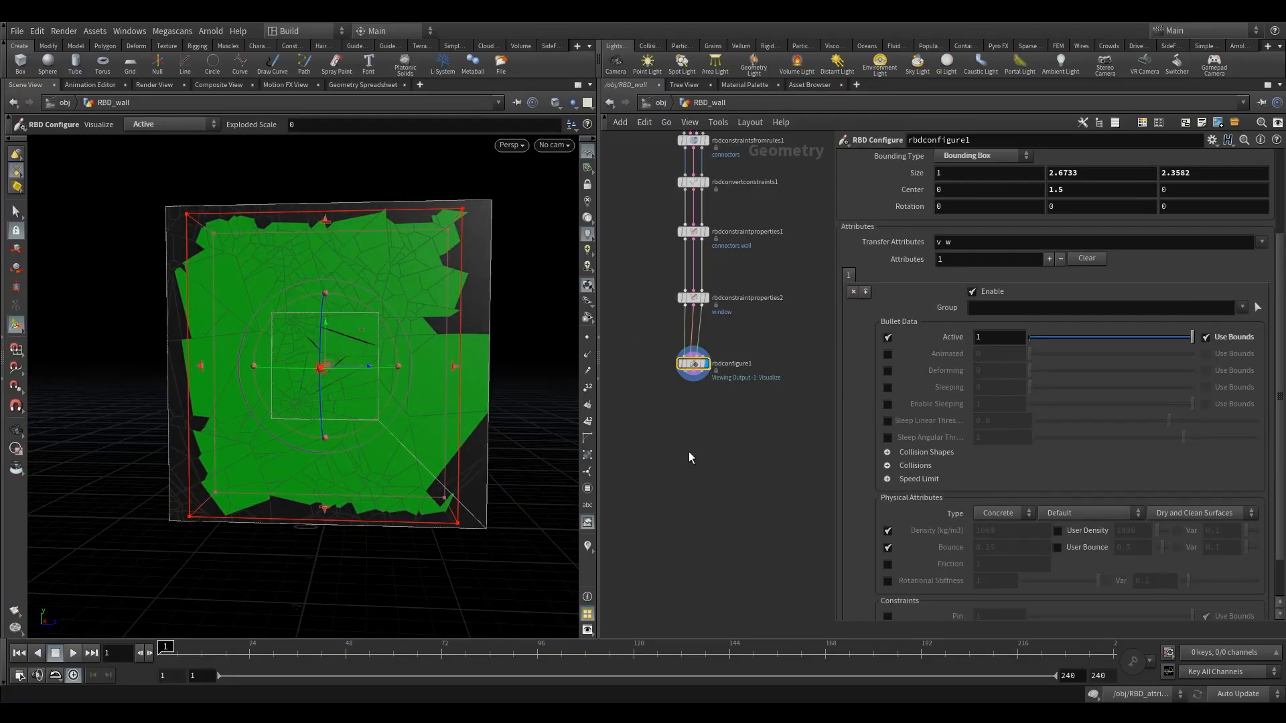
middle_click_drag(706, 434, 706, 364)
scroll(706, 364, "up", 3)
left_click_drag(667, 292, 718, 358)
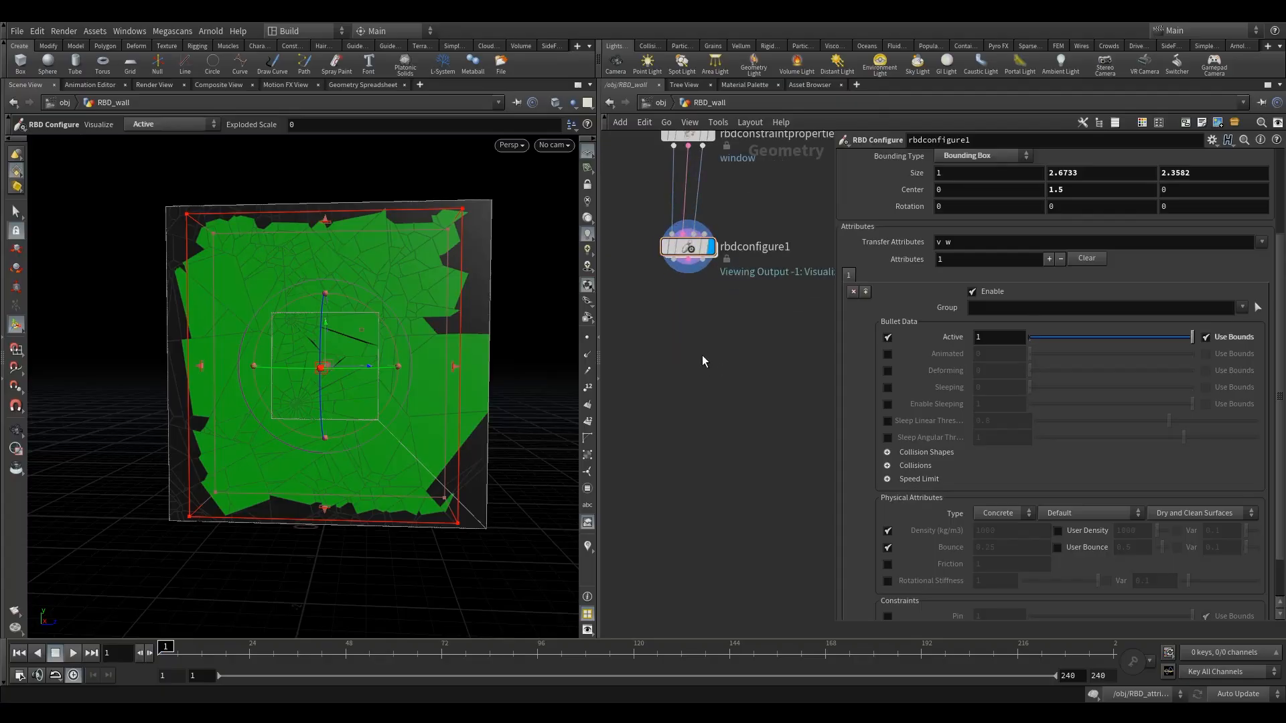
scroll(984, 487, "down", 2)
left_click(907, 401)
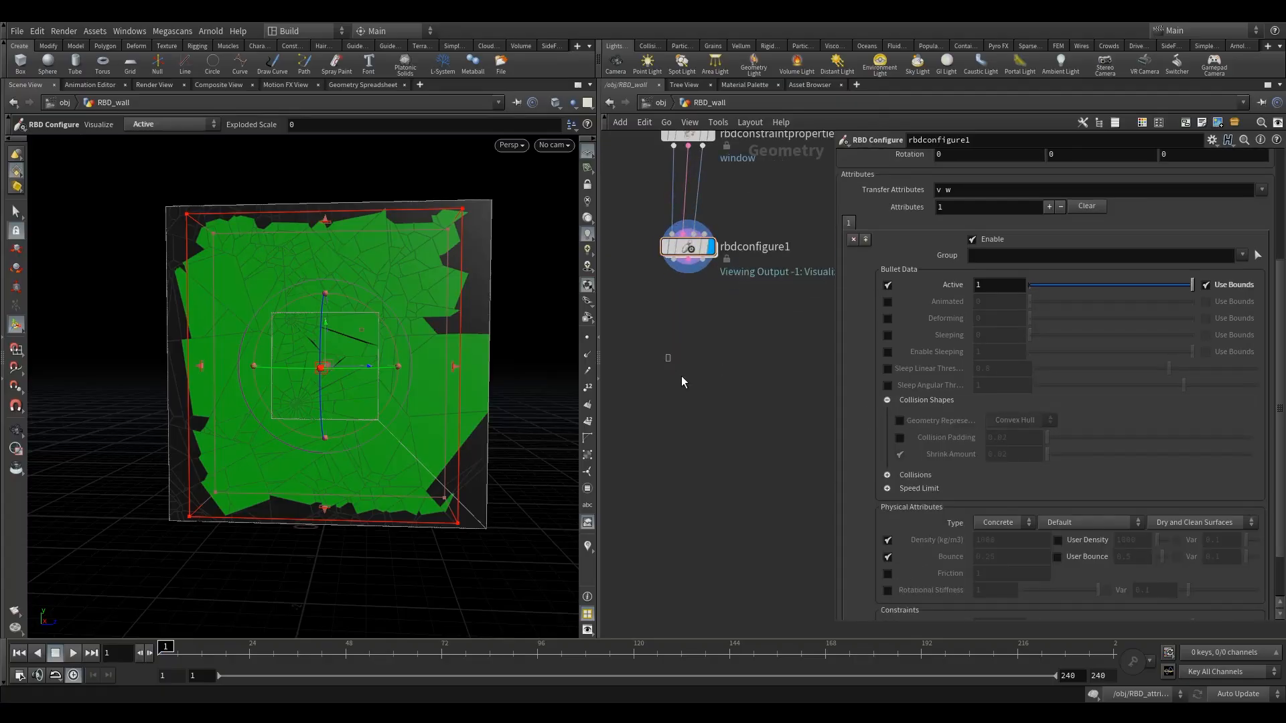
key("Tab")
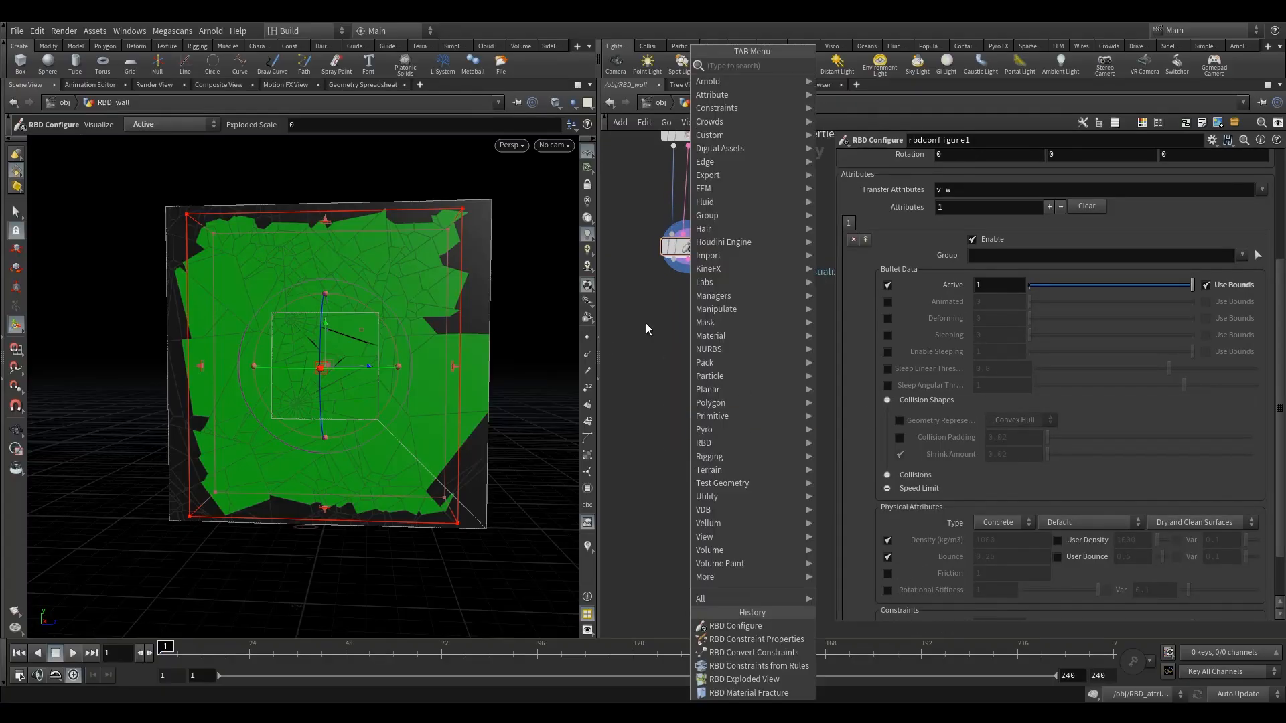
type("rbdbu")
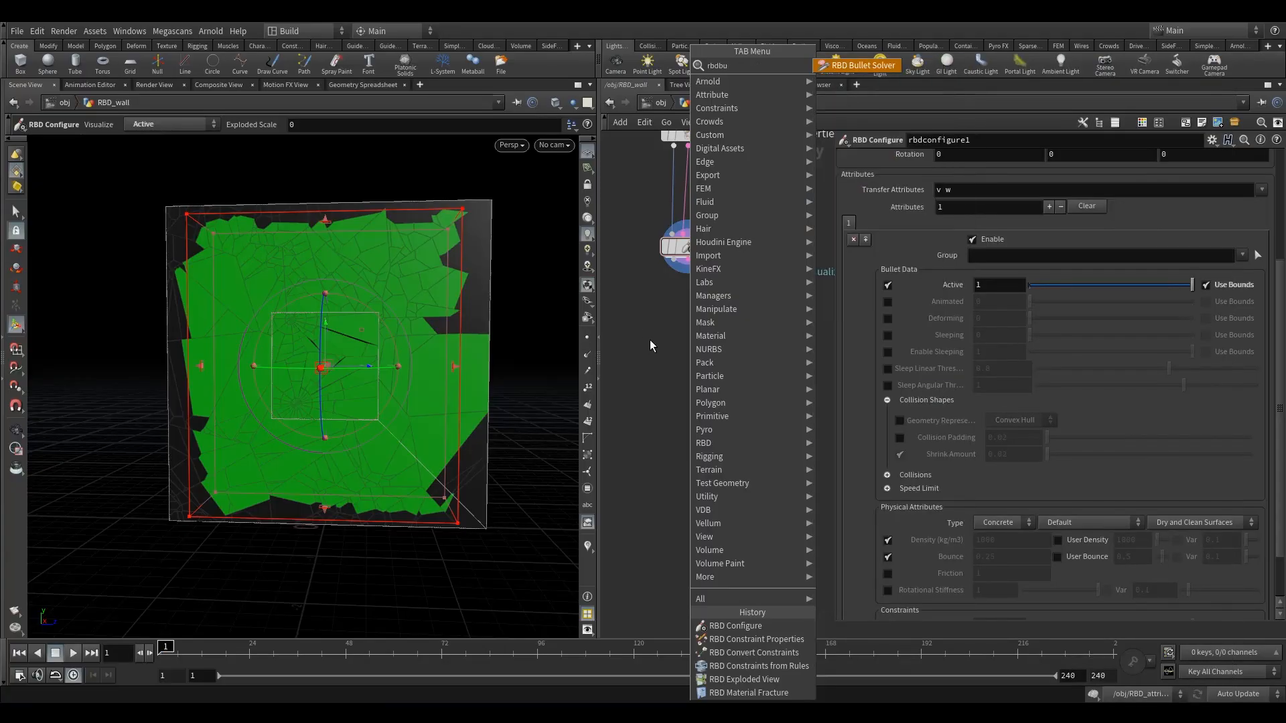
left_click(857, 65)
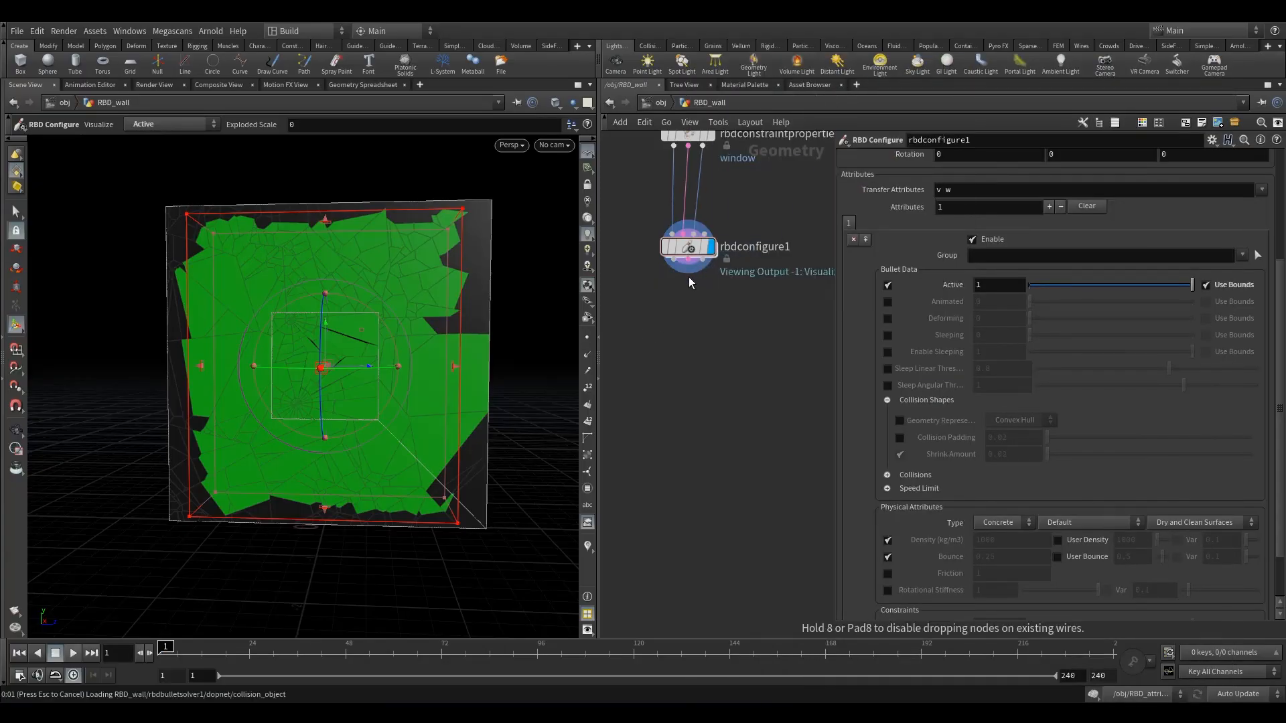
left_click(689, 276)
left_click_drag(689, 273, 693, 362)
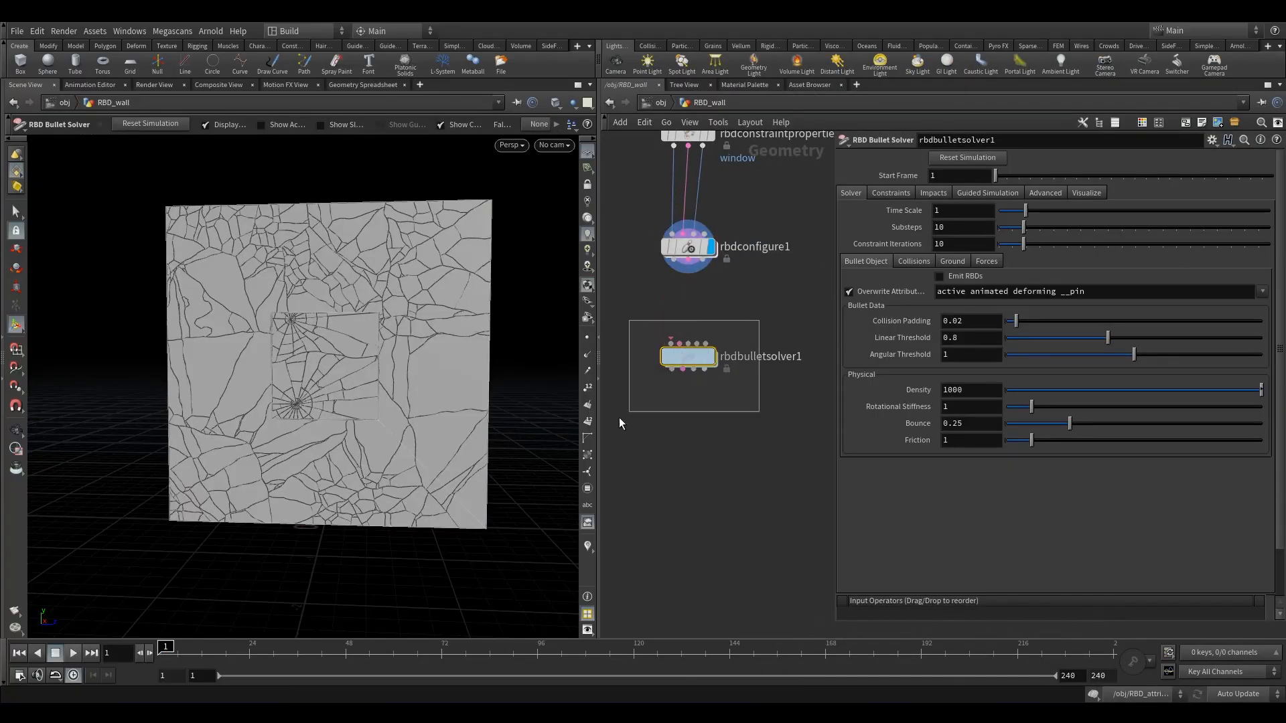
key("Delete")
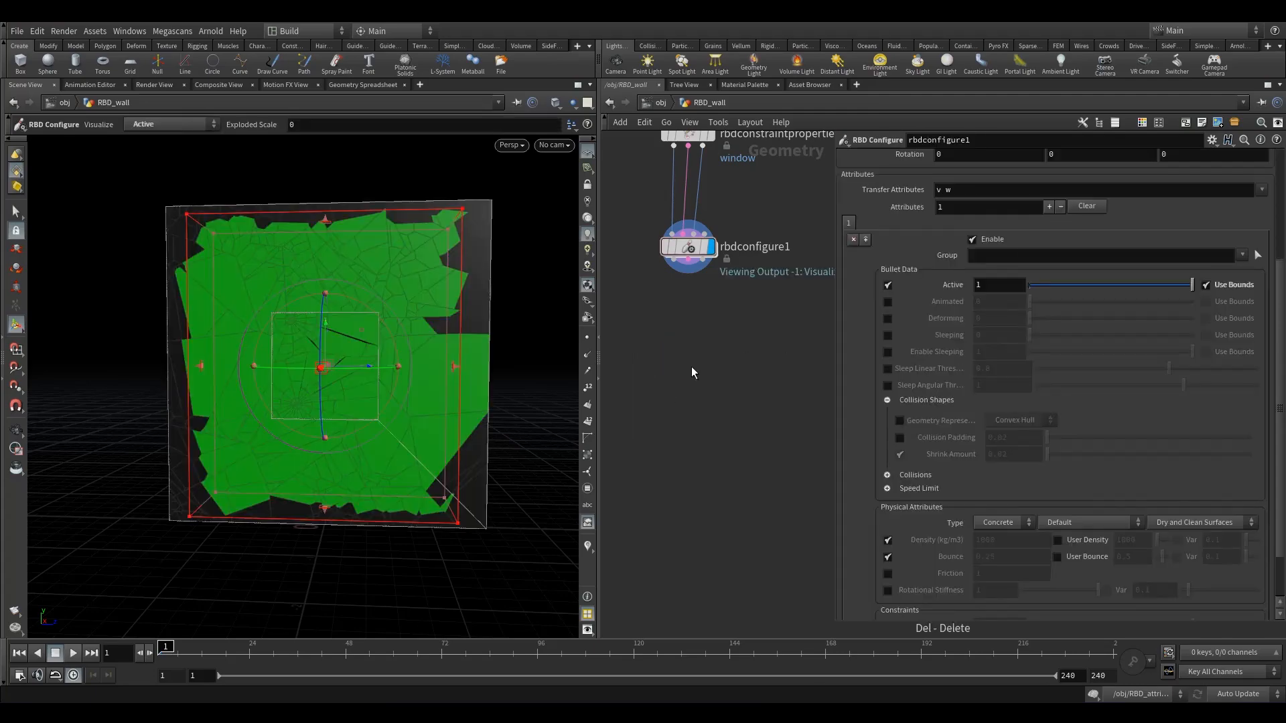
Add an RBD Bullet Solver wired below the RBD Configure node and make it the displayed node.
key("Tab")
type("rbdb")
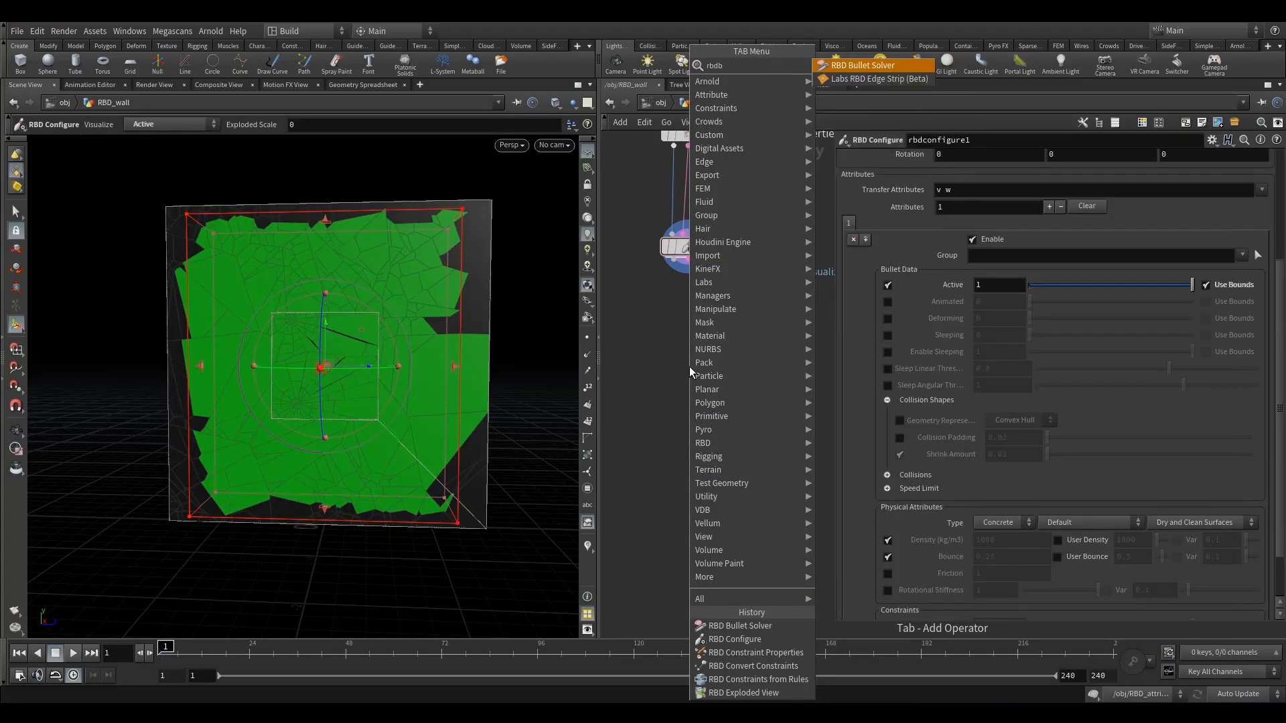
left_click(852, 65)
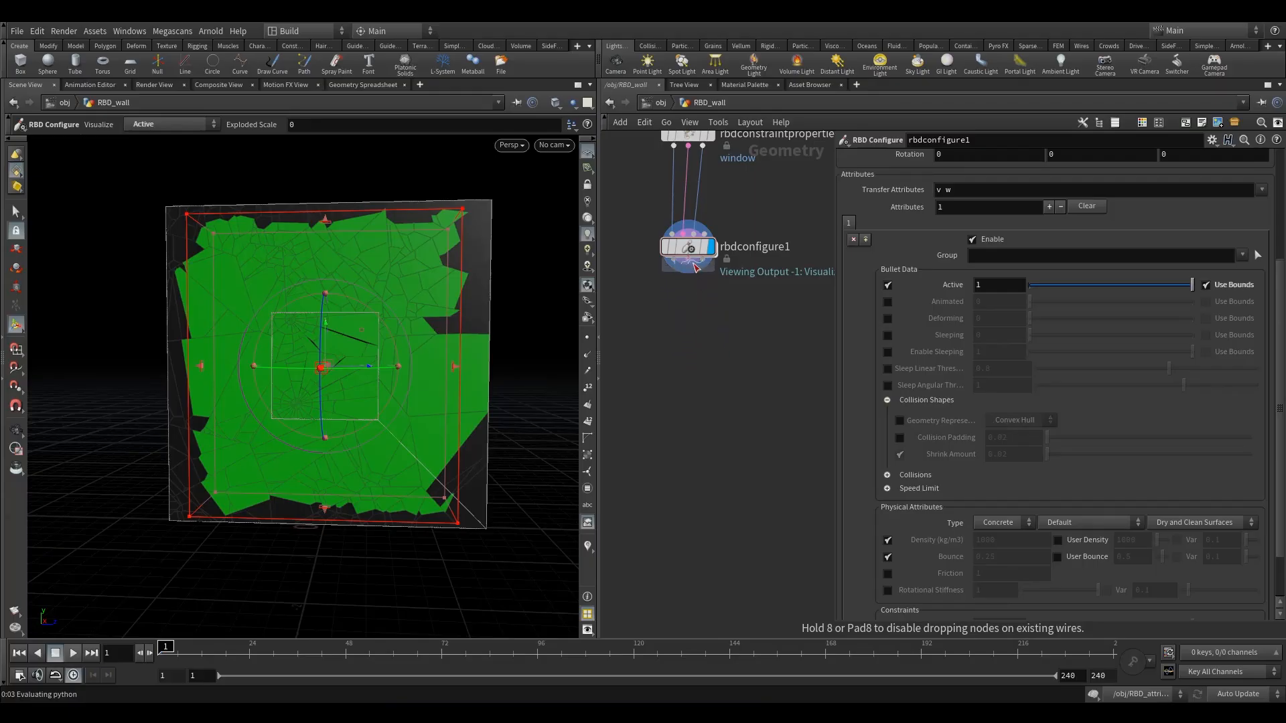
left_click(695, 292)
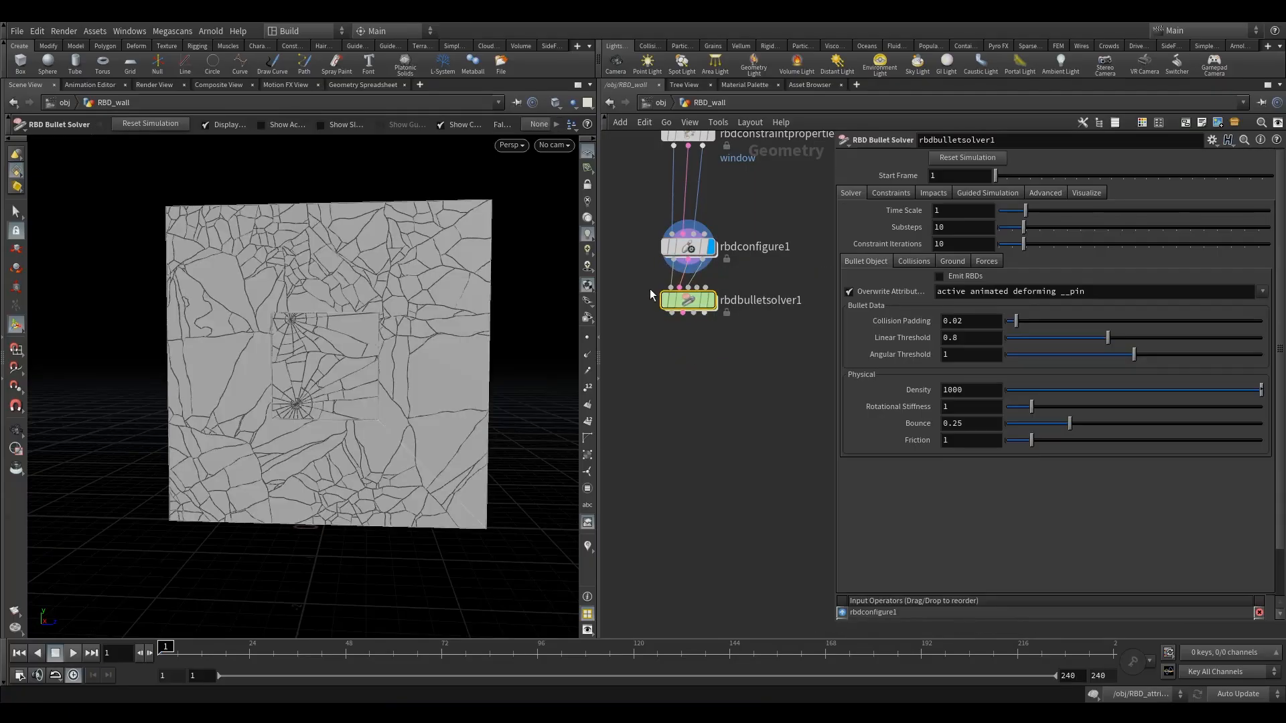
left_click_drag(695, 298, 693, 367)
left_click(713, 335)
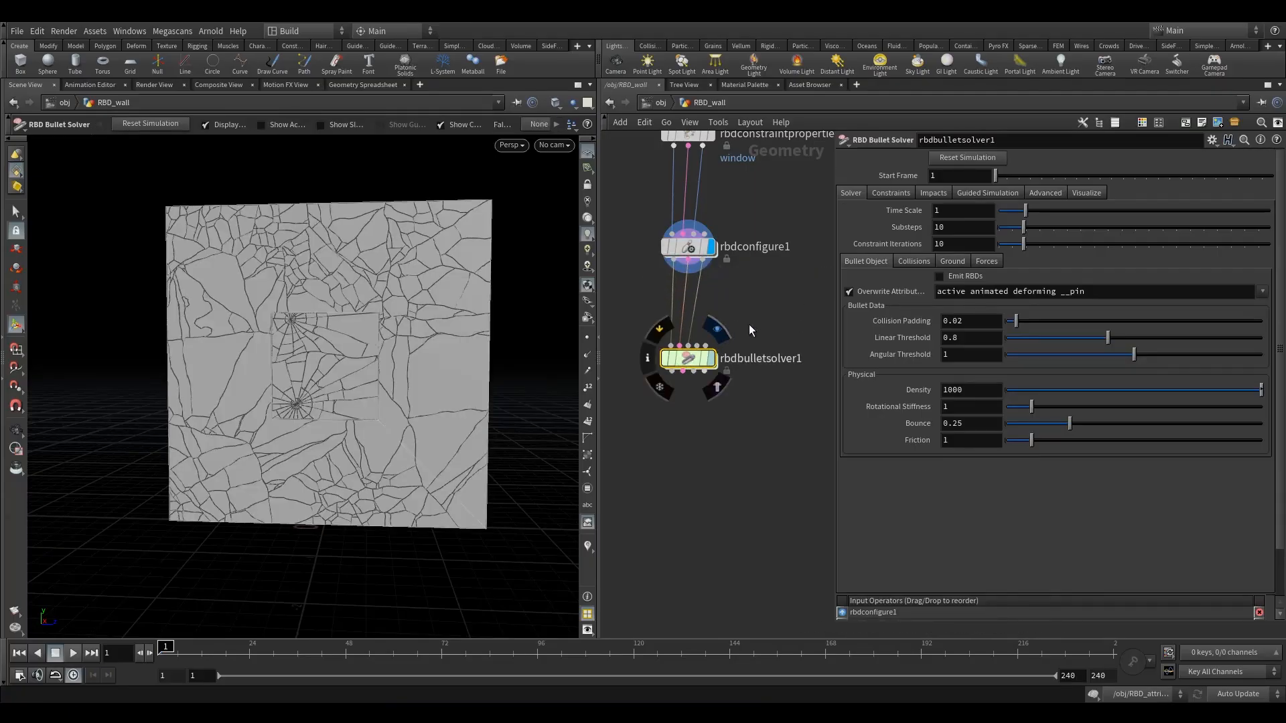
Add a Ground Plane to the RBD Bullet Solver and move the solver node slightly lower in the network.
left_click(951, 262)
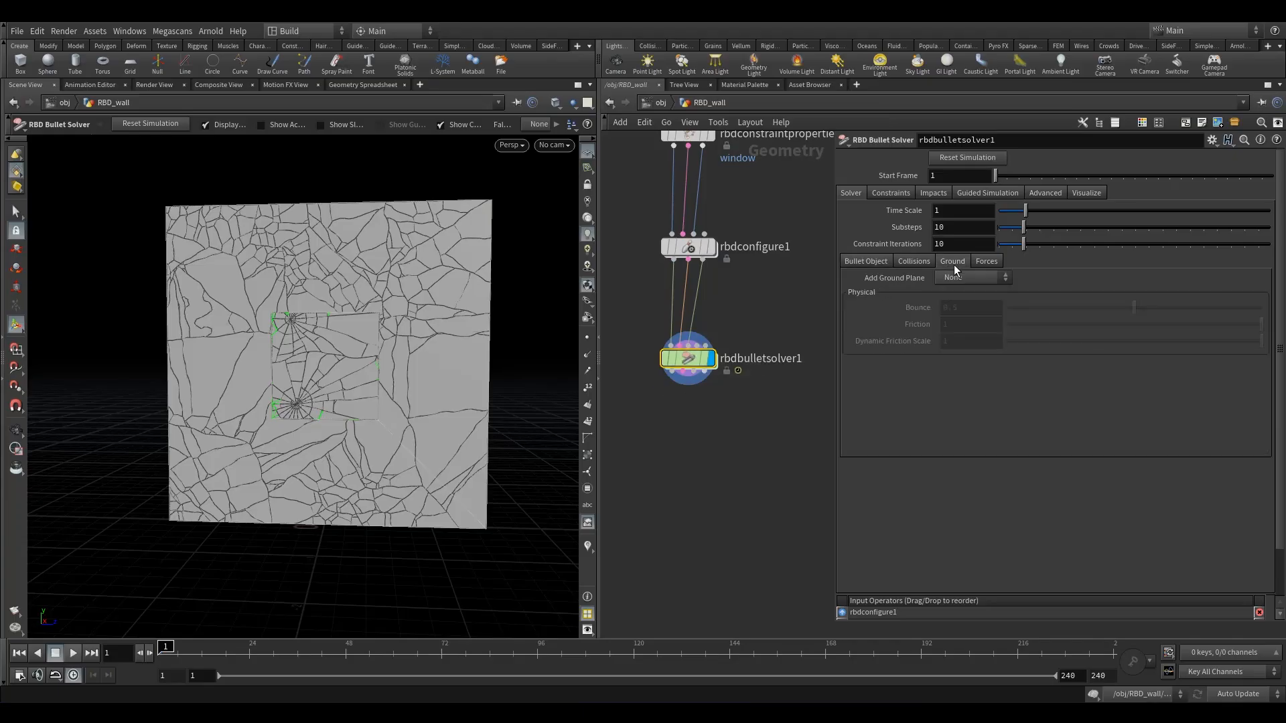
left_click(964, 304)
left_click_drag(690, 359, 690, 379)
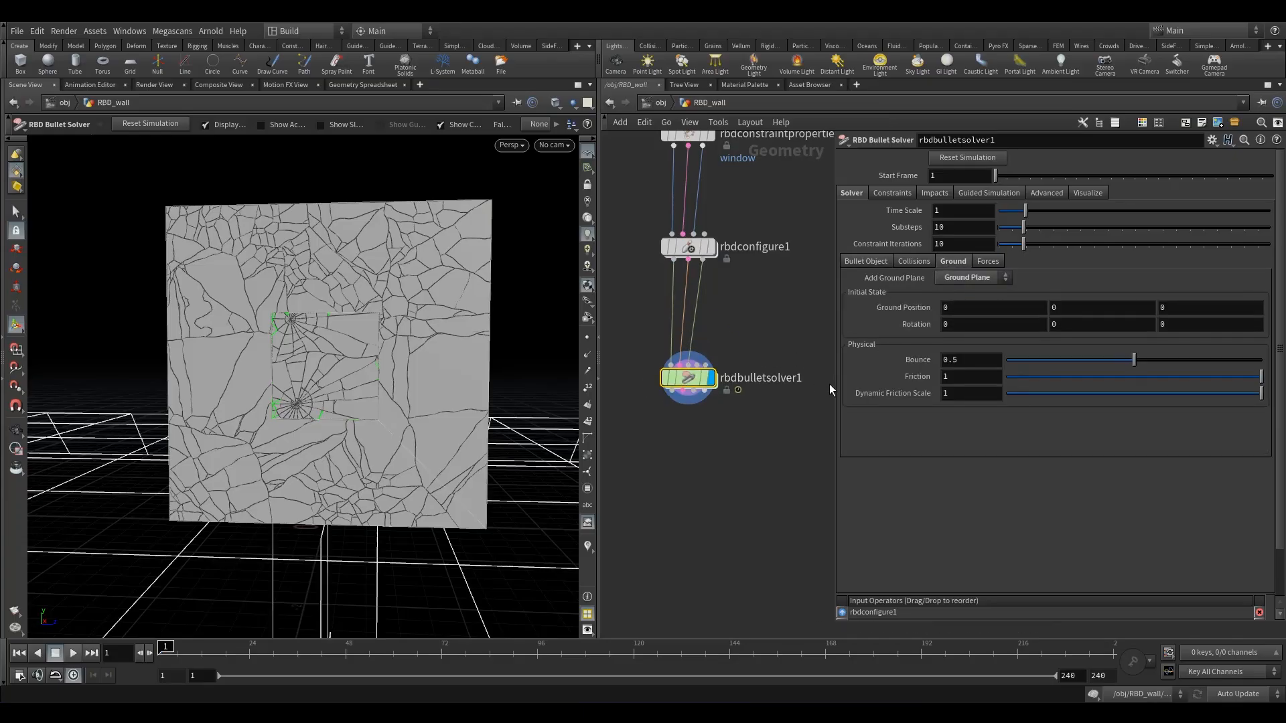
Play the simulation briefly, return to the first frame, and examine the wall and ground plane from the side.
left_click(63, 657)
left_click(57, 653)
left_click(24, 653)
right_click_drag(377, 383, 346, 431, "alt")
left_click_drag(345, 430, 434, 354, "alt")
right_click_drag(435, 354, 483, 395, "alt")
left_click_drag(483, 396, 331, 404, "alt")
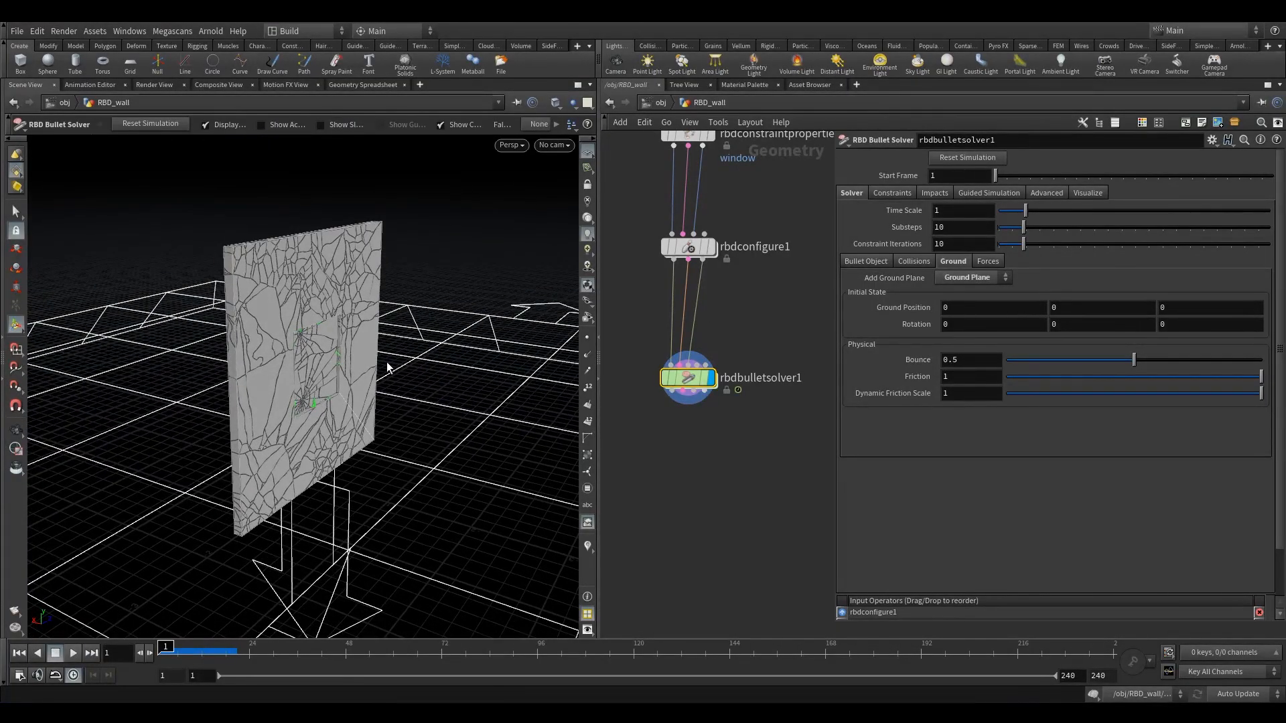
Add a Test Geometry: Pig Head node in the empty area beside the wall's node chain.
scroll(727, 388, "down", 4)
scroll(726, 388, "up", 3)
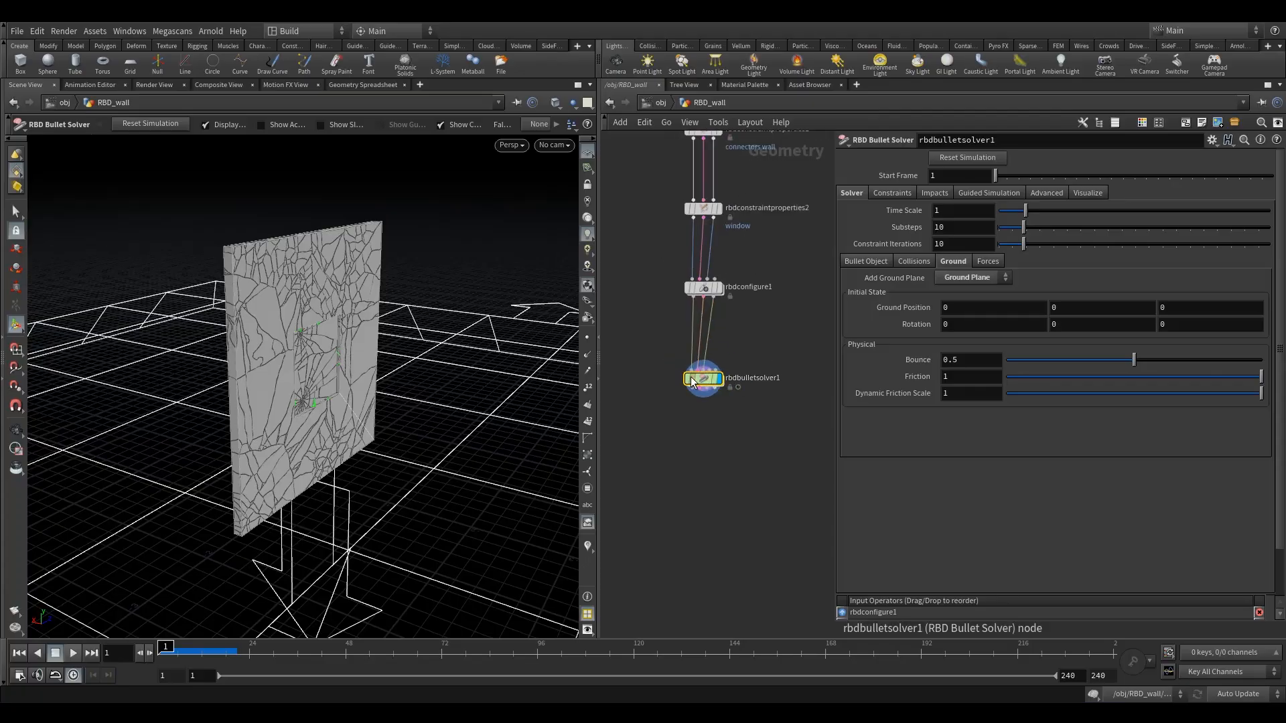
left_click_drag(760, 414, 761, 447)
middle_click_drag(750, 441, 701, 455)
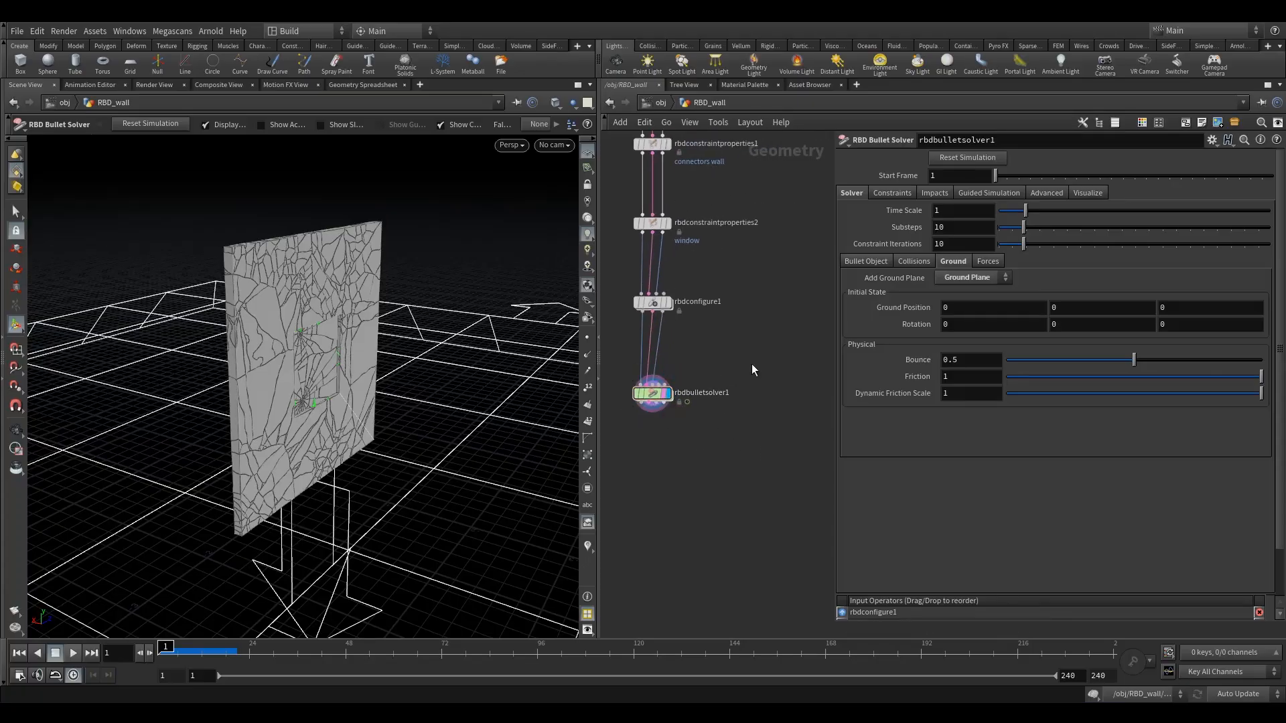
middle_click_drag(746, 355, 667, 442)
key("Tab")
type("tes")
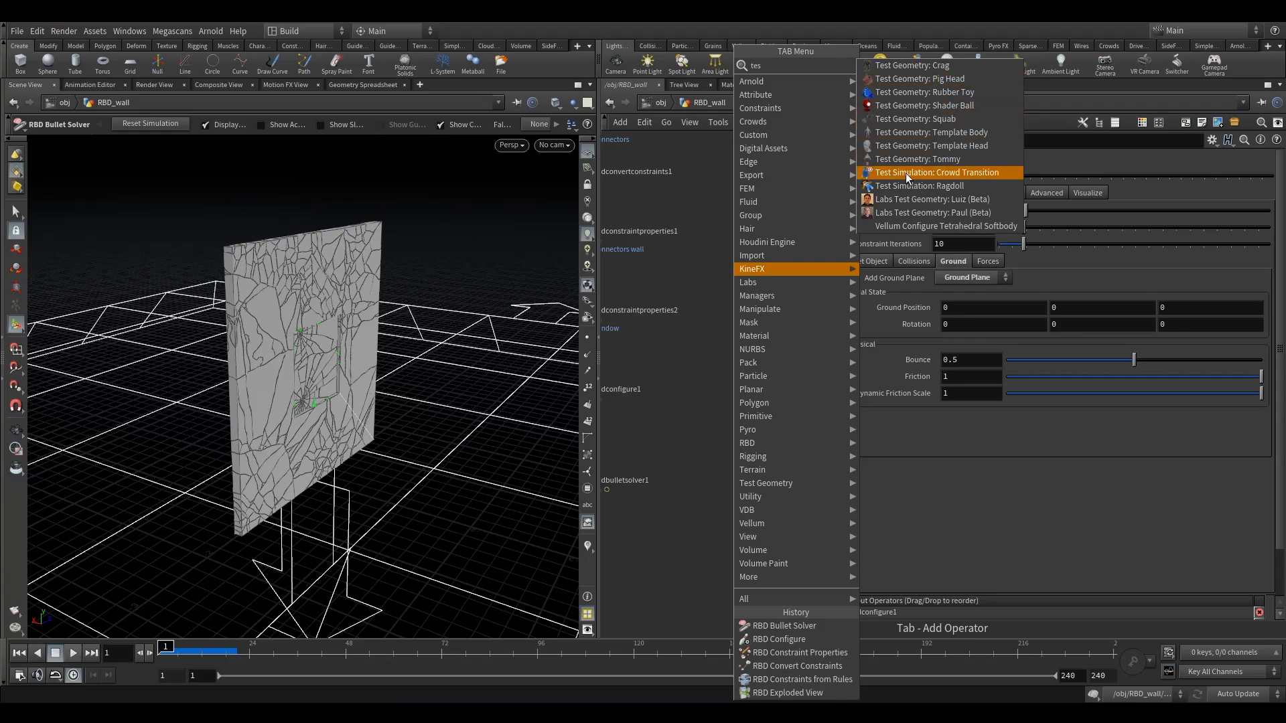
left_click(918, 79)
left_click(764, 321)
scroll(743, 368, "down", 3)
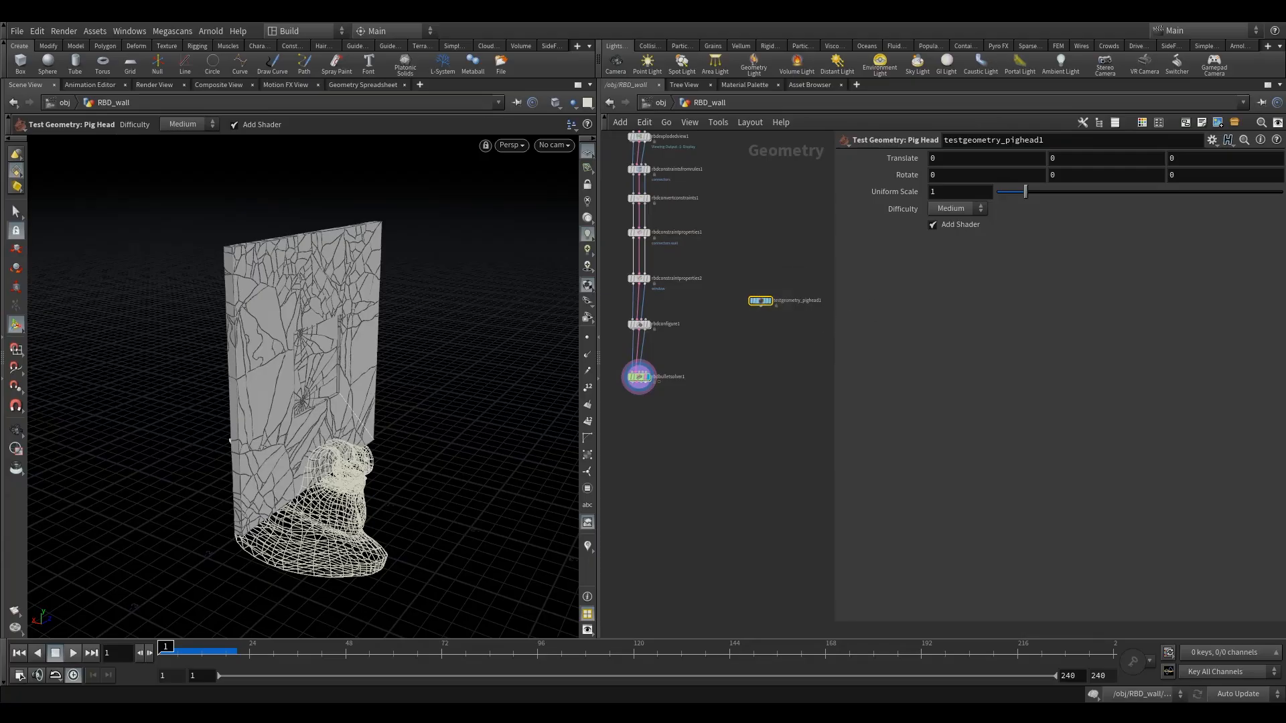
Set the pig head's uniform scale to 0.5 and display the RBD Configure node for comparison.
left_click_drag(977, 189, 532, 220)
type("0.5")
key("Return")
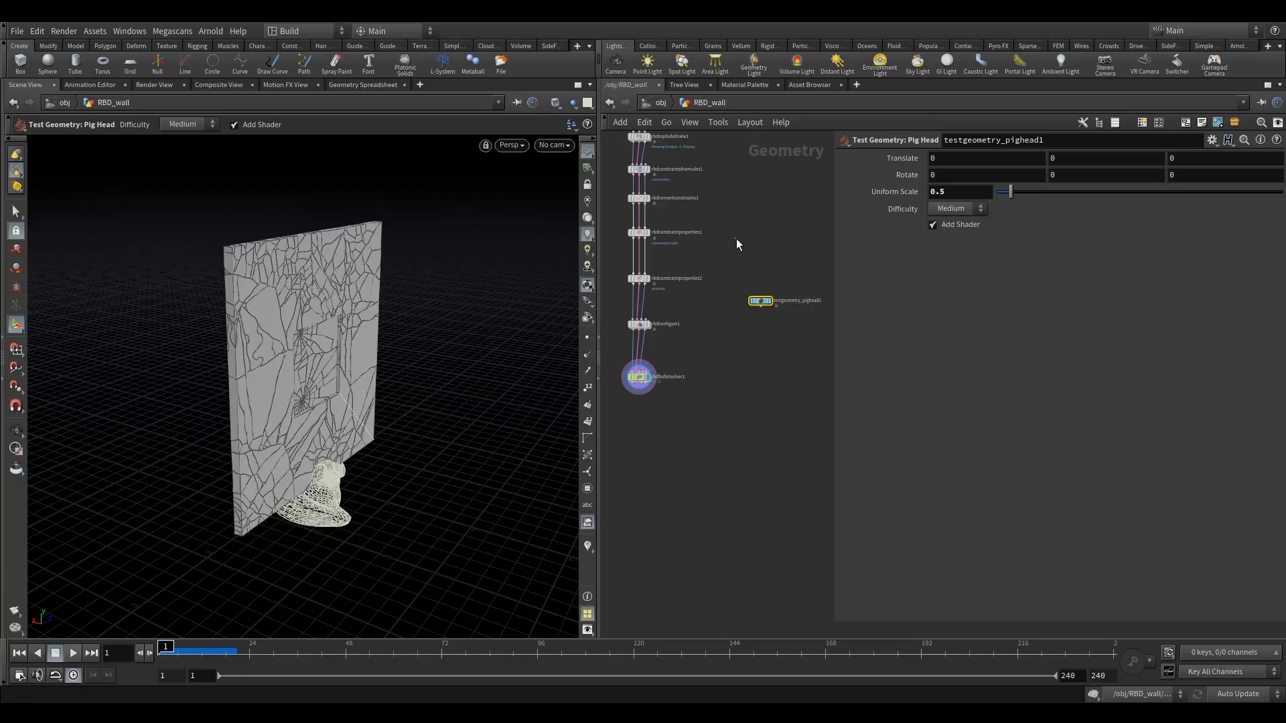
left_click(647, 324)
left_click(638, 324)
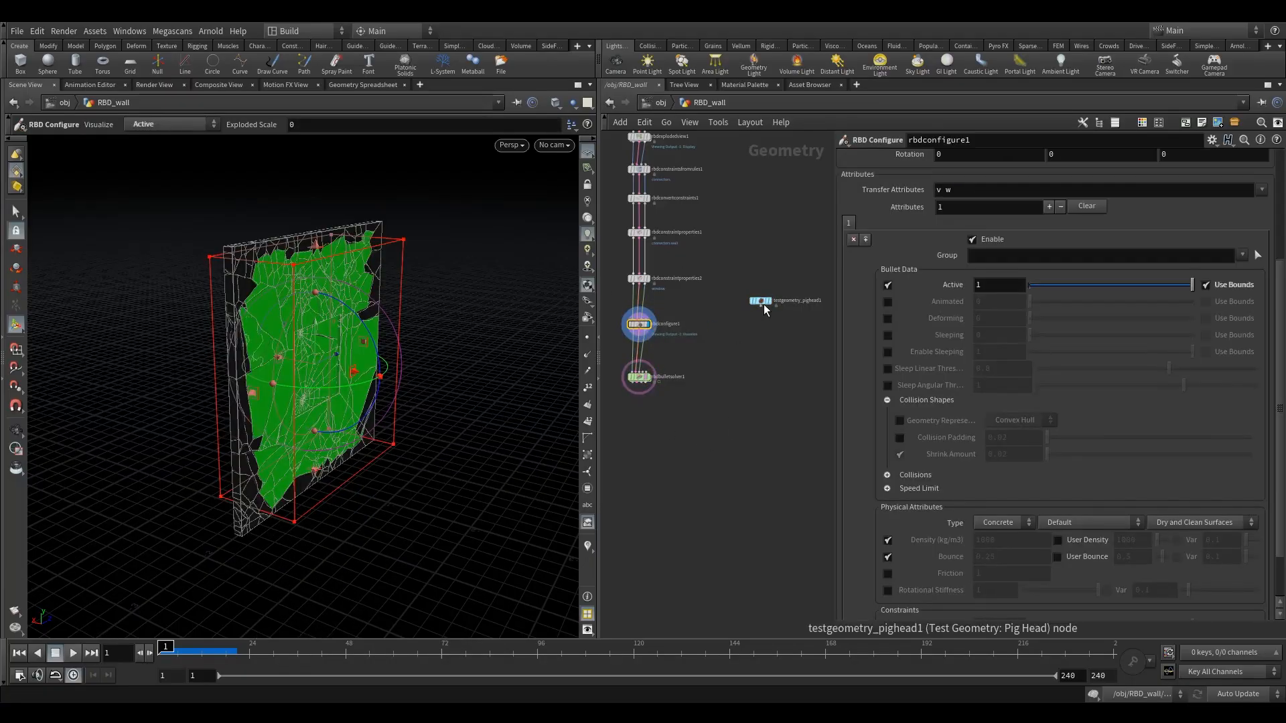
Add a Transform node wired below the pig head and make it the displayed node.
mouse_move(736, 325)
left_mouse_down()
mouse_move(771, 360)
mouse_move(743, 319)
left_mouse_up()
key("Tab")
type("tr")
left_click(804, 625)
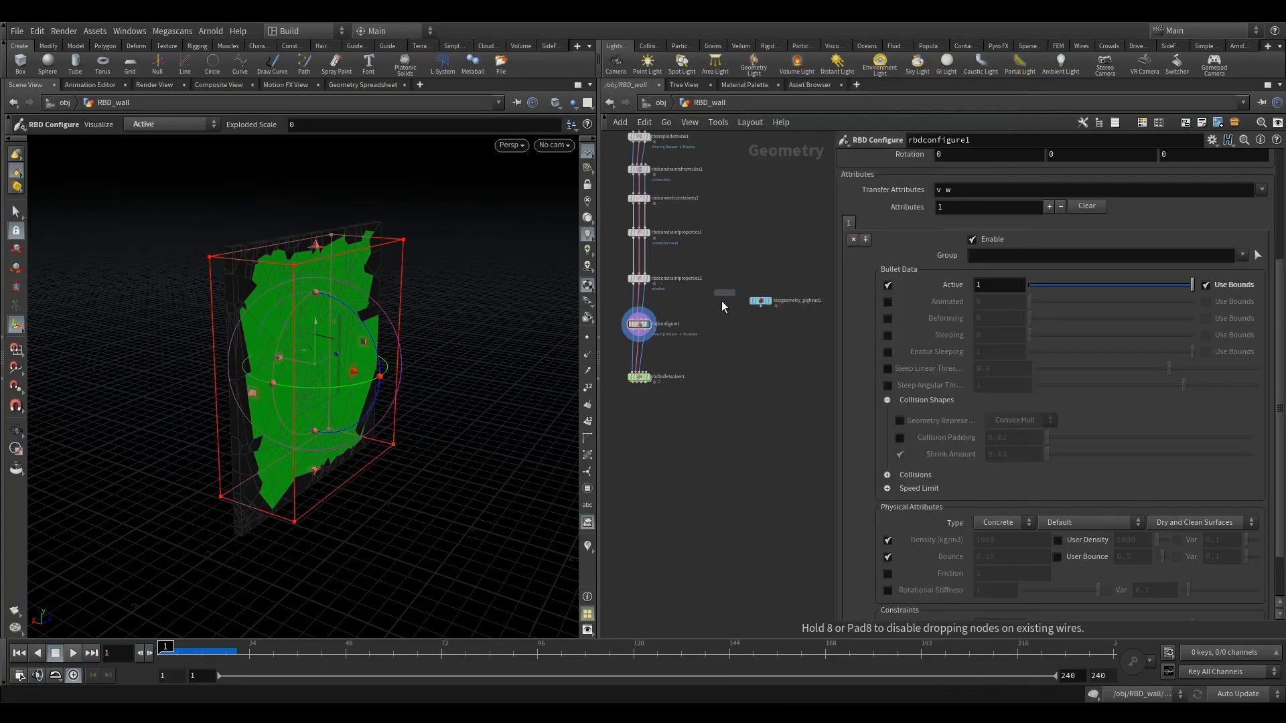
left_click(754, 347)
scroll(766, 304, "up", 3)
left_click_drag(756, 308, 768, 393)
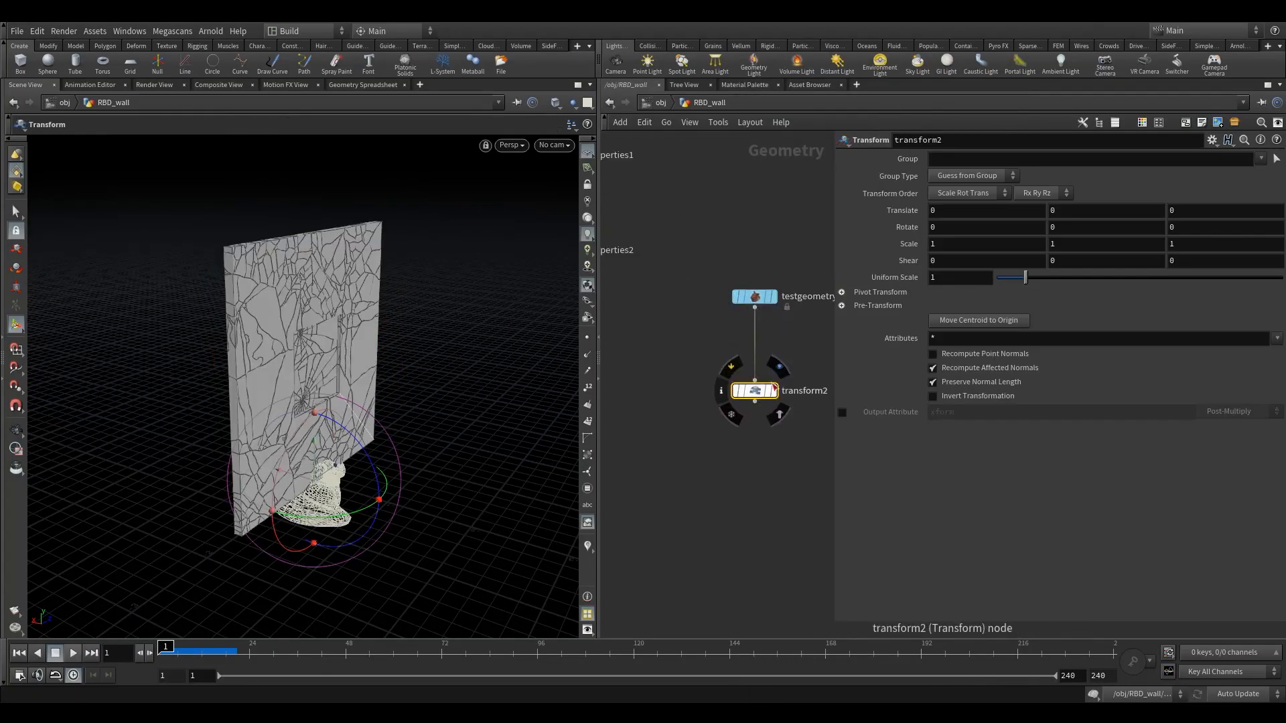
left_click(770, 390)
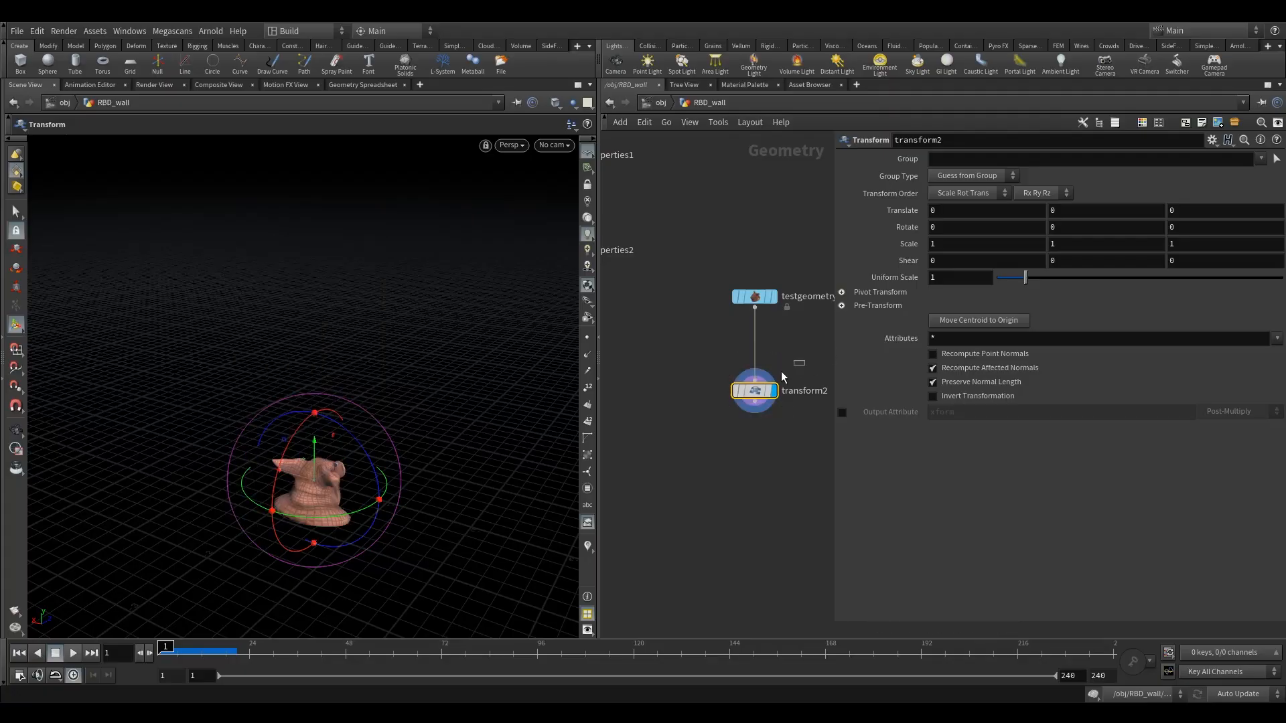
Show the RBD Configure node's wall as a template together with the displayed pig head.
left_click_drag(720, 406, 720, 406)
right_click_drag(448, 428, 318, 471, "alt")
left_click_drag(319, 471, 319, 447, "alt")
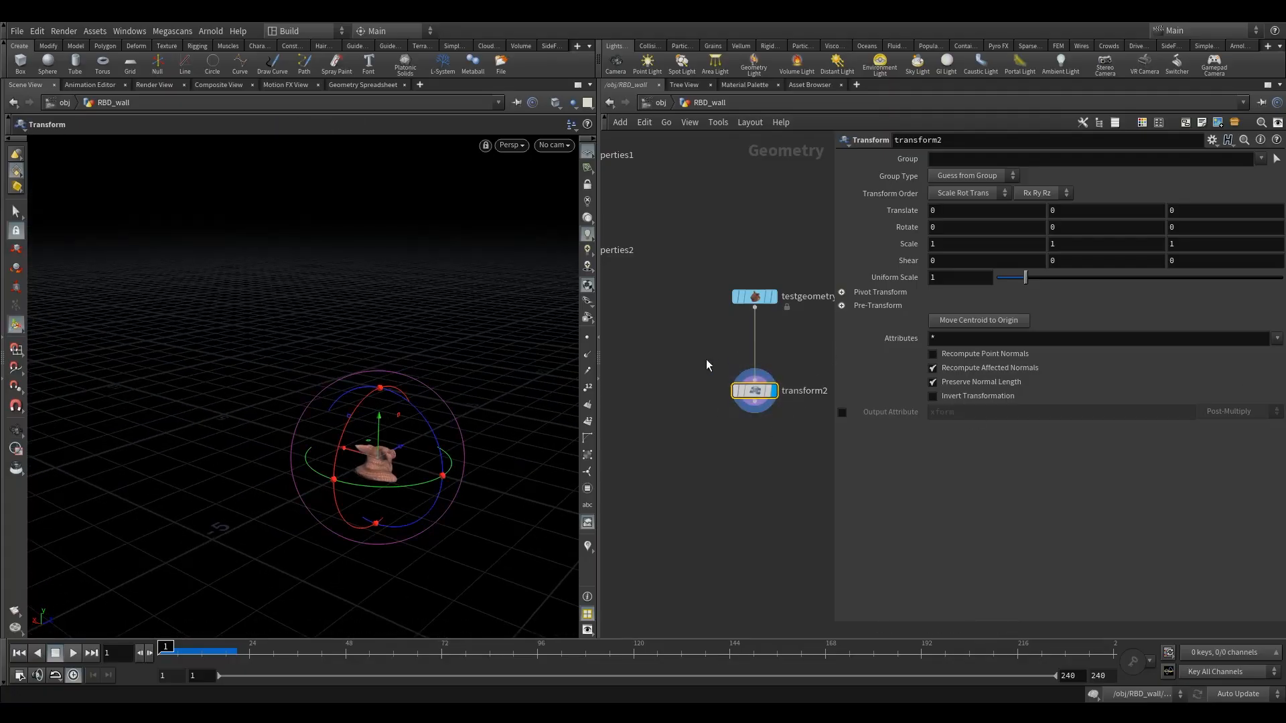
middle_click_drag(642, 366, 740, 384)
scroll(737, 381, "down", 3)
left_click(673, 372)
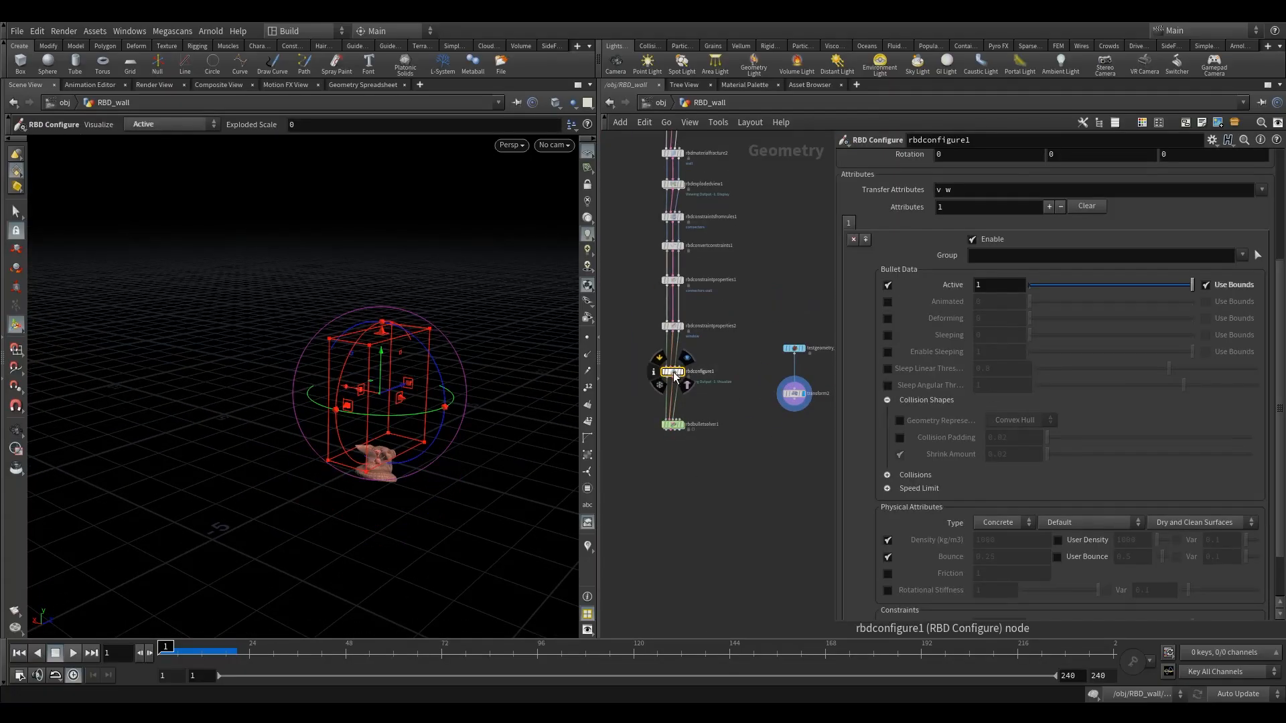
right_click_drag(393, 408, 572, 361, "alt")
middle_click_drag(370, 431, 281, 381, "alt")
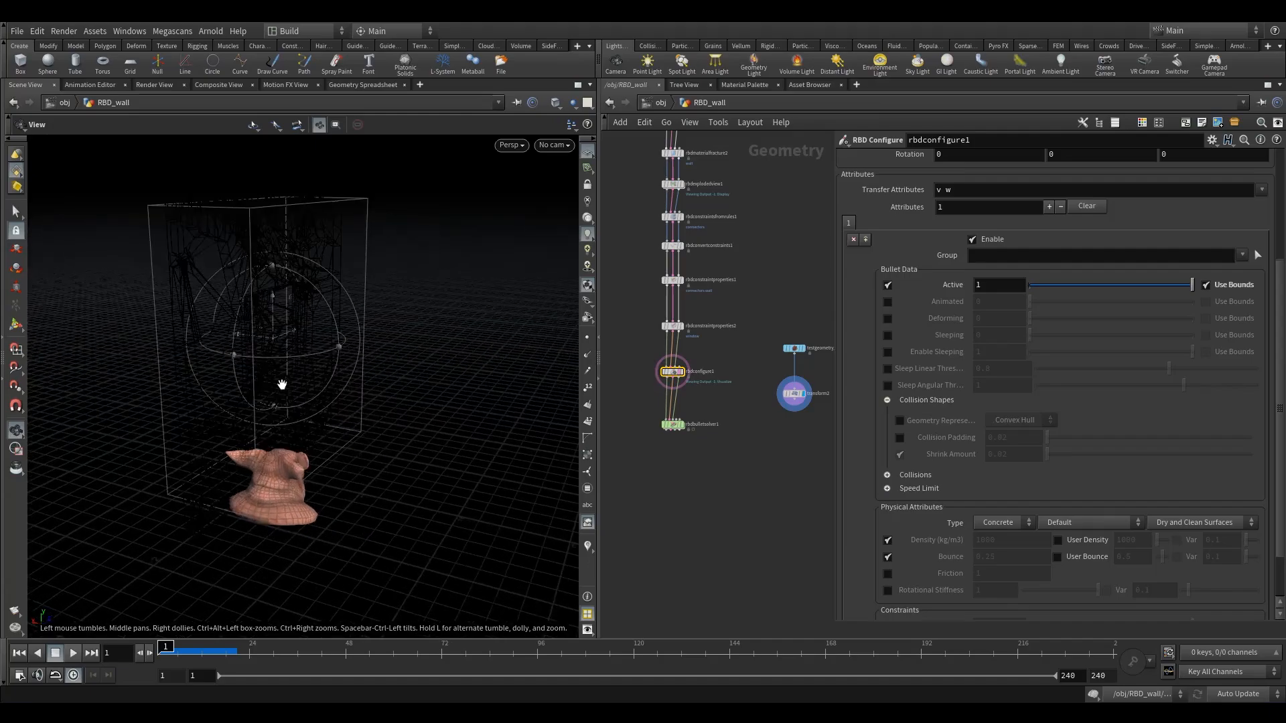
right_click_drag(281, 382, 379, 386, "alt")
Move the pig head away from the wall by setting the Transform node's translation to 2.5 in X and 1.5 in Y.
left_click(793, 393)
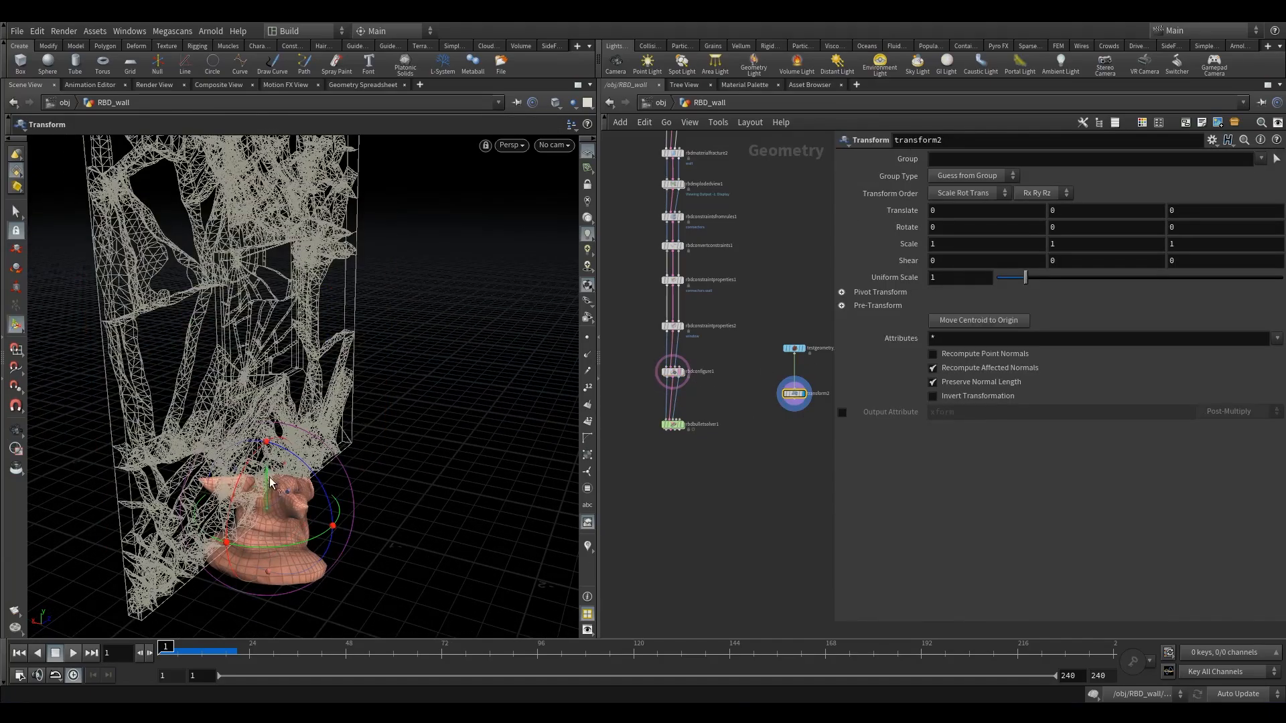
left_click_drag(258, 509, 20, 438)
left_click_drag(201, 429, 808, 273, "alt")
left_click_drag(981, 214, 935, 223)
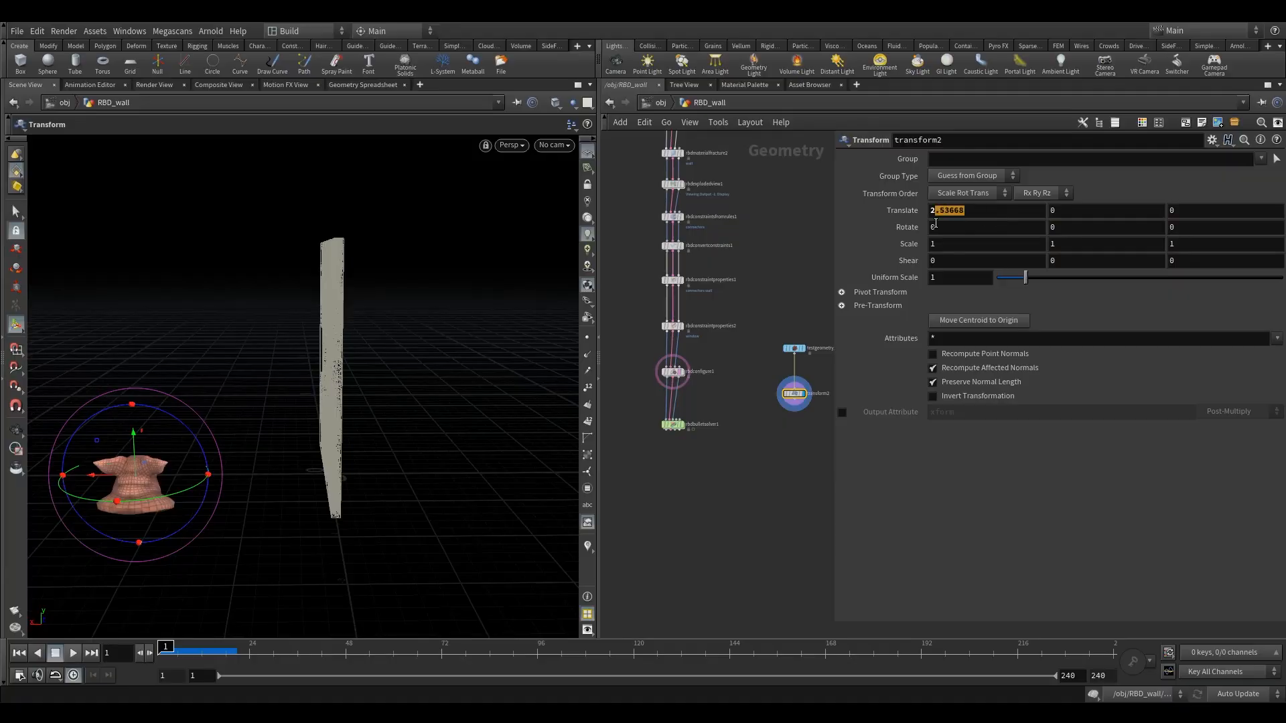
type("5")
mouse_move(1099, 210)
middle_mouse_down()
mouse_move(1097, 176)
mouse_move(1113, 179)
mouse_move(1099, 216)
middle_mouse_up()
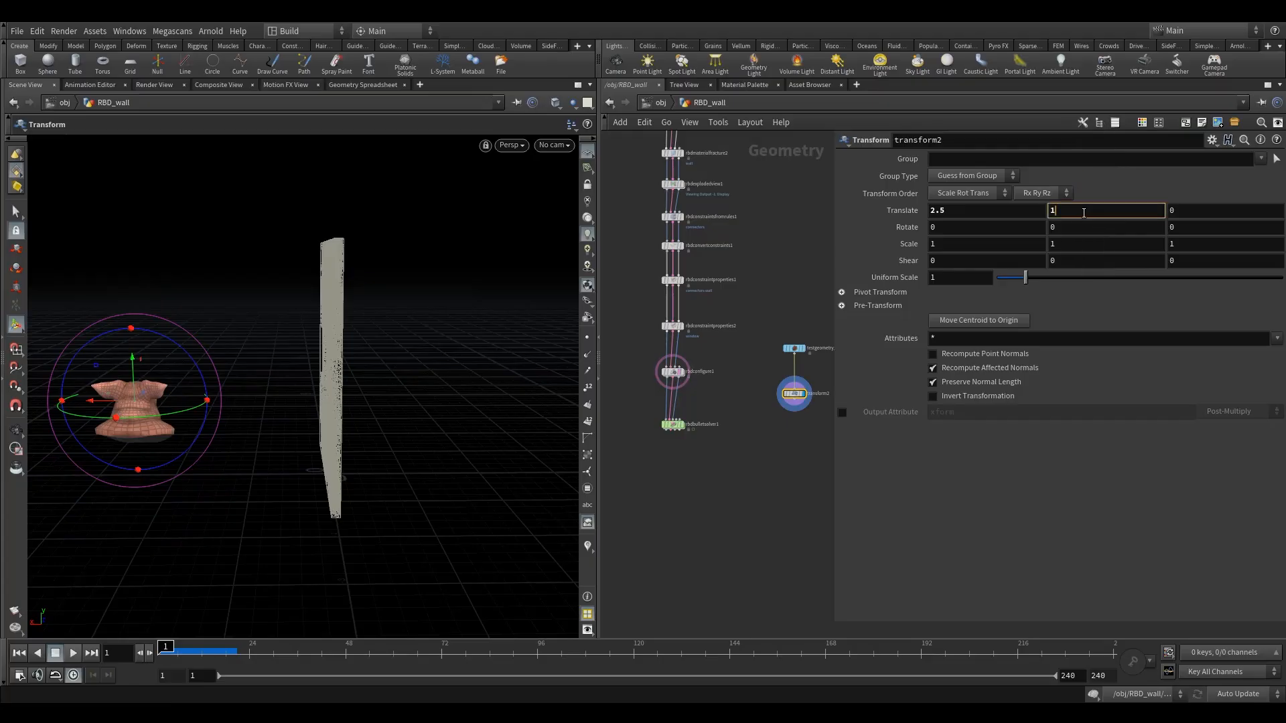
key("Return")
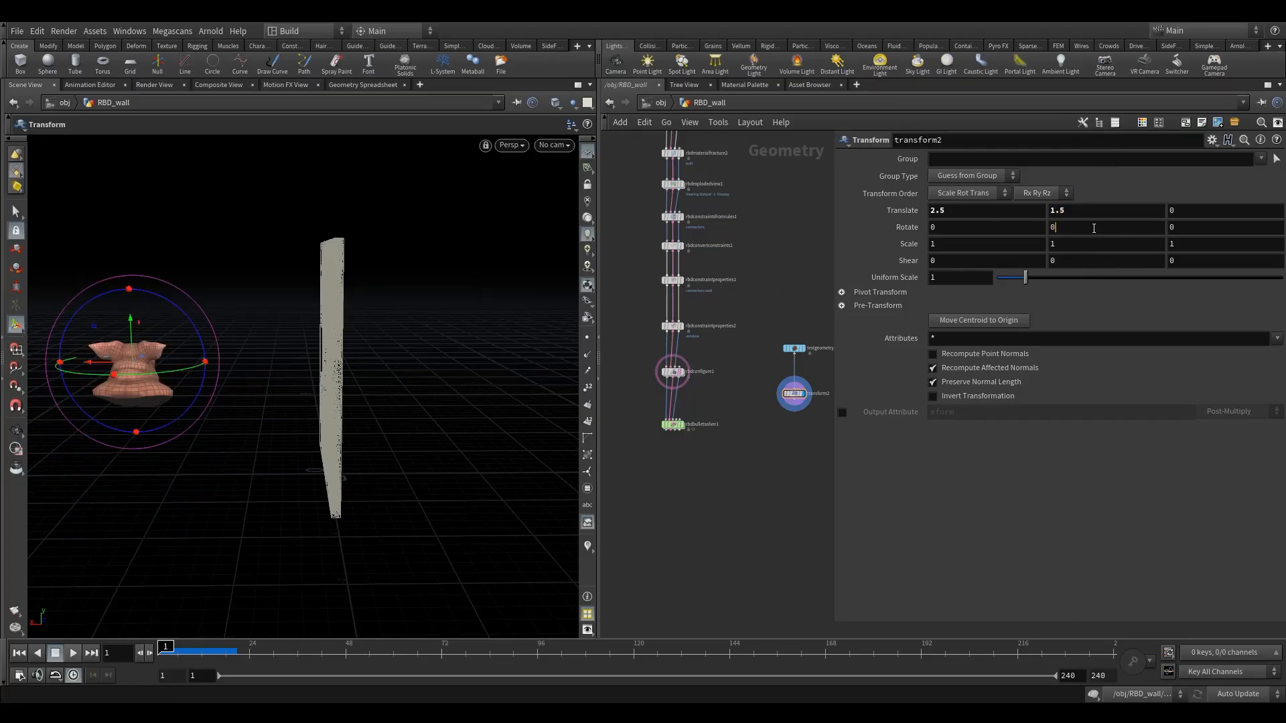
Turn the pig head to face the wall by setting the Transform node's Y rotation to -90.
type("90")
key("Return")
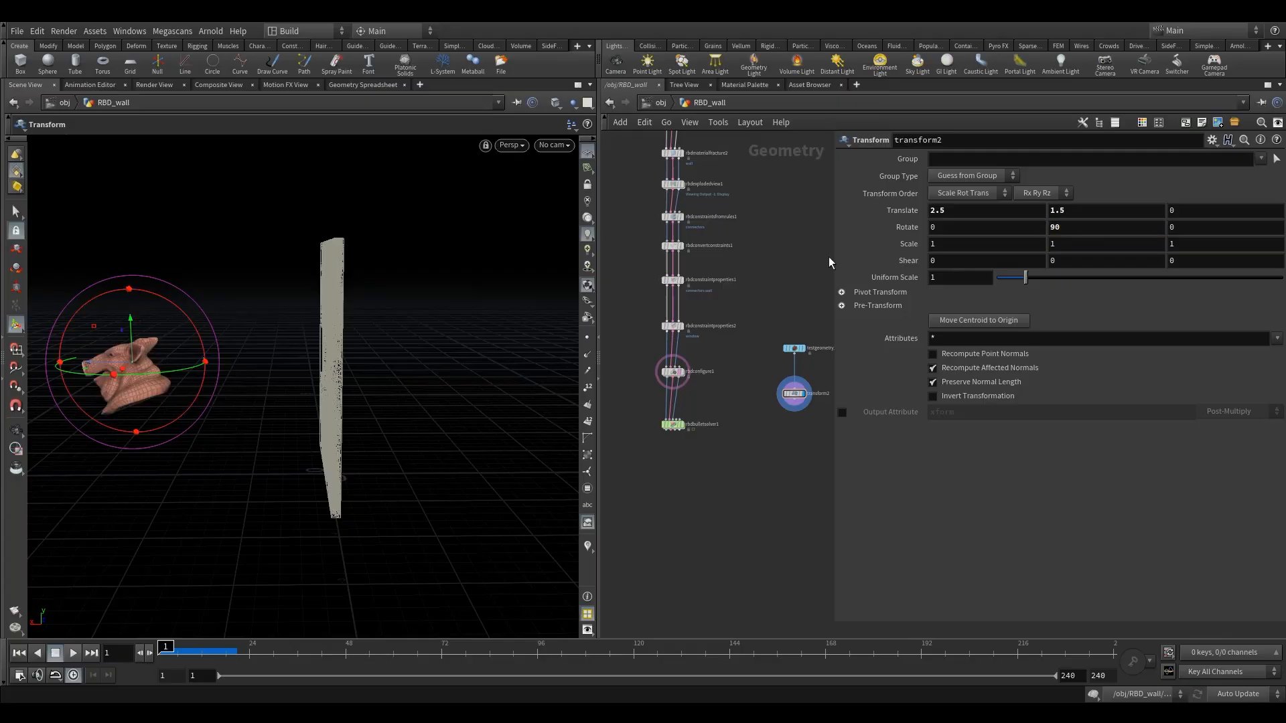
left_click_drag(433, 329, 348, 325, "alt")
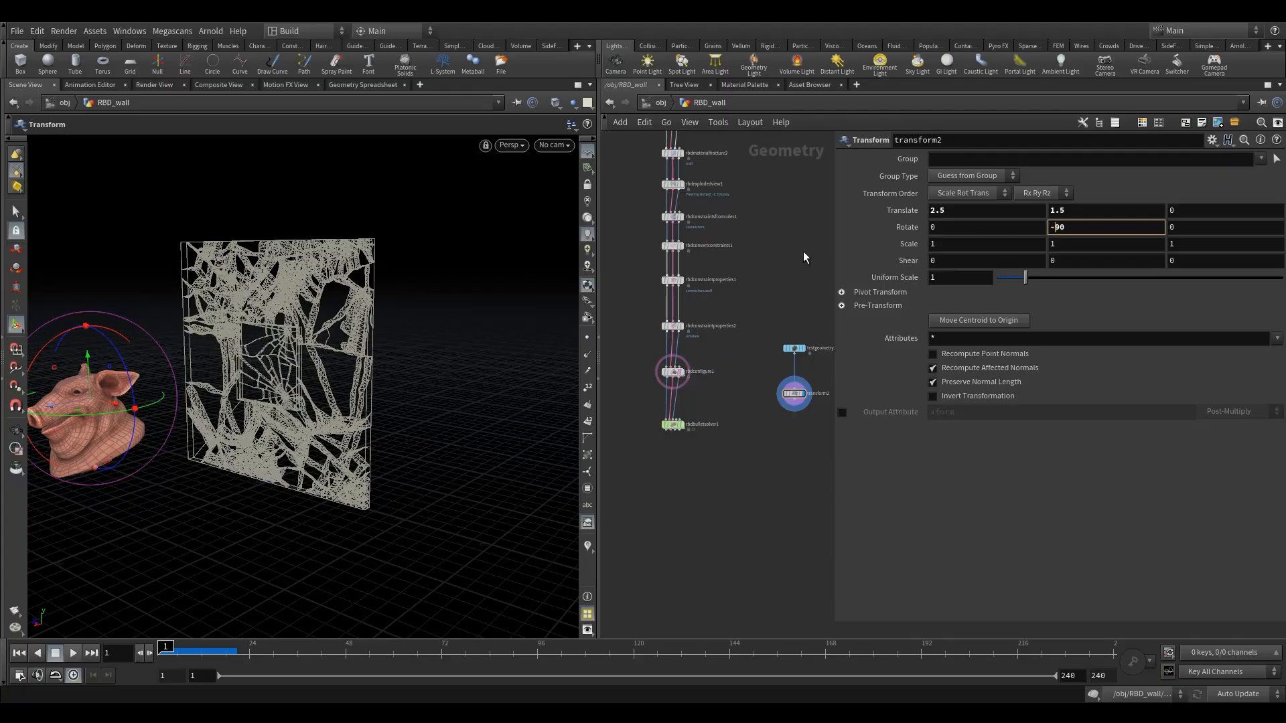
key("Return")
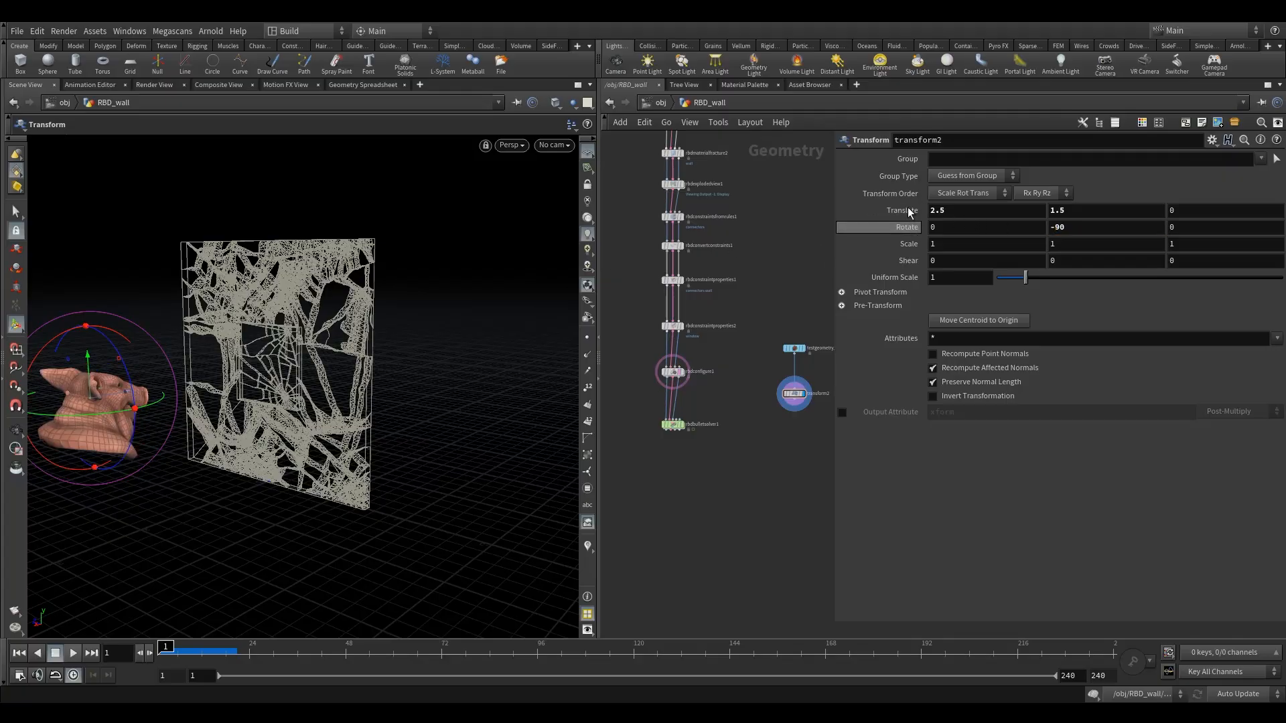
Keyframe the pig head's X translation at 2.5 on frame 1 and just past the wall on frame 50, and return to the first frame.
left_click(959, 210, "alt")
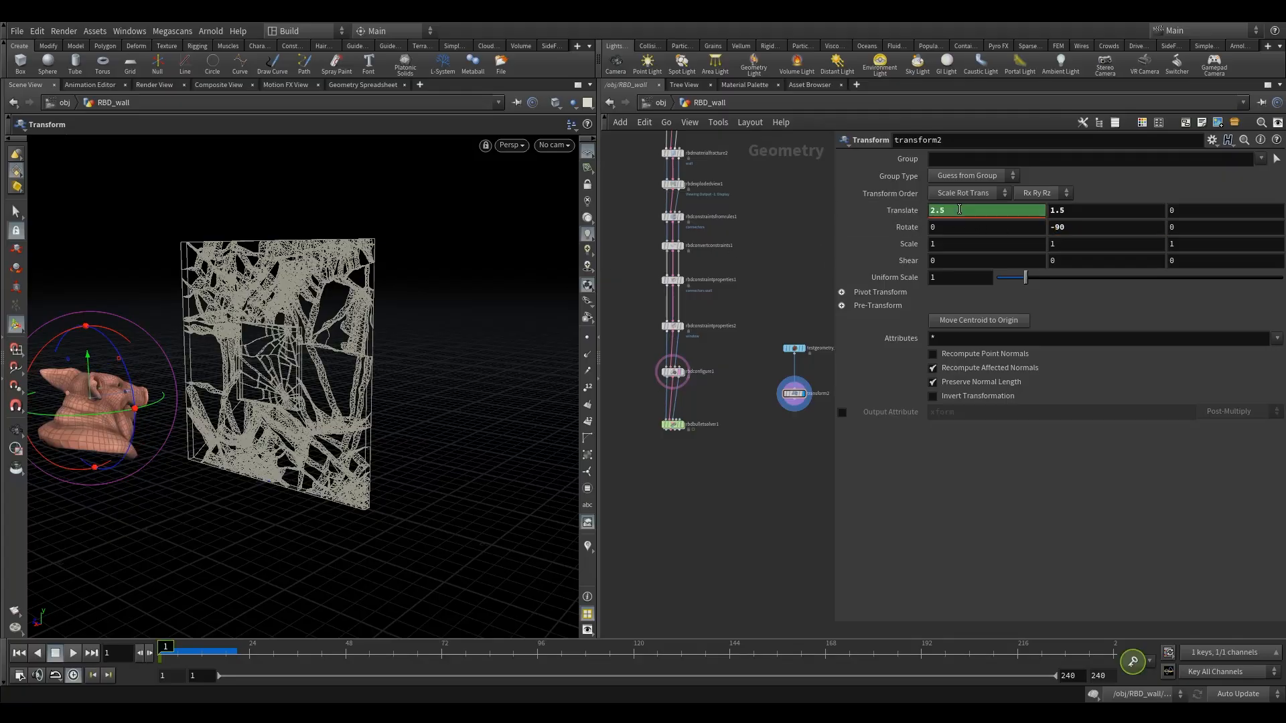
left_click_drag(273, 407, 212, 395, "alt")
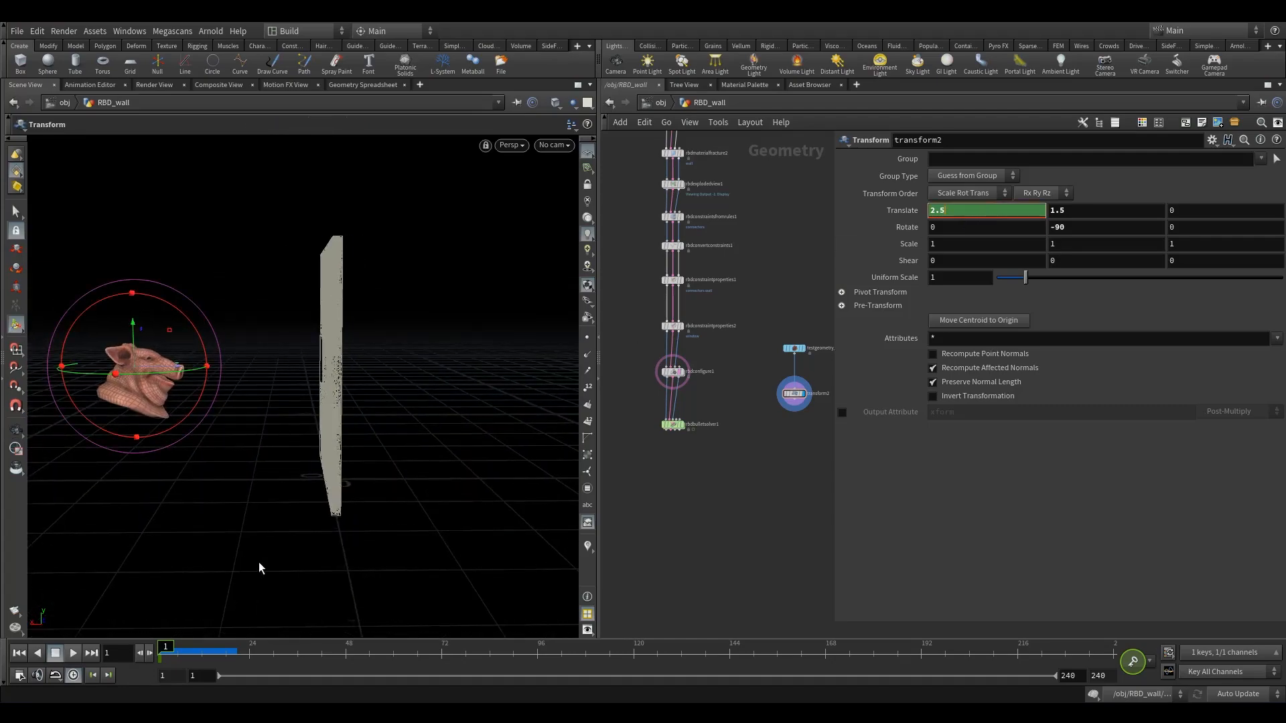
left_click_drag(492, 650, 350, 651)
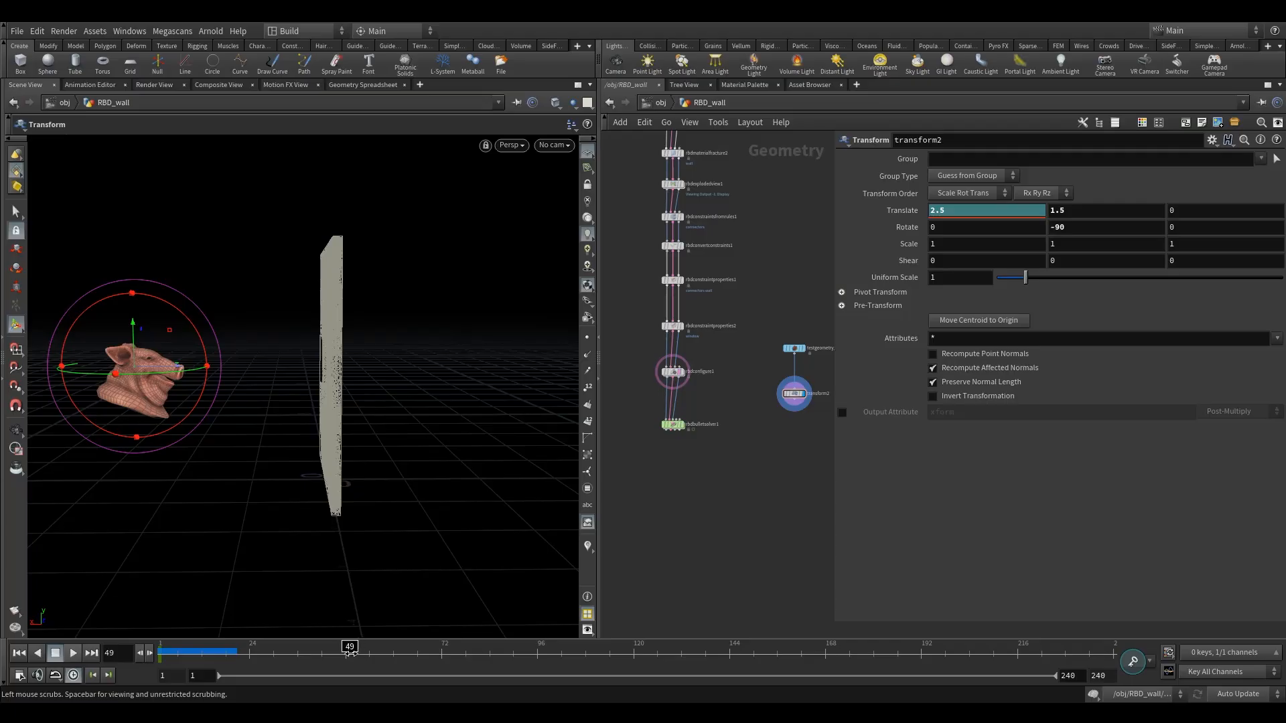
left_click_drag(165, 351, 436, 351, "alt")
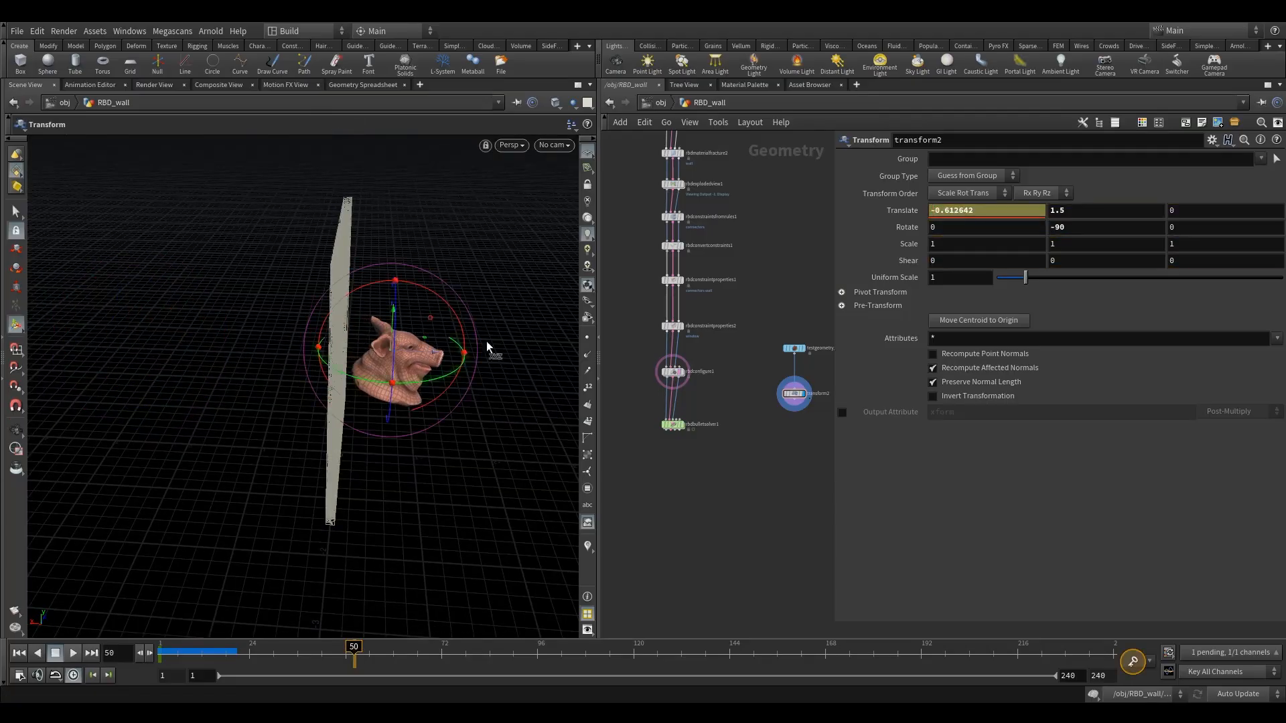
left_click_drag(946, 209, 1035, 208)
key("BackSpace")
key("Return")
left_click(19, 653)
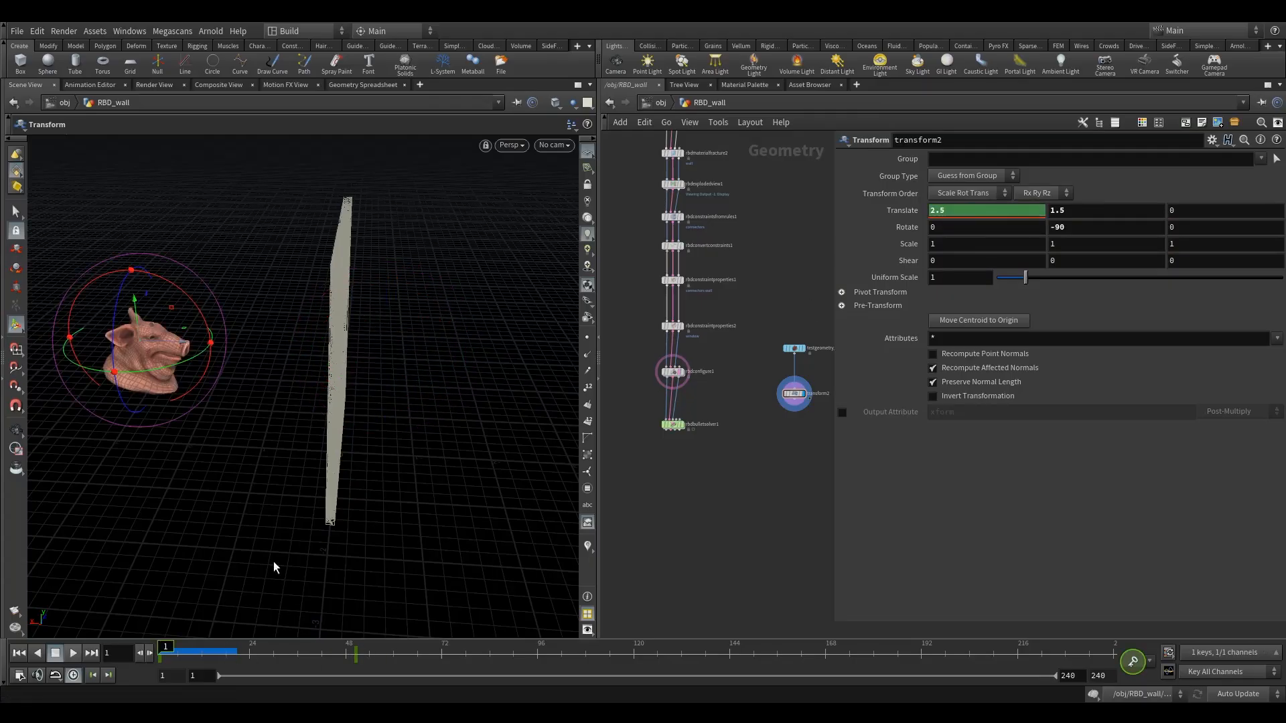
Wire the pig head's Transform into the Collision Geometry input of the RBD Bullet Solver and display the solver.
left_click(795, 404)
scroll(717, 400, "up", 4)
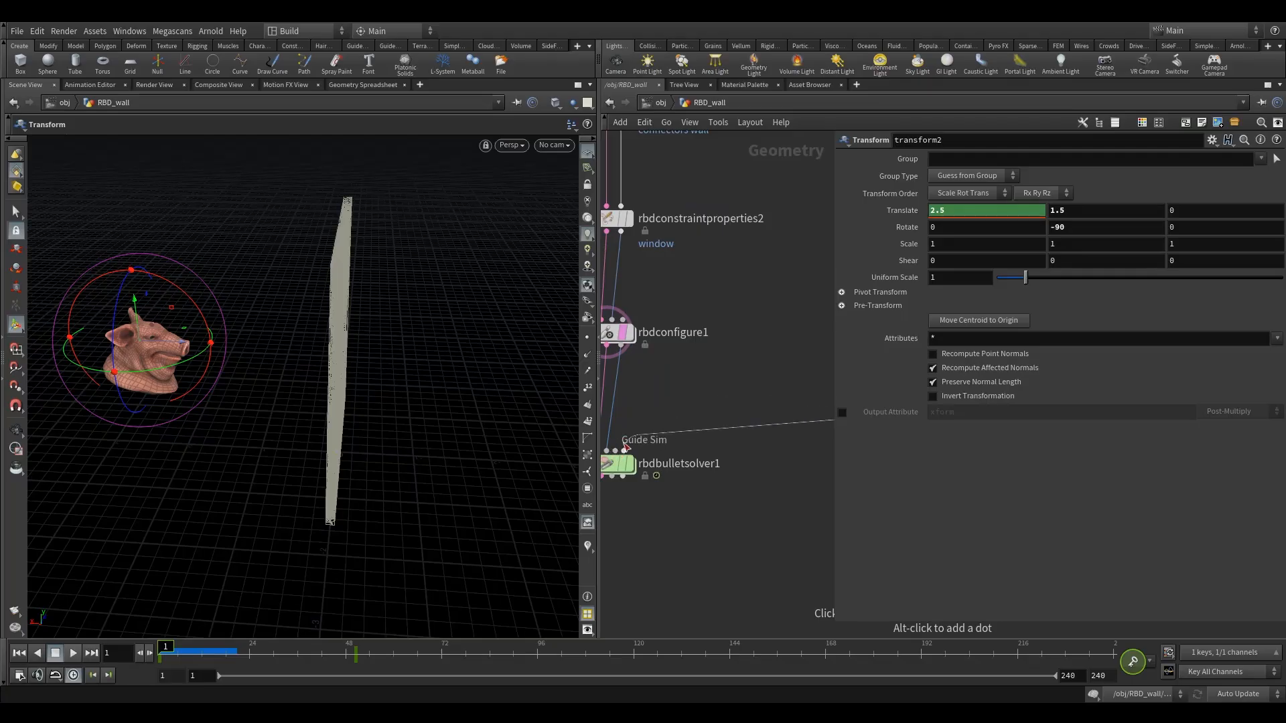
middle_click_drag(695, 386, 791, 408)
left_click(689, 411)
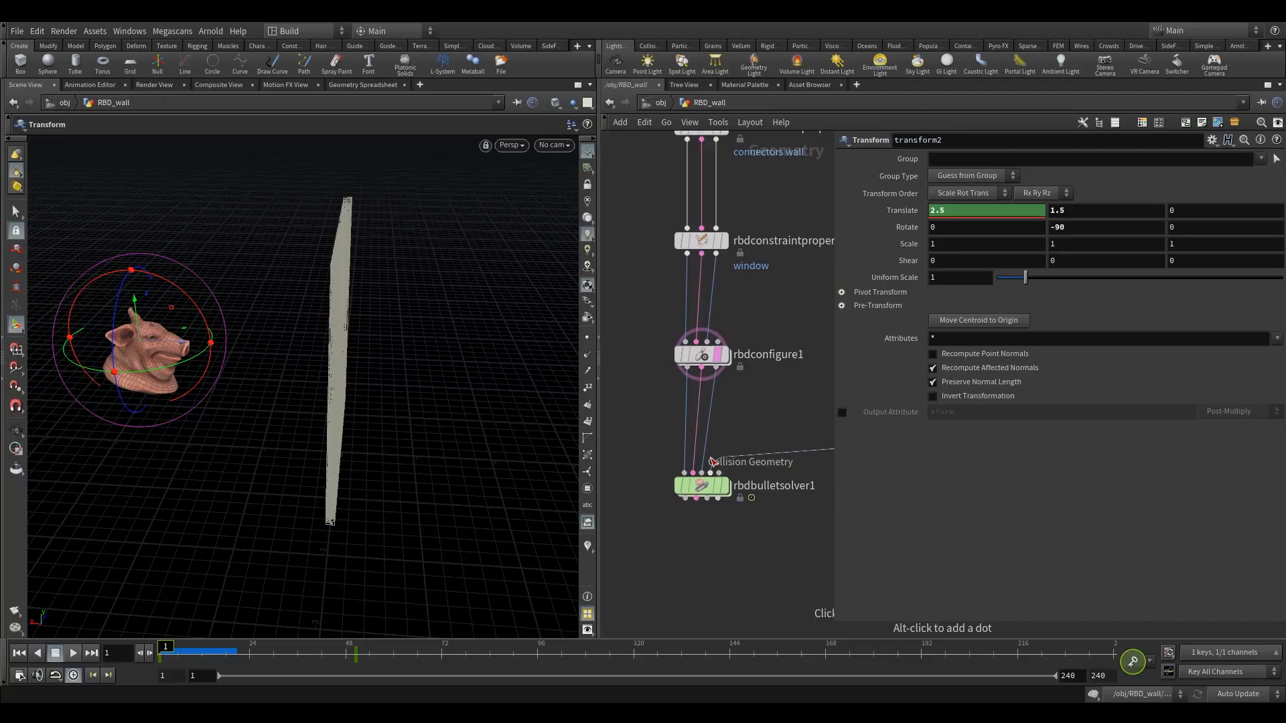
left_click(724, 486)
left_click(715, 490)
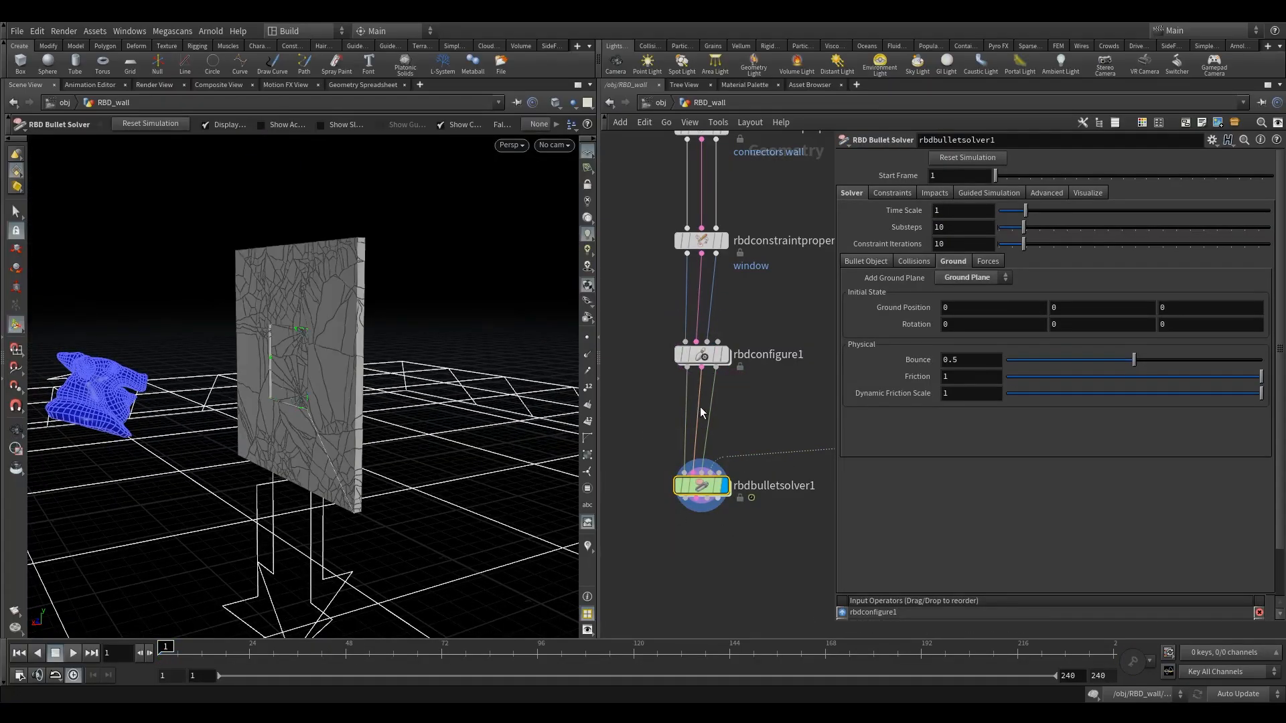
Return to the first frame and set the solver's collision Initial Object Type to Create Deforming Static Objects.
left_click(55, 652)
left_click(19, 653)
left_click(904, 262)
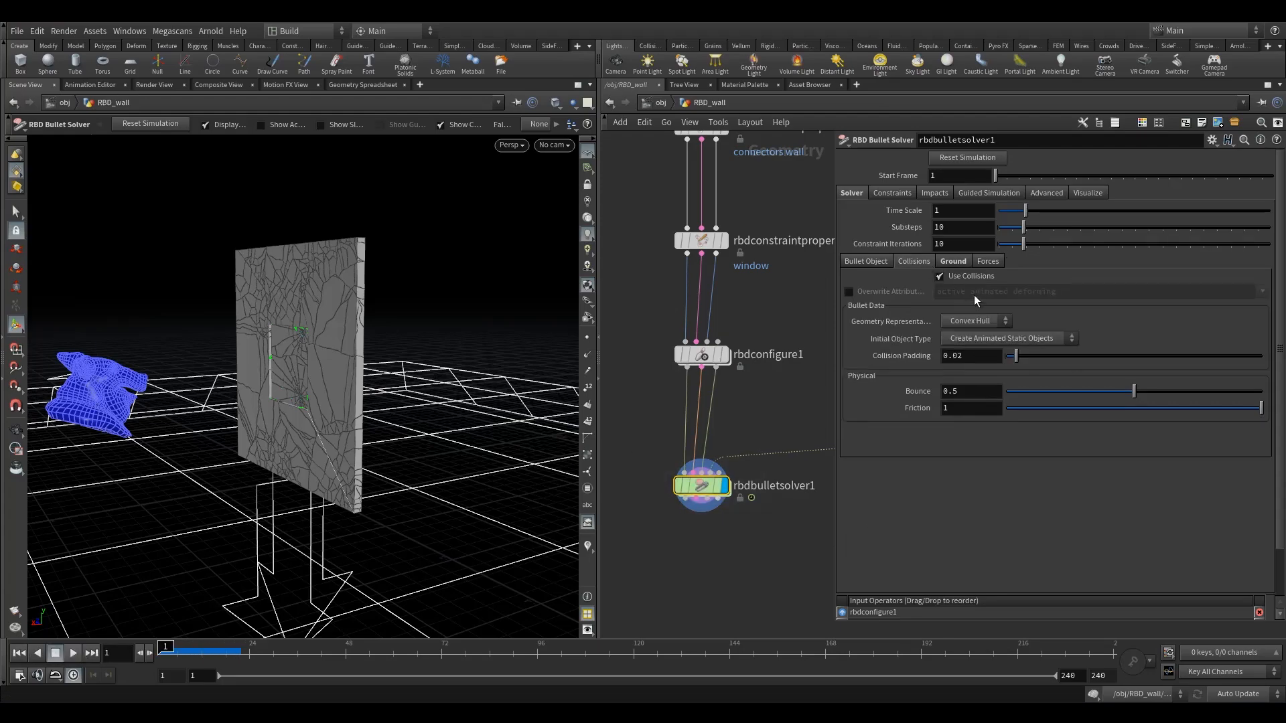
left_click(982, 338)
left_click(984, 372)
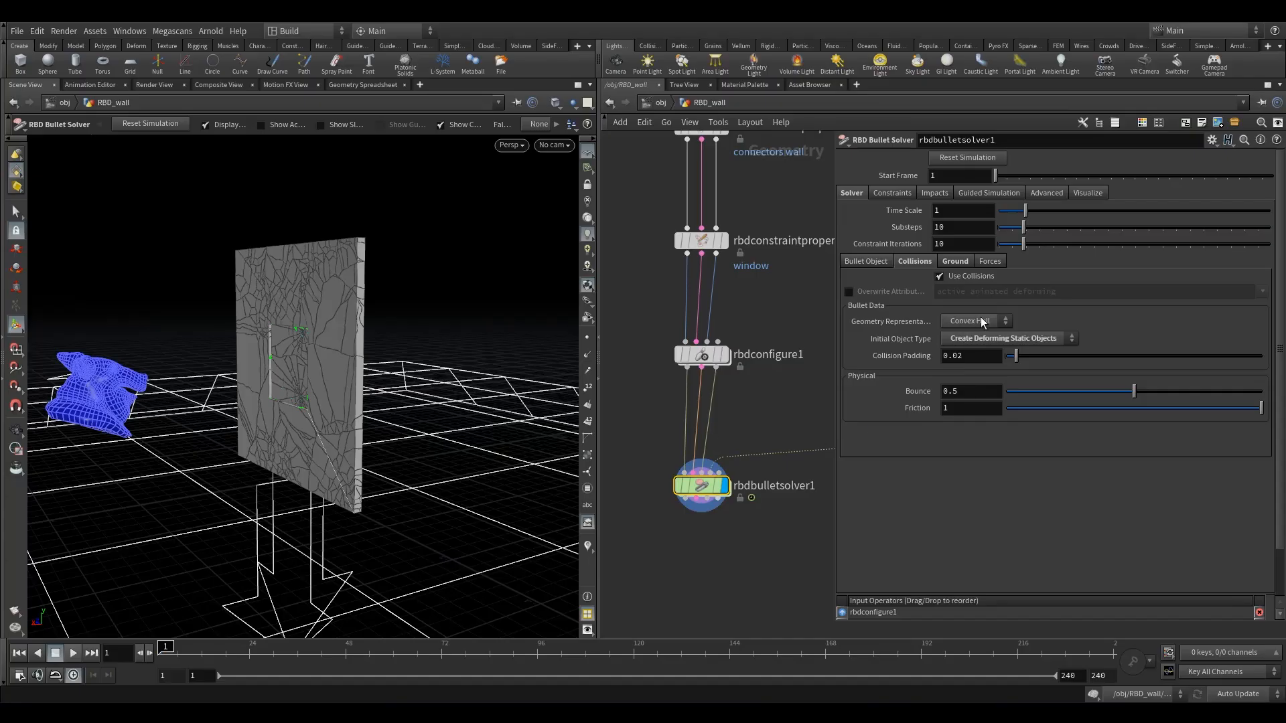
Play the simulation to frame 51 and examine the pig head's impact, the broken window and the debris from behind the wall.
left_click_drag(41, 402, 187, 415, "alt")
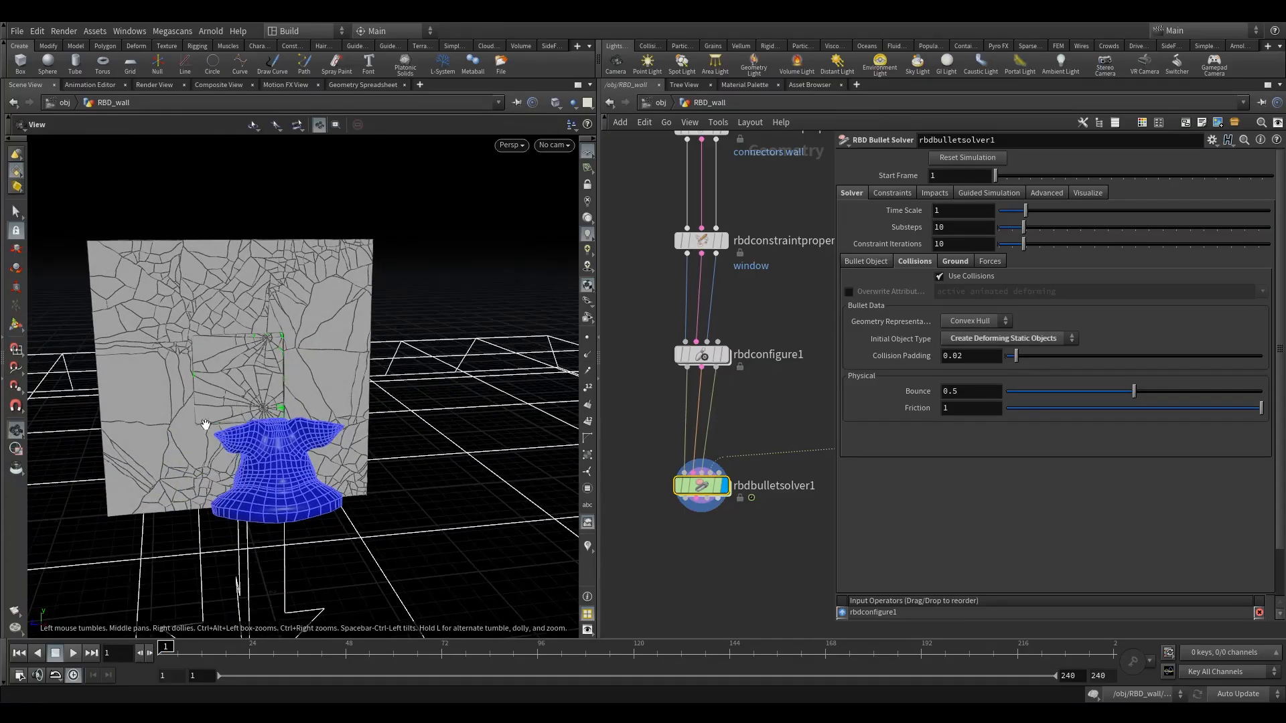
left_click_drag(310, 472, 87, 618, "alt")
left_click(73, 654)
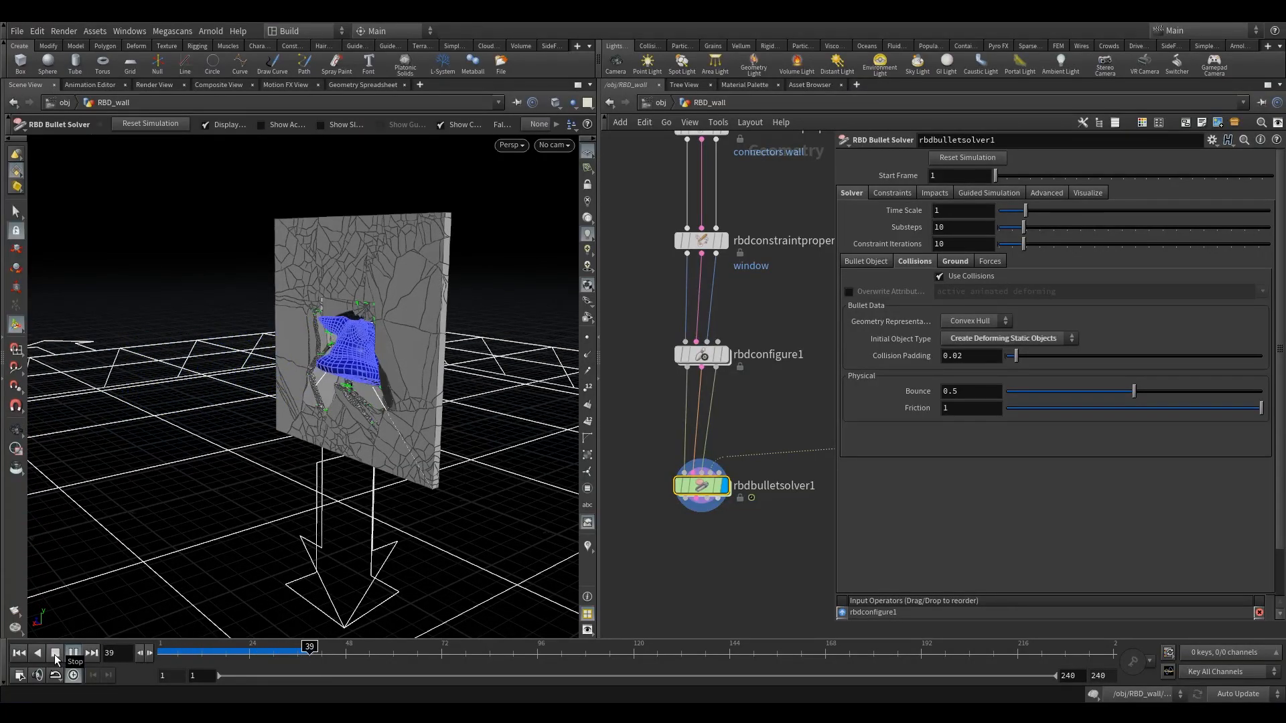
left_click(55, 654)
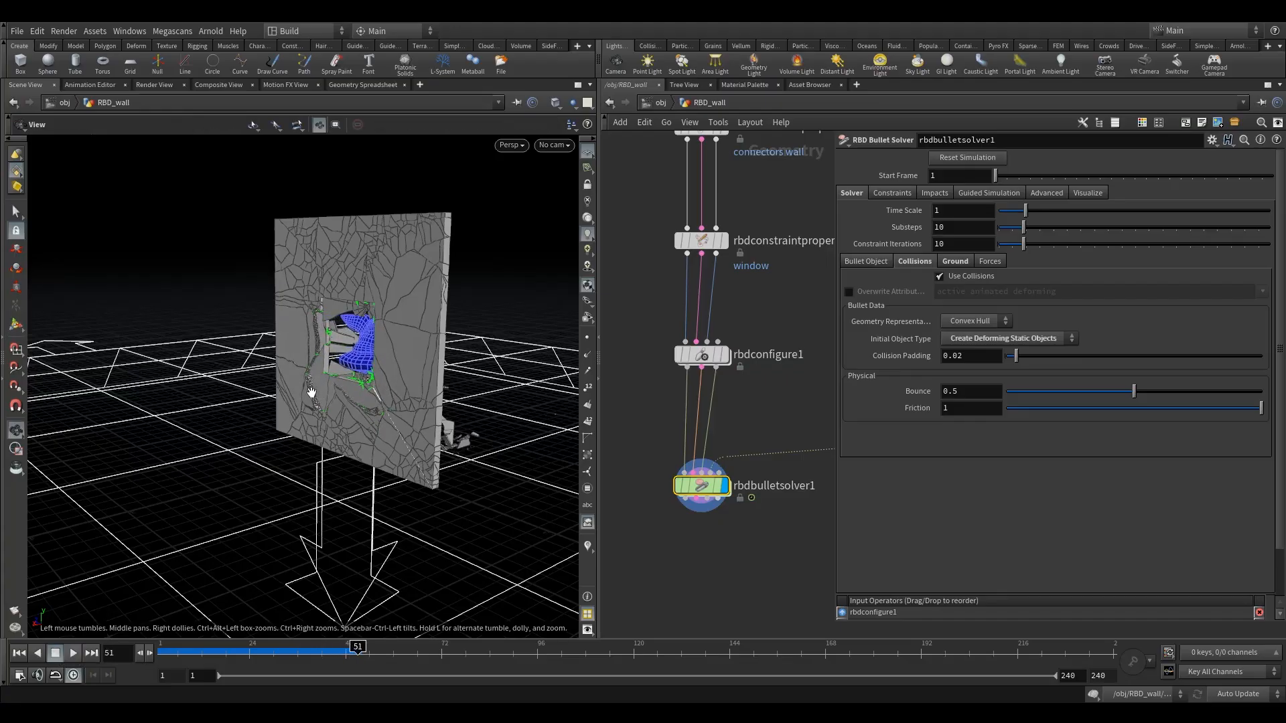
left_click_drag(293, 396, 209, 391, "alt")
right_click_drag(209, 390, 335, 482, "alt")
middle_click_drag(335, 483, 355, 281, "alt")
left_click_drag(355, 281, 305, 456, "alt")
left_click_drag(240, 436, 393, 243)
right_click_drag(393, 244, 322, 234)
left_click_drag(321, 234, 341, 268)
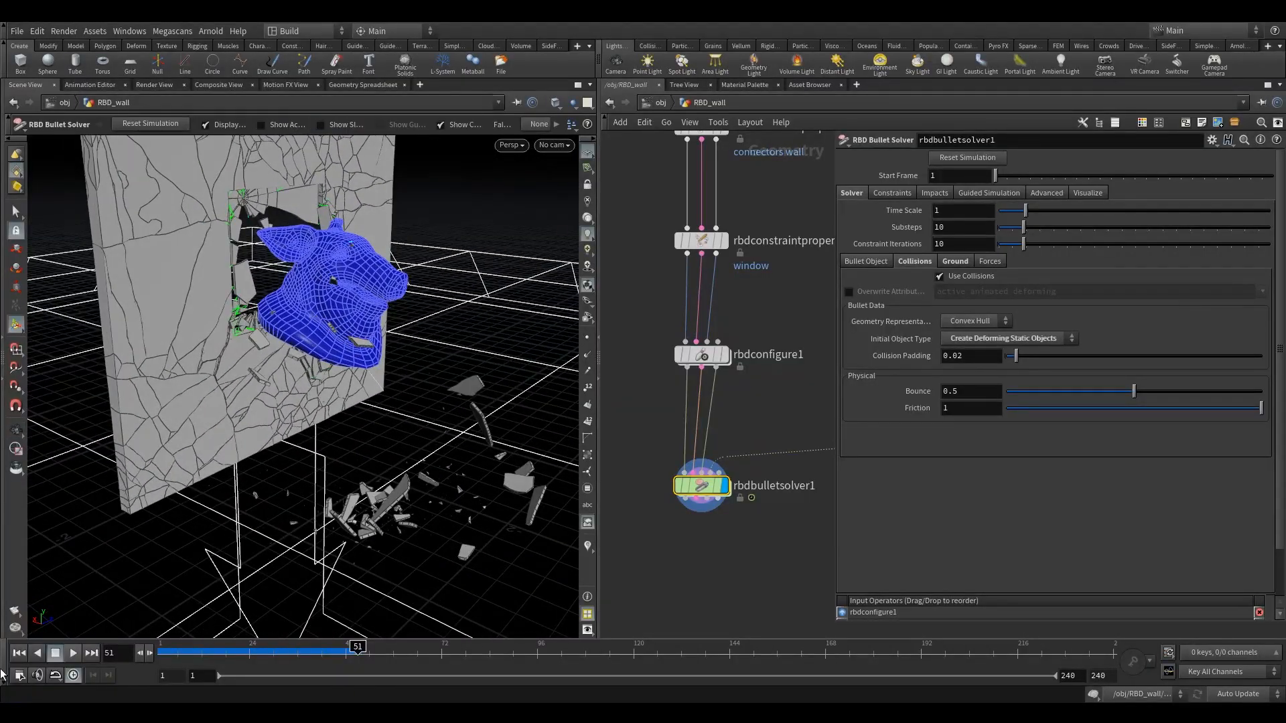
Return to the first frame and set the pig head's uniform scale to 0.65.
left_click(16, 653)
middle_click_drag(757, 373, 549, 427)
scroll(603, 426, "down", 3)
left_click(714, 384)
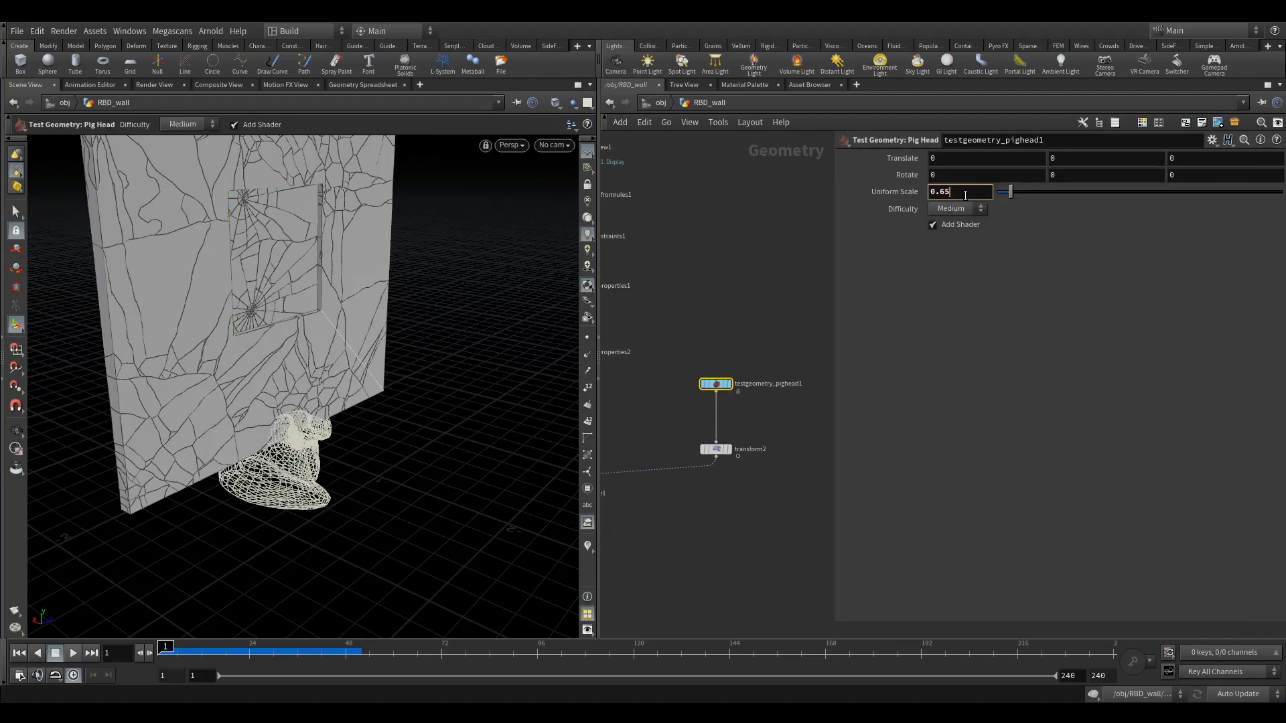
left_click(733, 255)
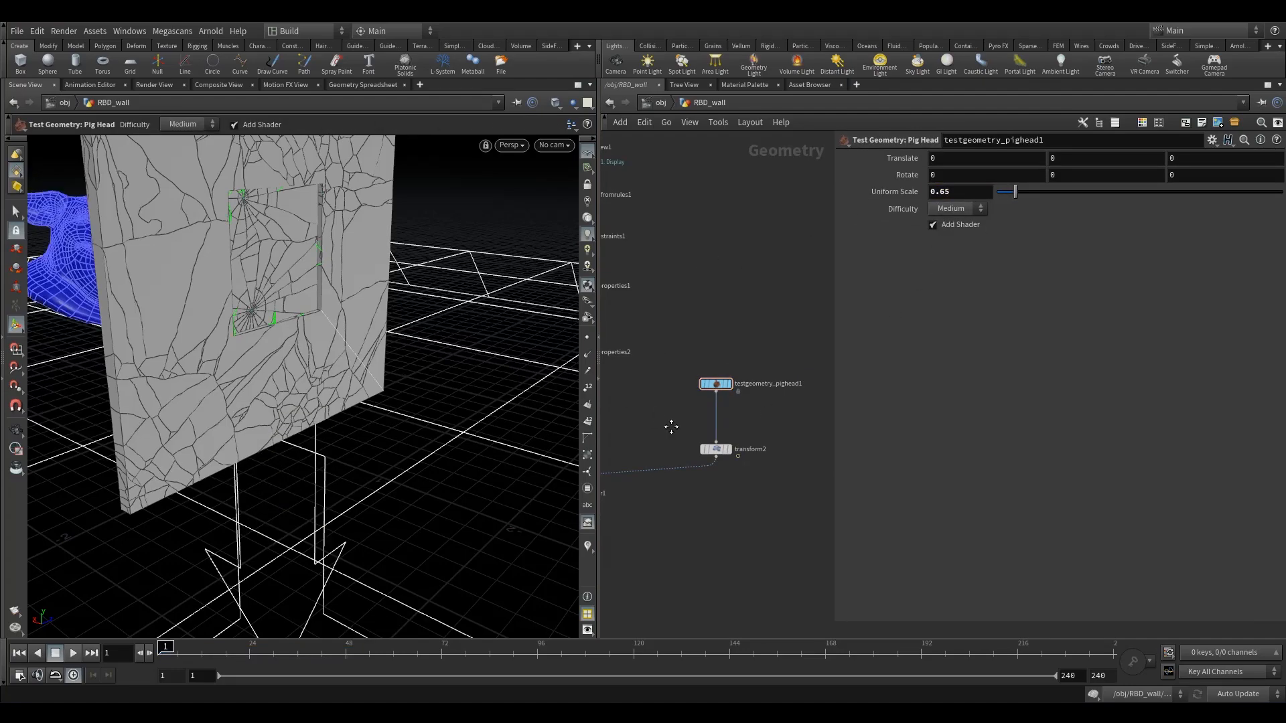
Set the RBD Bullet Solver's breaking Distance Threshold for the Soft and Hard constraints to 0.1.
middle_click_drag(666, 429, 824, 368)
left_click(700, 433)
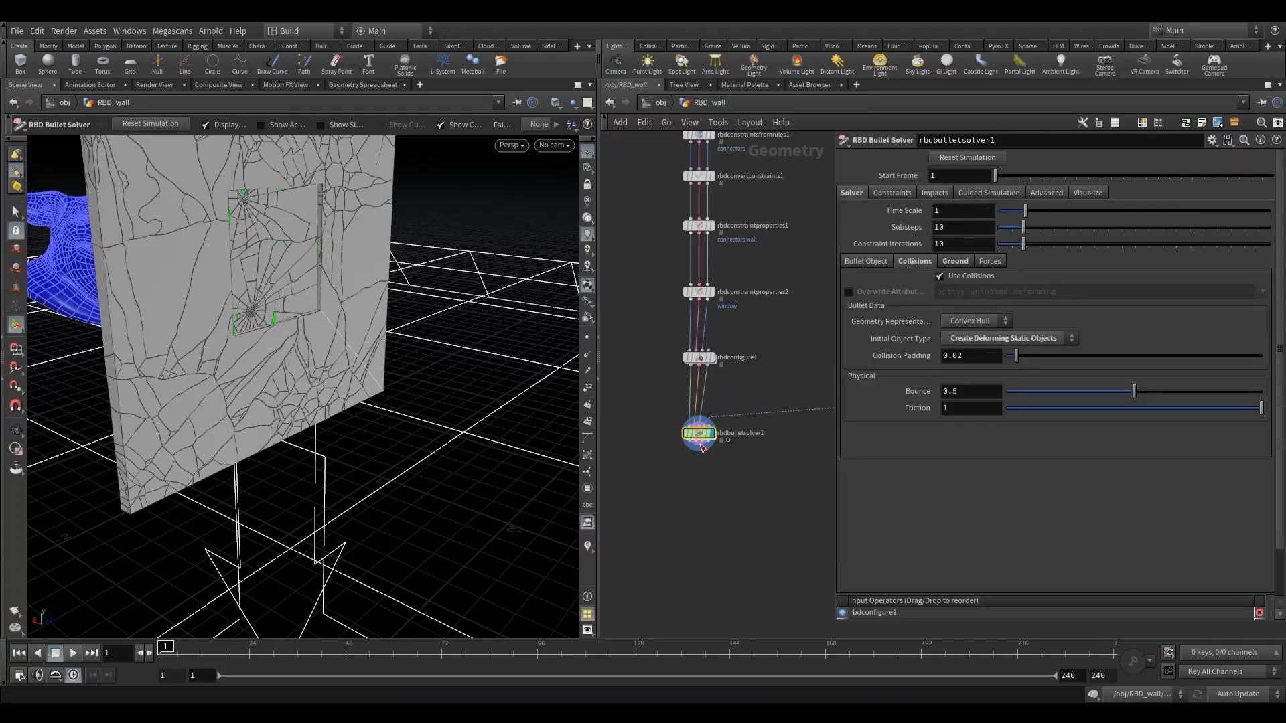
left_click(898, 194)
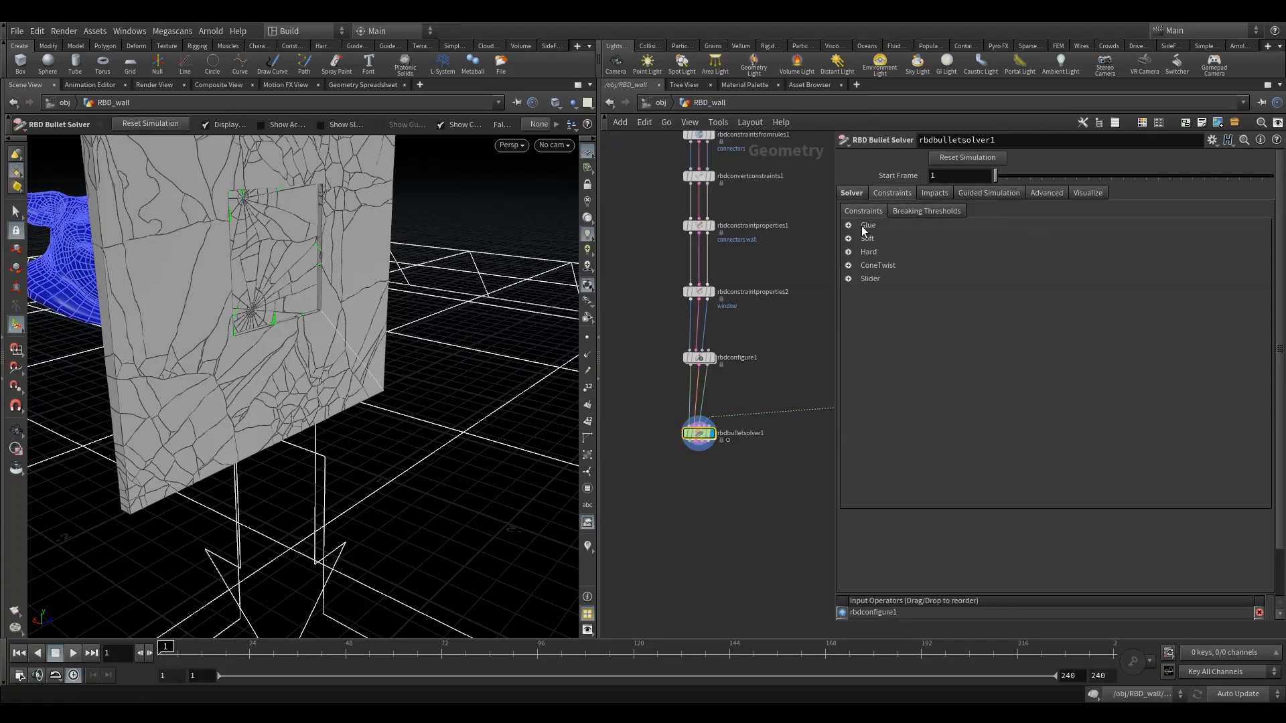
left_click(921, 211)
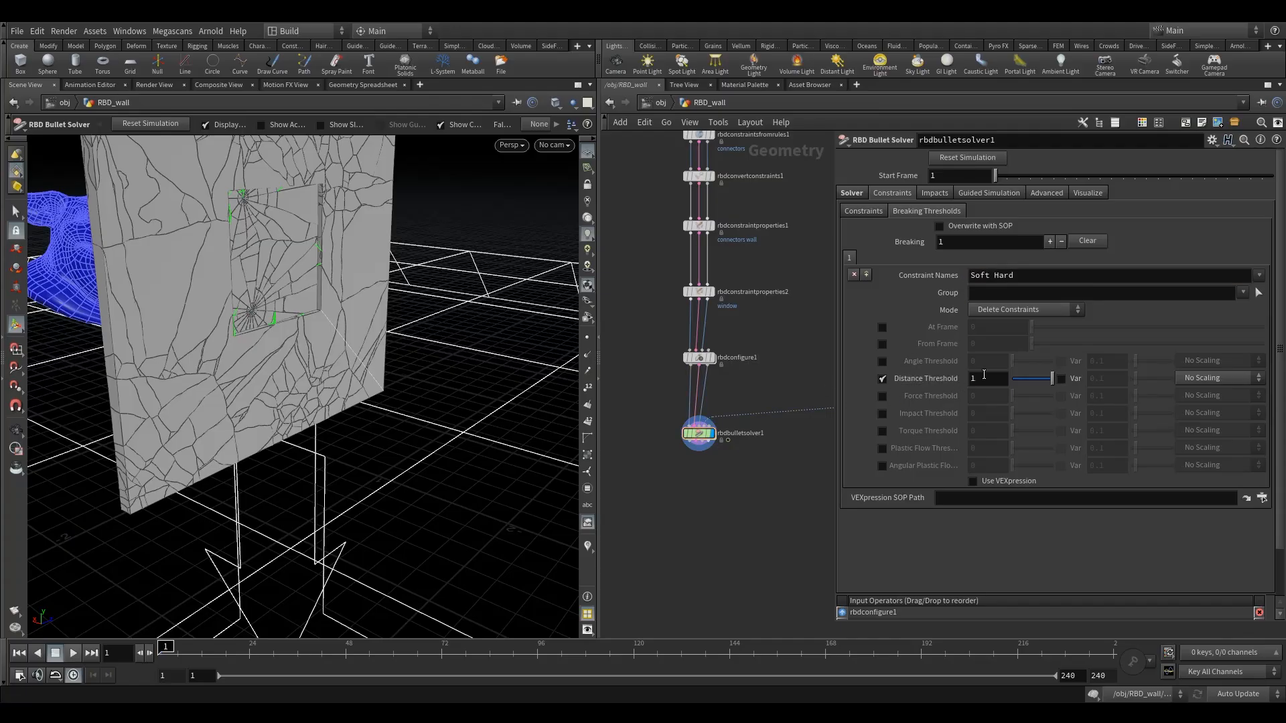
type(".1")
key("Return")
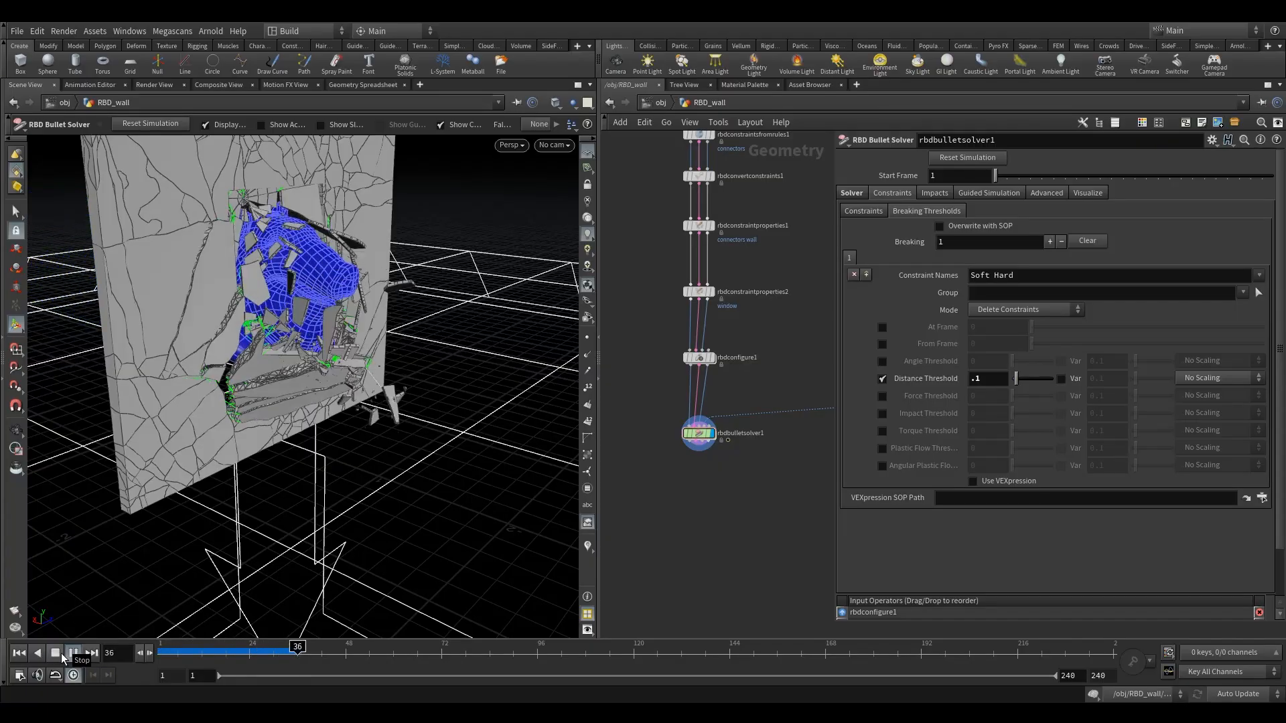
Stop the simulation and examine the crack pieces beside the pig head up close around frame 34.
left_click(62, 653)
right_click_drag(268, 355, 295, 629, "alt")
left_click_drag(319, 652, 287, 652)
right_click_drag(245, 422, 349, 413, "alt")
left_click_drag(348, 413, 245, 405, "alt")
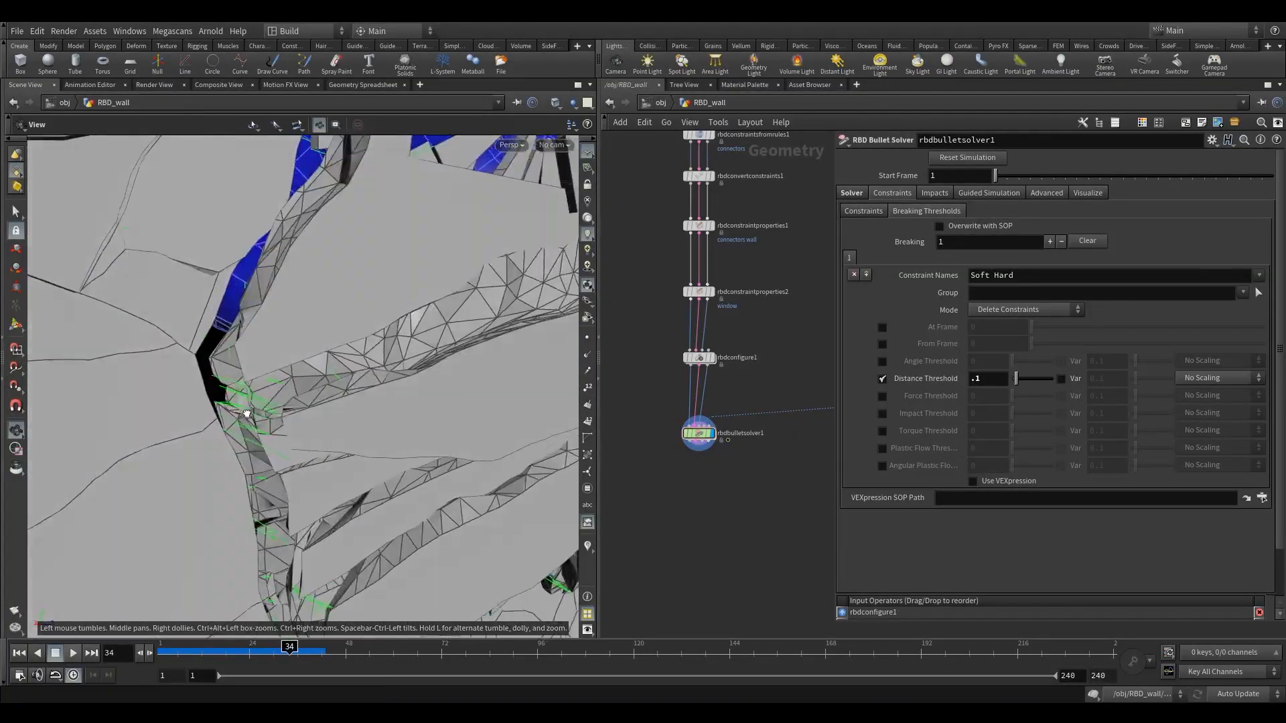
left_click_drag(289, 646, 322, 647)
right_click_drag(336, 503, 269, 476, "alt")
left_click_drag(270, 476, 288, 478, "alt")
right_click_drag(288, 479, 234, 480, "alt")
left_click_drag(234, 480, 225, 480, "alt")
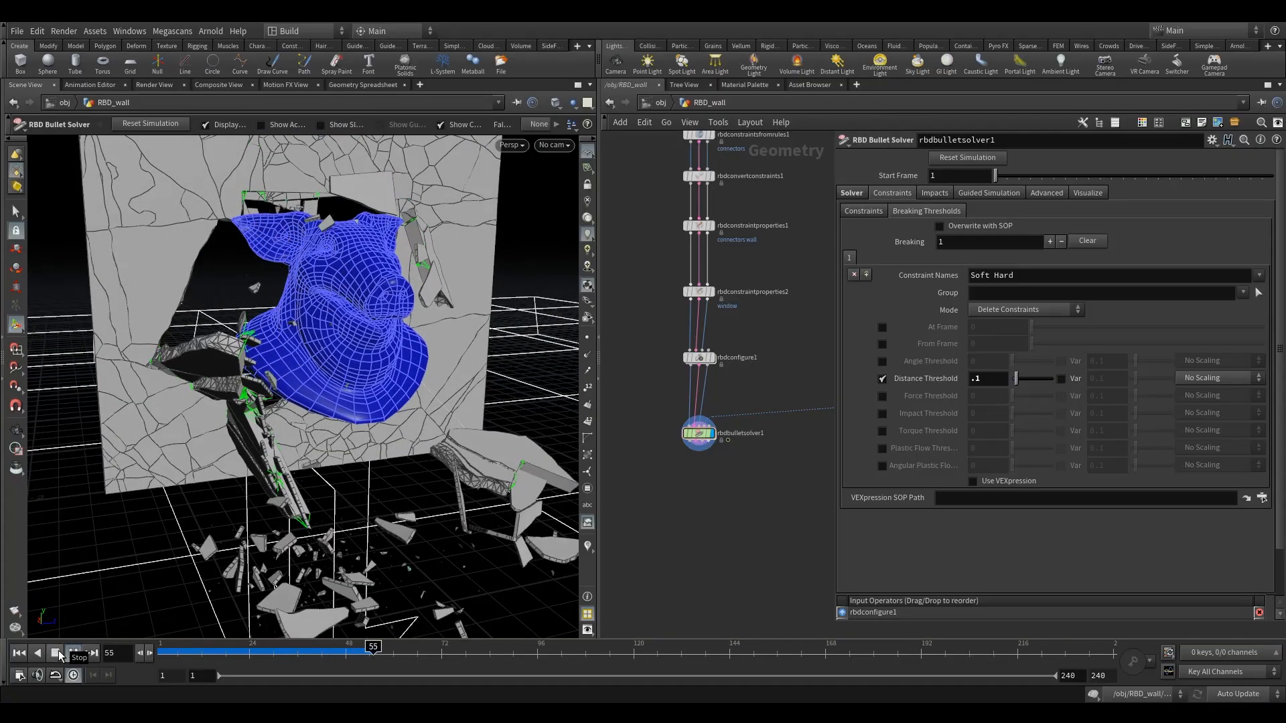
Play the simulation past frame 66, examine the hanging wall pieces from the front, and return to the first frame.
left_click(57, 652)
left_click_drag(198, 427, 225, 380, "alt")
left_click_drag(236, 651, 59, 674)
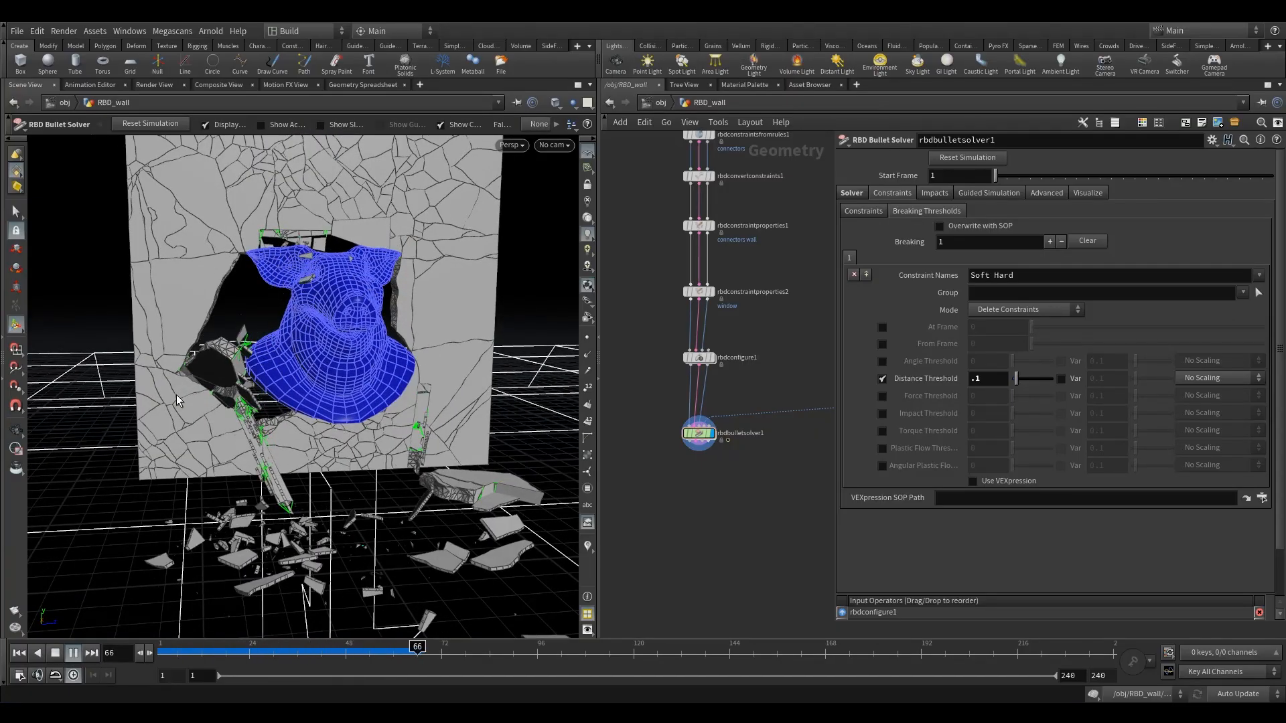
left_click(56, 653)
left_click(19, 653)
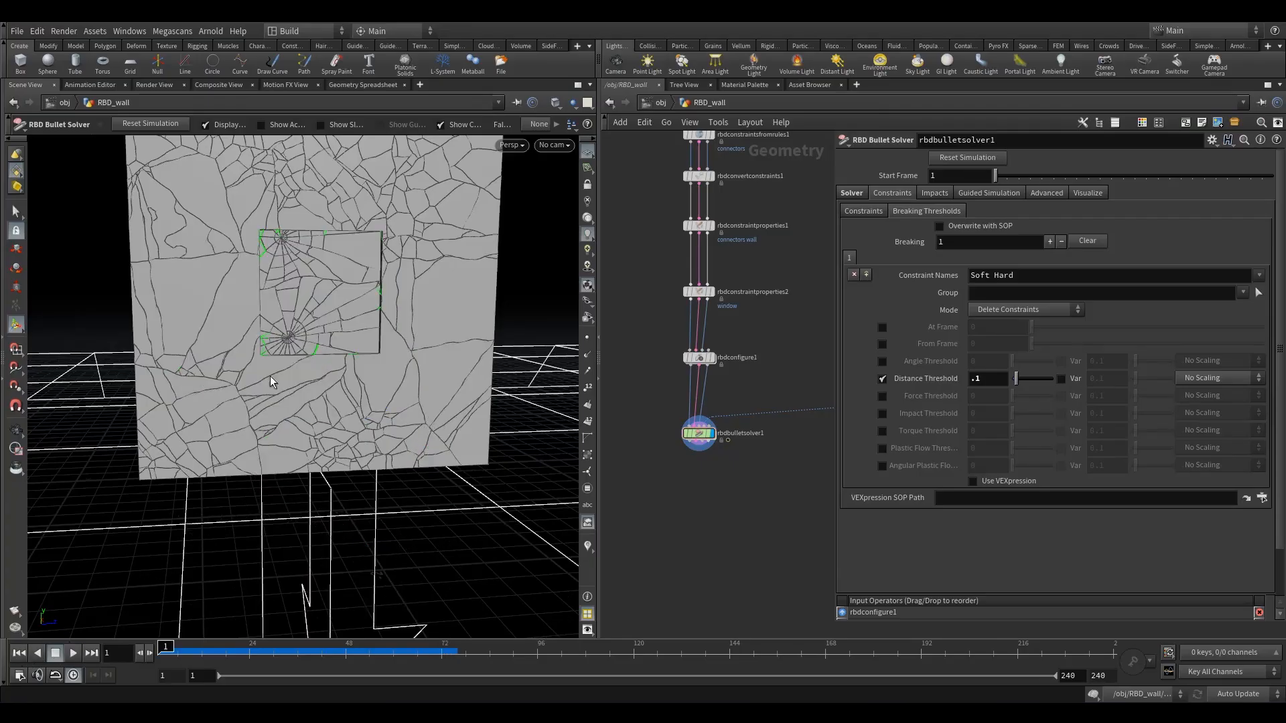
Switch the viewport display to show the wall without fracture lines, play briefly, and return to the first frame.
left_click_drag(378, 360, 348, 402, "alt")
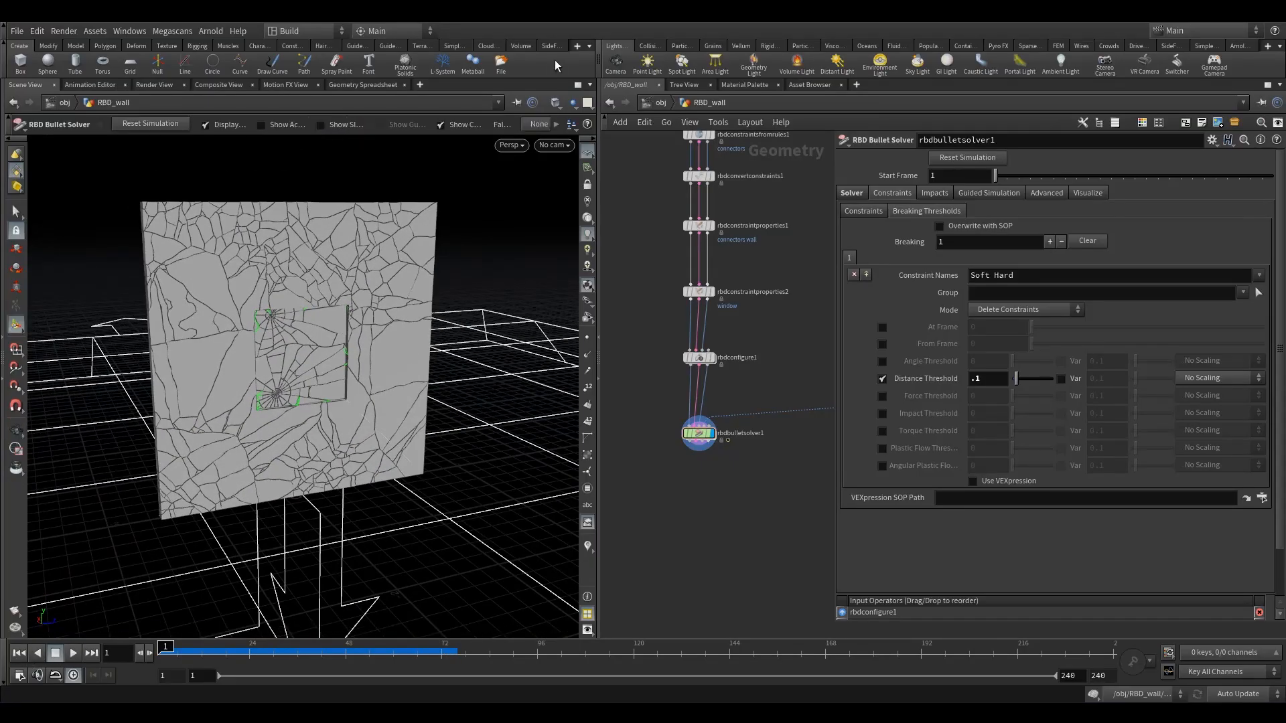
left_click(555, 102)
left_click(564, 213)
left_click(556, 102)
left_click(603, 224)
key("Escape")
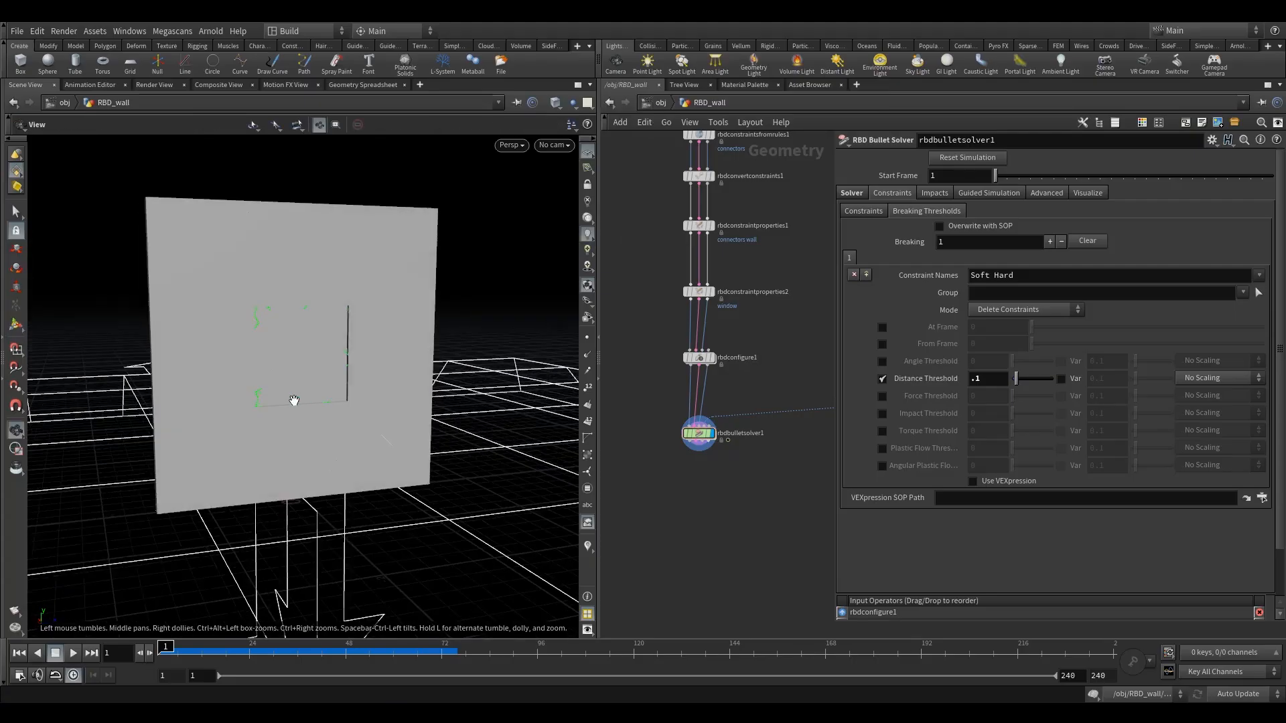
scroll(296, 400, "up", 3)
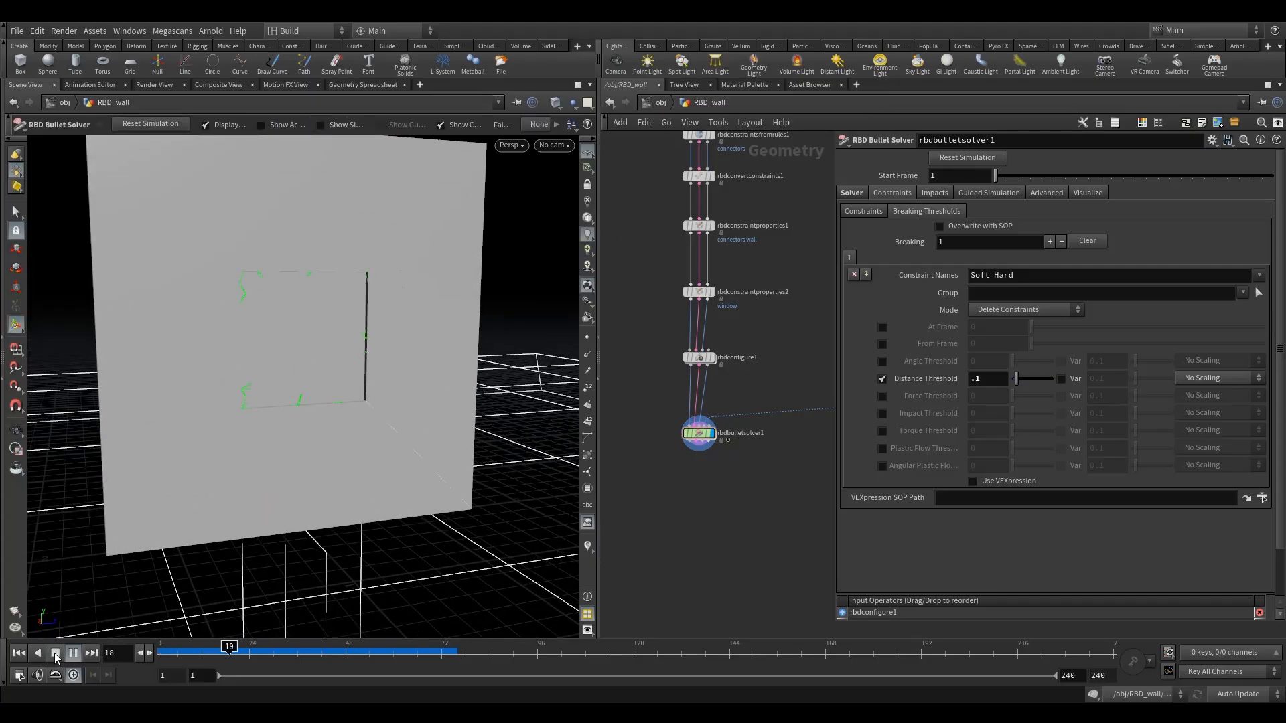
left_click(55, 656)
left_click(163, 653)
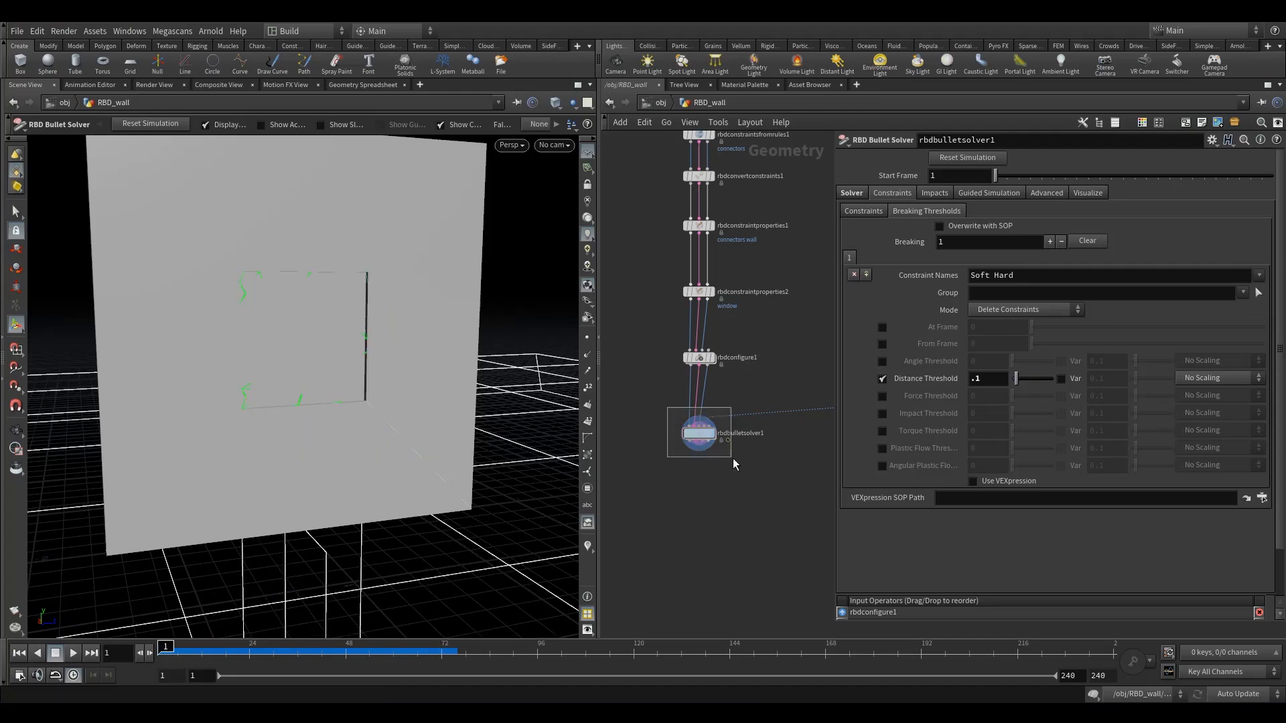
Set the RBD Bullet Solver's Soft constraint Stiffness to 100.
left_click(860, 211)
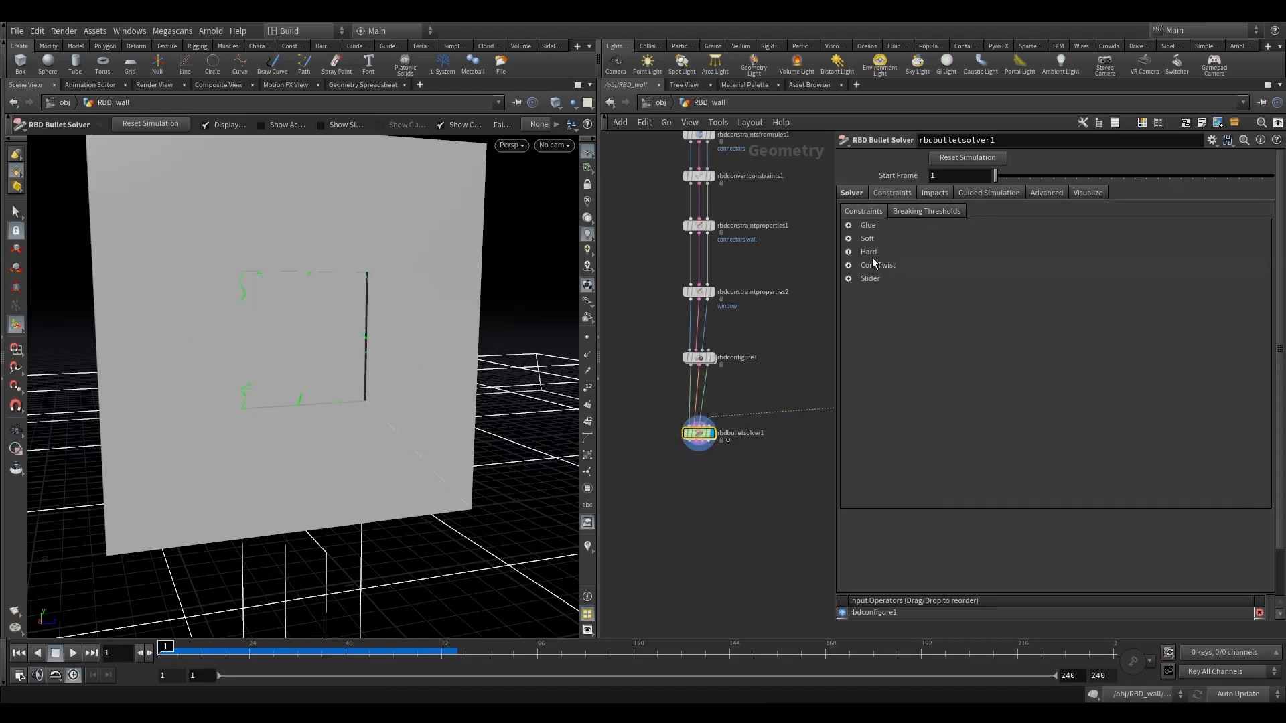
left_click(849, 239)
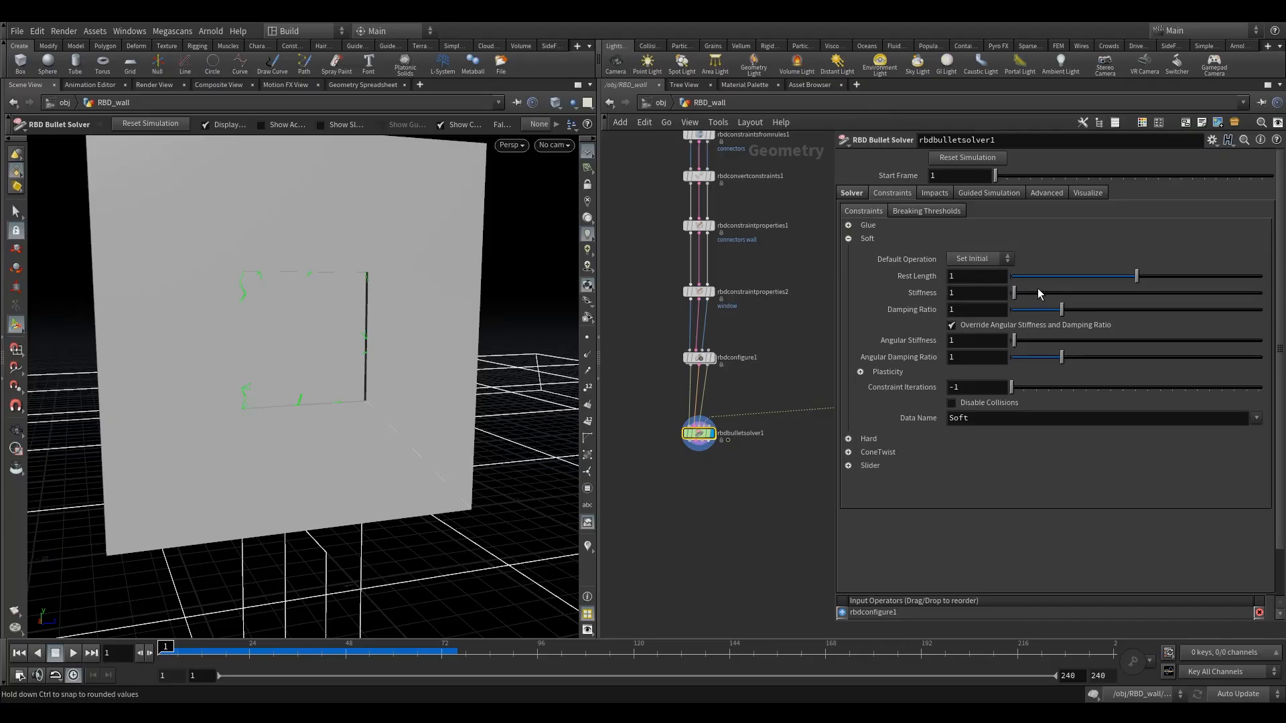
left_click_drag(1097, 293, 1261, 292)
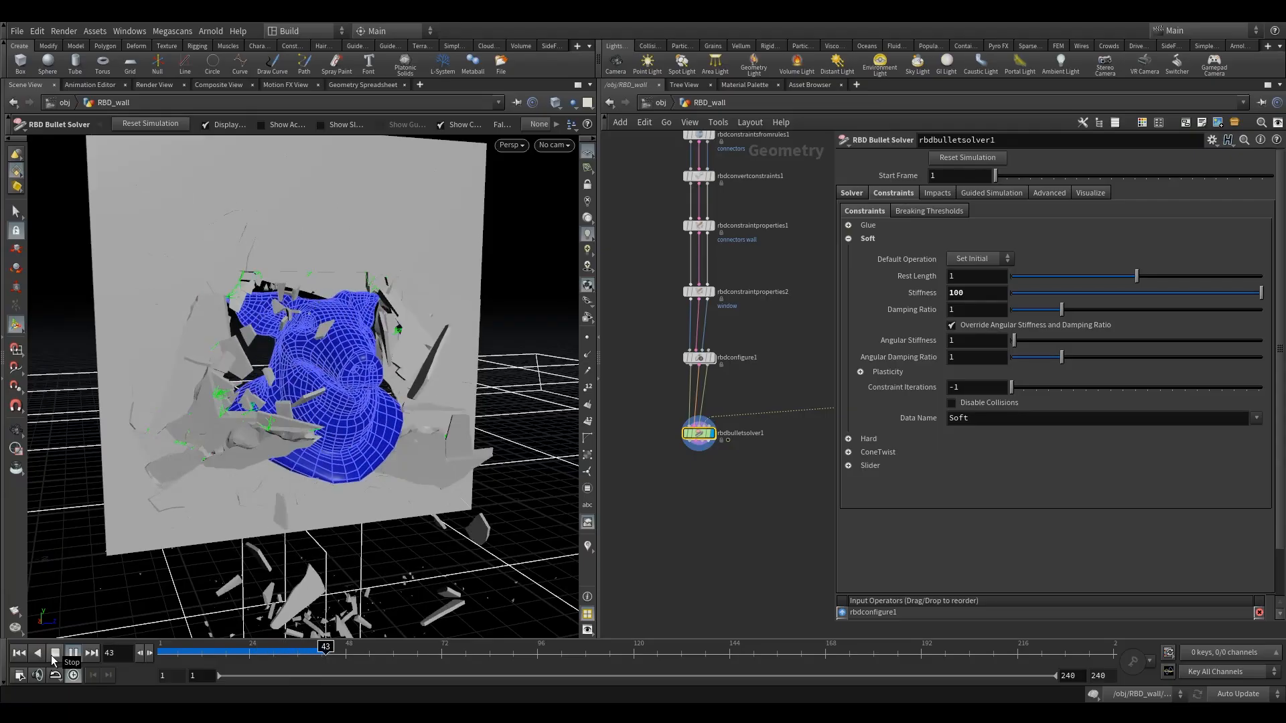
Play the simulation to about frame 49 and examine the wall fragments around the pig head up close.
left_click(55, 655)
right_click_drag(311, 404, 325, 398, "alt")
left_click_drag(325, 397, 267, 464)
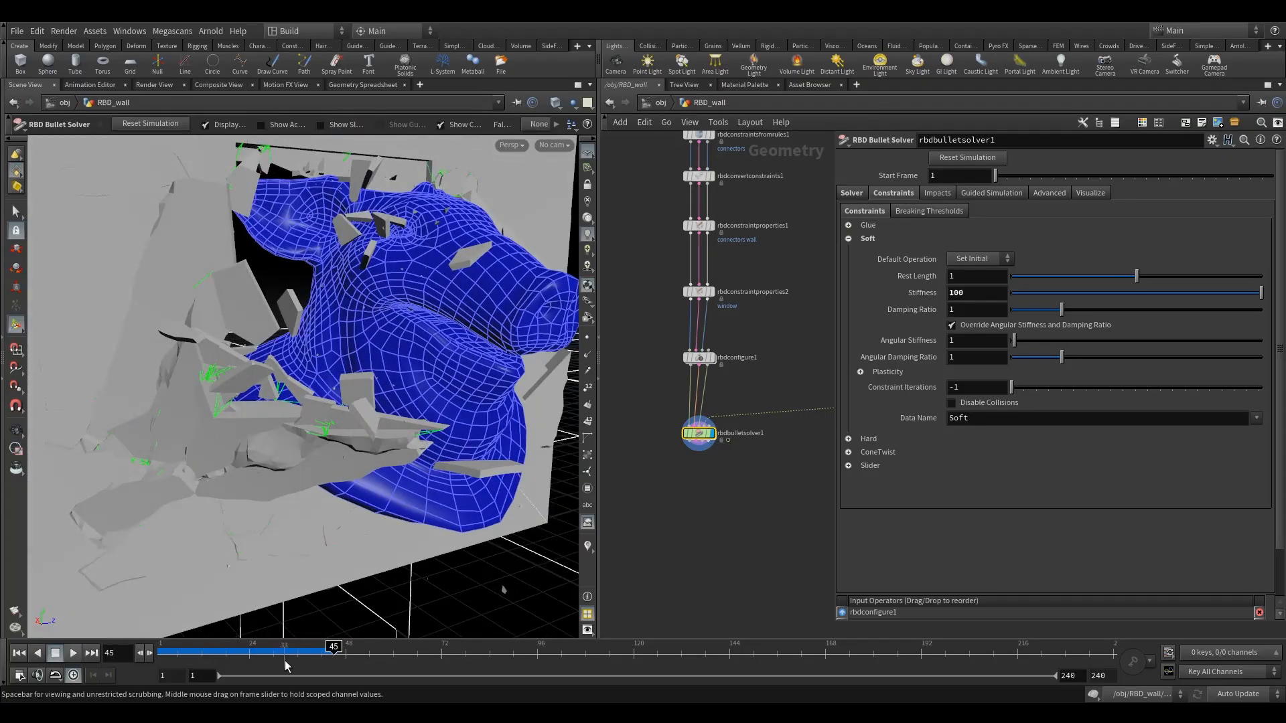
left_click(73, 652)
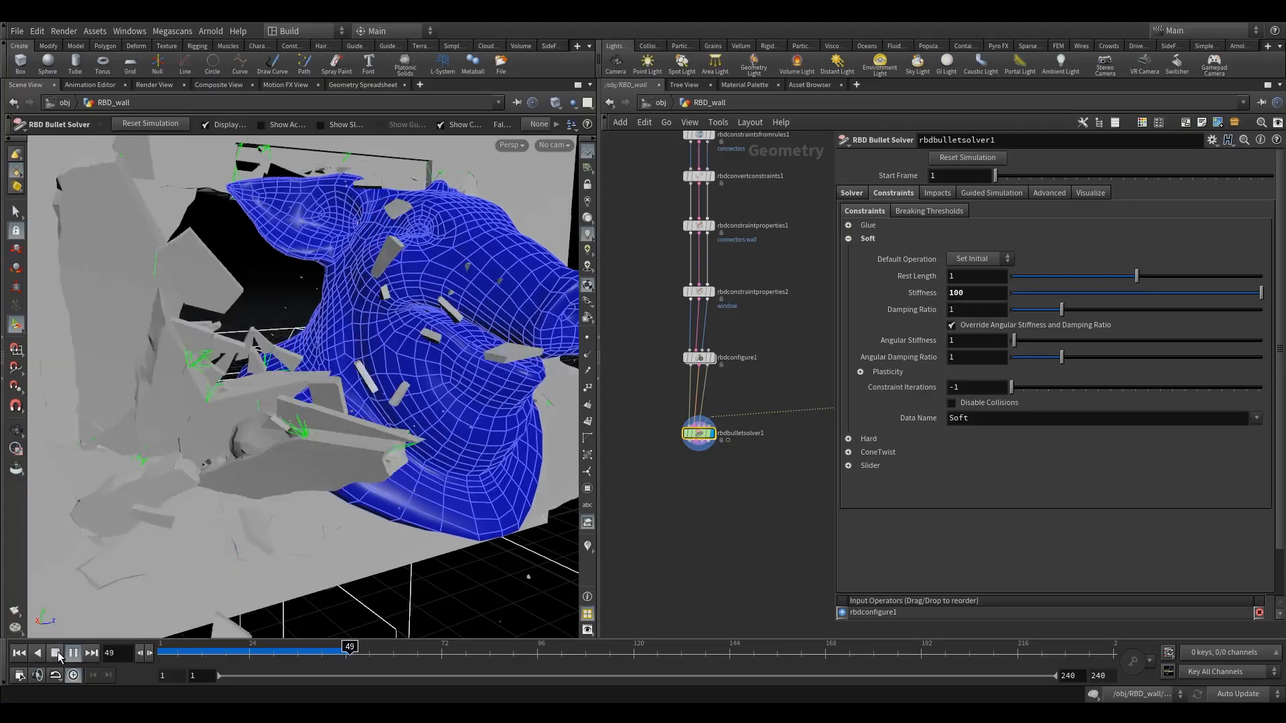
left_click(71, 653)
Set the Soft constraint's Stiffness to 10 and Damping Ratio to 5, simulate to frame 61, and return to the first frame.
key("ctrl+Up")
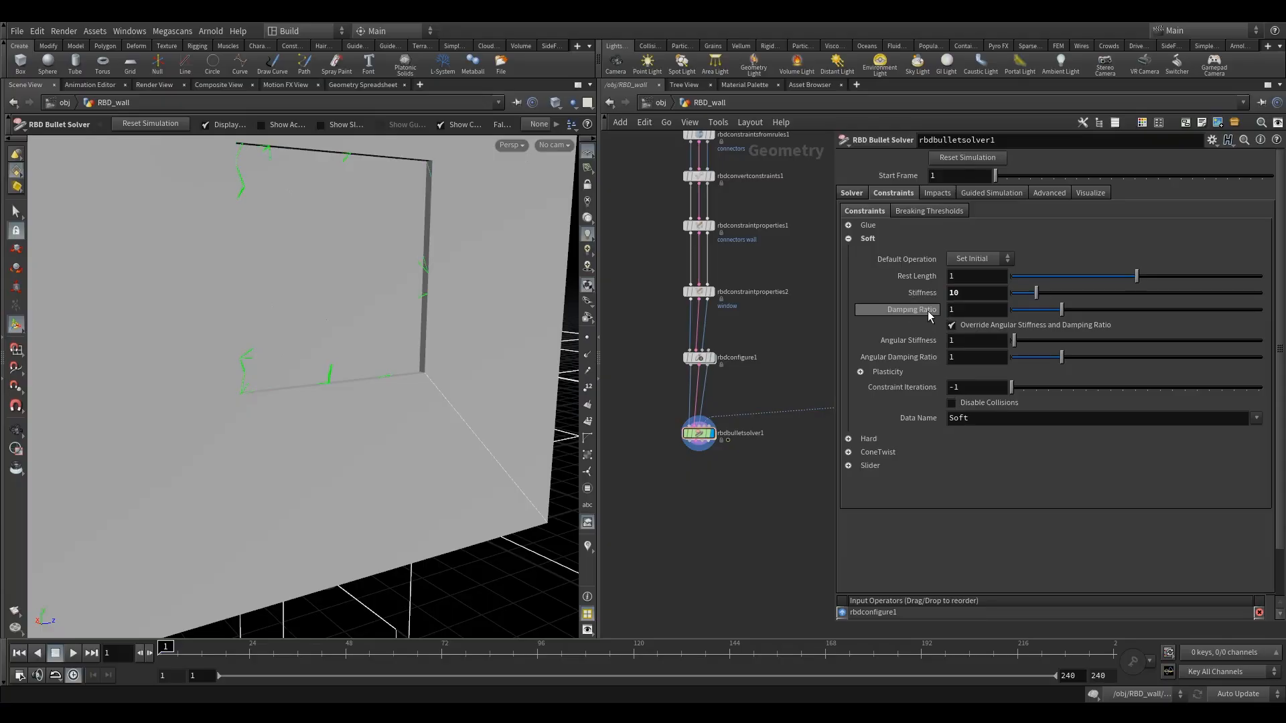
left_click_drag(391, 368, 297, 472)
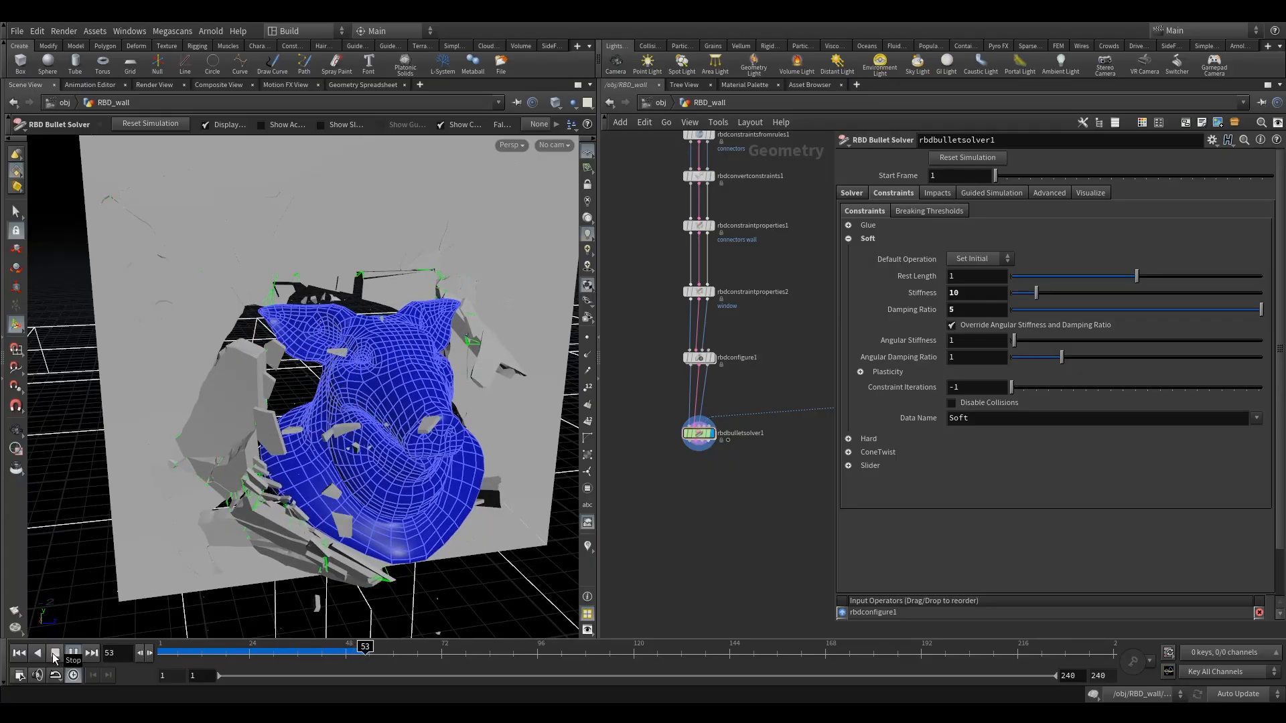
left_click(55, 654)
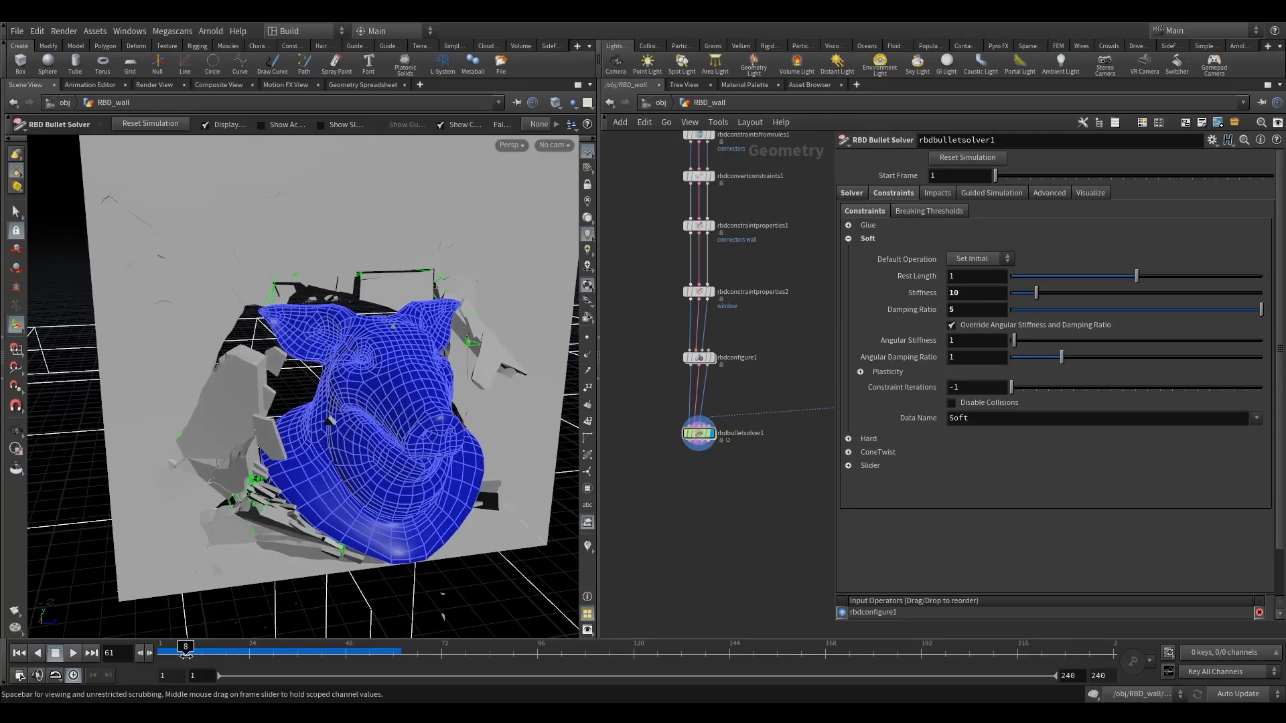
left_click_drag(187, 658, 2, 657)
Set the Soft and Hard constraints' breaking Distance Threshold to 0.01 and play the simulation to frame 53.
left_click(928, 212)
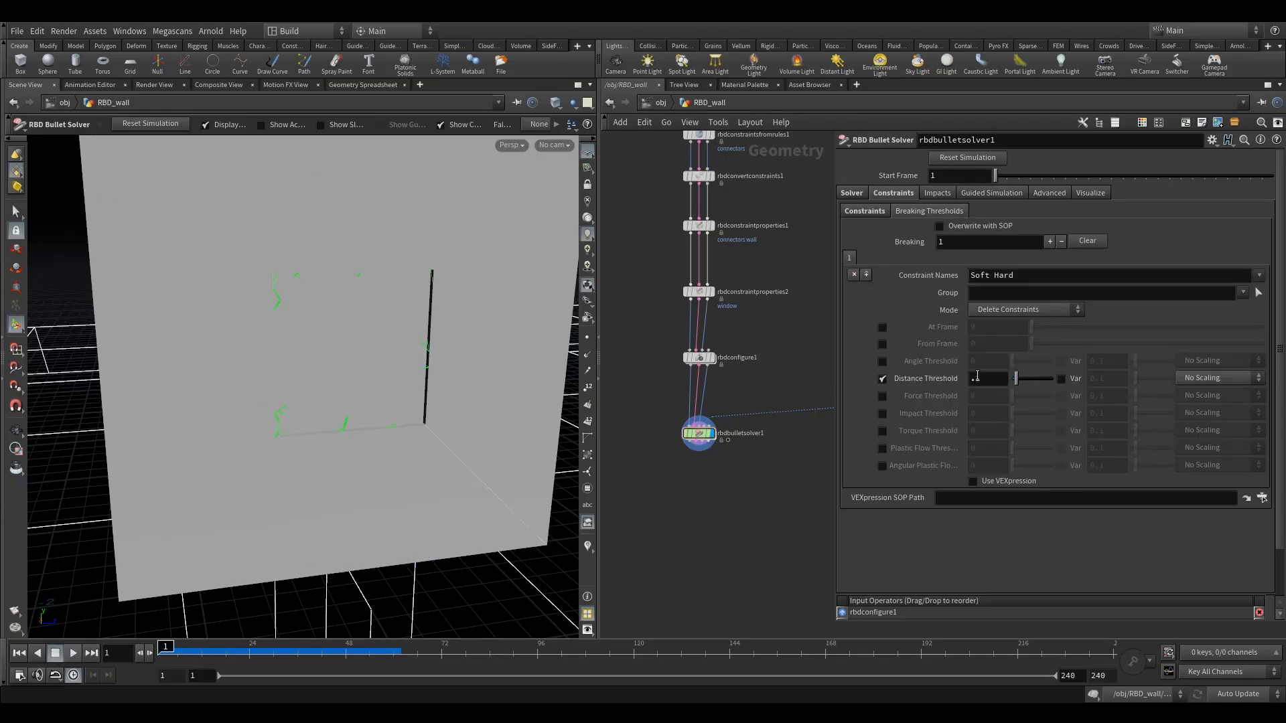
type("01")
left_click(73, 656)
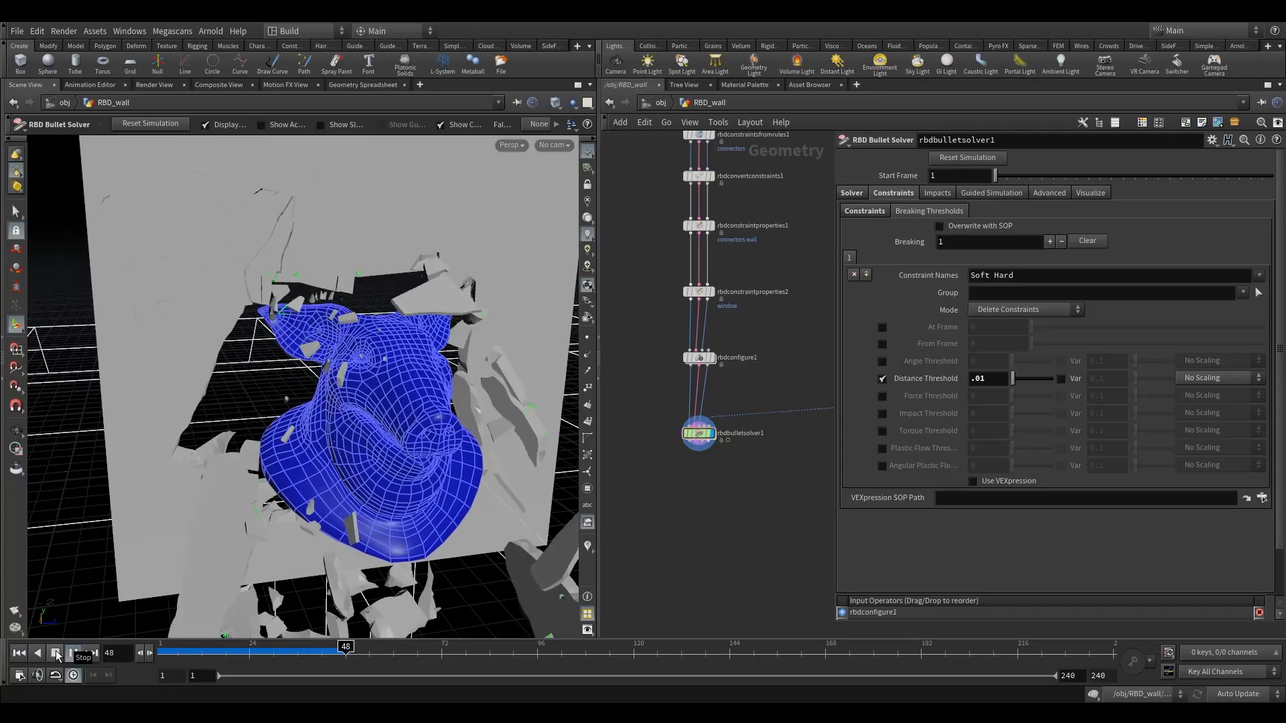
left_click(55, 652)
Examine the broken wall and the debris on the ground at frame 53 from several angles, and return to the first frame.
left_click_drag(238, 307, 287, 250, "alt")
middle_click_drag(287, 250, 281, 355, "alt")
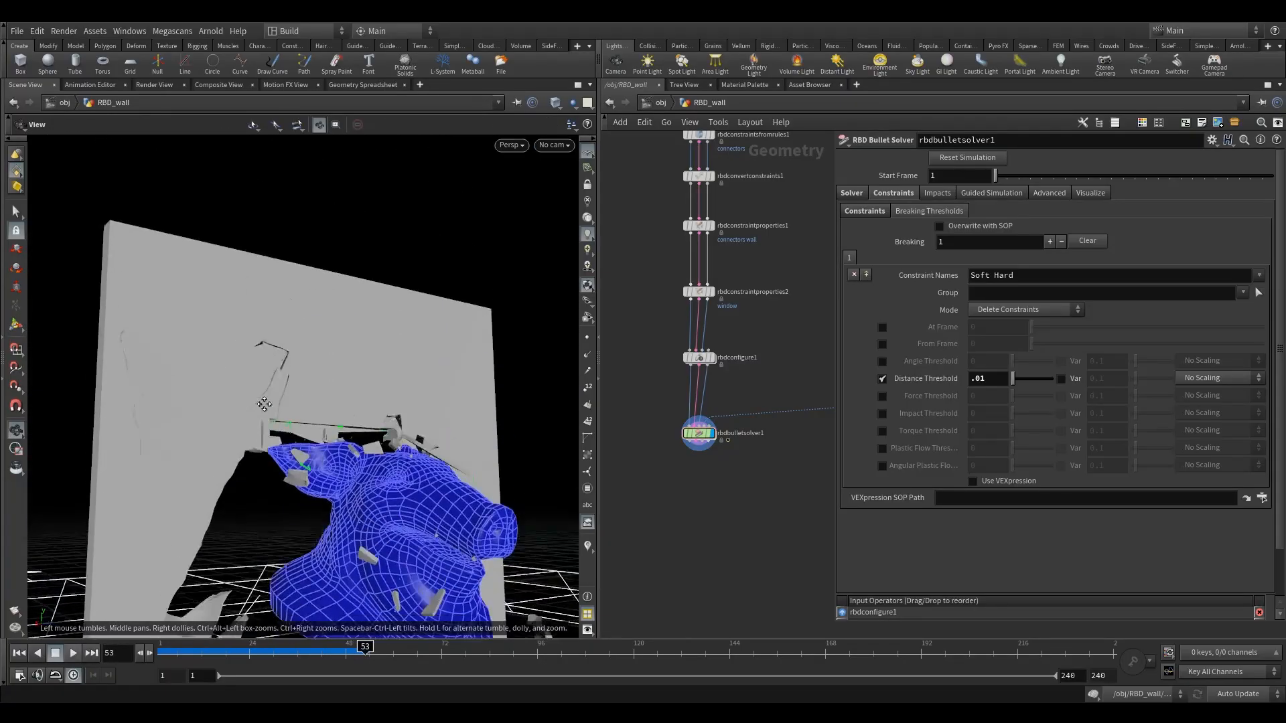
right_click_drag(281, 355, 369, 373, "alt")
left_click_drag(369, 372, 349, 440)
middle_click_drag(349, 440, 293, 286)
right_click_drag(293, 287, 315, 510)
left_click_drag(315, 511, 324, 493)
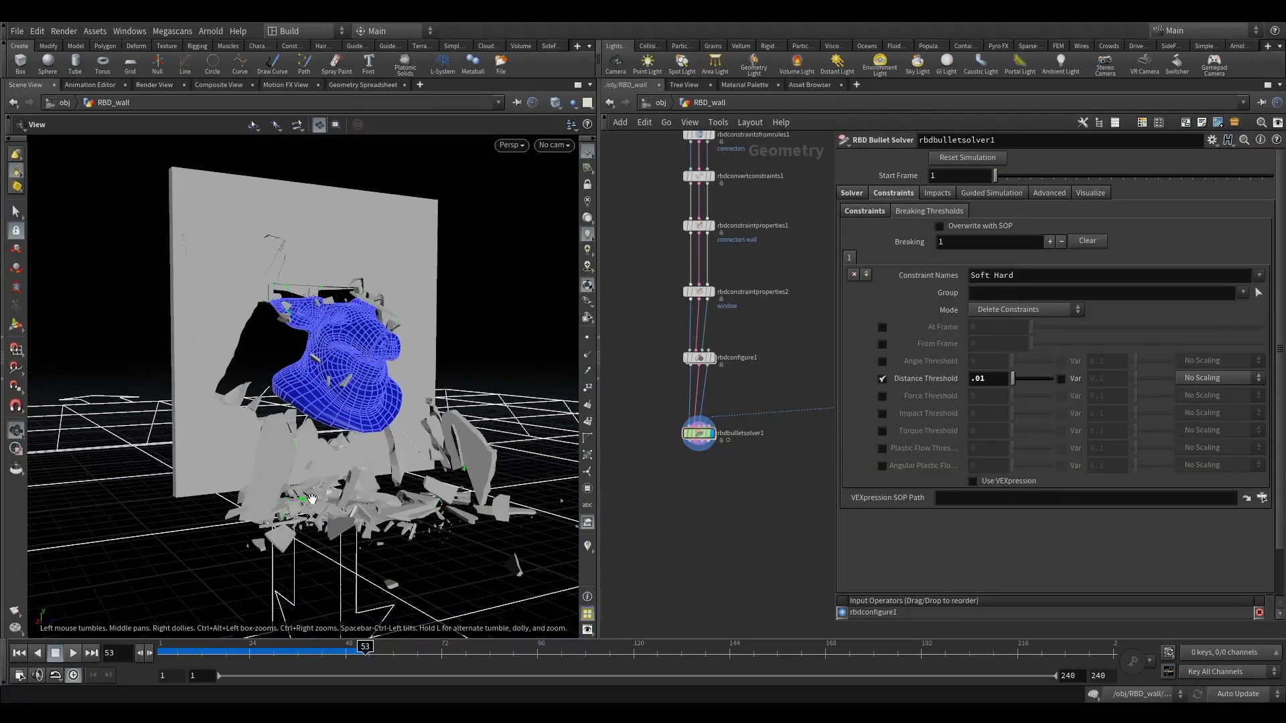
right_click_drag(324, 494, 411, 523)
left_click_drag(411, 522, 362, 529)
right_click_drag(362, 529, 334, 509)
left_click_drag(335, 509, 375, 478)
right_click_drag(375, 479, 419, 519)
left_click_drag(418, 519, 353, 516)
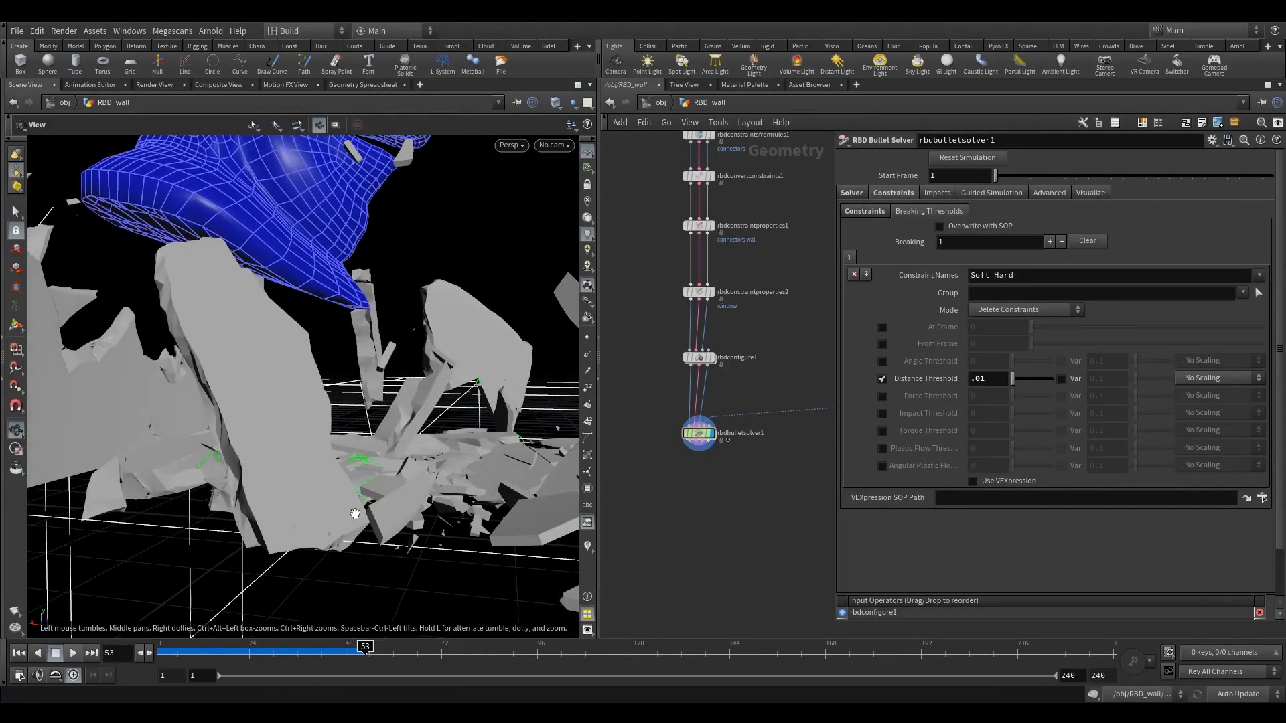
right_click_drag(353, 516, 308, 469)
left_click_drag(248, 651, 158, 651)
Enable the collision shape's Geometry Representation in rbdconfigure1 and set it to Box.
left_click(698, 357)
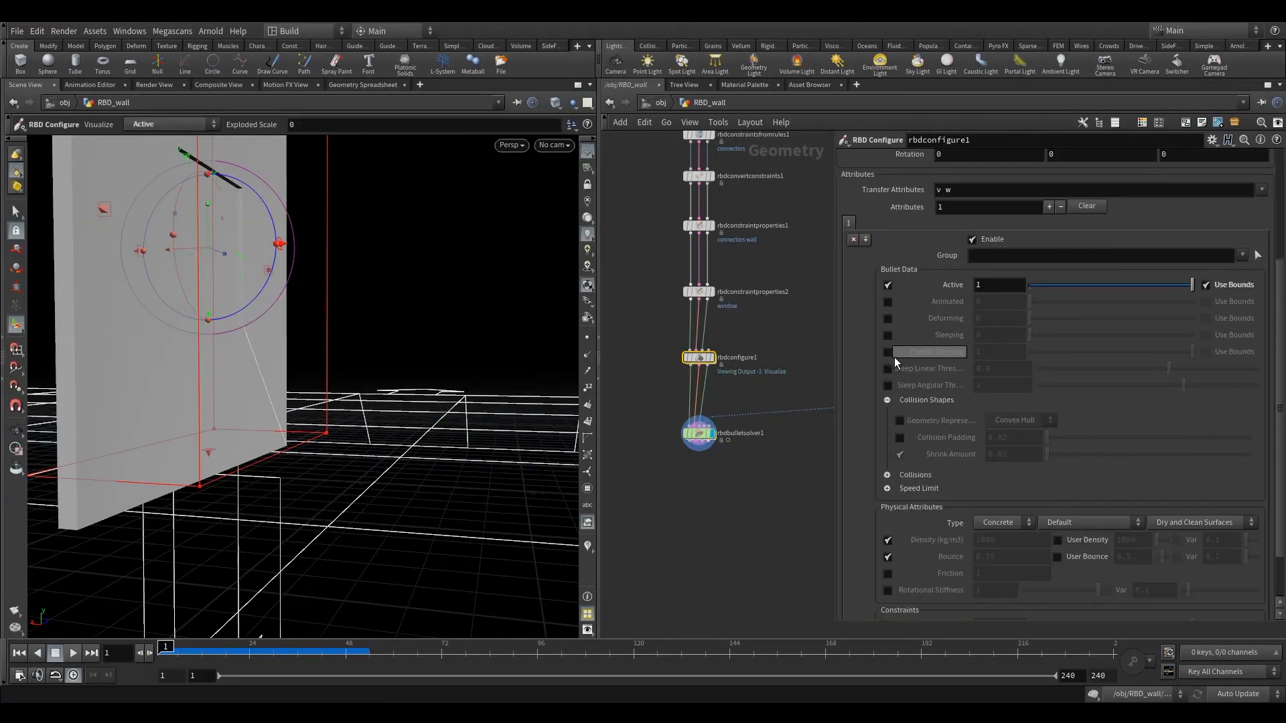
scroll(956, 462, "down", 1)
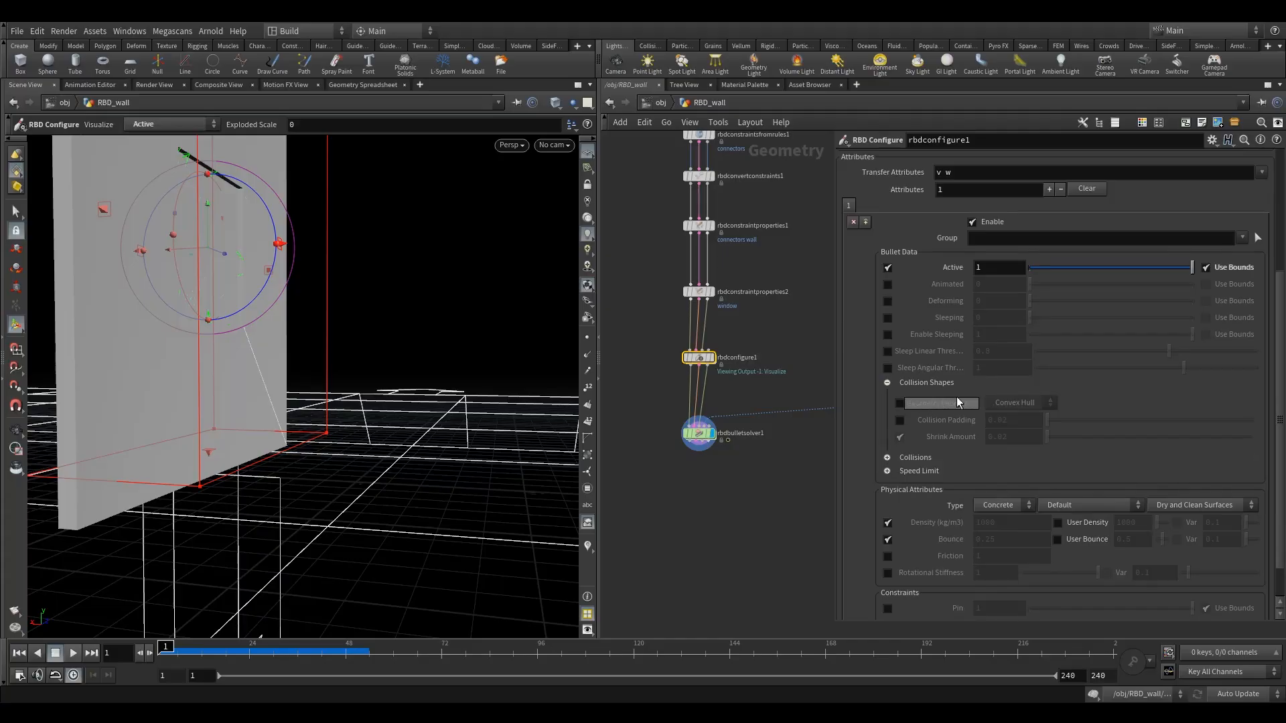
left_click(900, 403)
left_click(1004, 402)
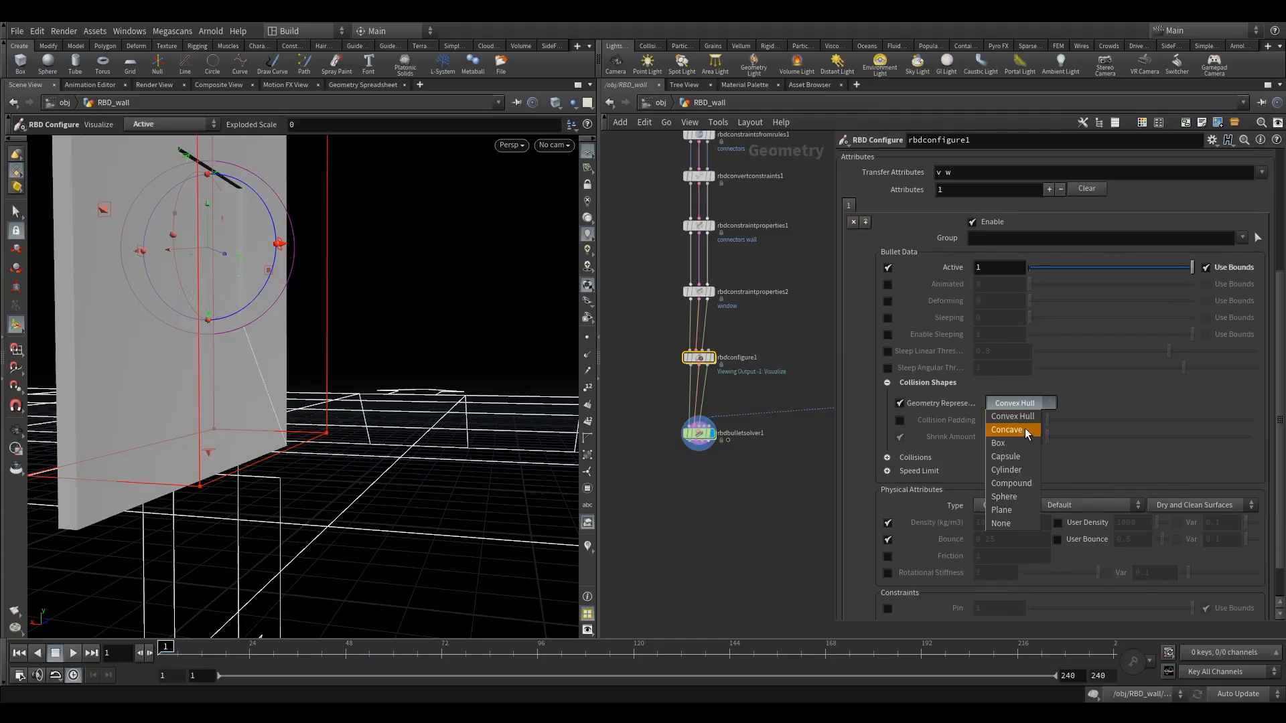
Play the simulation to frame 50 and examine the falling wall pieces below the pig head.
left_click_drag(270, 348, 270, 479, "alt")
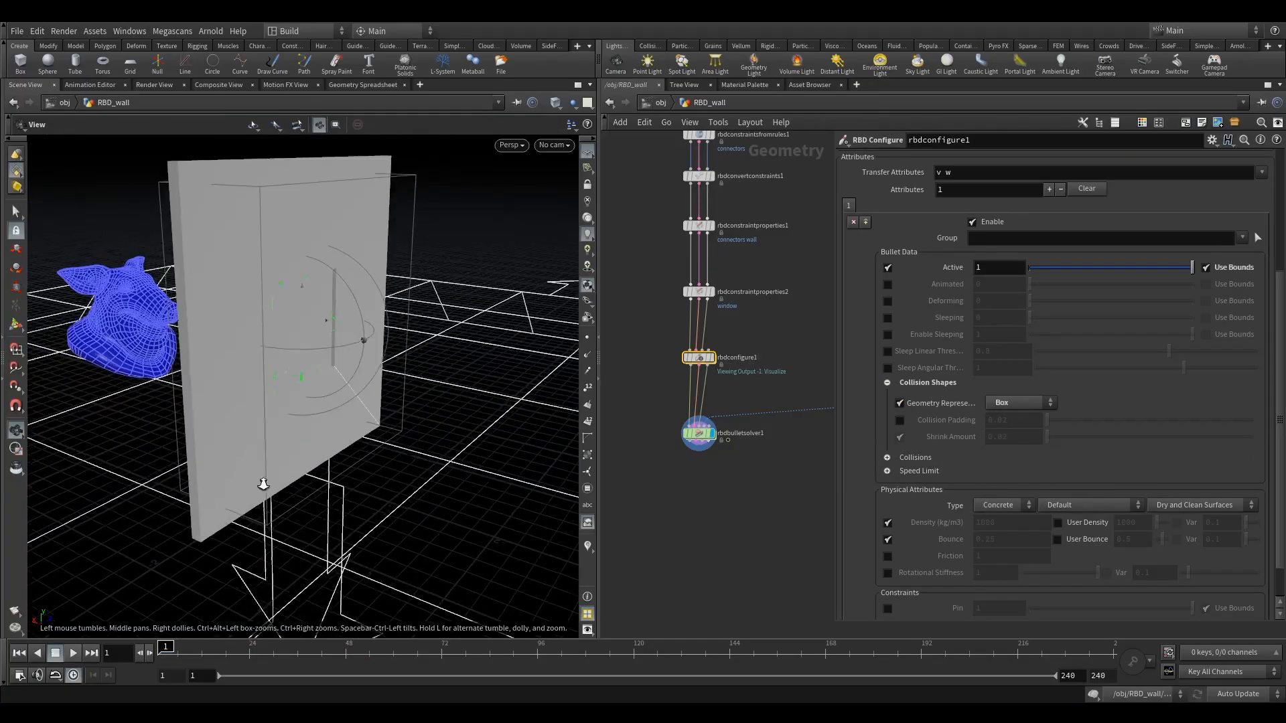
left_click(58, 654)
middle_click_drag(381, 553, 336, 478, "alt")
right_click_drag(337, 478, 467, 416, "alt")
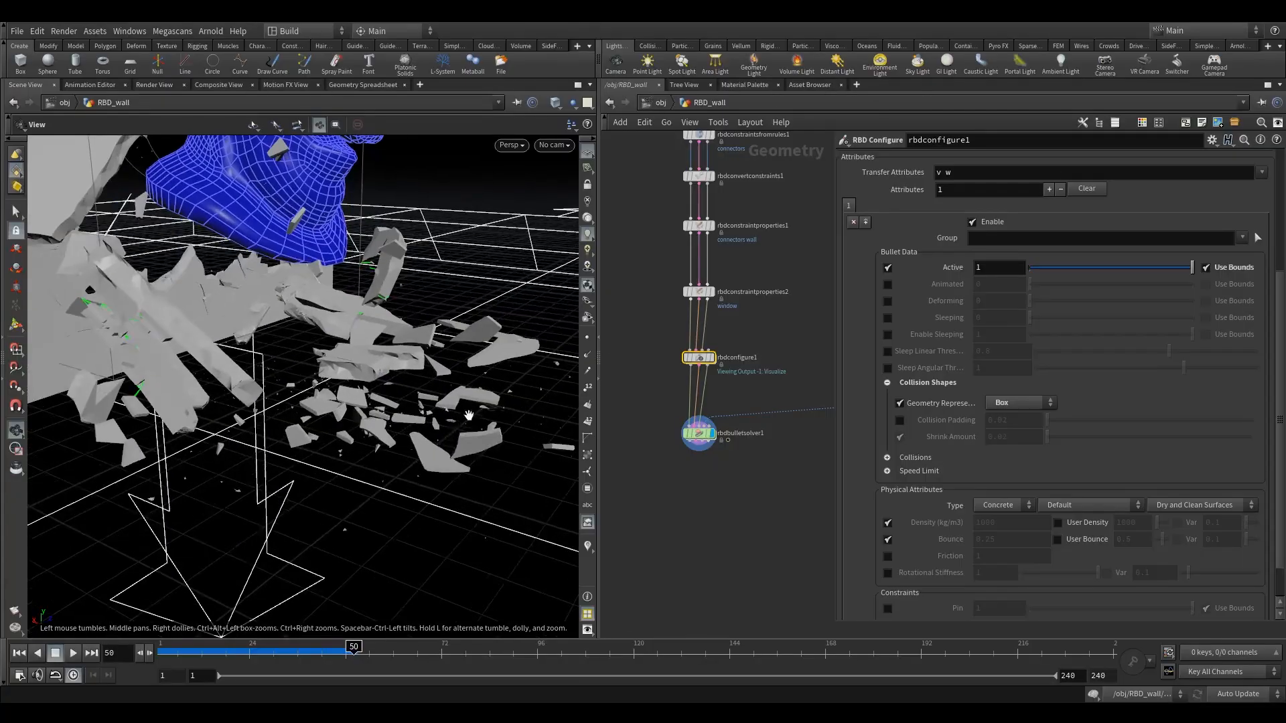
left_click_drag(467, 416, 493, 424, "alt")
Continue the simulation to frame 106 and examine the settled debris and broken wall from several angles.
left_click(70, 654)
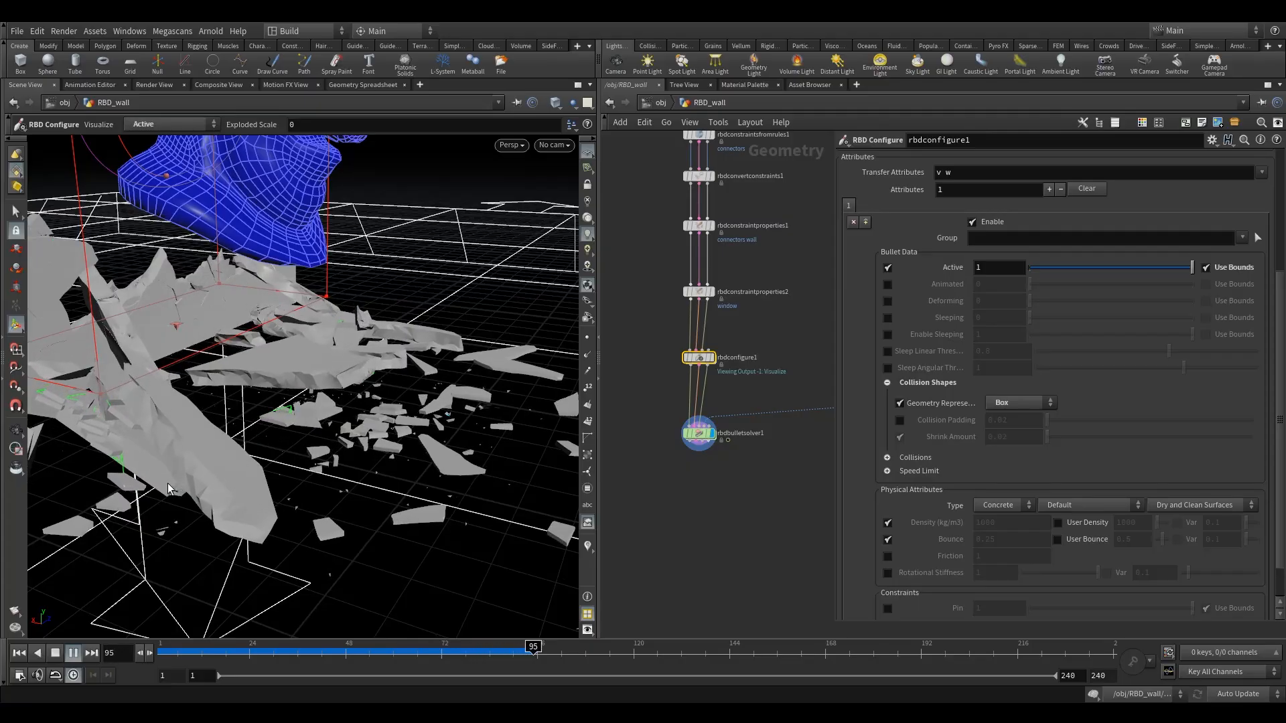
key("Escape")
left_click_drag(94, 598, 244, 496)
right_click_drag(243, 496, 221, 469)
left_click_drag(221, 468, 276, 448)
right_click_drag(277, 448, 344, 456)
left_click_drag(344, 456, 302, 473)
middle_click_drag(302, 473, 255, 427)
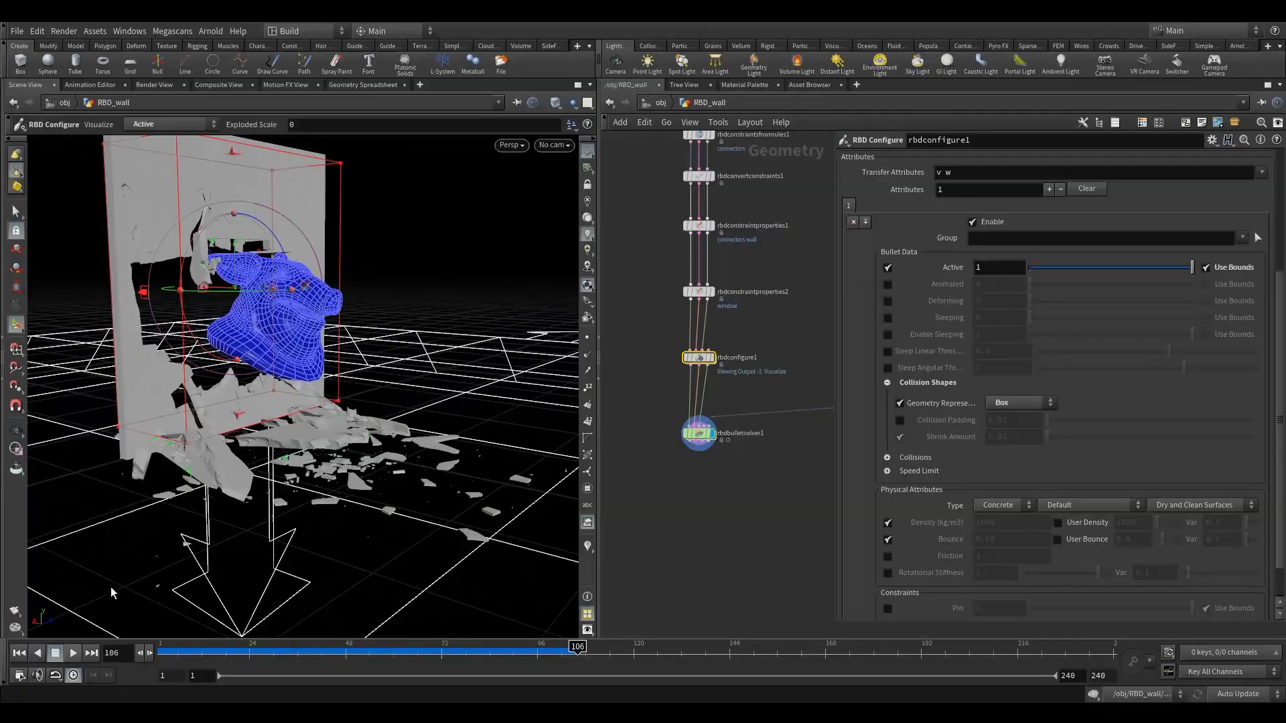
Replay the simulation from the first frame to frame 122 and view the smashed wall from the front.
left_click(19, 653)
left_click(72, 653)
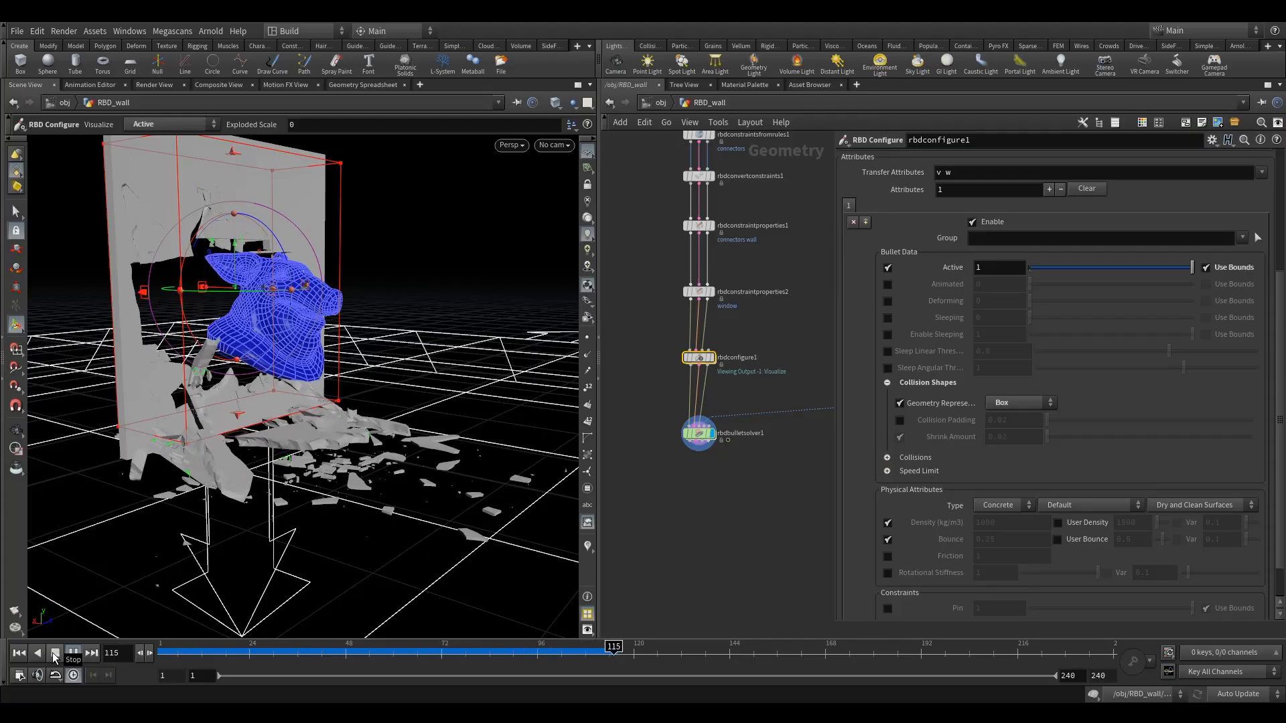
left_click_drag(219, 509, 303, 382, "alt")
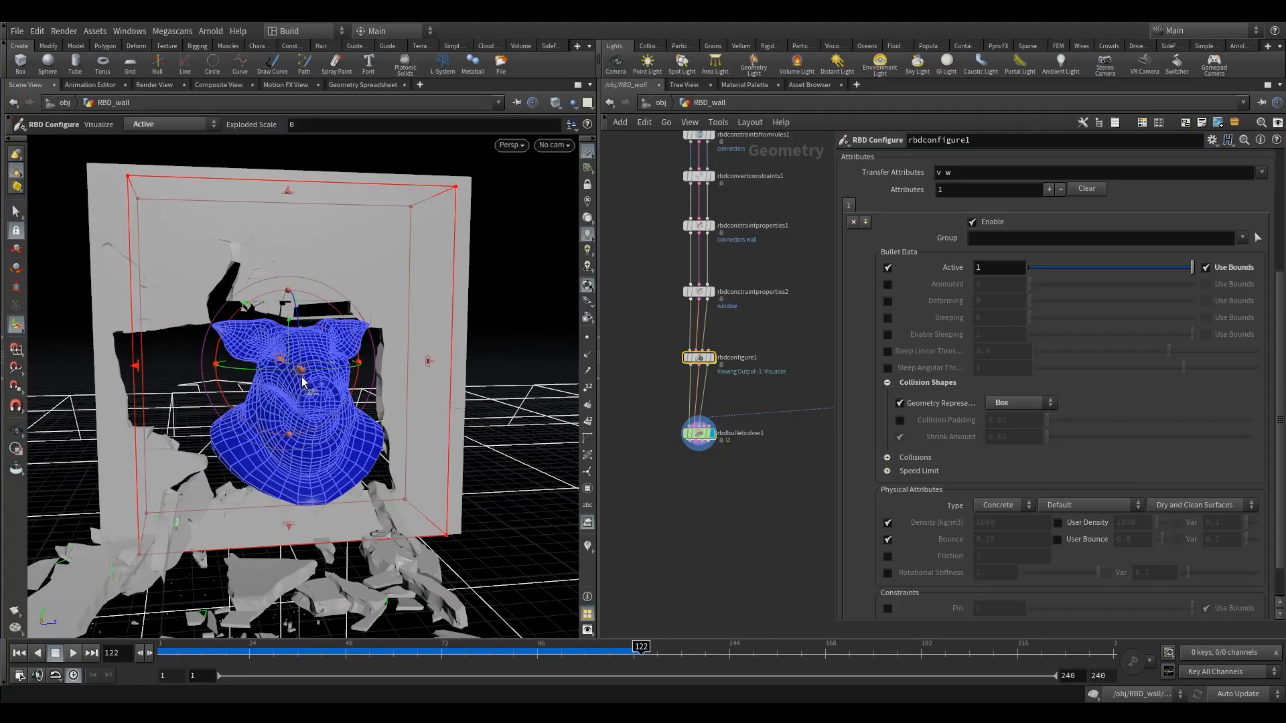
Check the Glue constraint properties of the connectors wall group, reselect the RBD Bullet Solver, and examine the broken wall from an angle.
left_click(699, 433)
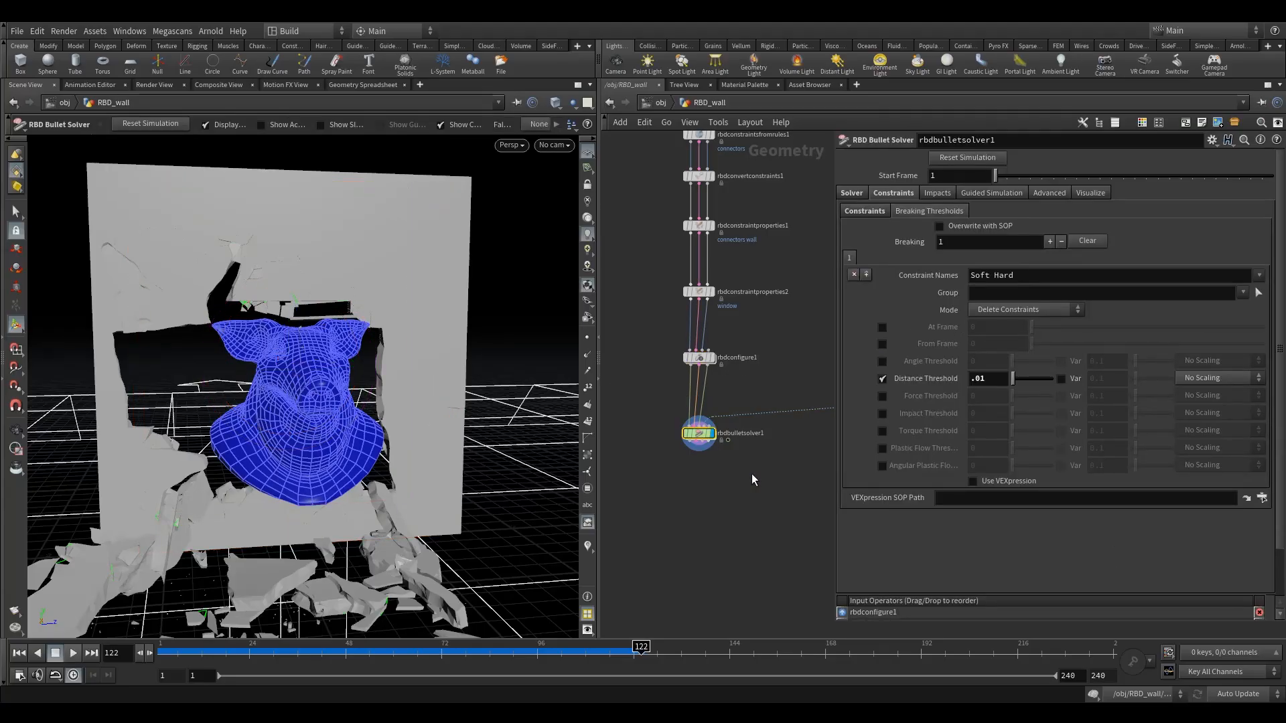
key("h")
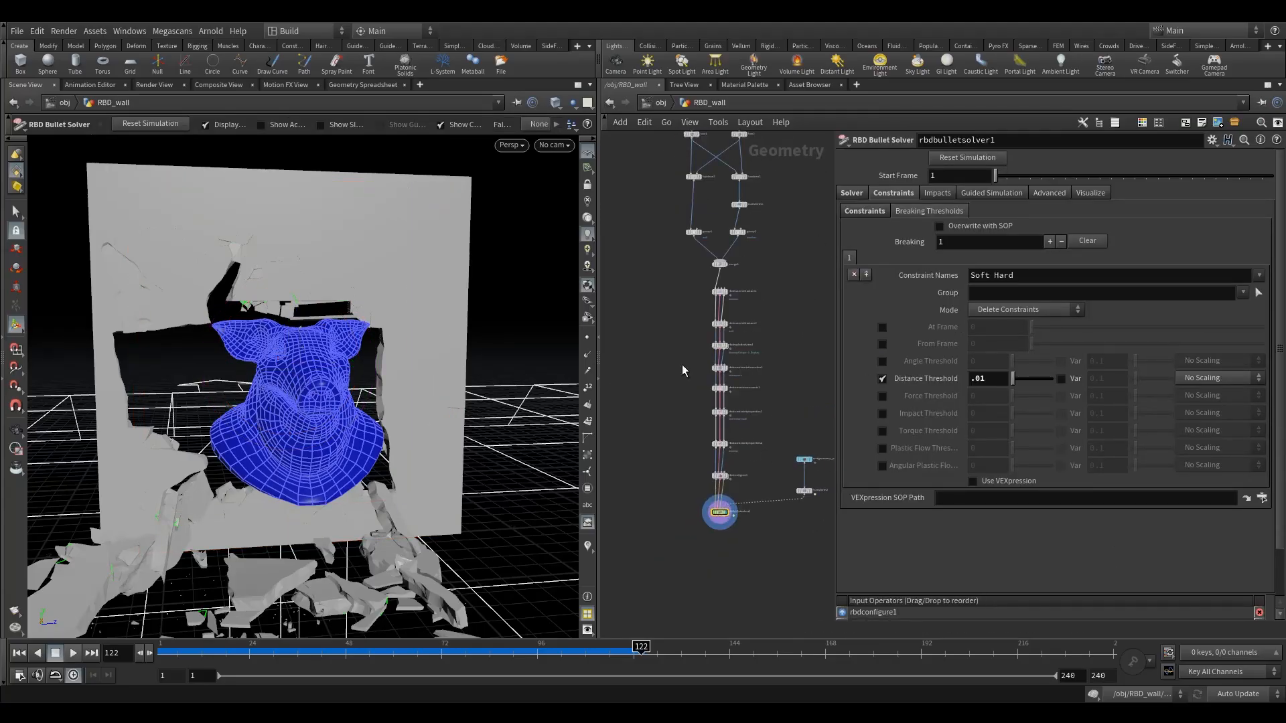
left_click(719, 387)
left_click_drag(733, 432, 733, 432)
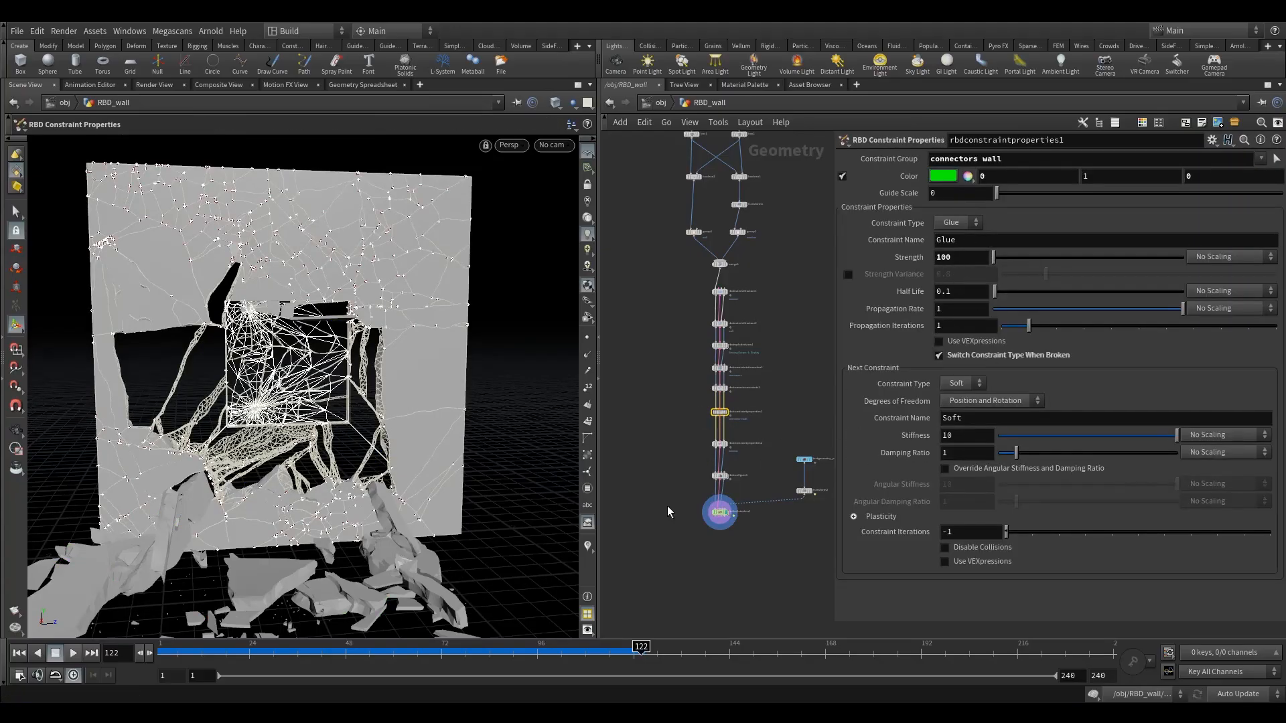
left_click(719, 512)
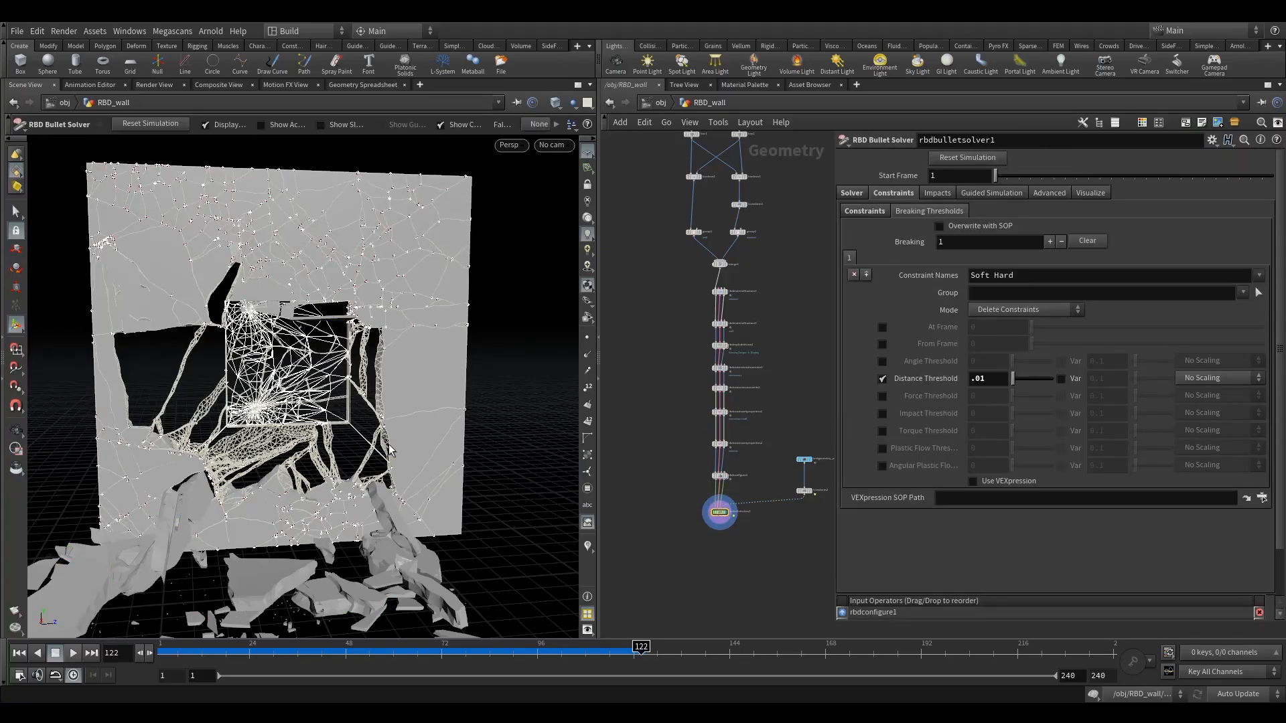
left_click_drag(400, 452, 406, 438, "alt")
right_click_drag(405, 438, 316, 431, "alt")
left_click_drag(316, 432, 310, 460, "alt")
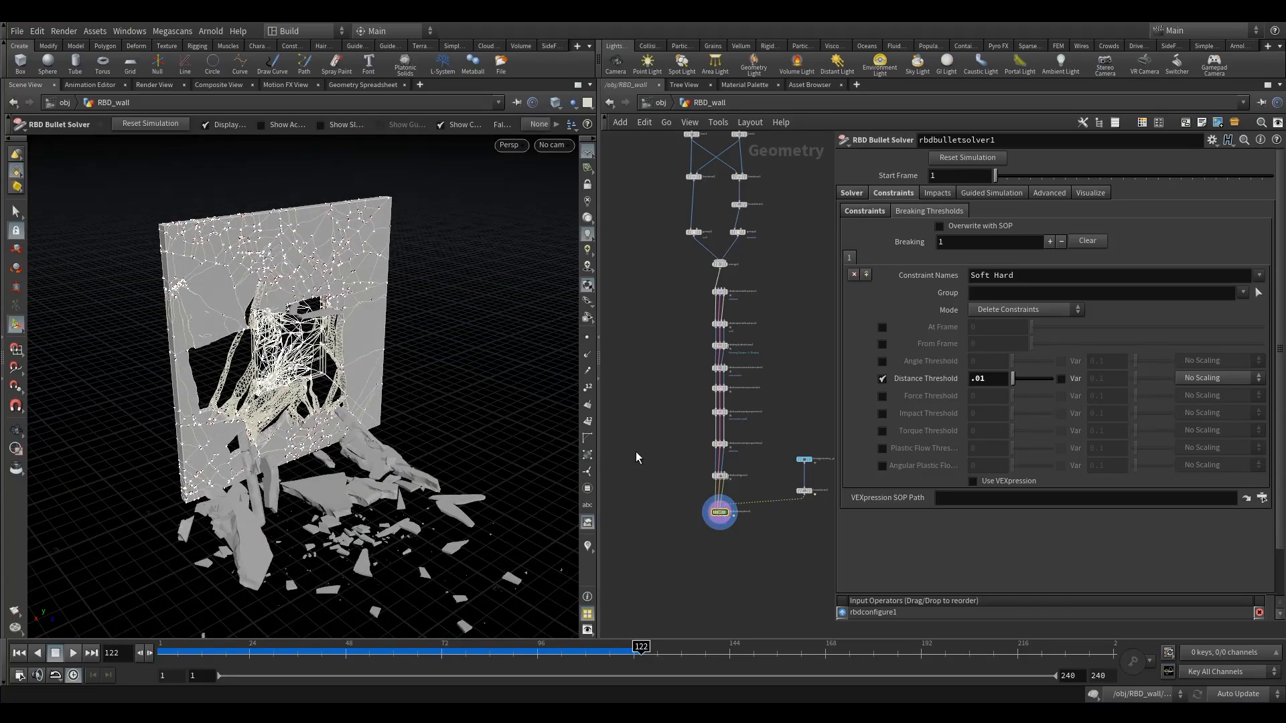